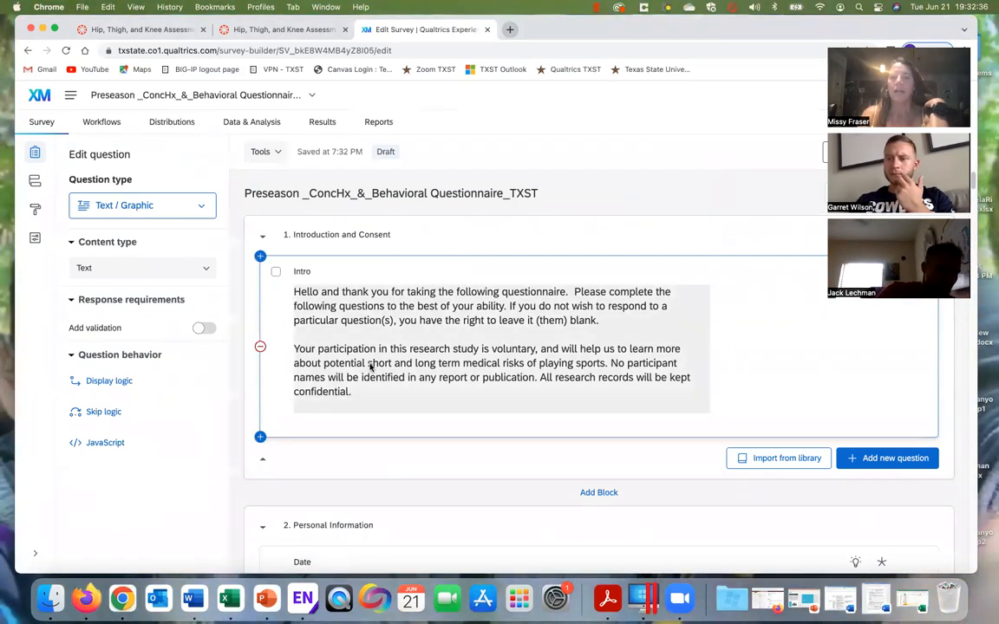
drag(441, 340, 420, 320)
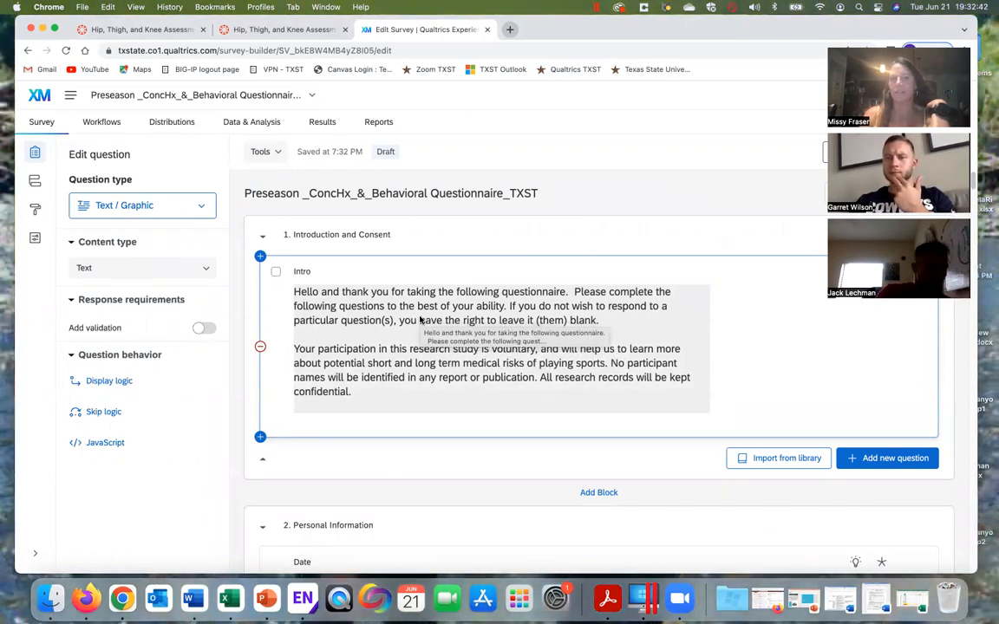
drag(369, 297, 392, 328)
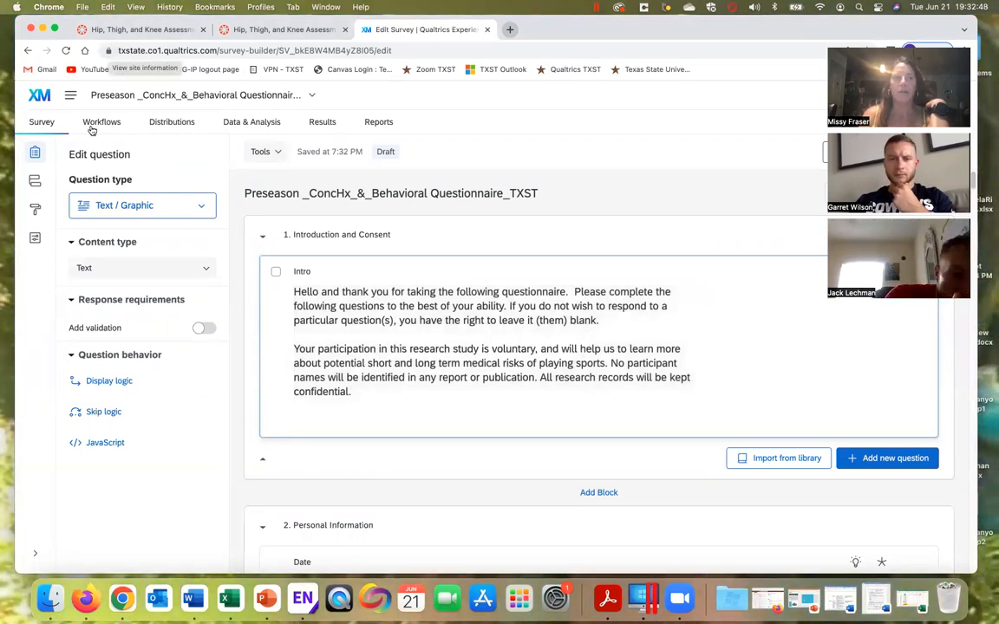
Open the social media survey from the middle of the three student folders under Thesis Studies in the projects list
click(73, 96)
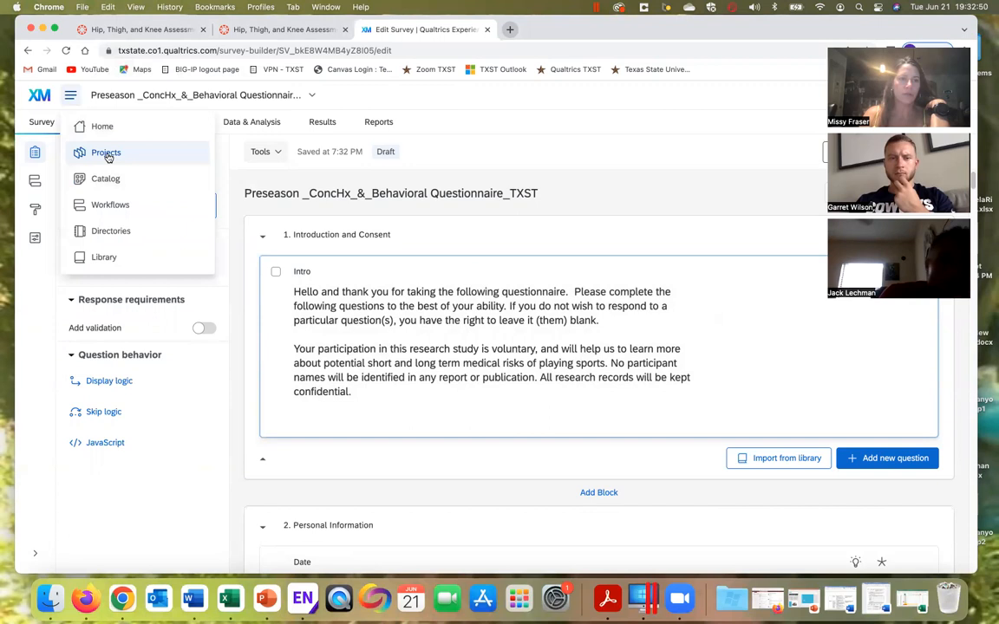
click(108, 152)
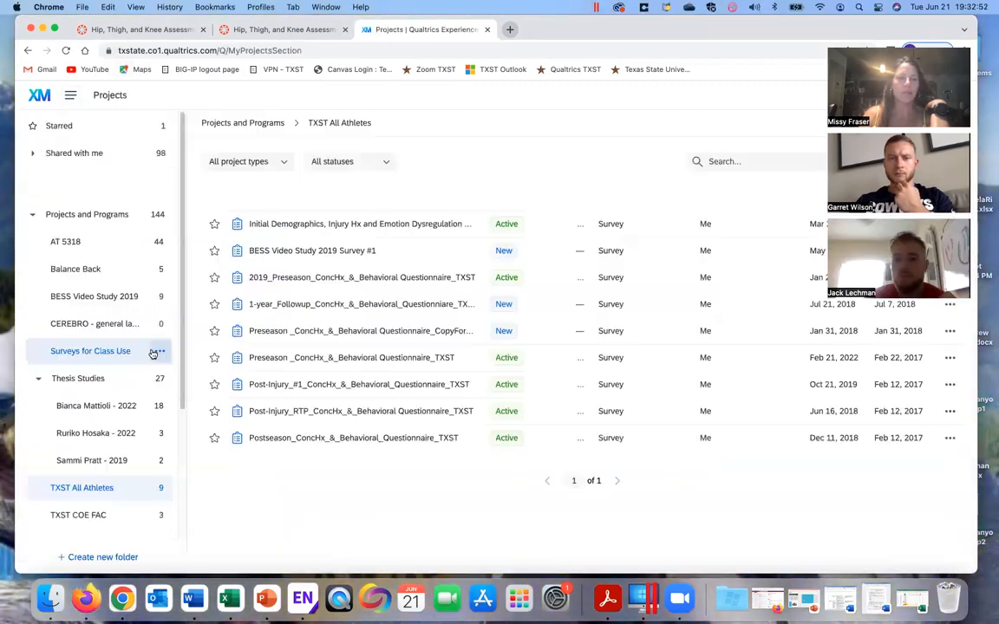
click(97, 435)
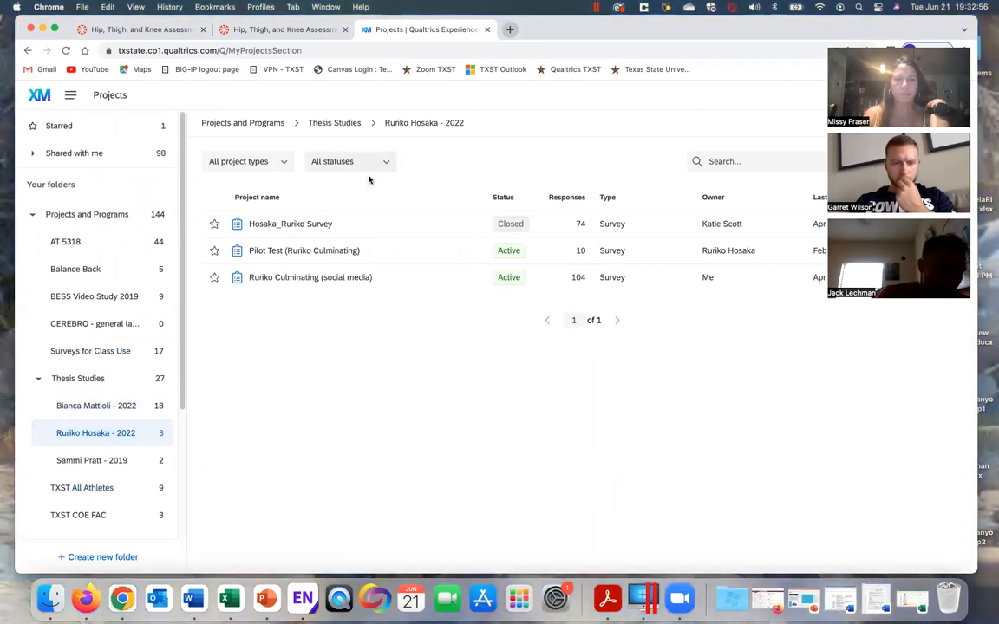
click(299, 278)
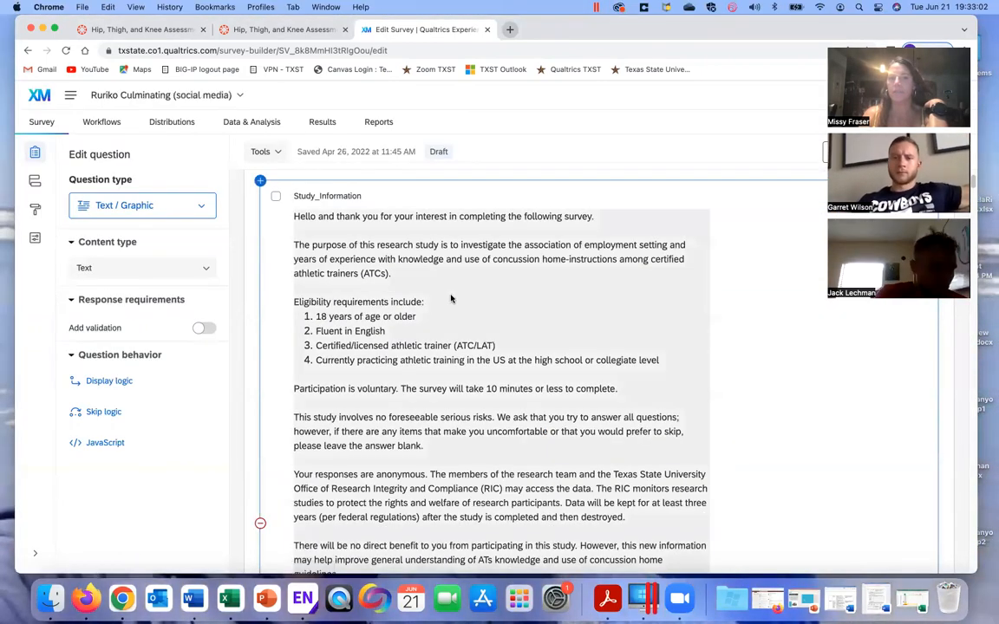
Read through the Study_Information text, including eligibility requirements and contact details, and continue to the Consent question
scroll(451, 298, down, 1)
scroll(451, 298, down, 1)
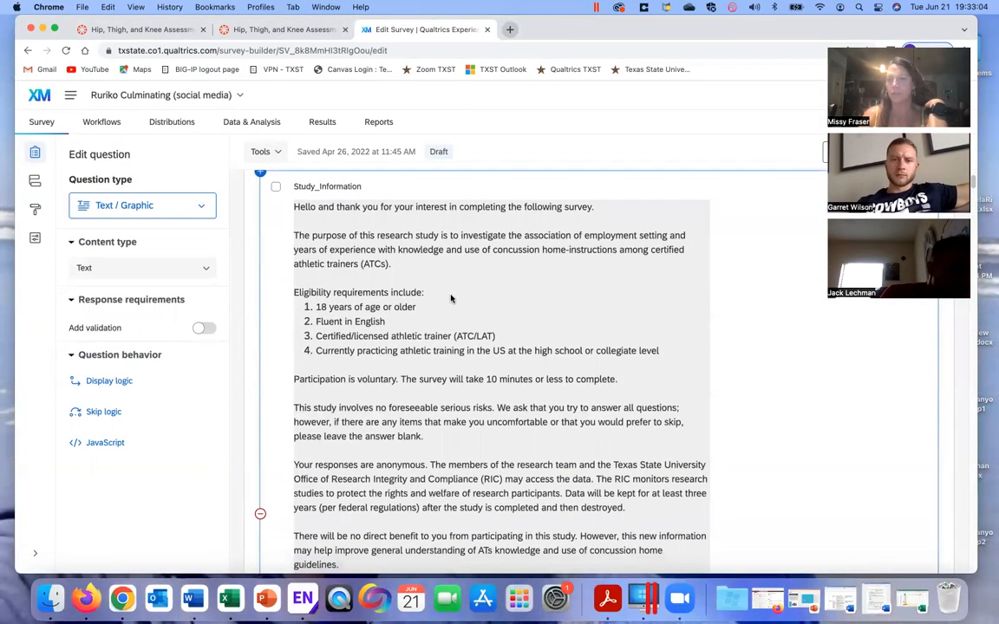
scroll(453, 304, up, 2)
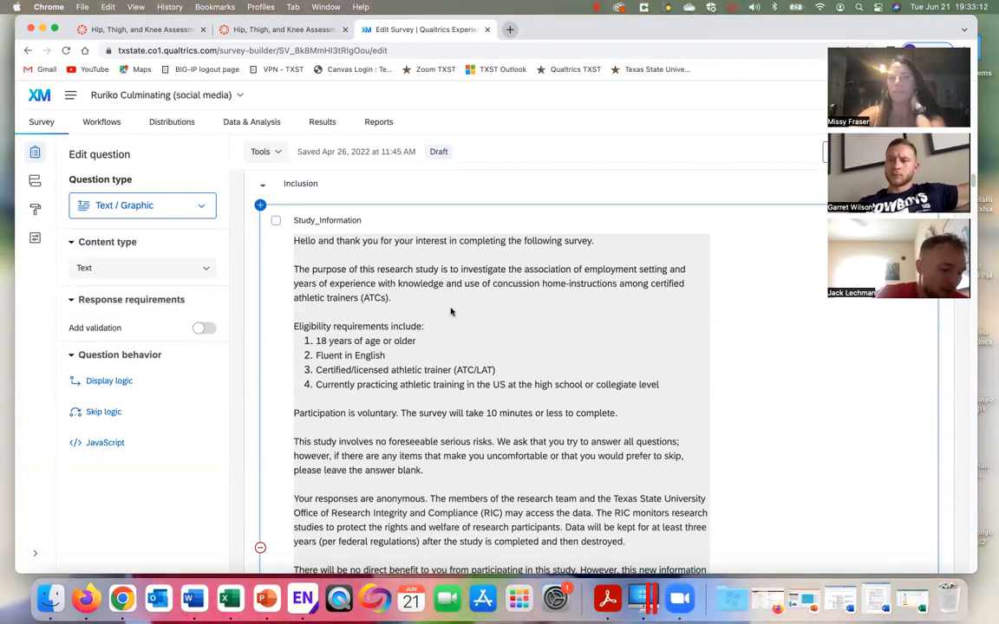
scroll(450, 312, down, 1)
scroll(450, 312, down, 2)
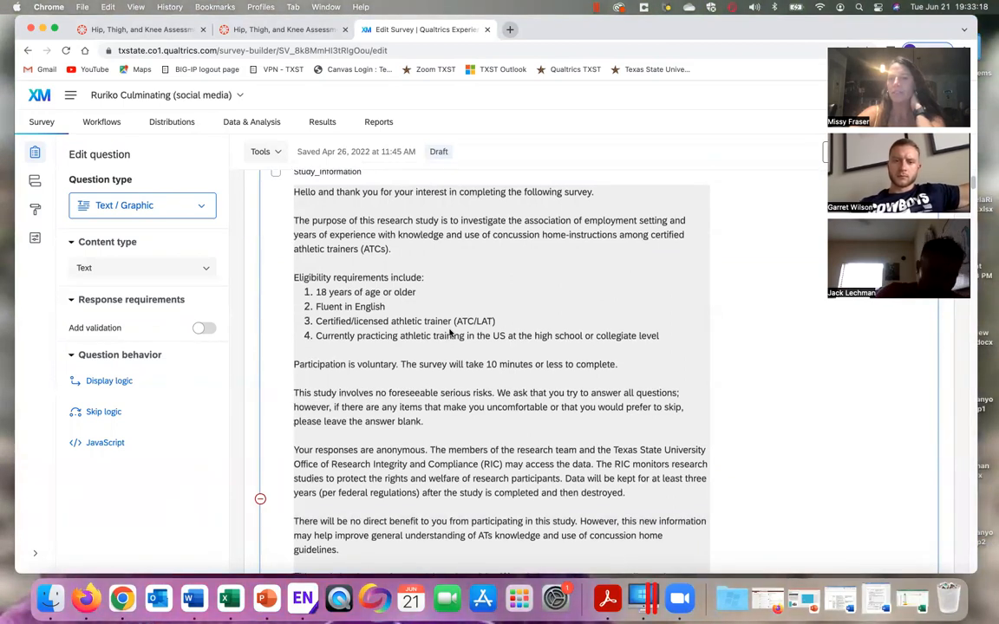
scroll(450, 332, down, 1)
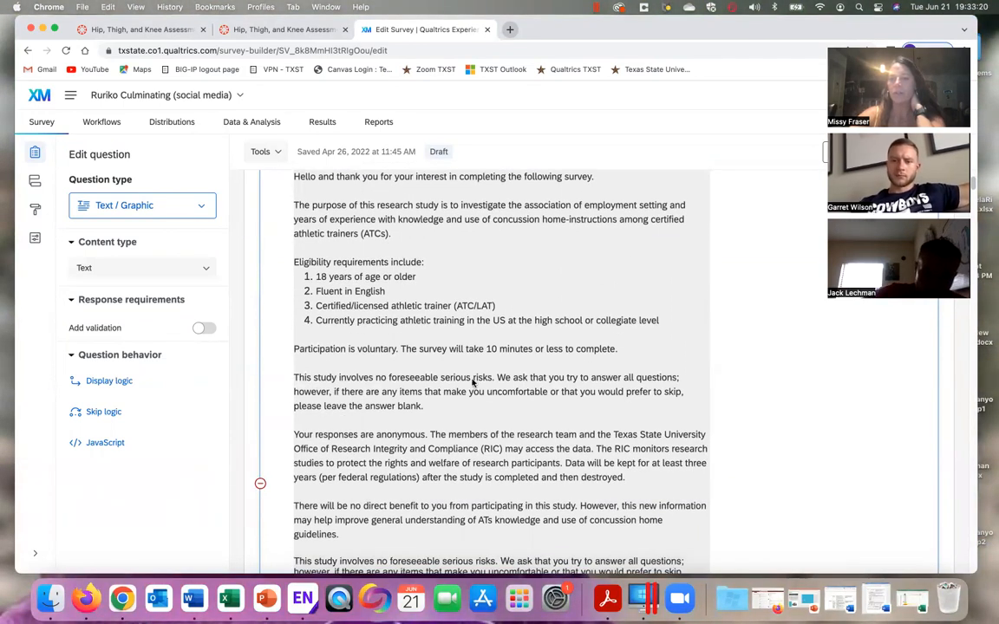
scroll(478, 384, up, 3)
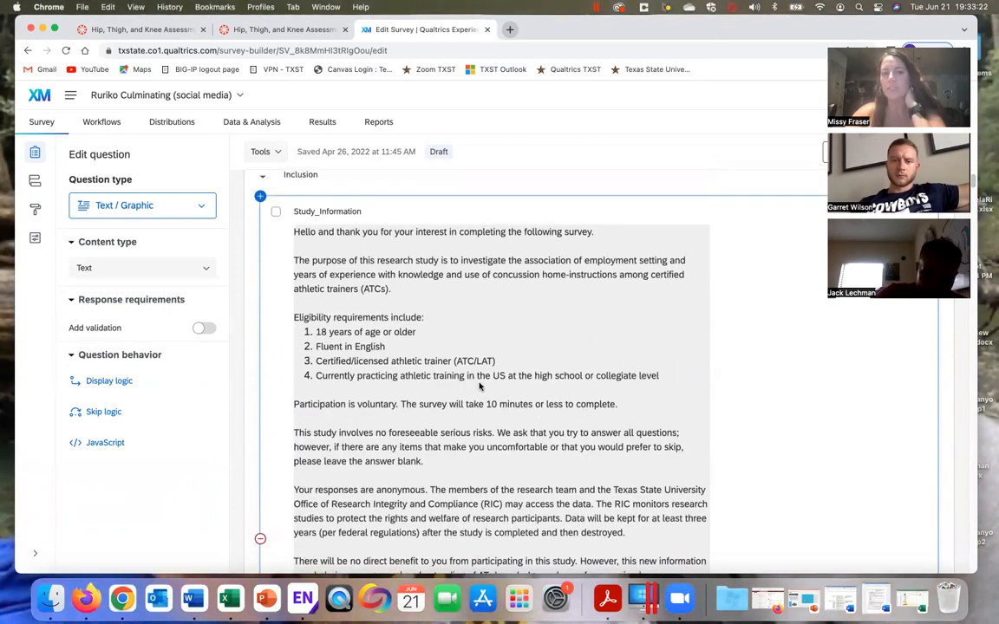
scroll(479, 387, down, 1)
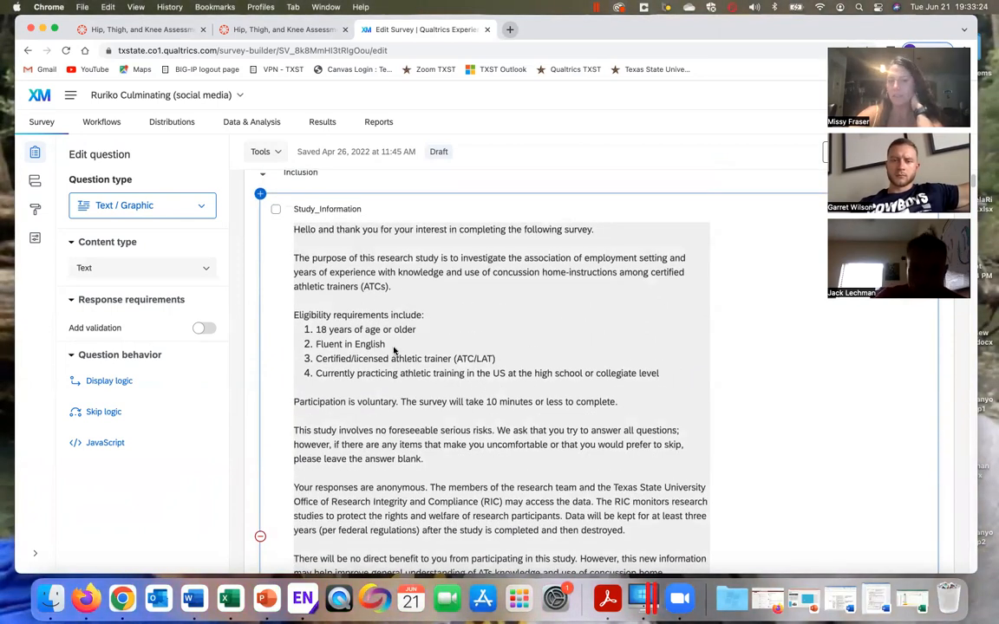
scroll(471, 404, down, 10)
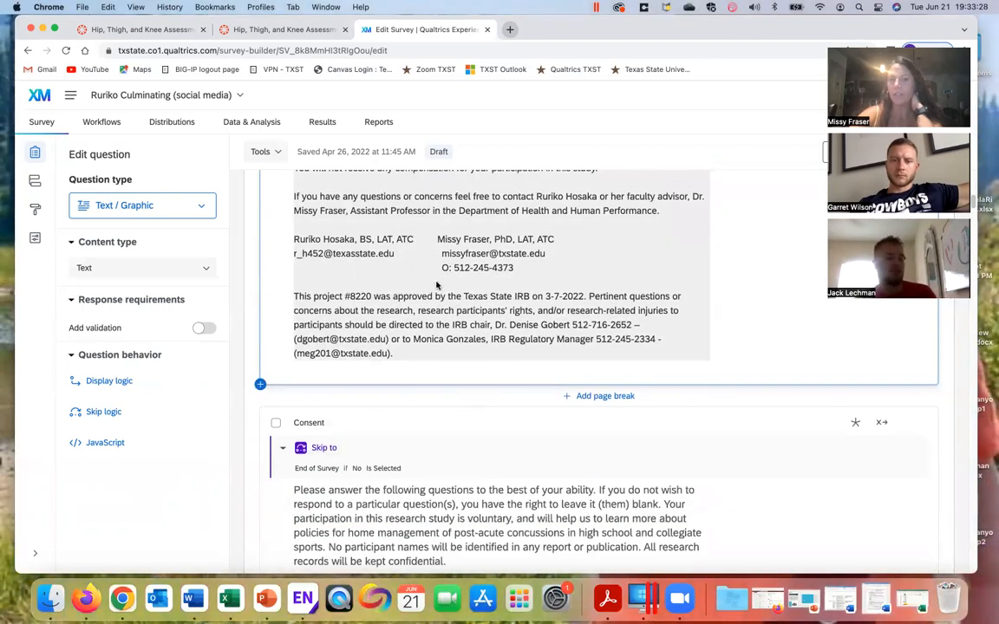
scroll(408, 286, down, 3)
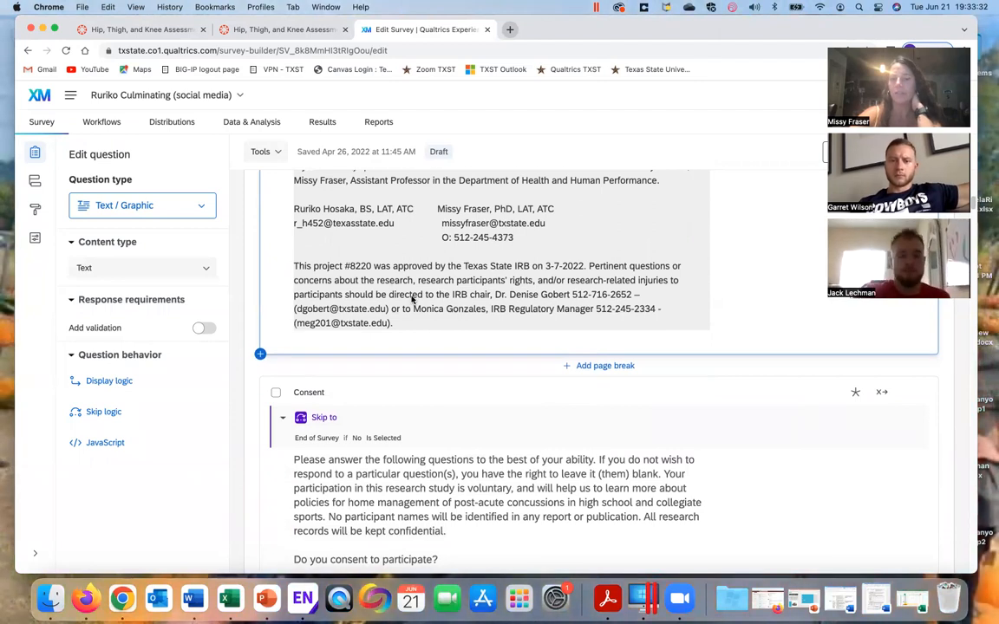
scroll(416, 302, down, 5)
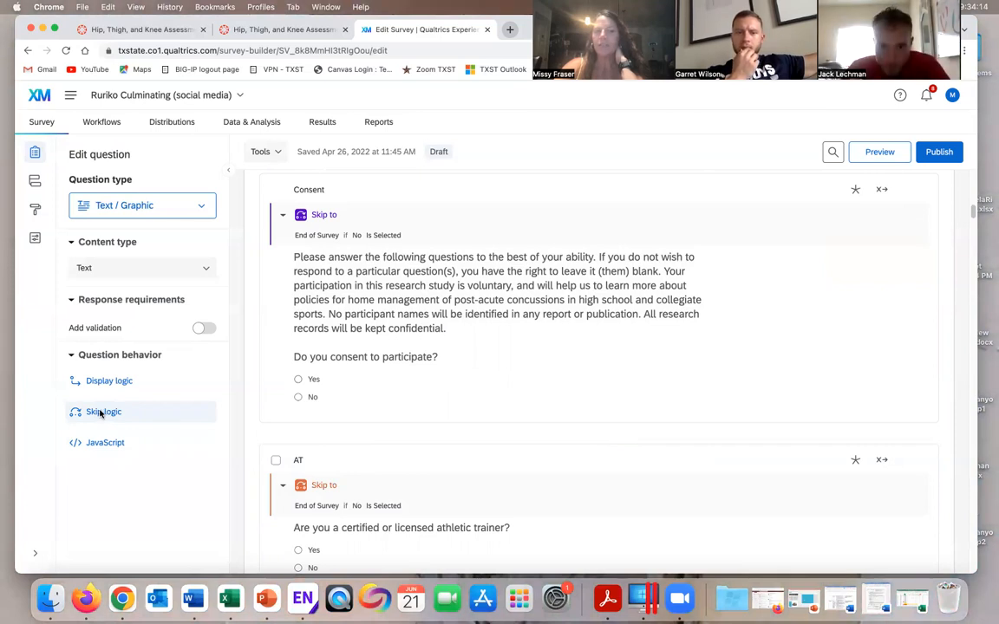
click(101, 413)
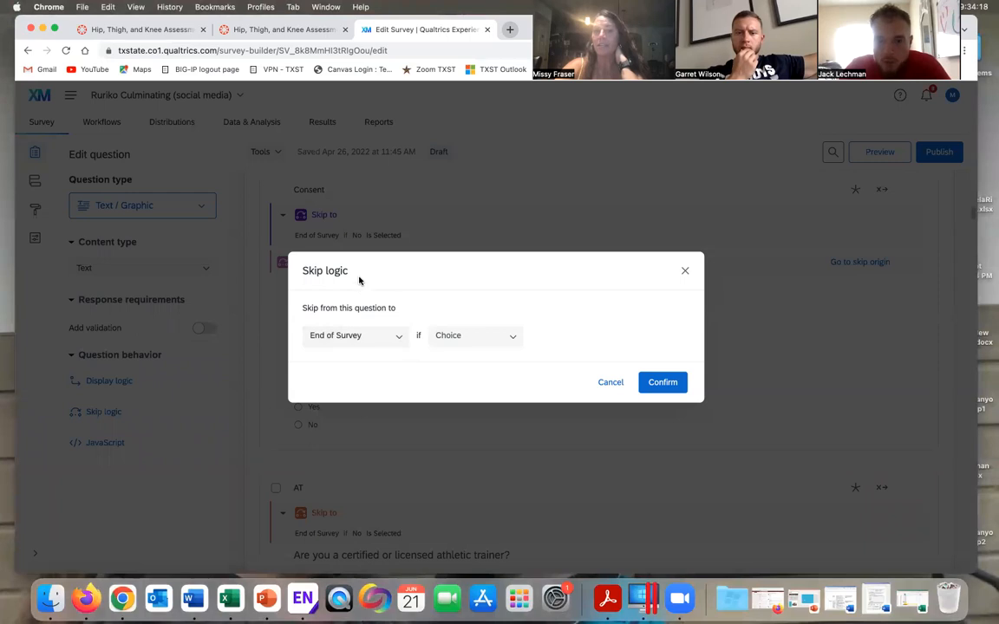
click(512, 341)
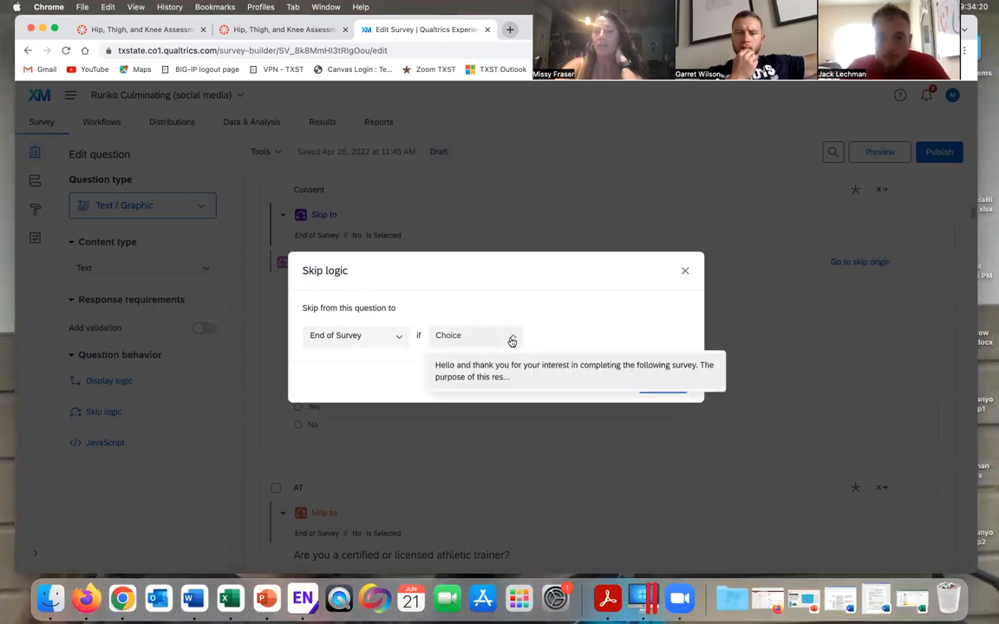
click(589, 327)
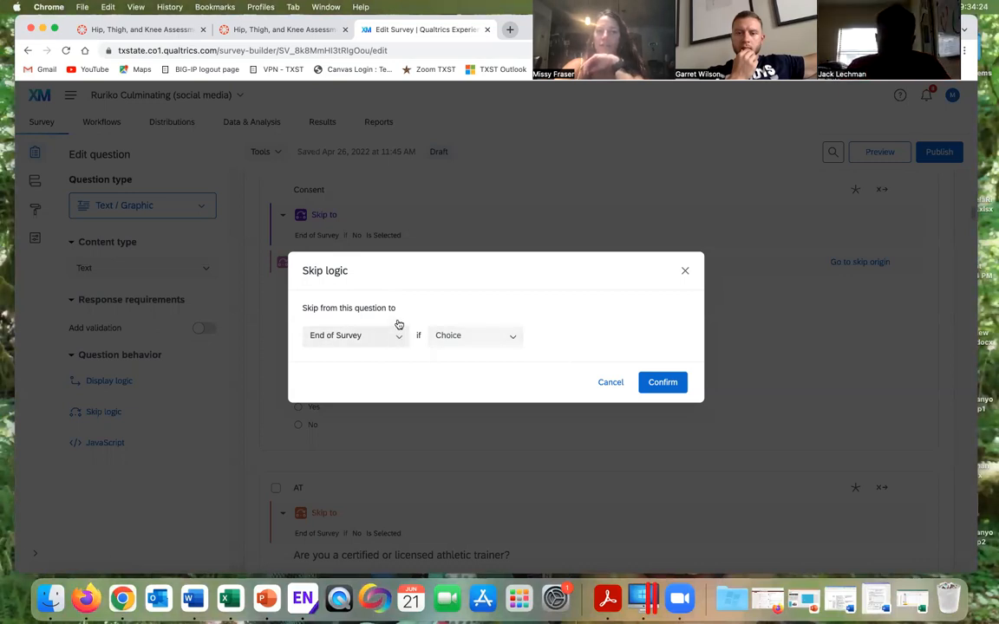
click(515, 341)
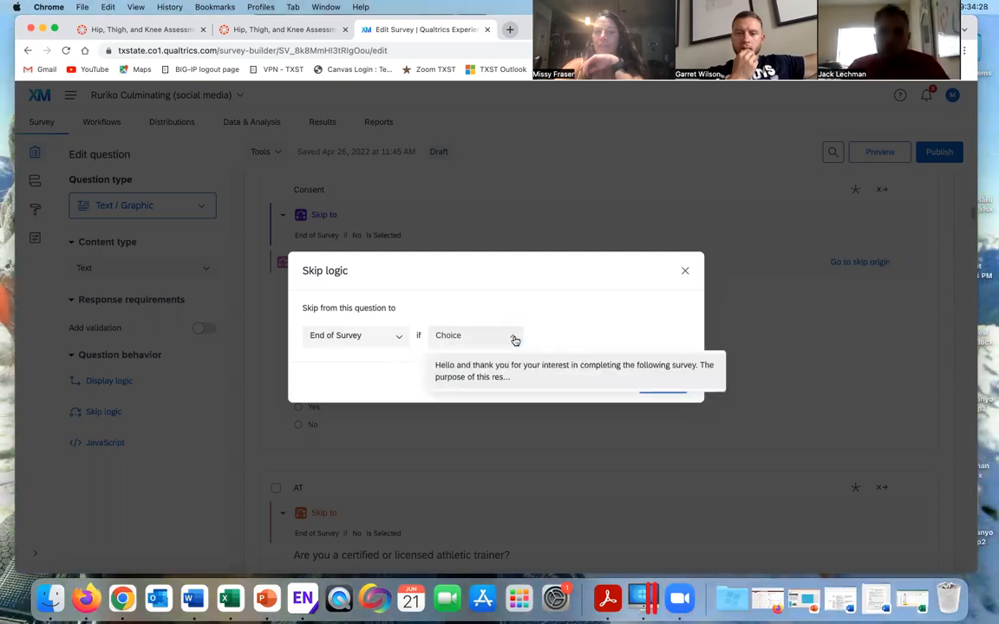
click(595, 328)
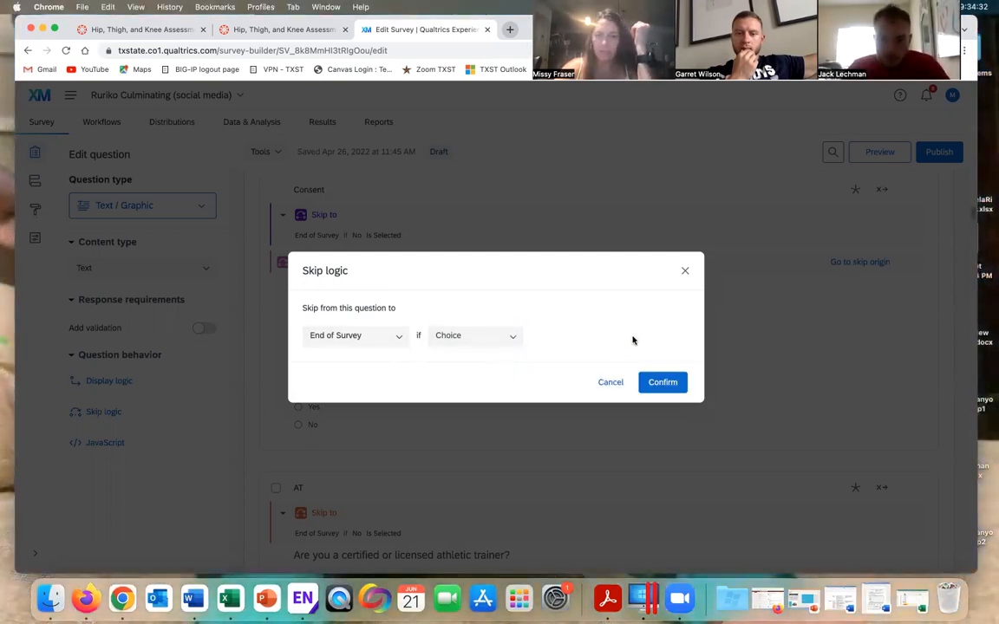
click(610, 382)
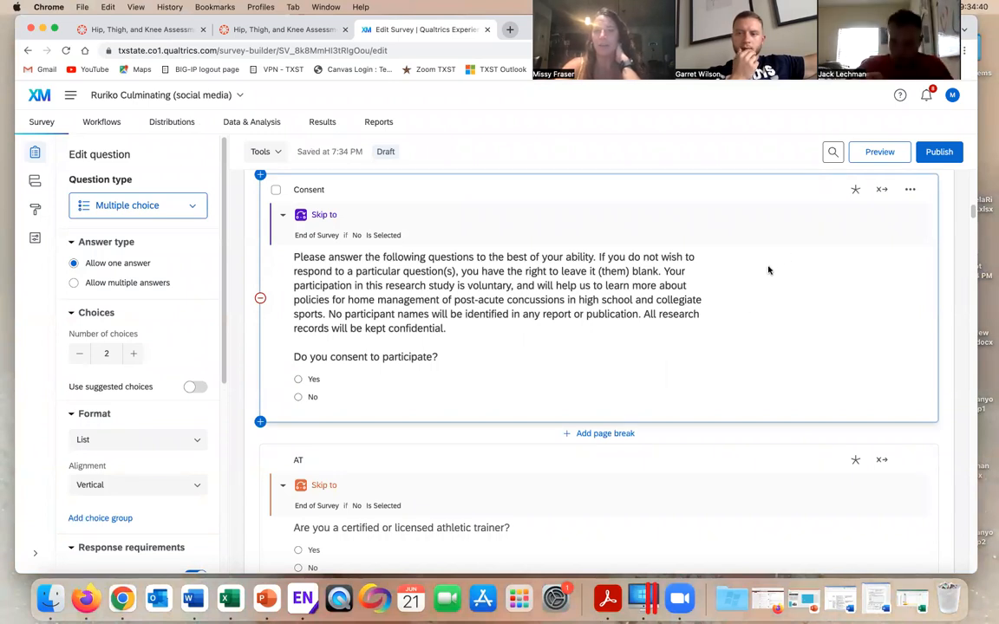
Try skip logic on the Consent question that goes to the AT question if Yes is selected, and discard it
scroll(704, 212, up, 3)
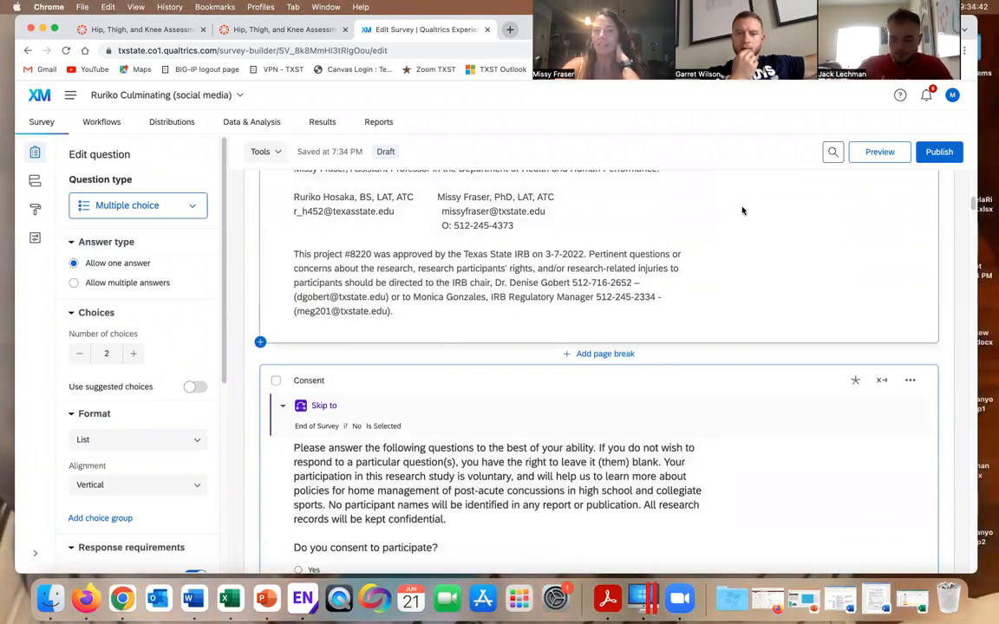
click(757, 225)
scroll(757, 226, up, 6)
scroll(749, 237, down, 10)
scroll(747, 236, up, 4)
click(702, 262)
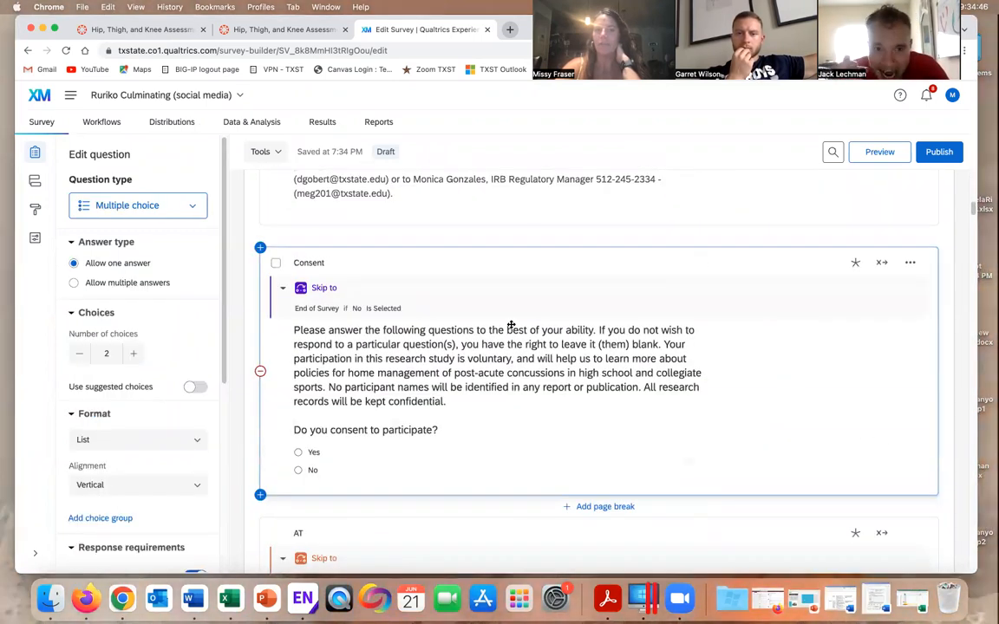
scroll(125, 476, down, 5)
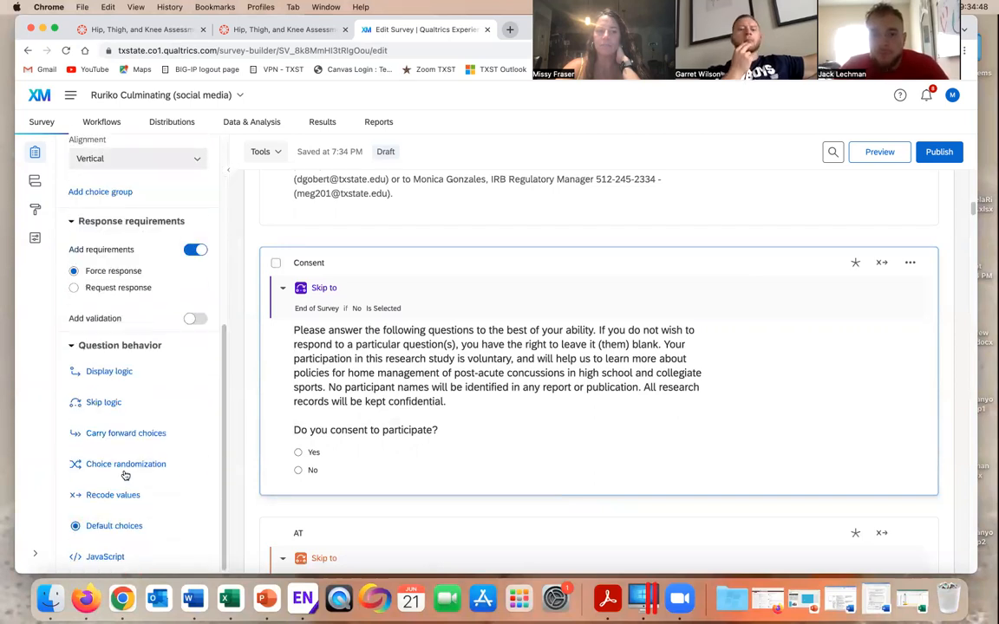
click(105, 404)
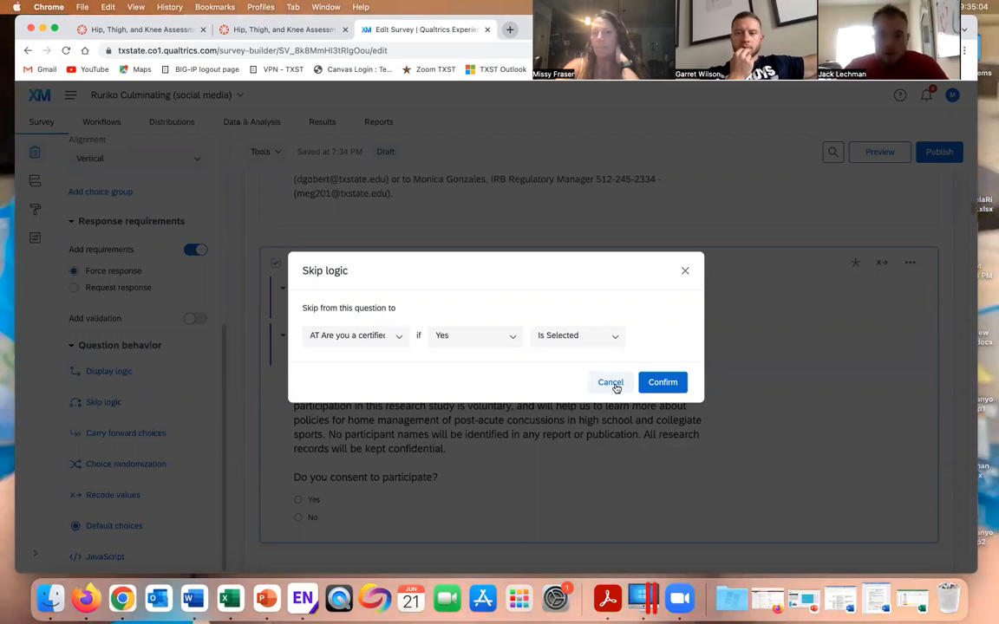
click(686, 274)
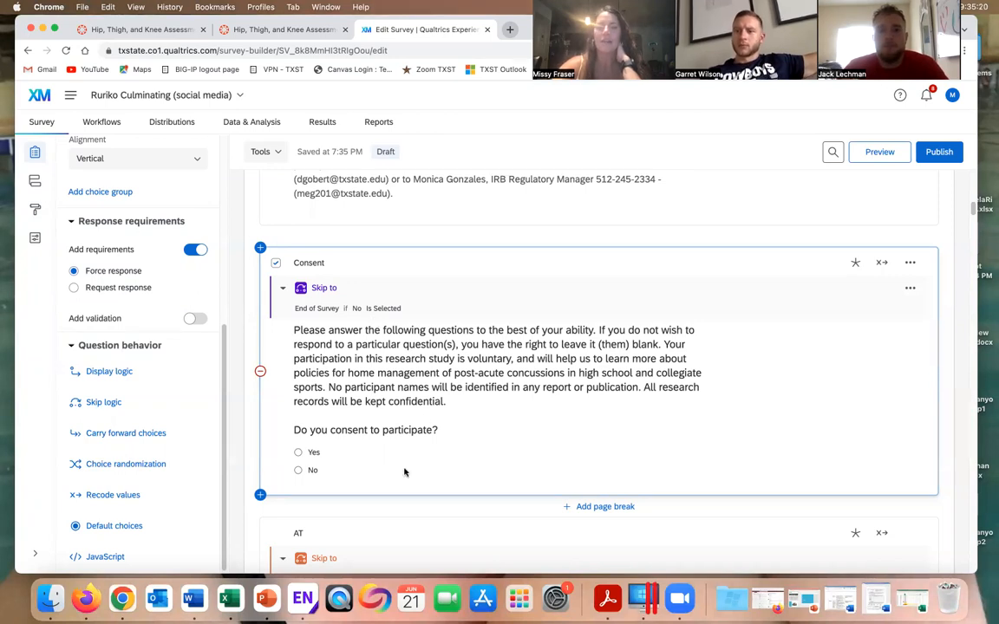
Examine the skip logic of the AT, Location and Q36 screening questions, down to the start of the Demographics block
scroll(409, 403, down, 5)
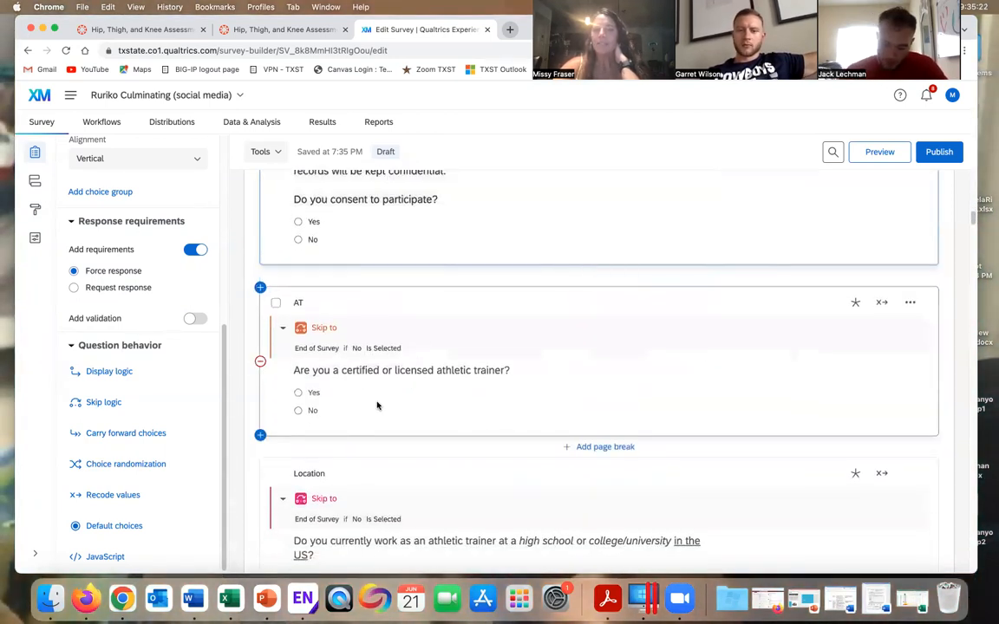
scroll(368, 382, down, 1)
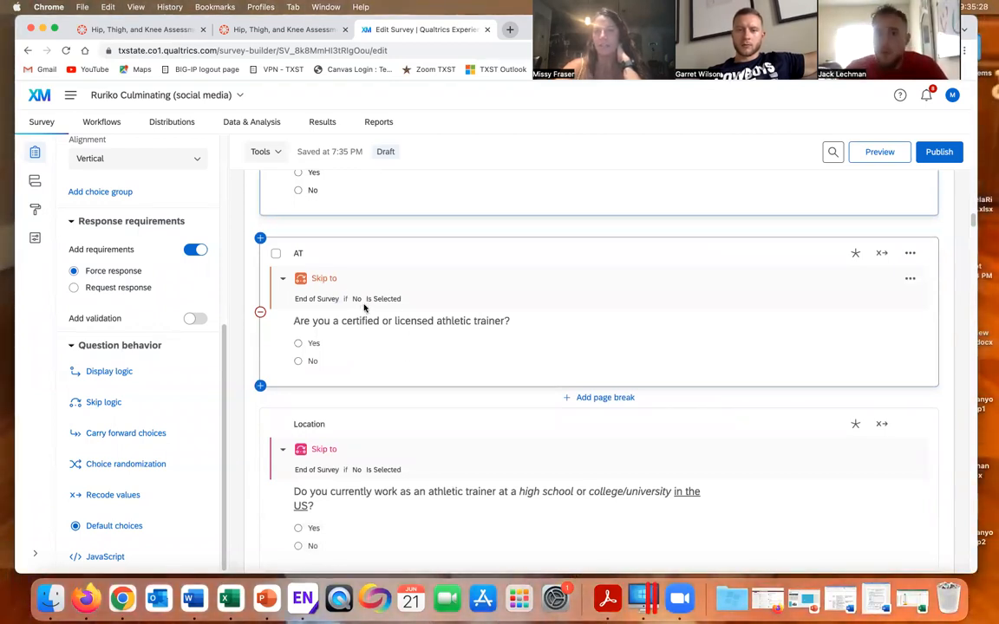
scroll(365, 305, down, 3)
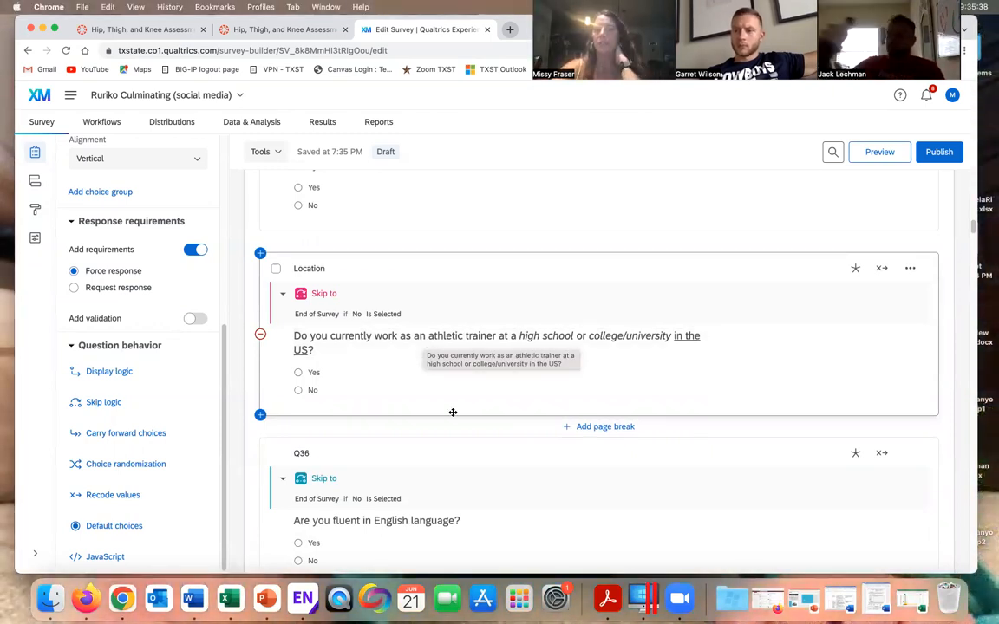
scroll(449, 371, down, 1)
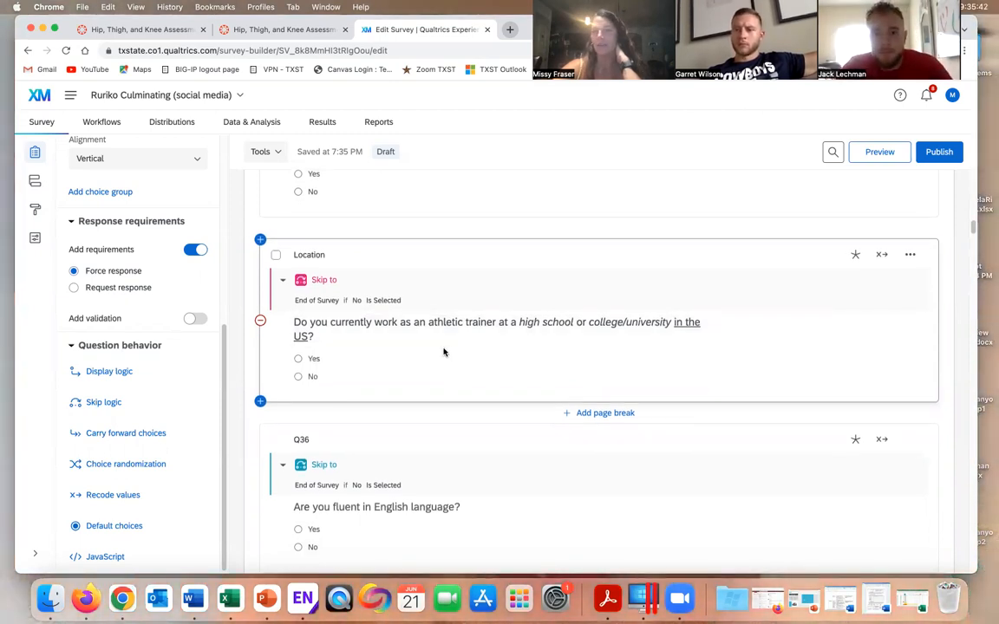
scroll(443, 351, down, 5)
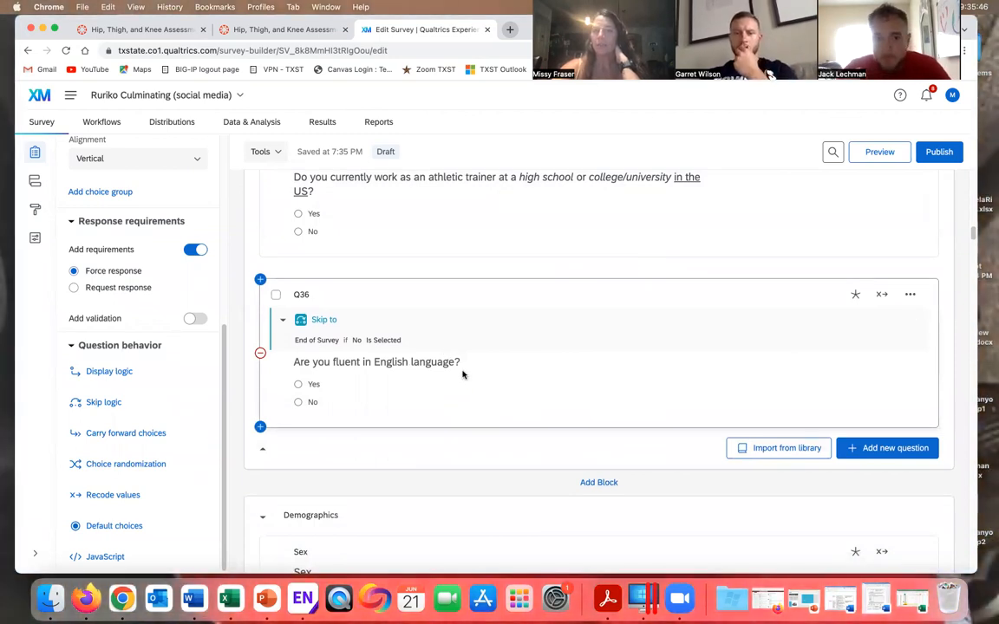
scroll(451, 381, down, 8)
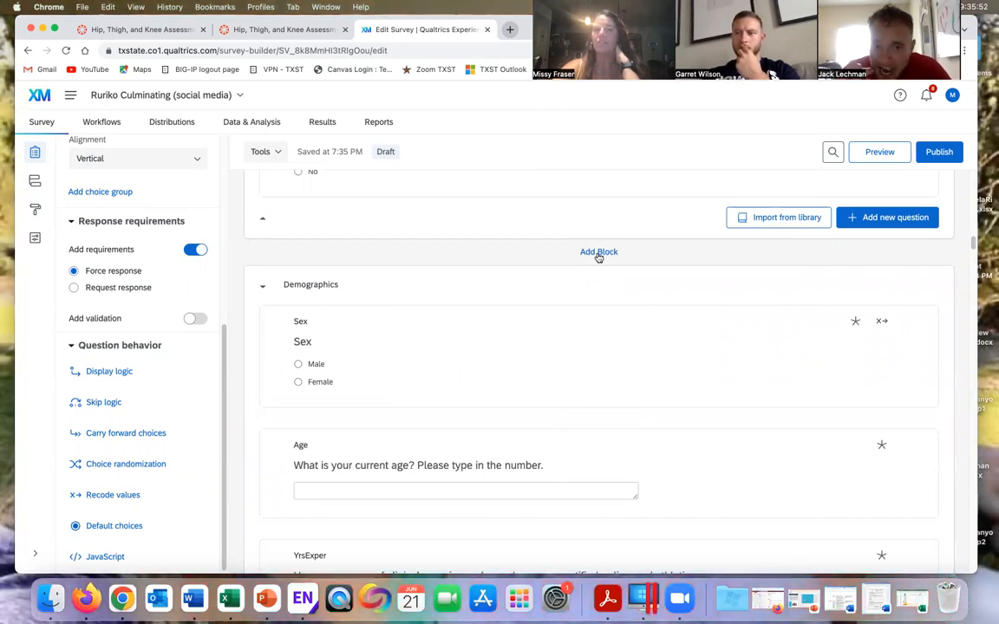
Collapse the Demographics block
scroll(577, 268, up, 2)
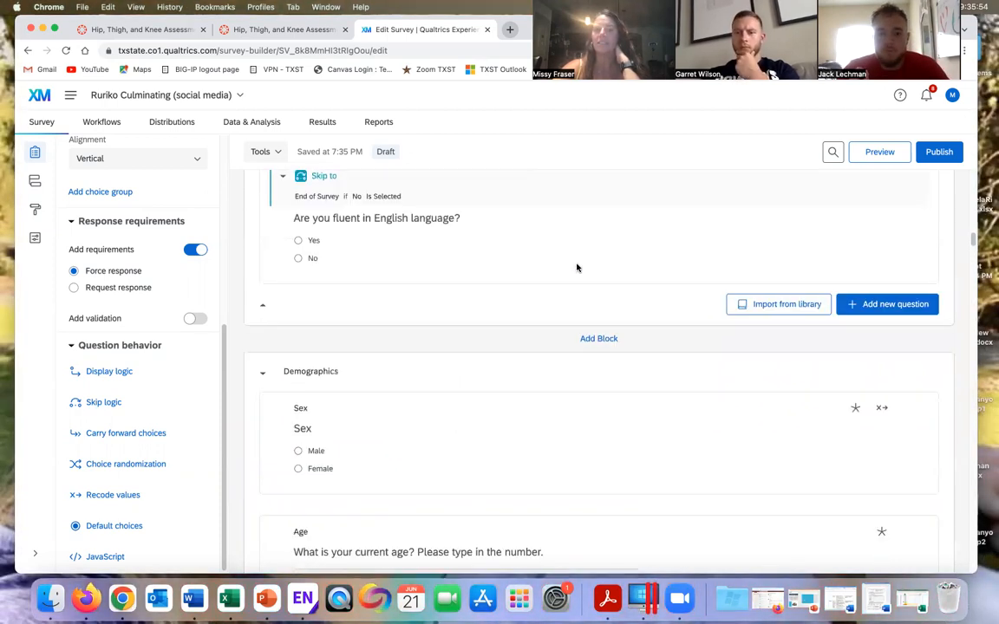
scroll(539, 357, down, 1)
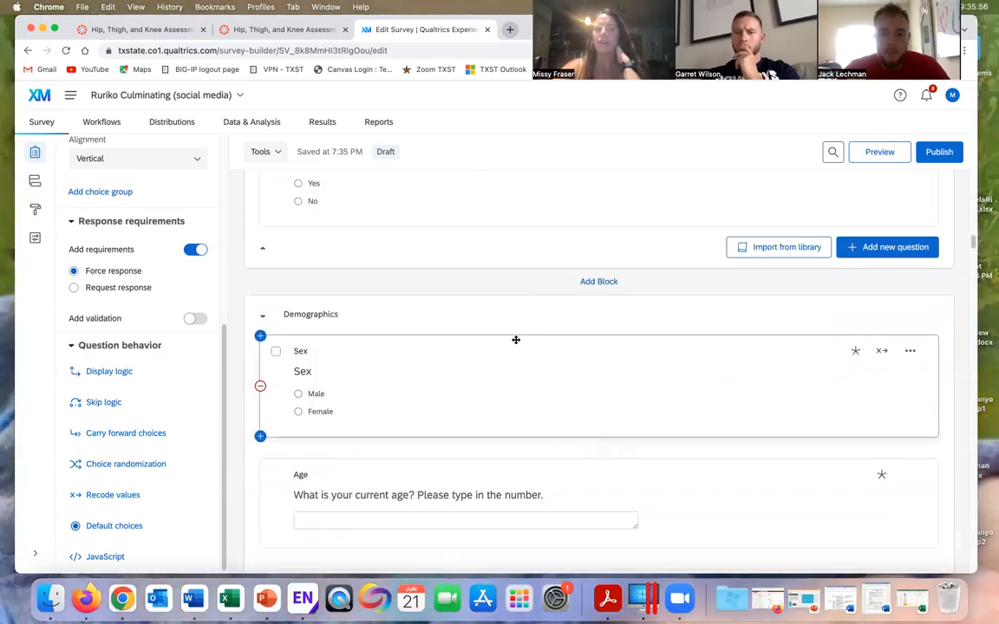
click(263, 318)
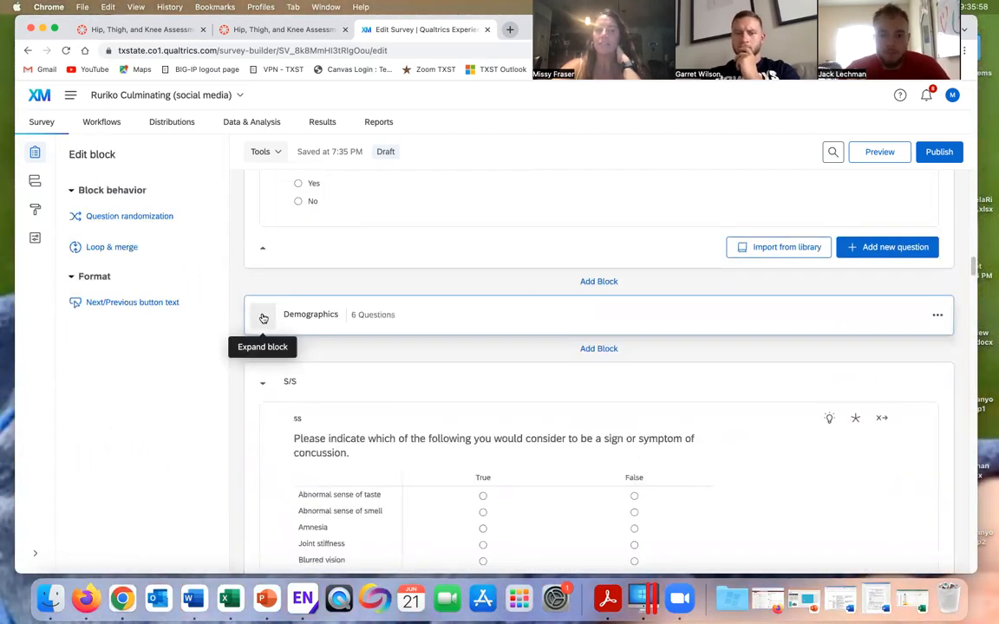
Collapse the S/S, Scenarios and Policy blocks, and the Inclusion block at the start of the survey
scroll(331, 399, down, 4)
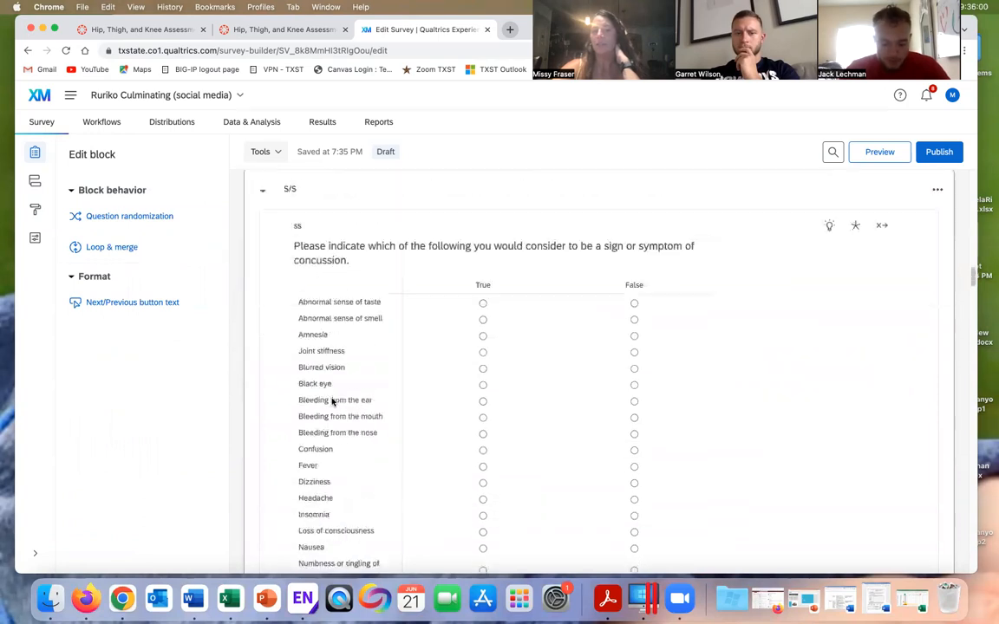
scroll(384, 344, up, 2)
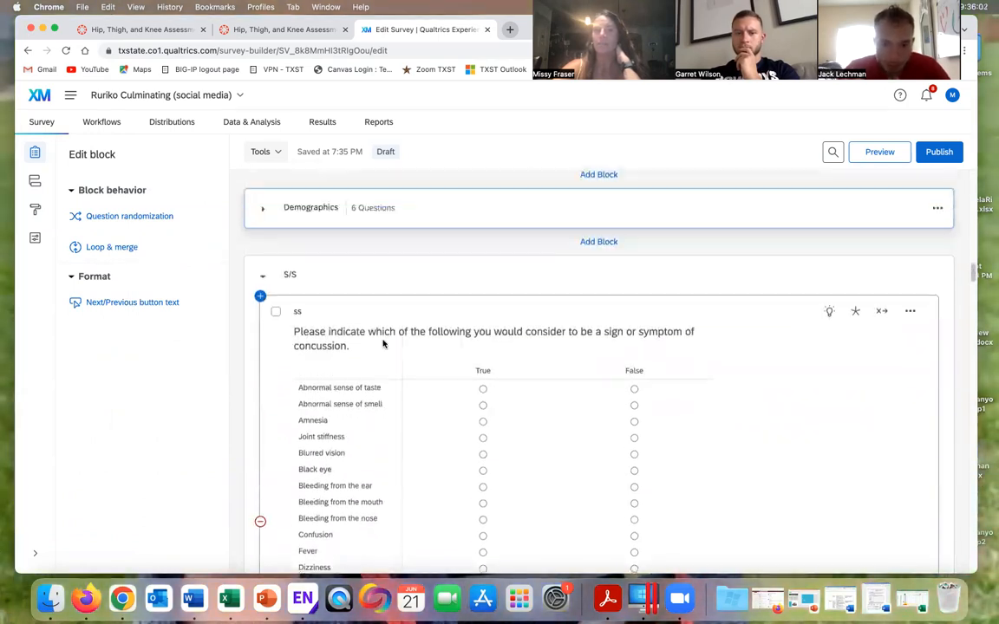
click(262, 283)
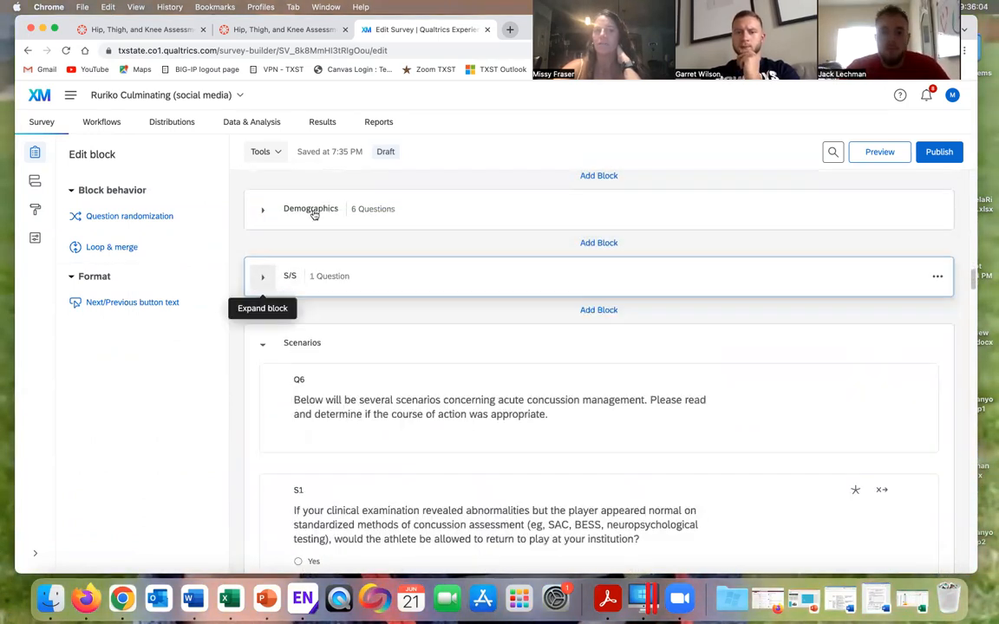
click(265, 349)
click(263, 412)
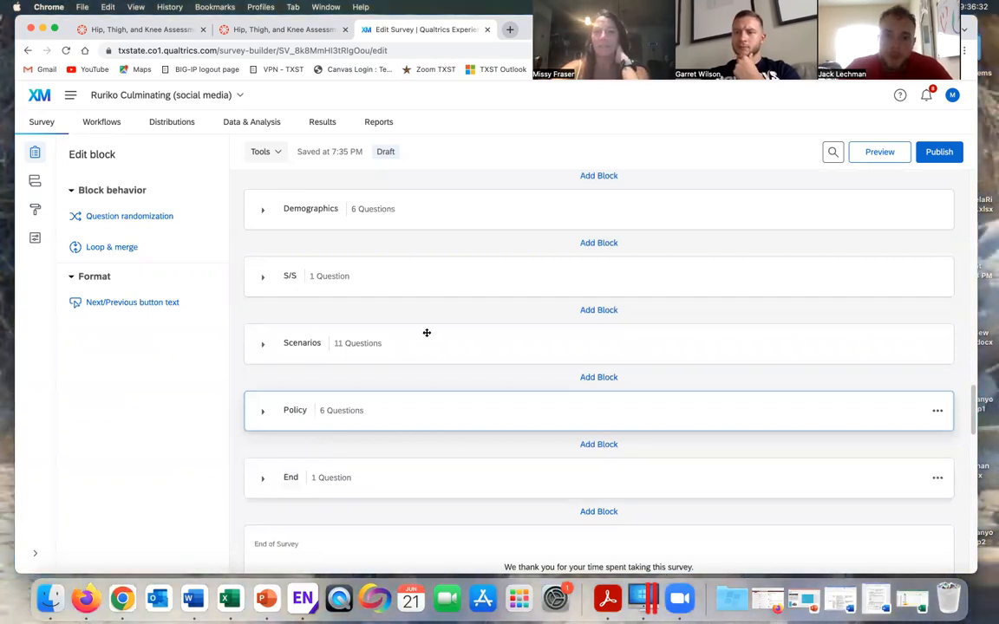
scroll(398, 212, up, 1)
scroll(398, 211, up, 15)
scroll(376, 364, up, 10)
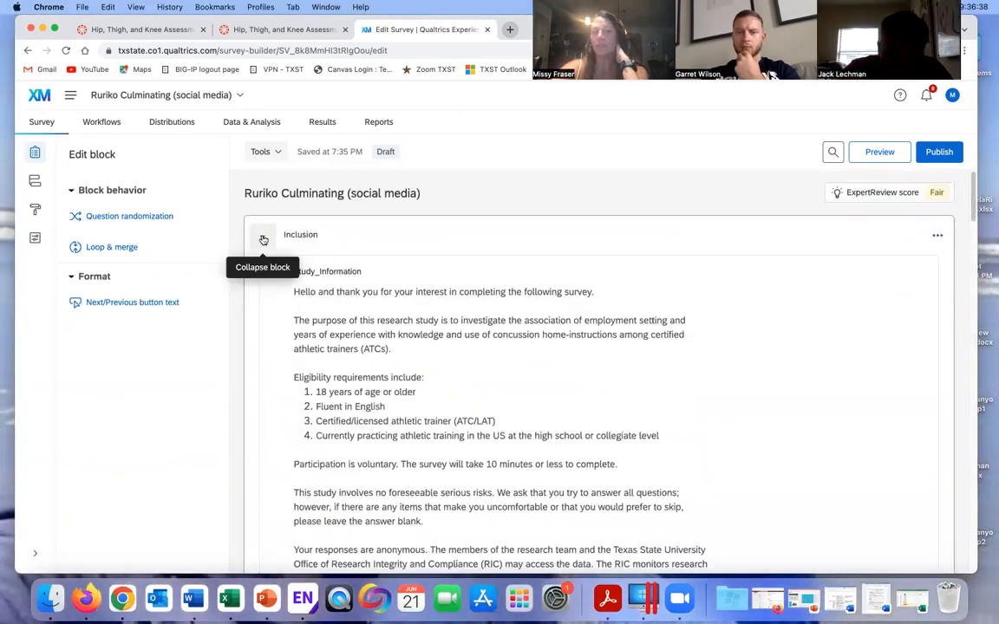
click(263, 239)
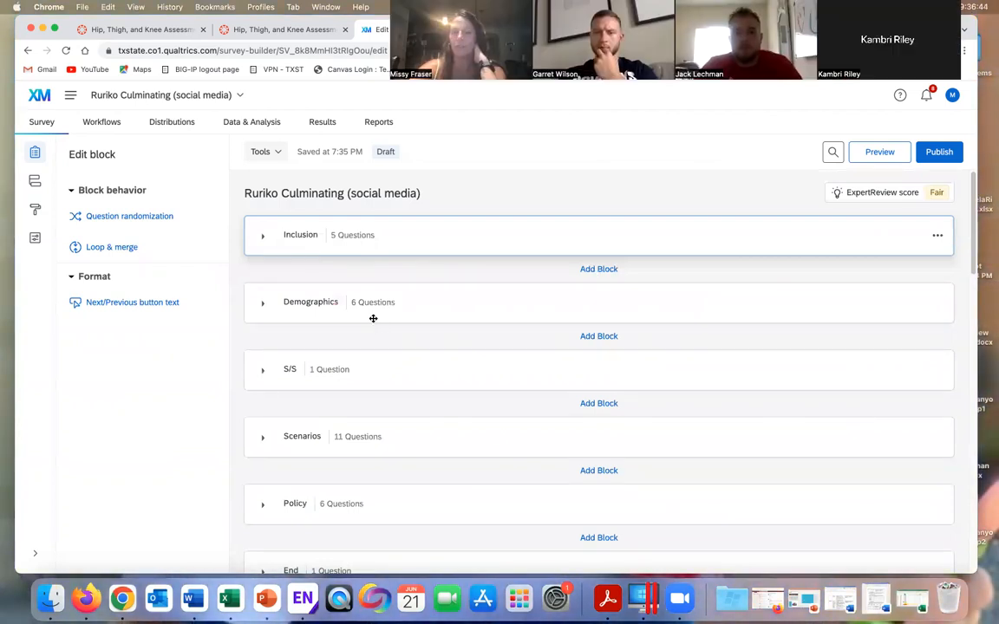
Expand the Demographics block and select its Sex question to show the question settings
click(265, 306)
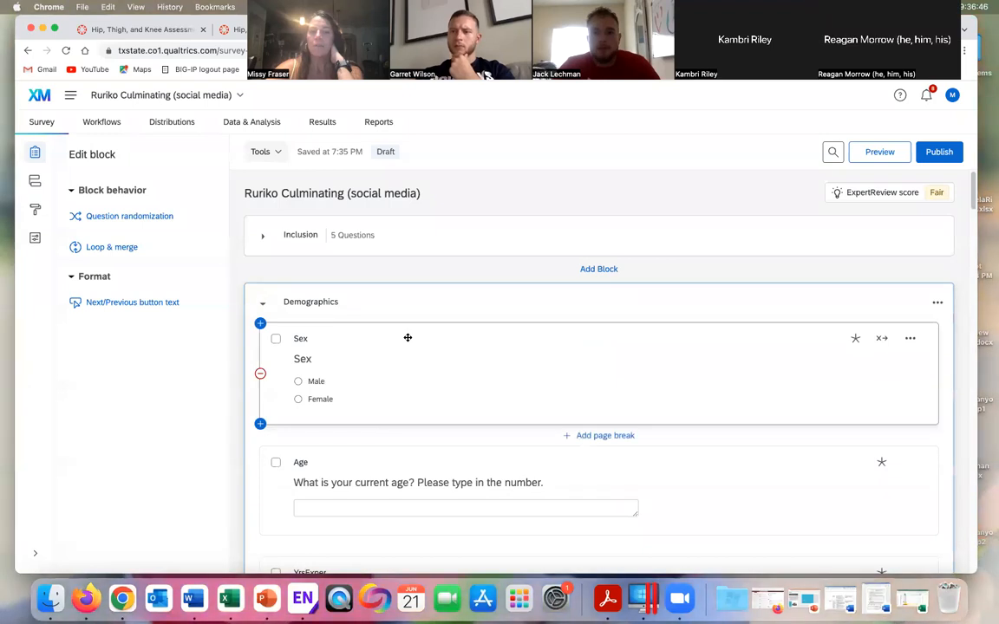
scroll(407, 336, down, 1)
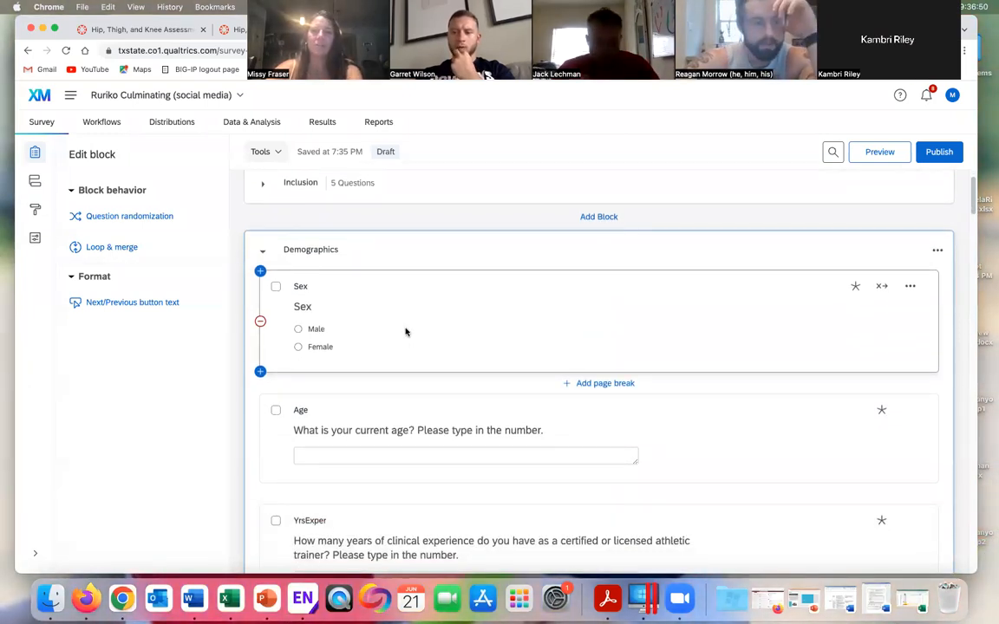
scroll(405, 331, down, 1)
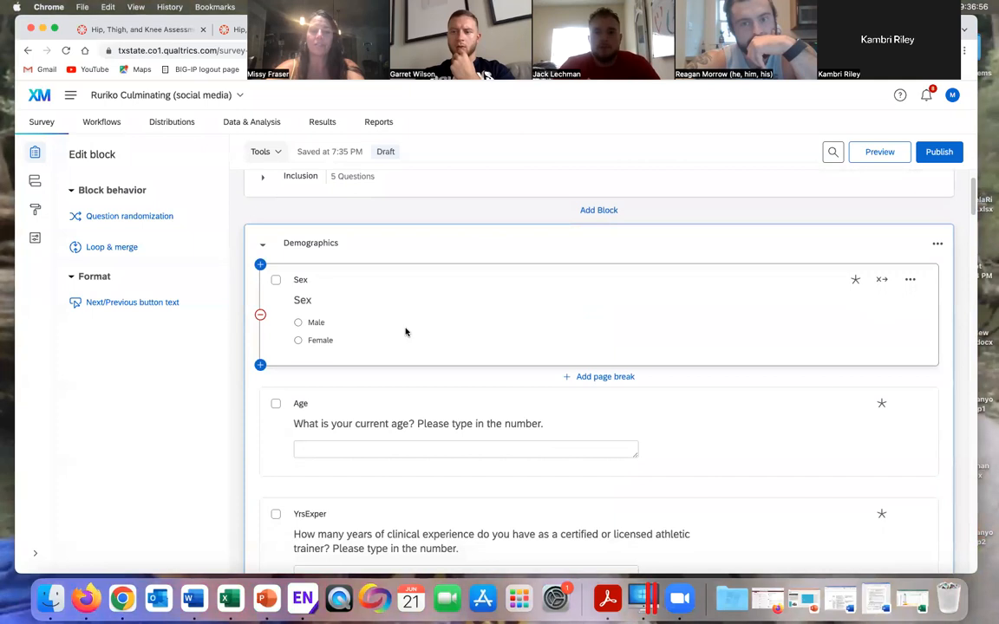
click(402, 315)
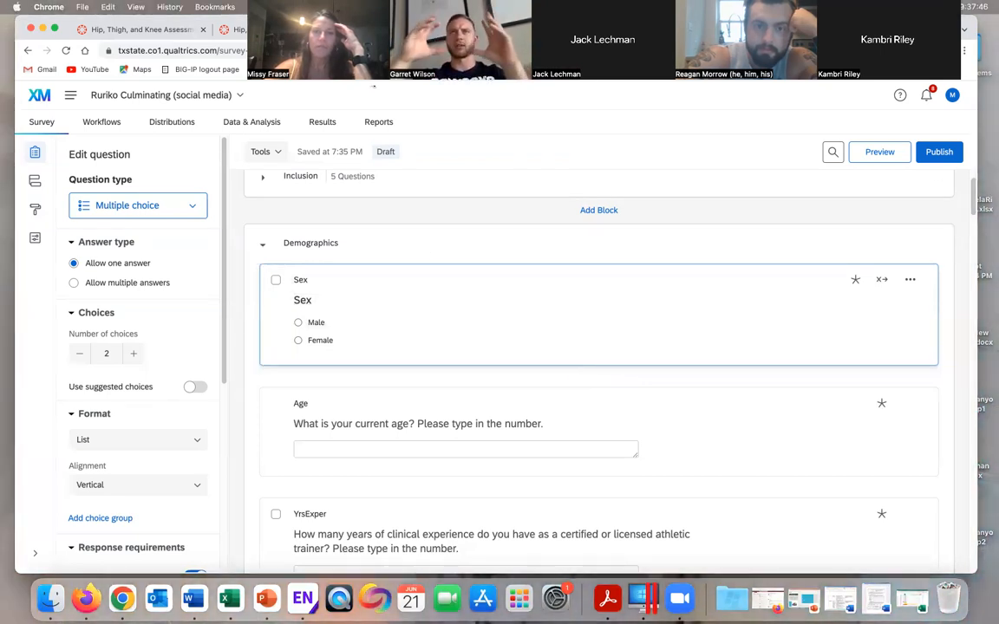
scroll(394, 257, up, 3)
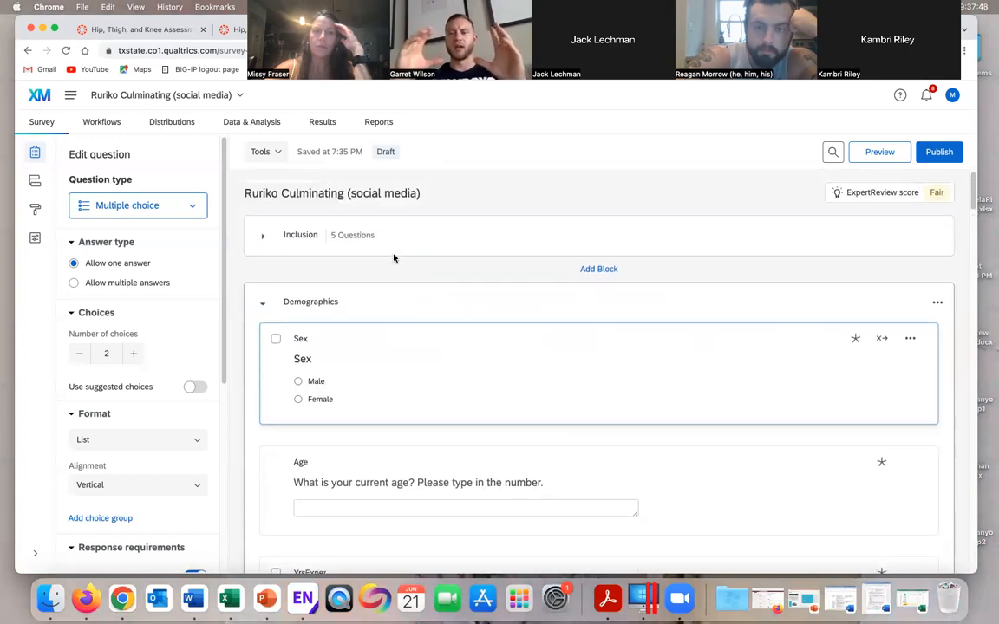
scroll(394, 258, down, 3)
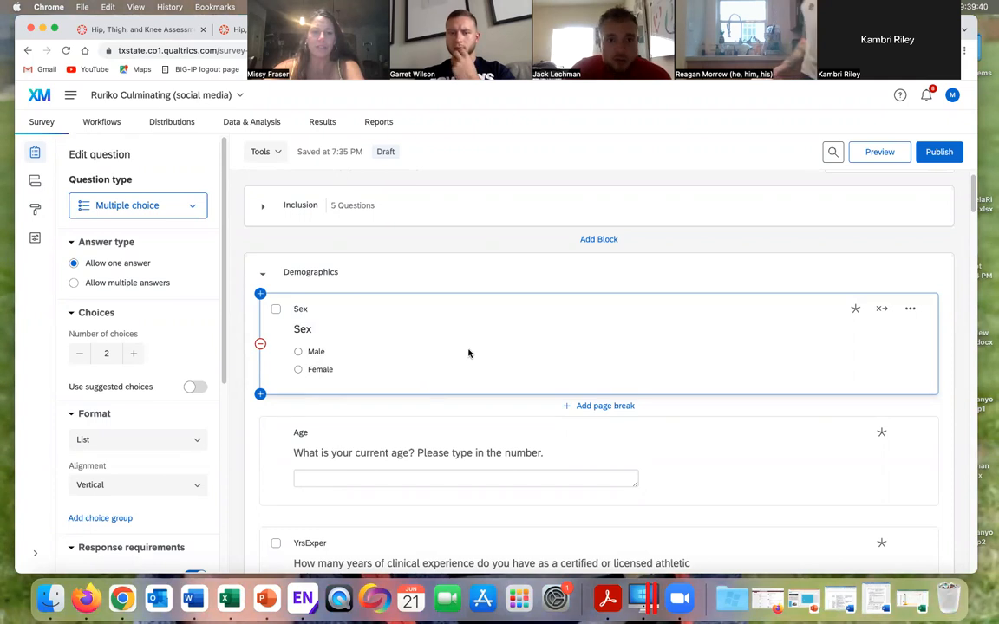
Check the recode values assigned to the Male and Female choices of the Sex question, and close the dialog
scroll(114, 463, down, 8)
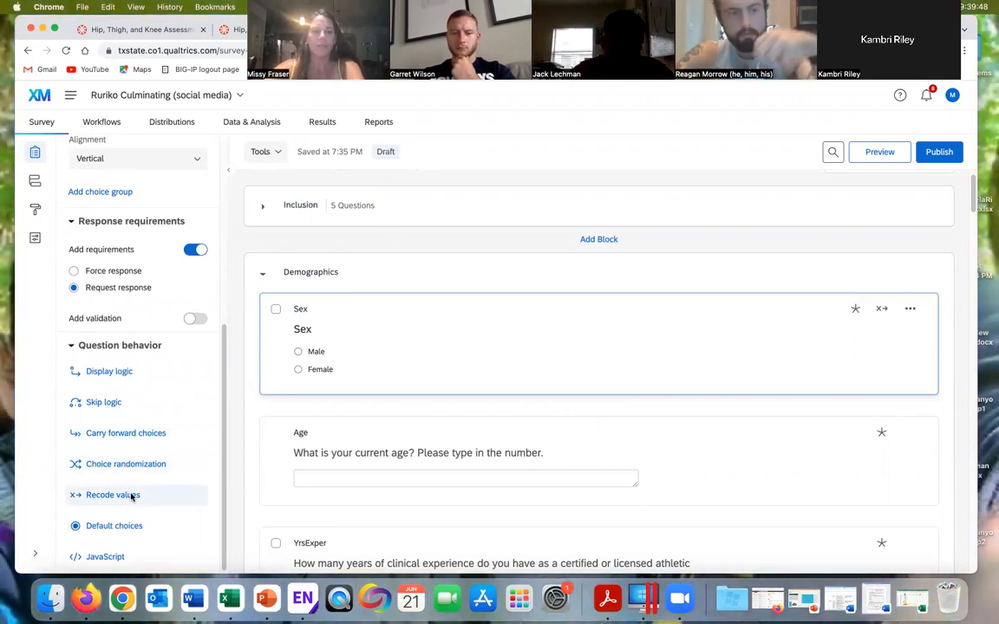
click(131, 496)
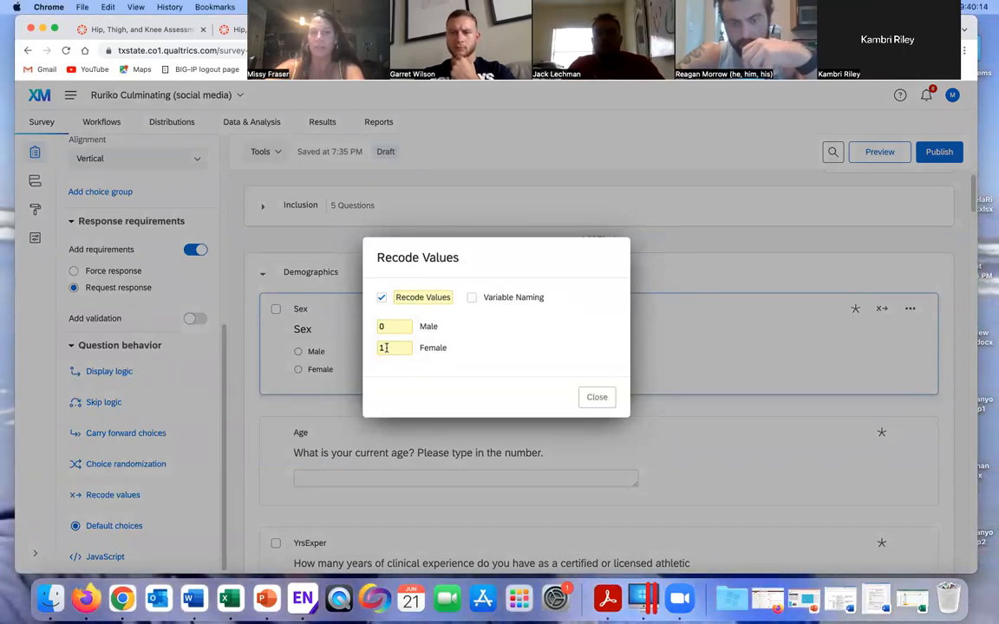
click(596, 399)
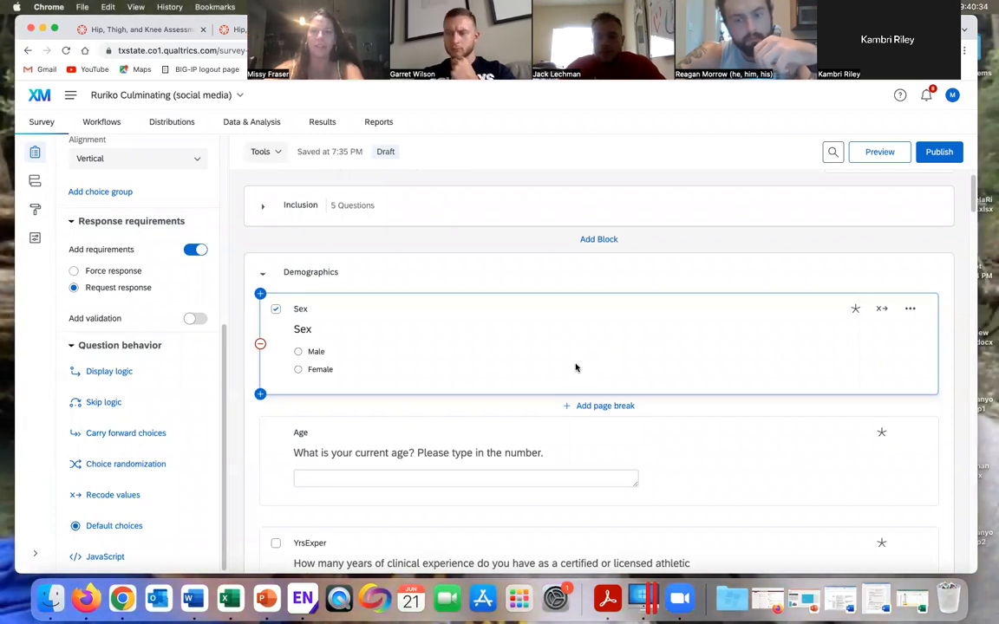
scroll(576, 368, down, 2)
scroll(575, 367, up, 2)
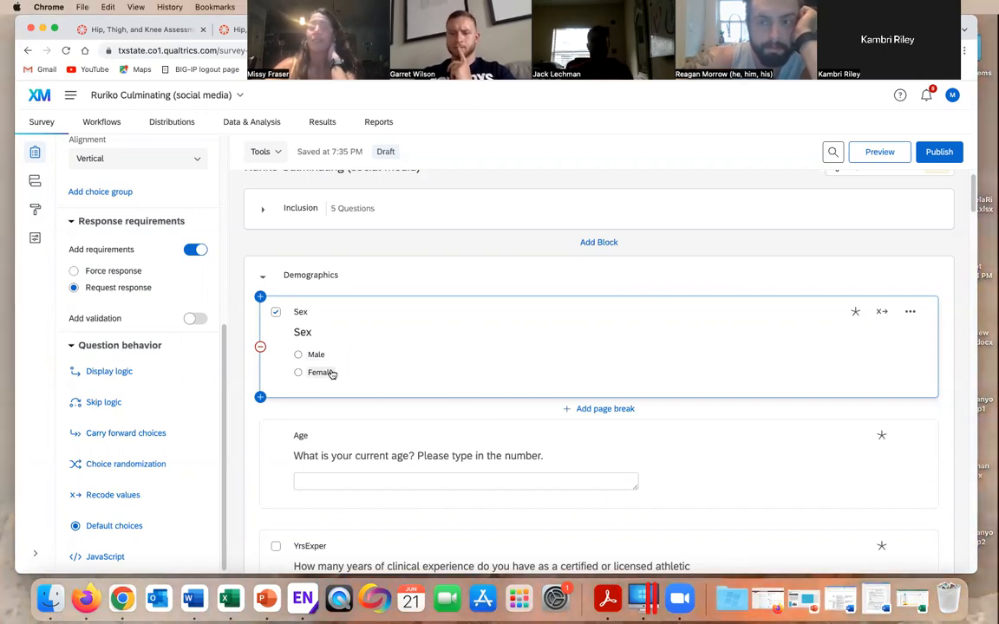
Select the Age question in the Demographics block and review its wording, response requirements and validation settings
scroll(328, 374, down, 3)
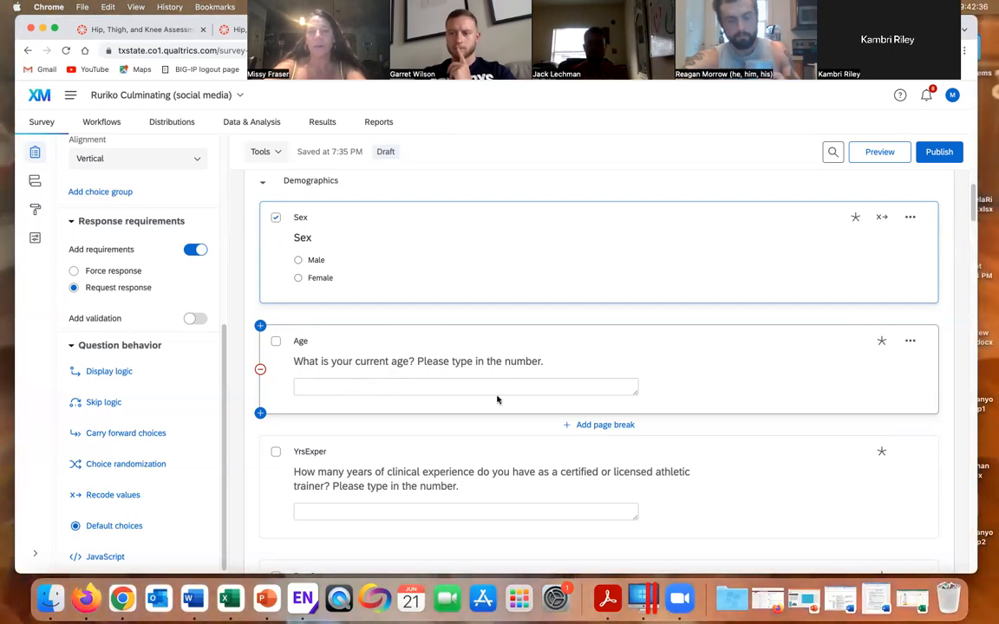
click(592, 361)
click(741, 363)
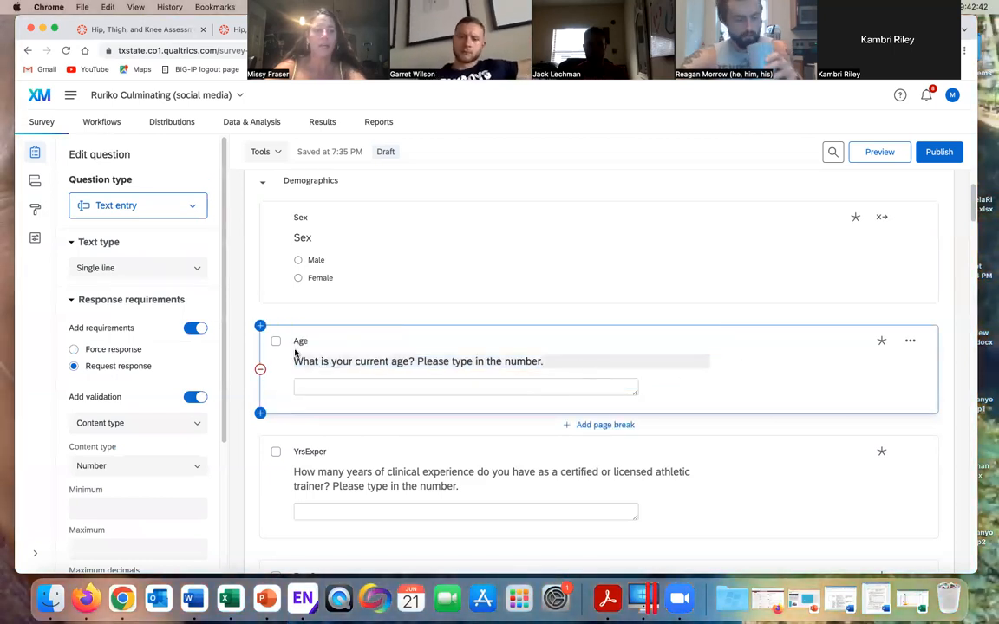
scroll(118, 379, down, 2)
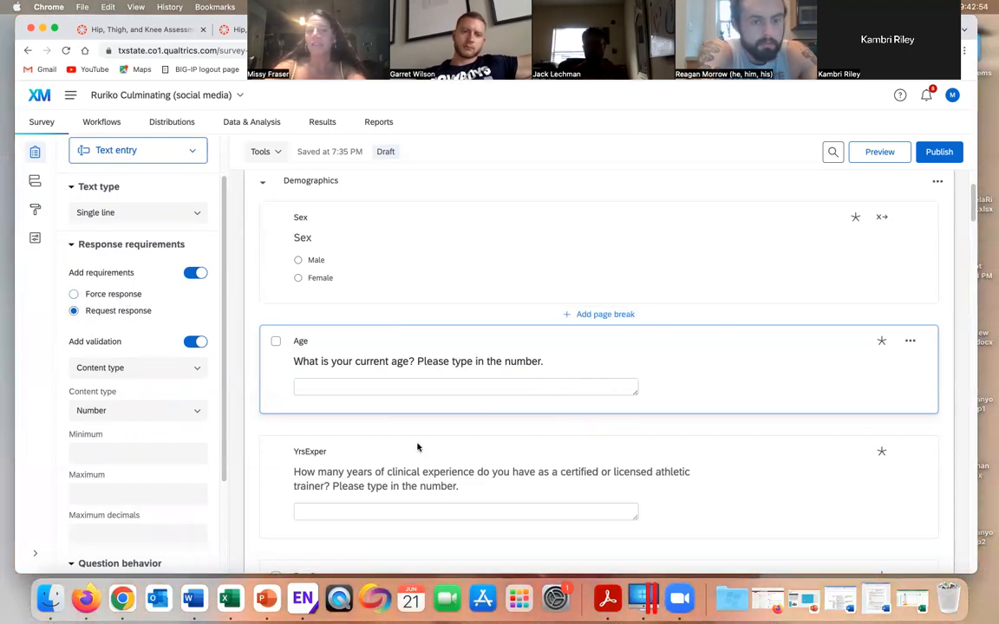
scroll(421, 335, up, 3)
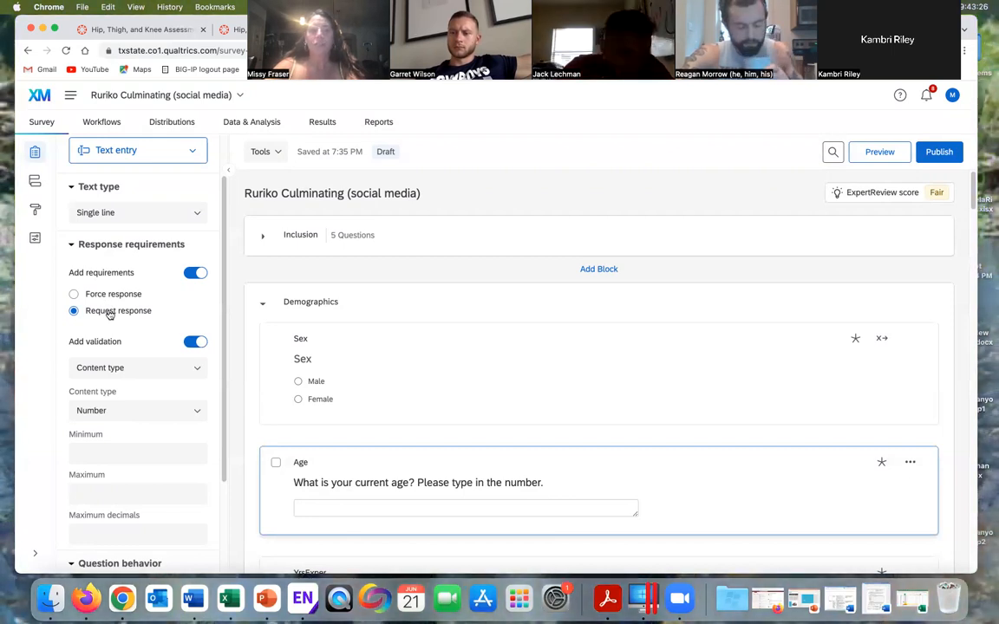
scroll(399, 331, down, 3)
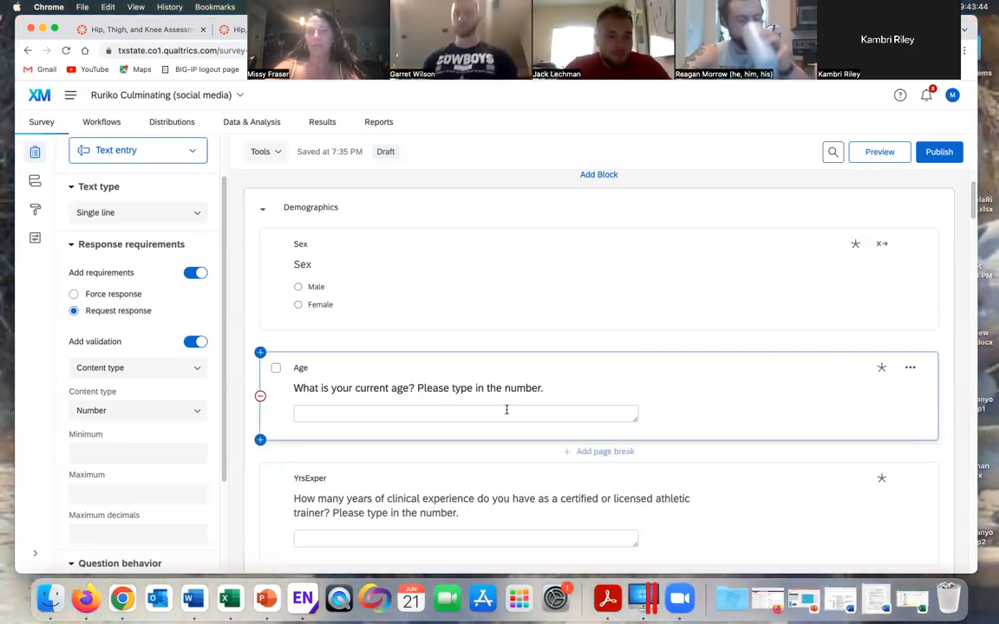
scroll(506, 410, down, 1)
scroll(506, 409, down, 3)
click(684, 324)
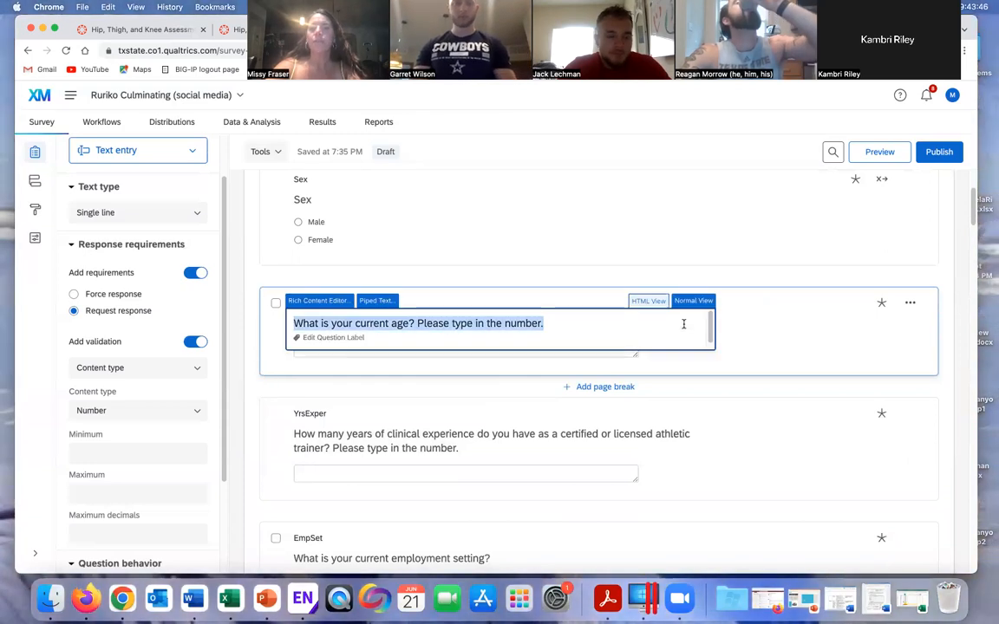
click(753, 333)
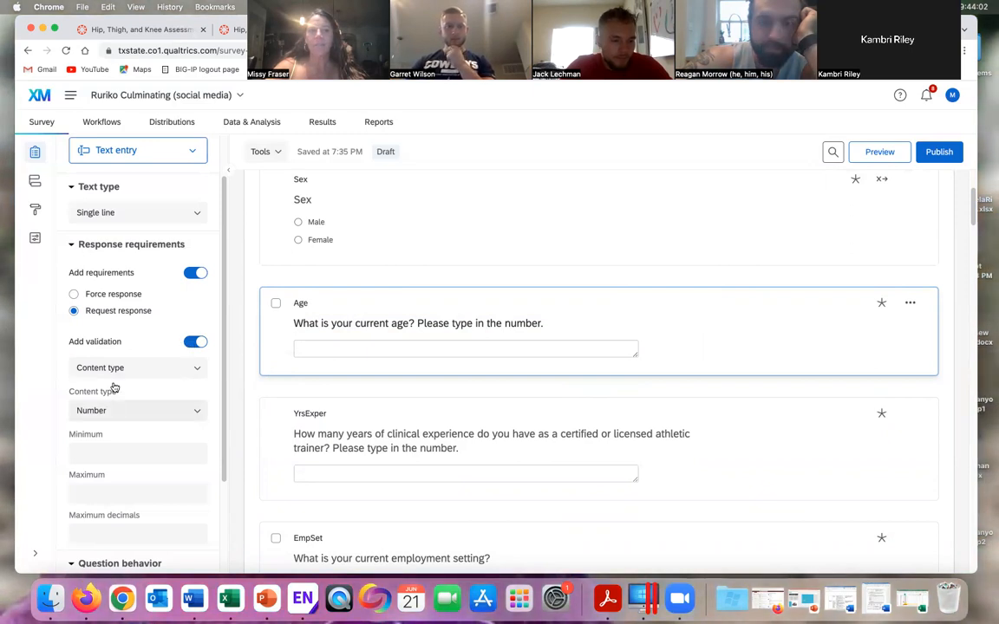
Examine the validation types and content types offered for the Age question, keeping Number as the content type
click(196, 372)
click(196, 370)
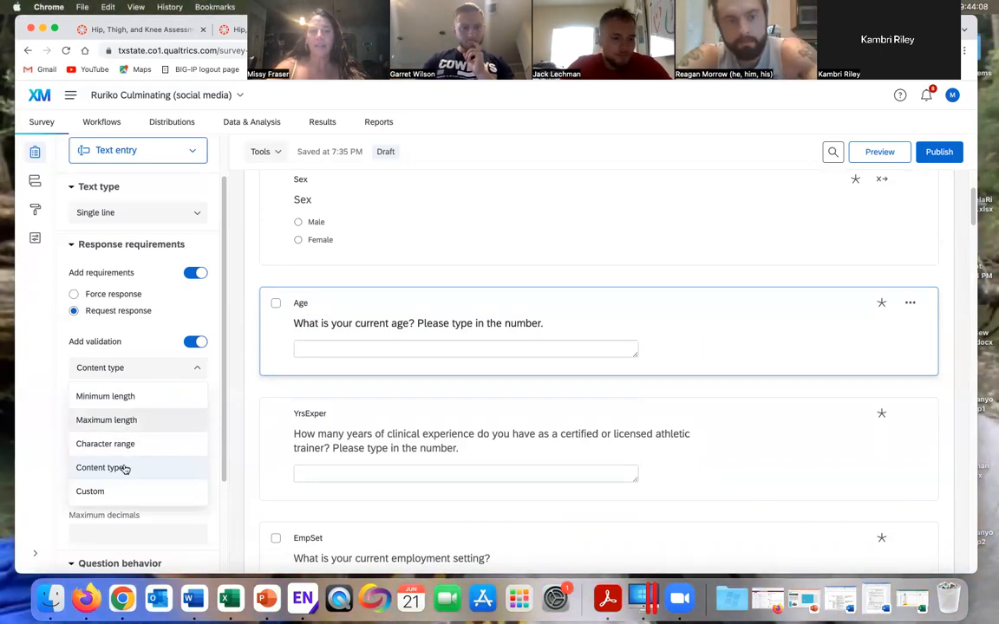
click(214, 343)
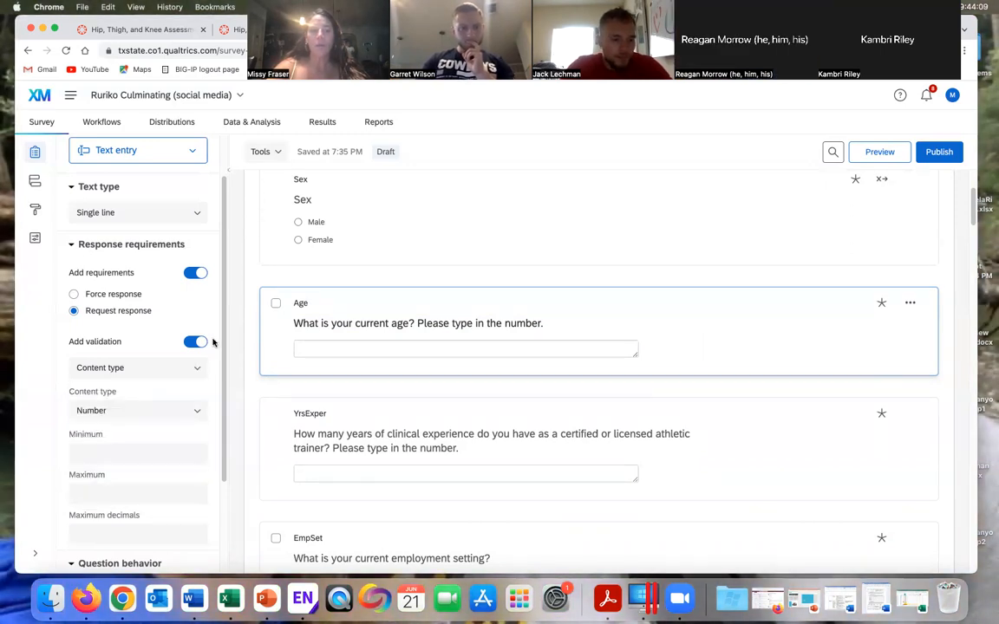
click(202, 411)
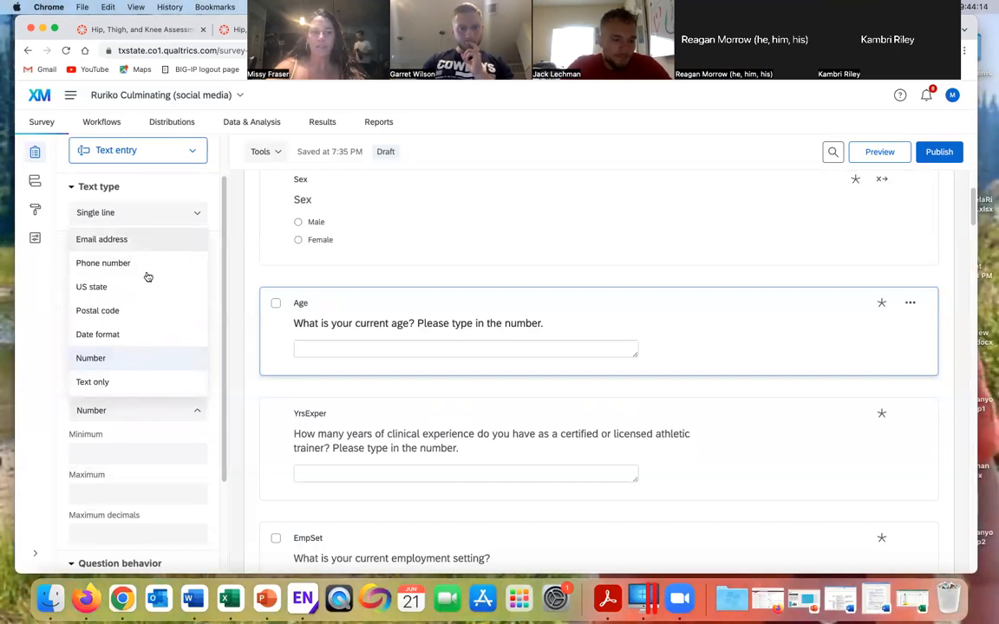
click(128, 359)
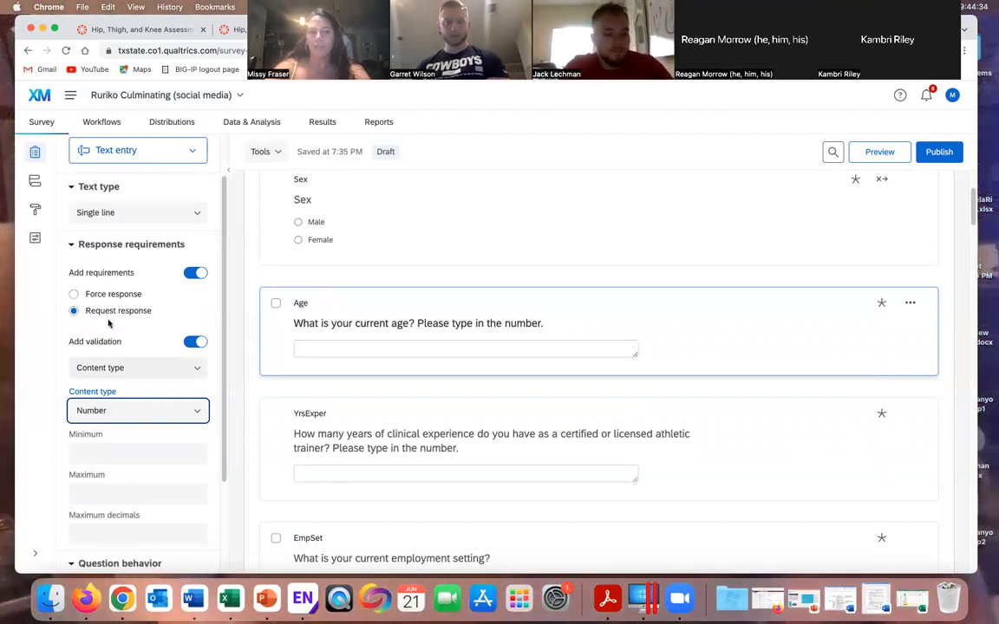
click(196, 412)
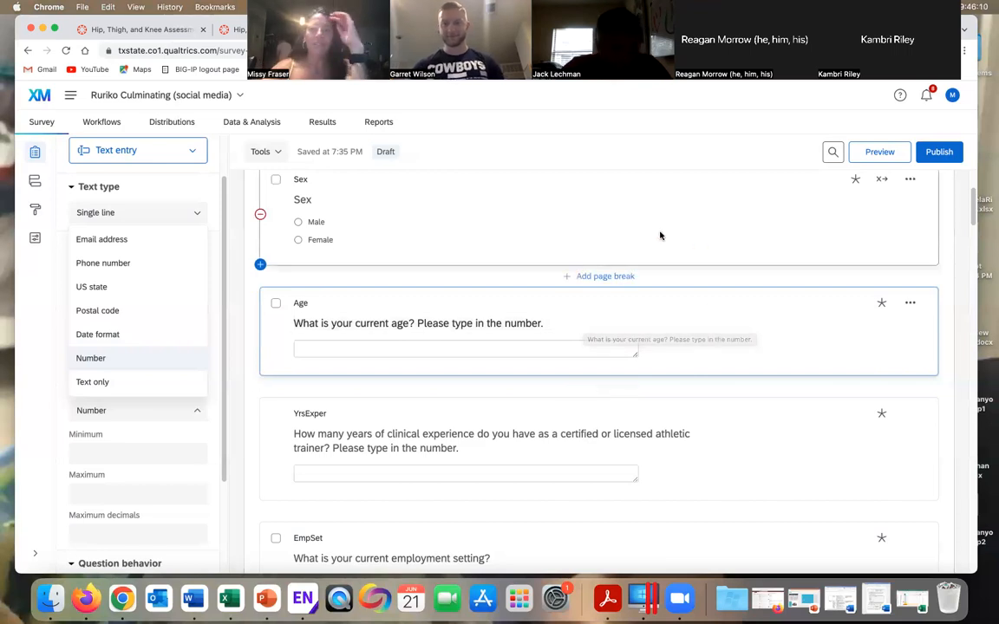
click(688, 346)
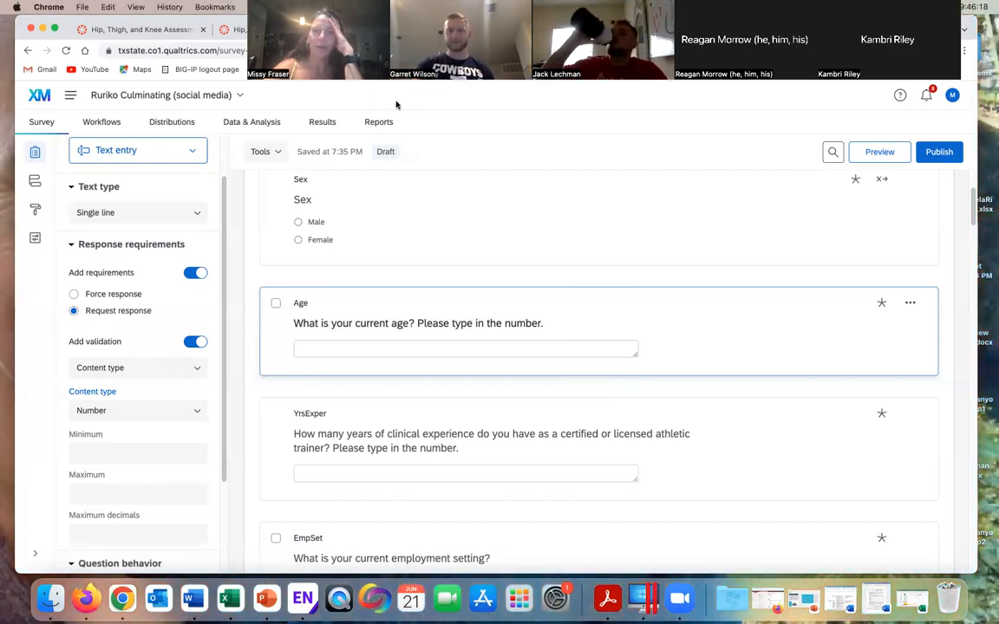
Look through the remaining Demographics questions, from YrsExper and EmpSet down to the Sports select-all-that-apply question
scroll(538, 238, down, 1)
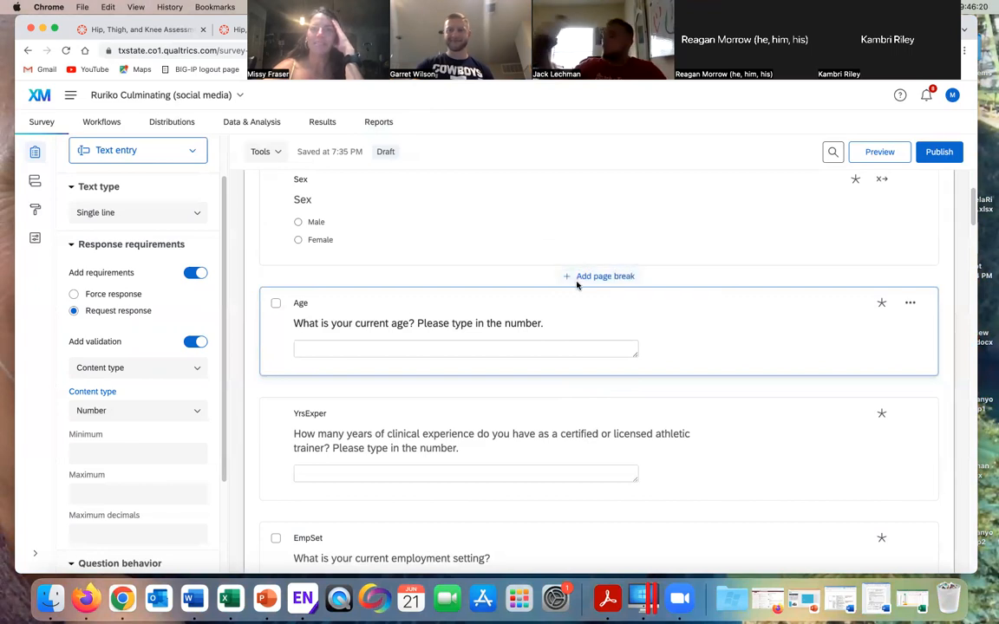
scroll(577, 285, down, 5)
scroll(576, 285, up, 9)
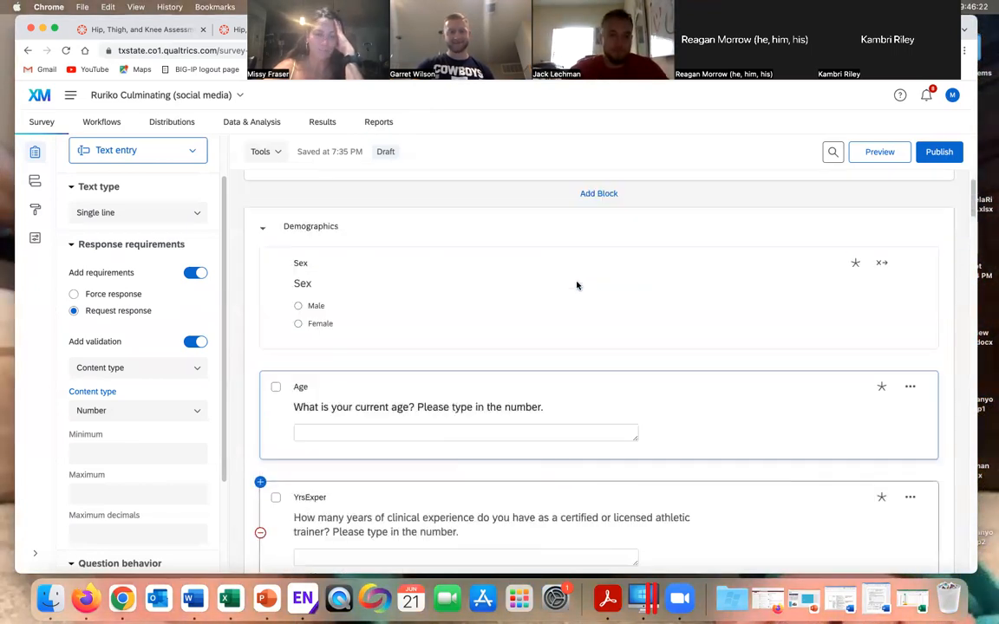
scroll(178, 385, down, 3)
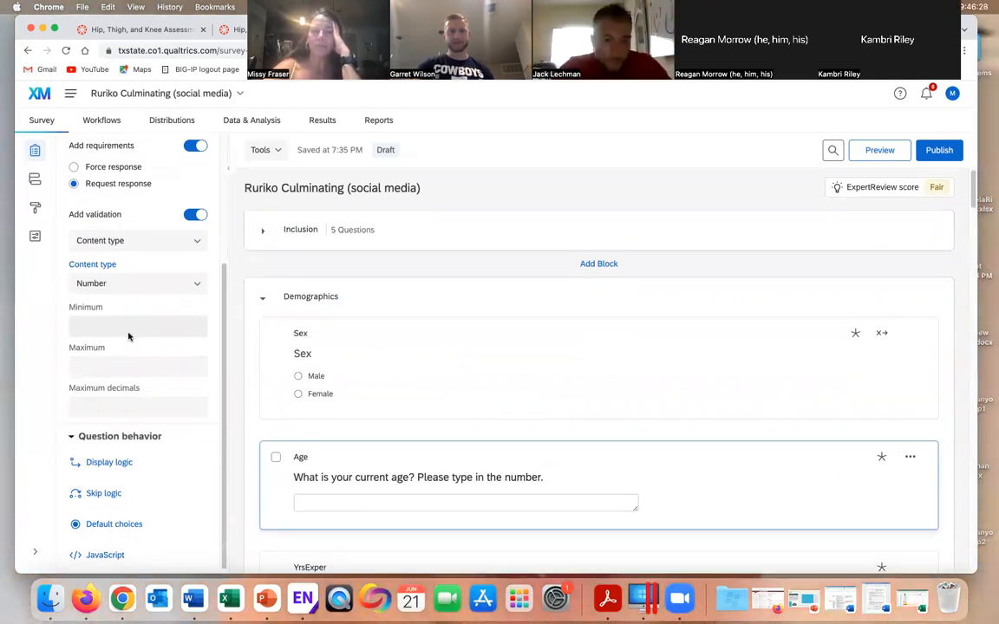
scroll(401, 359, down, 1)
scroll(402, 359, down, 5)
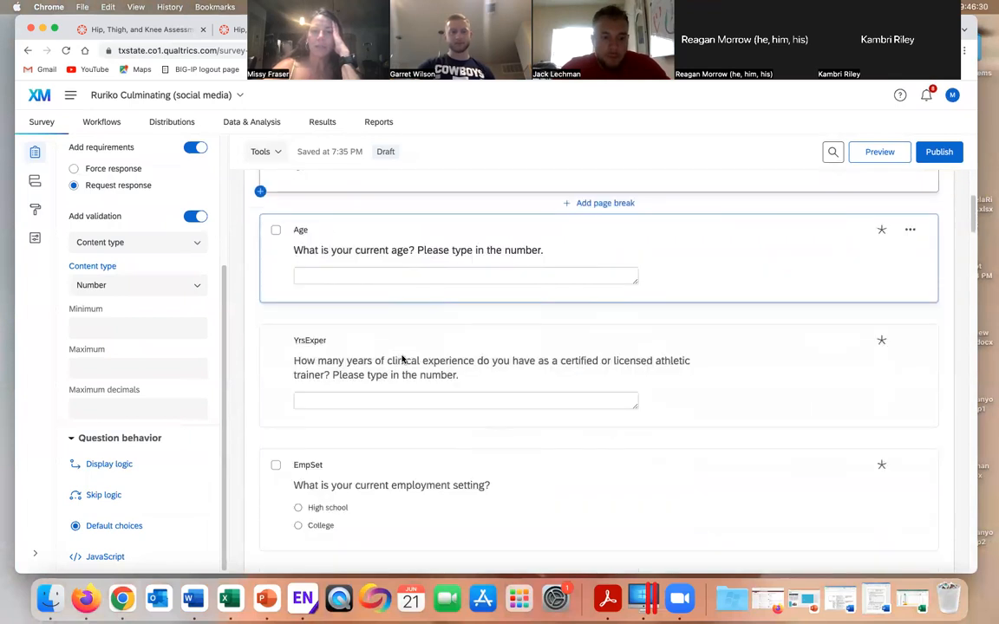
scroll(401, 359, down, 5)
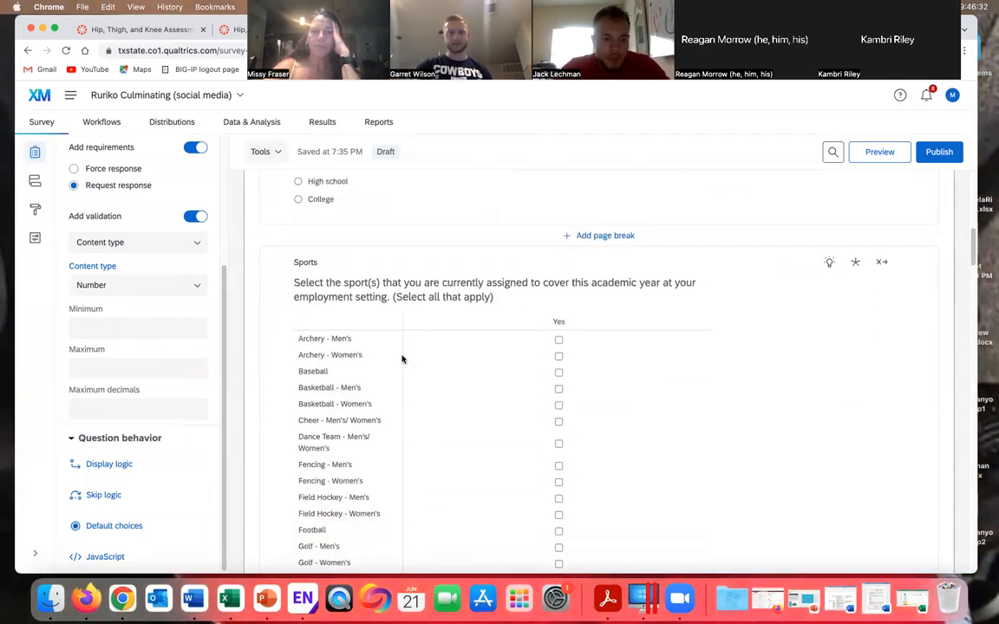
scroll(401, 359, up, 2)
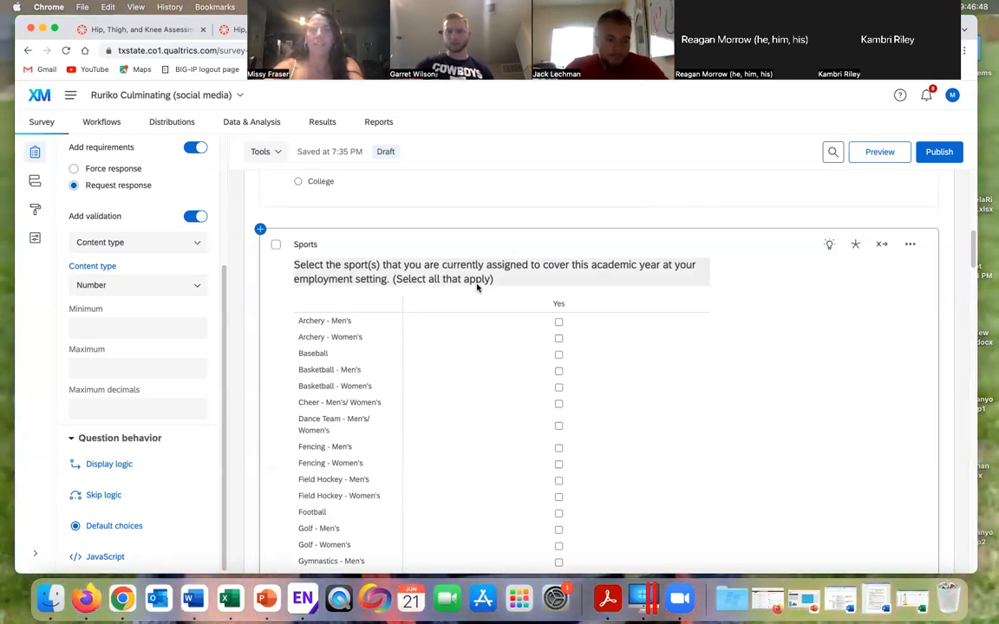
Select the Sports question in the Demographics block and review its matrix type, answer type, statements and scale point settings
click(506, 240)
scroll(174, 262, up, 3)
scroll(174, 262, up, 5)
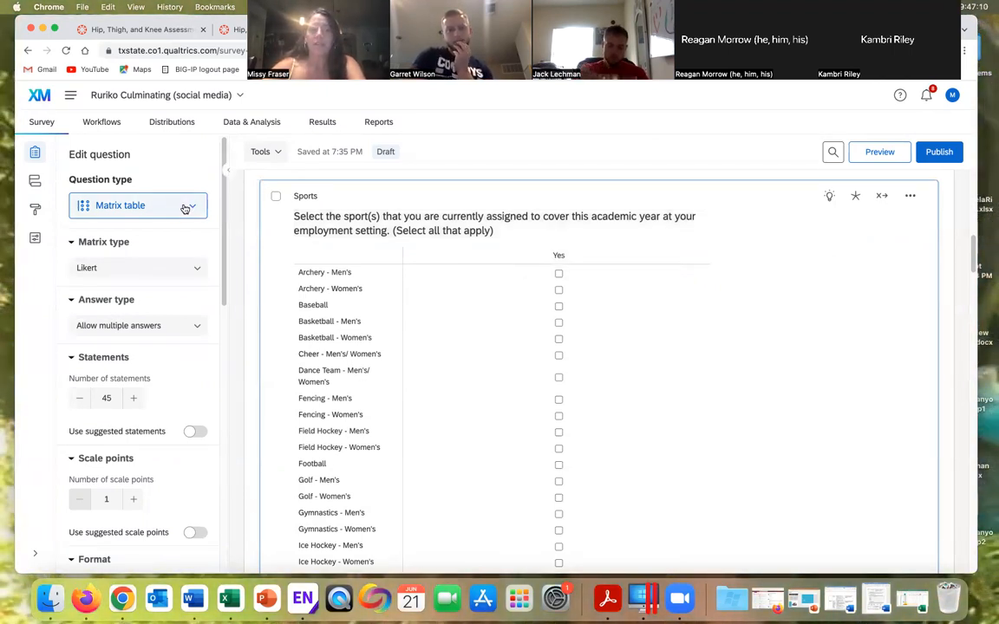
scroll(178, 312, down, 3)
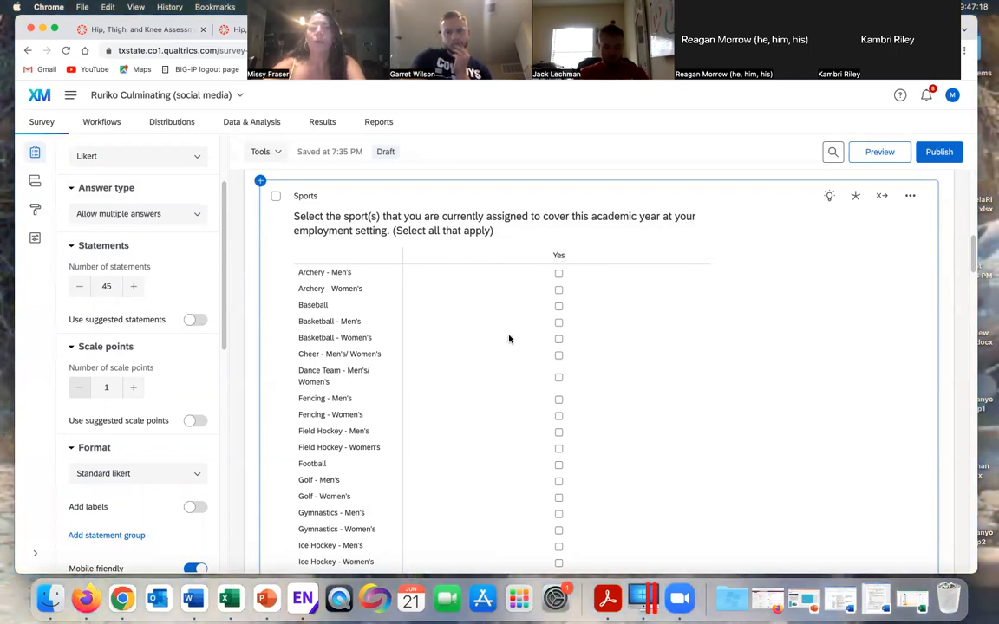
scroll(509, 339, down, 1)
scroll(509, 336, up, 1)
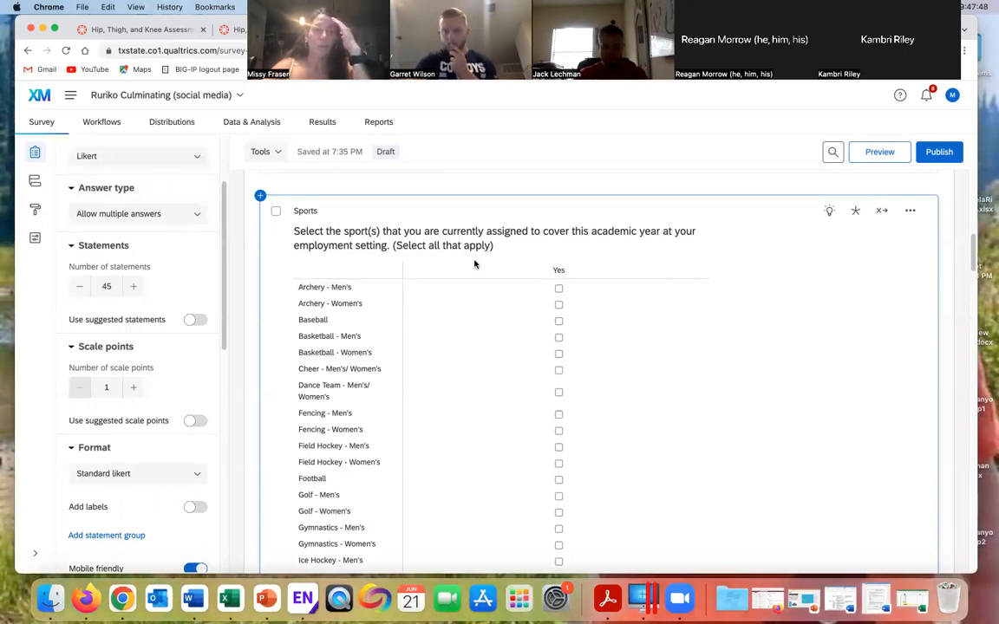
Examine the question types offered for the Sports question, and close the list keeping Matrix table
scroll(474, 265, up, 2)
scroll(139, 226, up, 3)
click(196, 207)
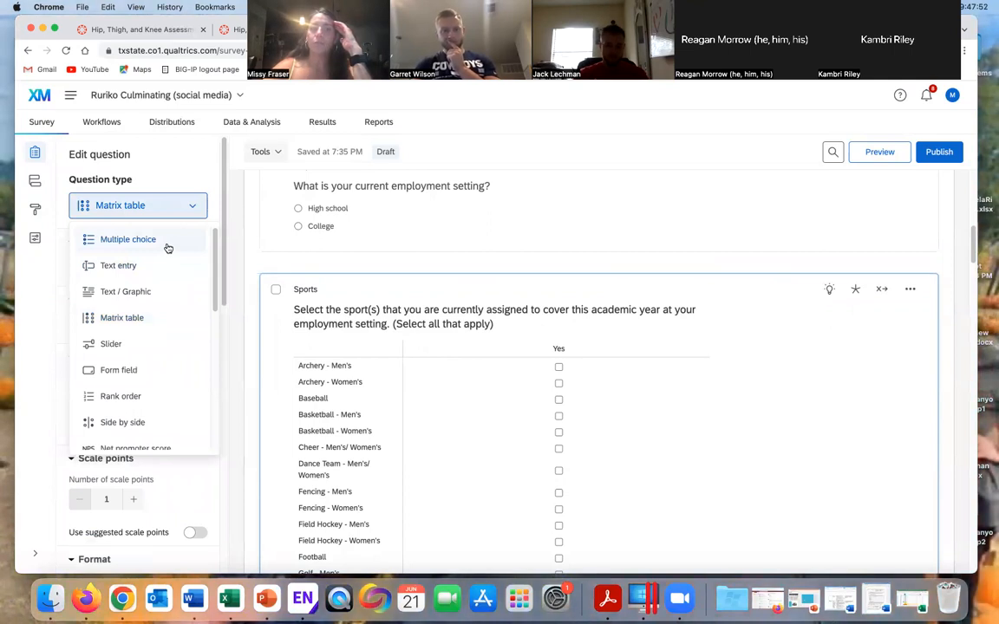
mouse_move(168, 247)
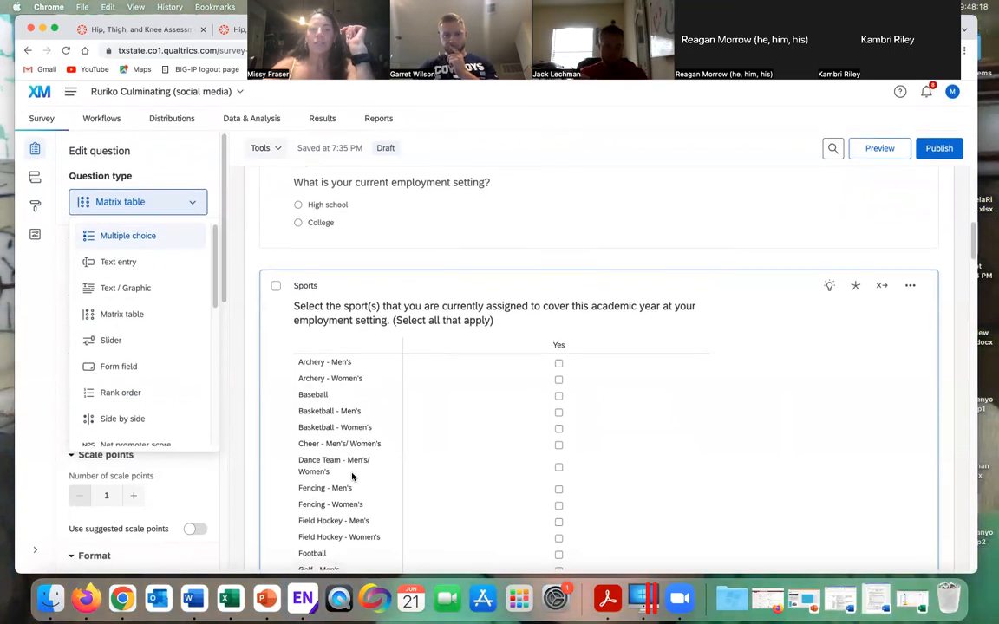
scroll(465, 438, down, 1)
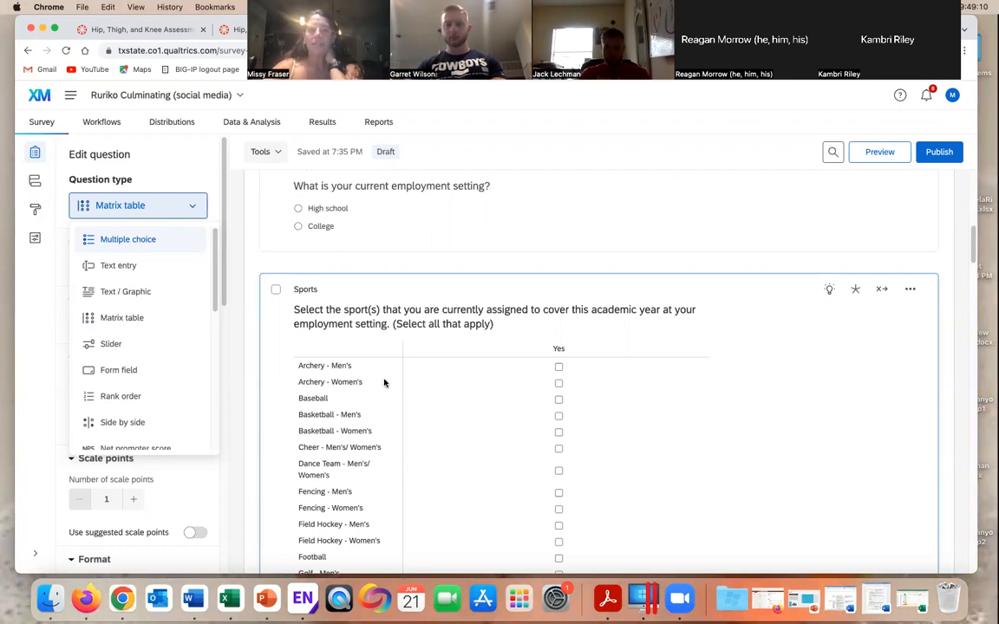
click(483, 346)
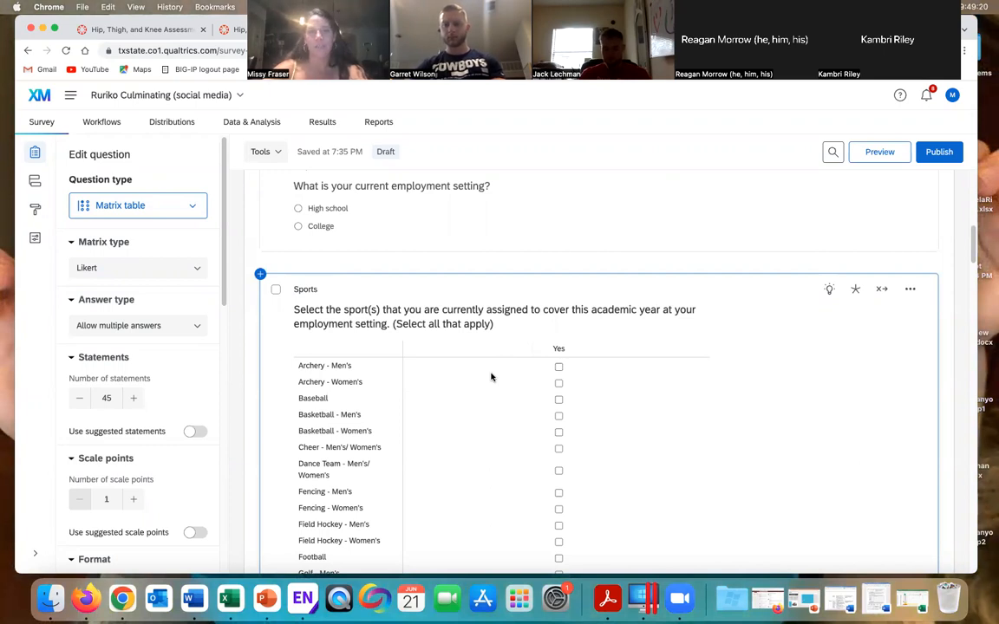
Review the Sports question's list of sports, response requirements and question behavior options
scroll(491, 376, down, 1)
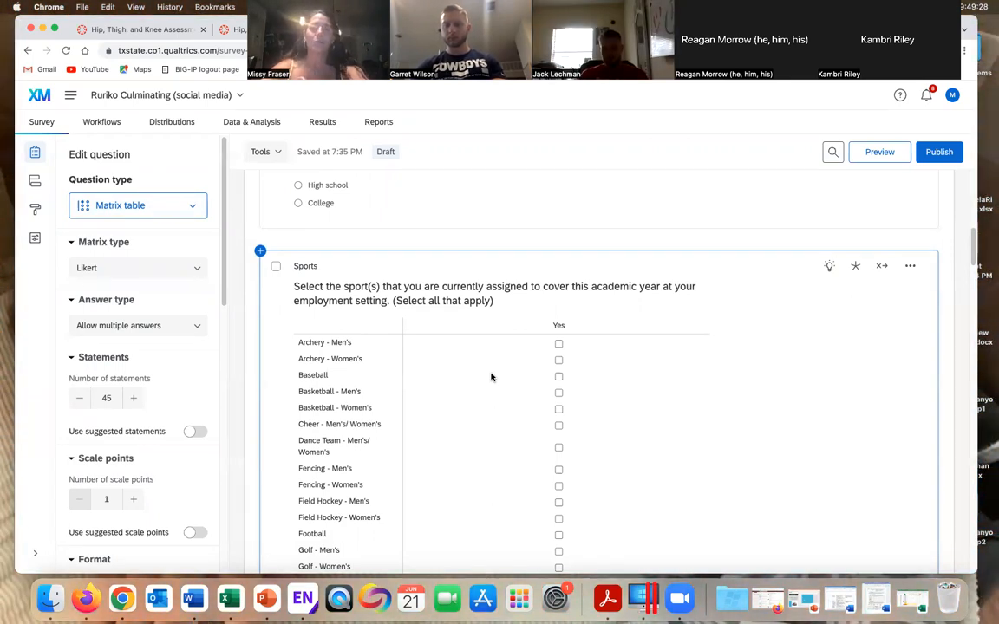
scroll(491, 377, down, 1)
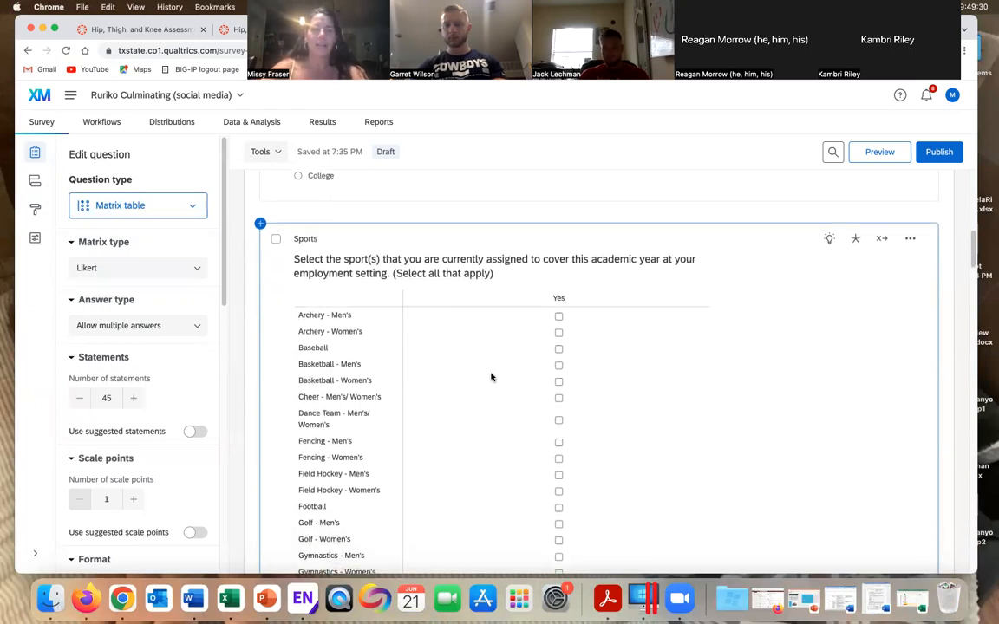
scroll(491, 377, up, 2)
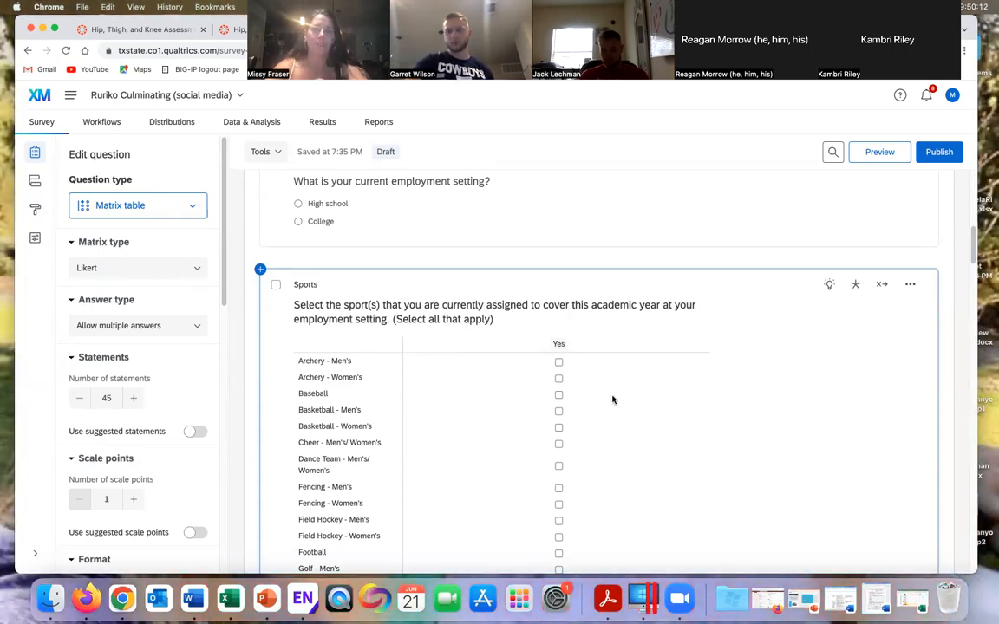
scroll(612, 399, down, 1)
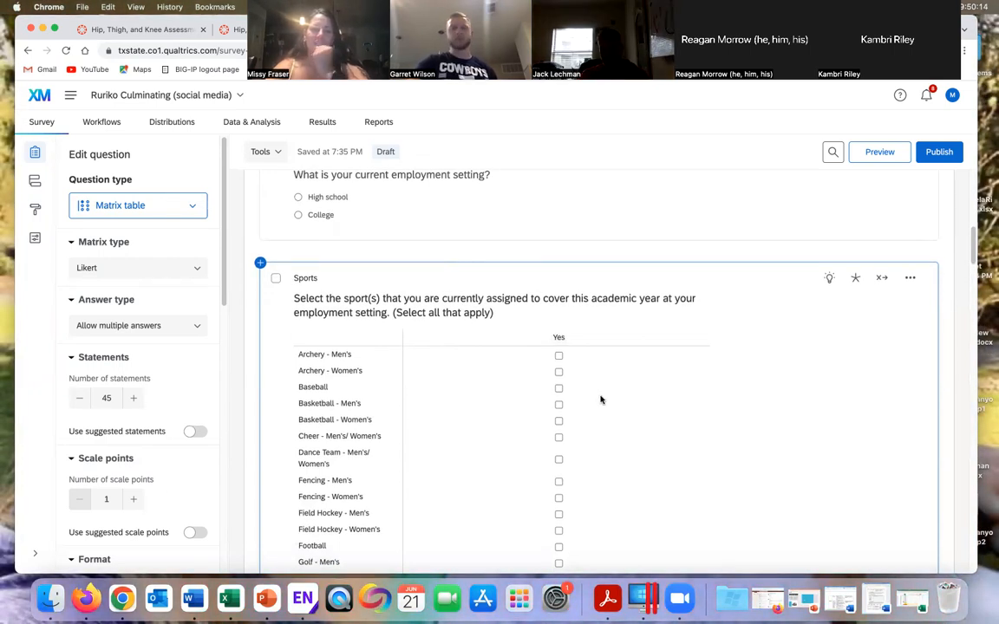
scroll(120, 491, down, 5)
scroll(121, 491, down, 12)
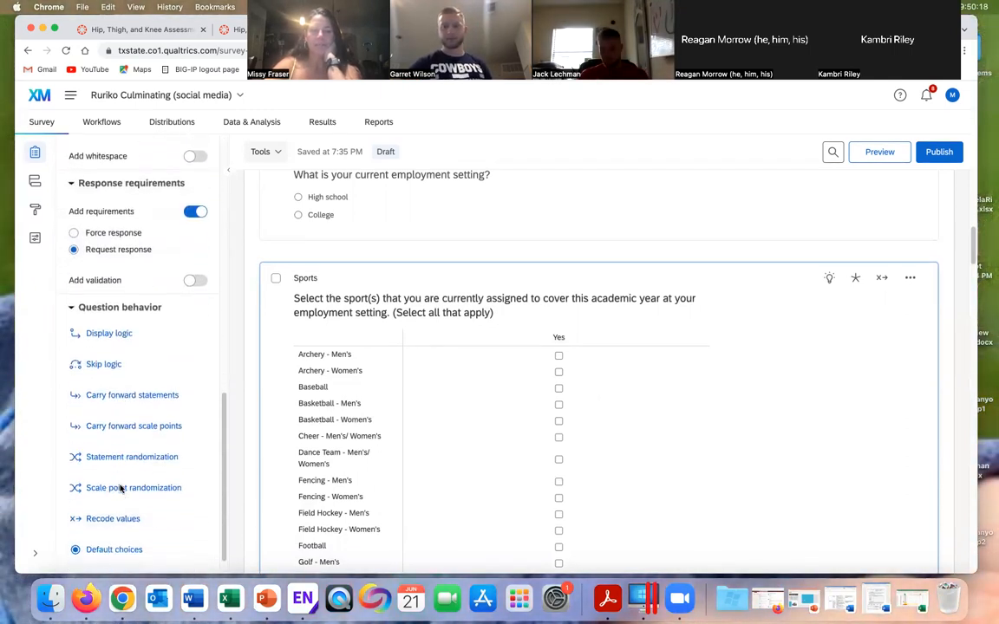
scroll(121, 491, down, 1)
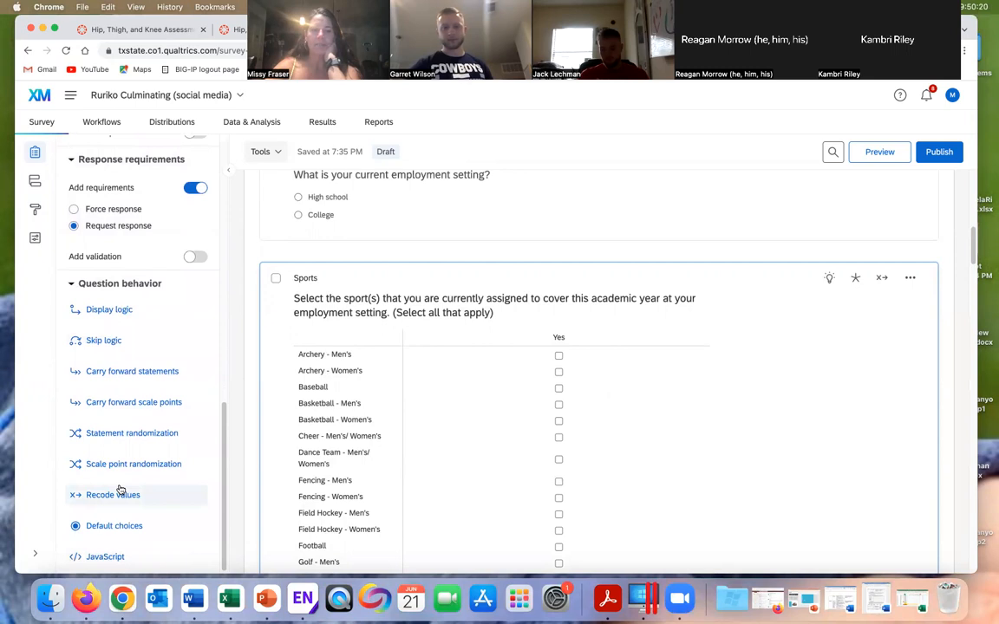
Look through the rest of the Sports question, expand the S/S block and collapse the Demographics block
scroll(121, 486, up, 12)
scroll(444, 401, down, 10)
scroll(444, 400, down, 7)
scroll(443, 401, up, 15)
scroll(444, 401, down, 20)
scroll(444, 398, up, 8)
scroll(443, 398, down, 1)
click(264, 384)
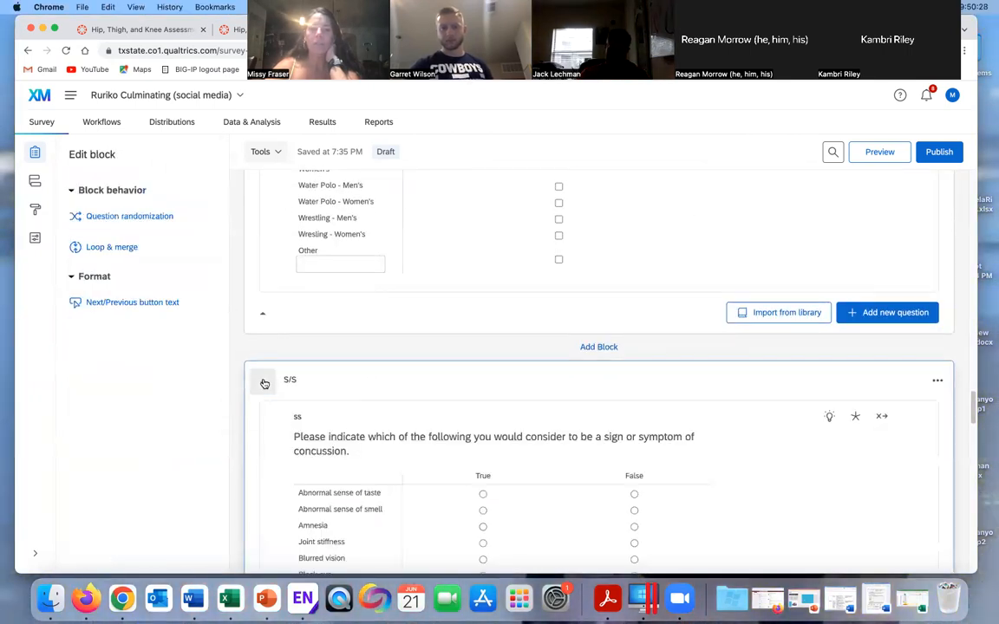
scroll(317, 219, up, 15)
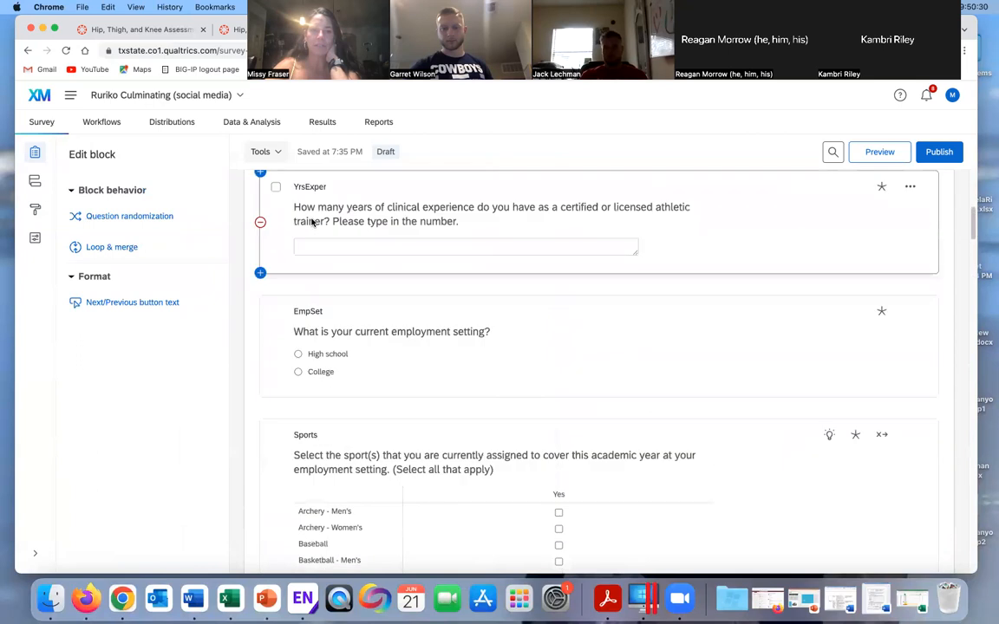
scroll(312, 222, up, 10)
click(264, 303)
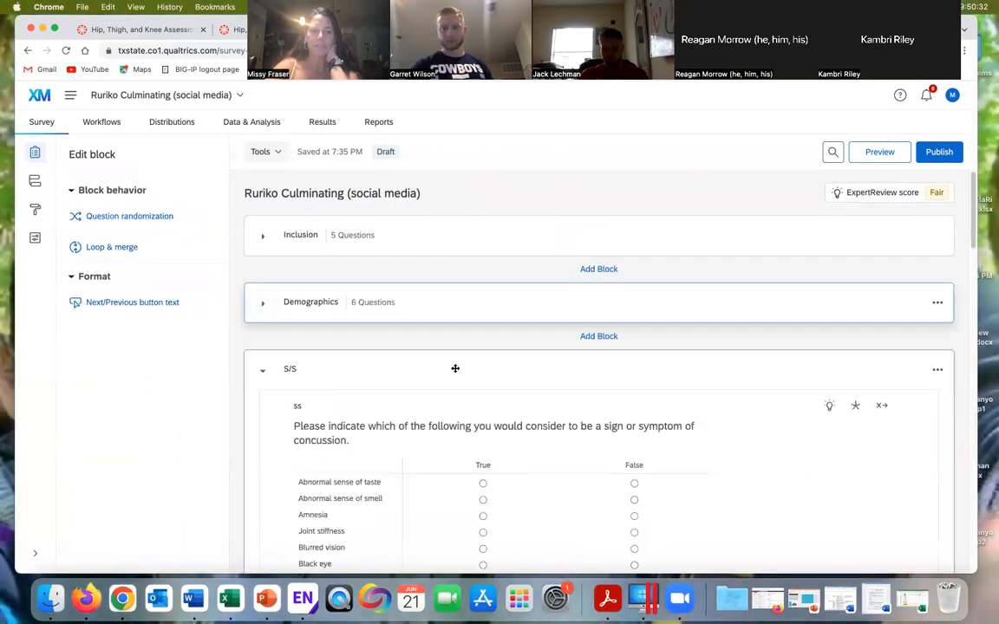
Select the concussion signs and symptoms question in the S/S block and review its True/False statements and matrix settings
scroll(454, 369, down, 5)
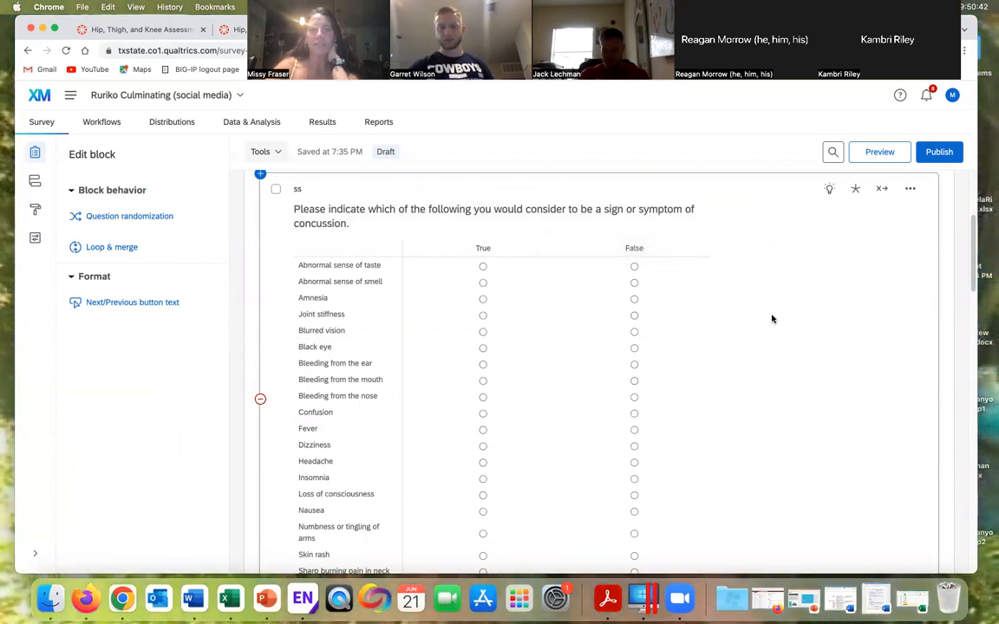
scroll(773, 319, down, 1)
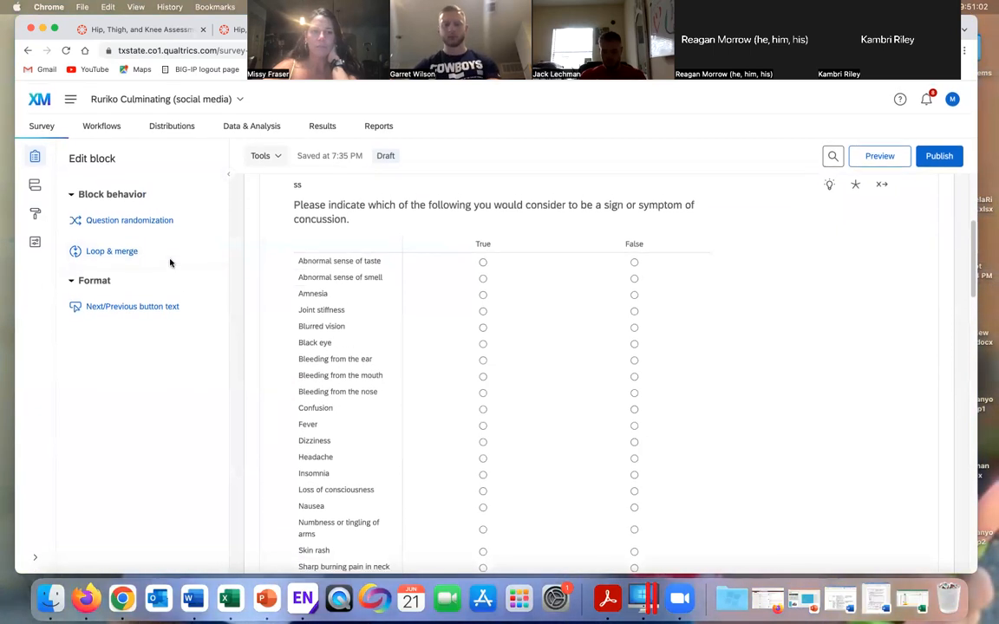
click(691, 352)
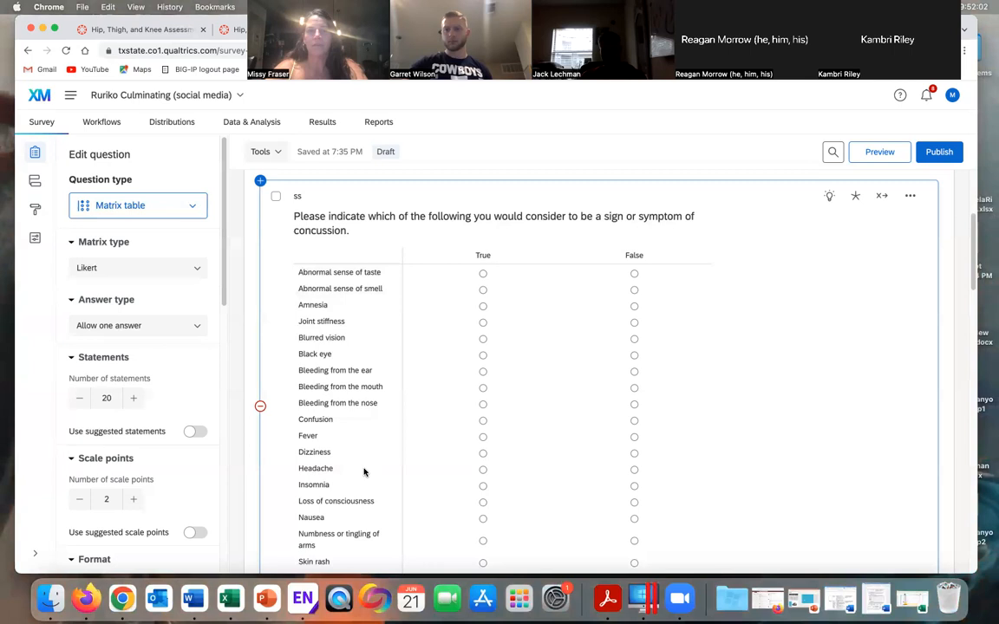
scroll(364, 472, down, 15)
scroll(364, 472, up, 20)
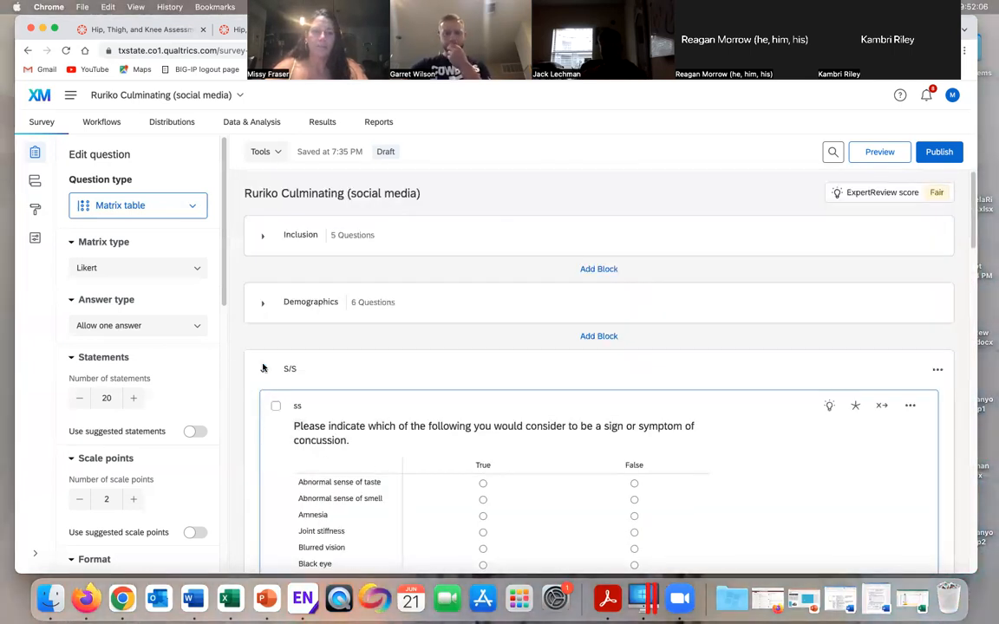
Collapse the S/S block and expand the Scenarios block to read the Q6 introduction and question S1
click(262, 369)
scroll(457, 375, down, 3)
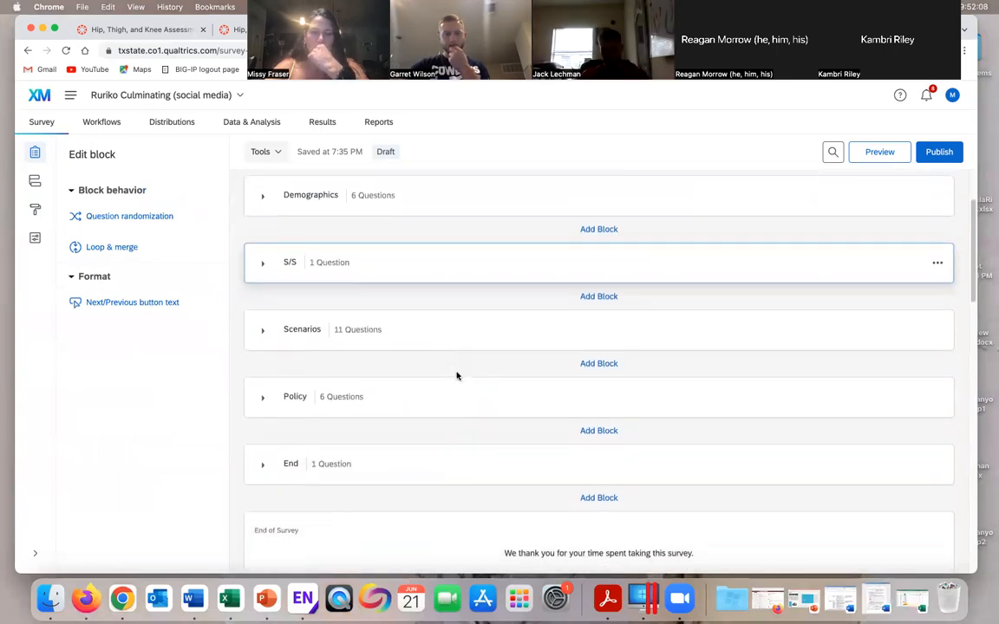
click(264, 331)
scroll(438, 346, down, 1)
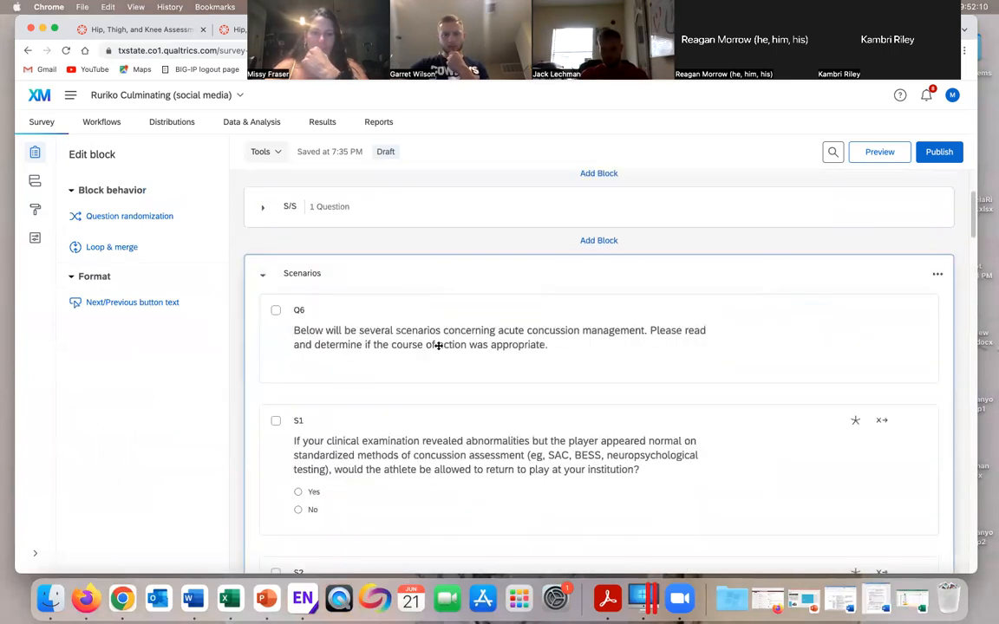
scroll(438, 345, down, 2)
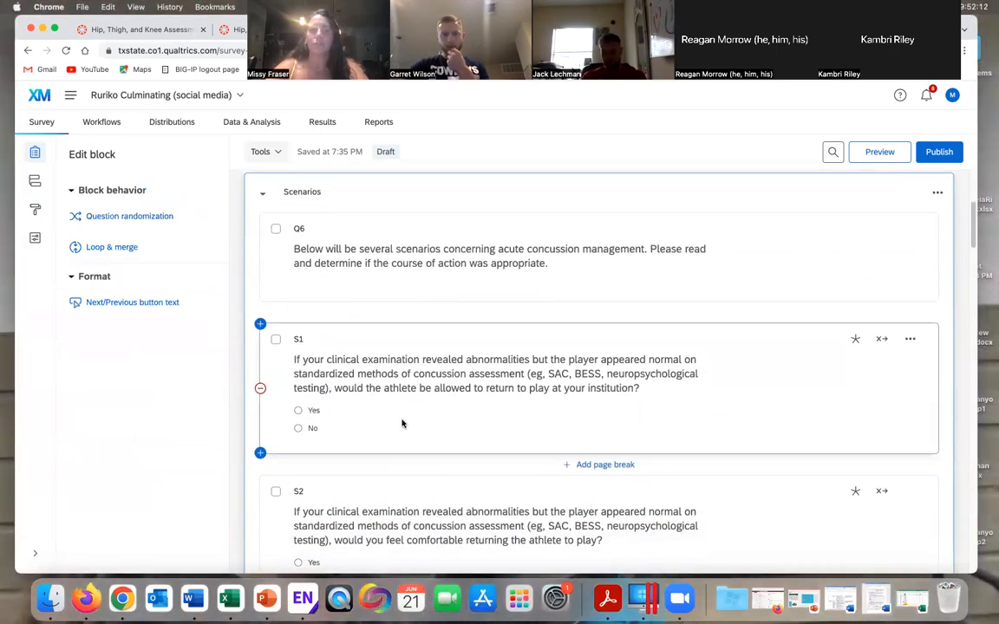
scroll(403, 424, down, 1)
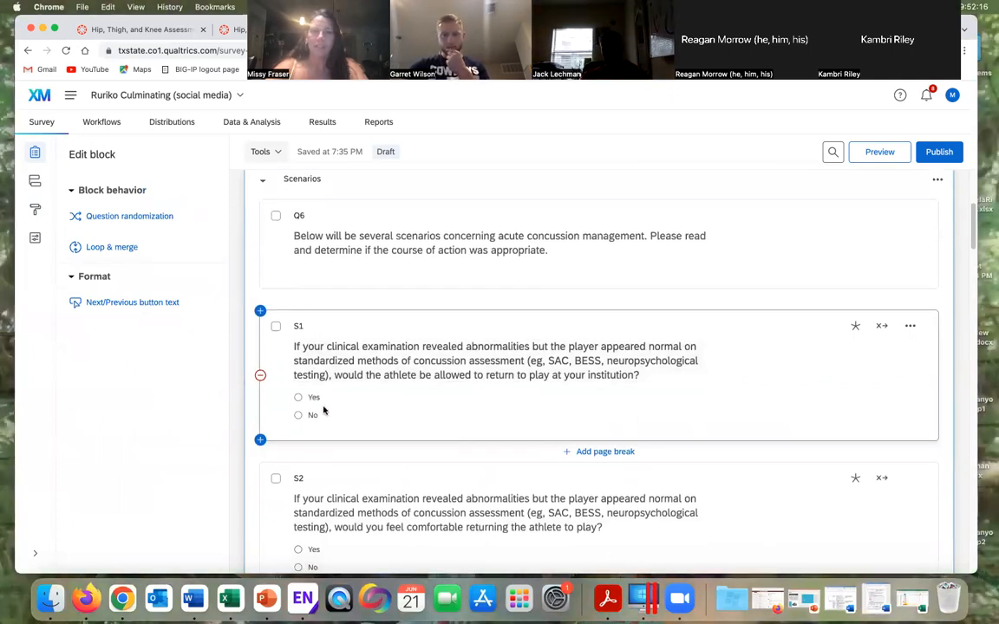
Check the recode values assigned to the Yes and No choices of question S1, and close the dialog
click(353, 416)
scroll(118, 428, down, 5)
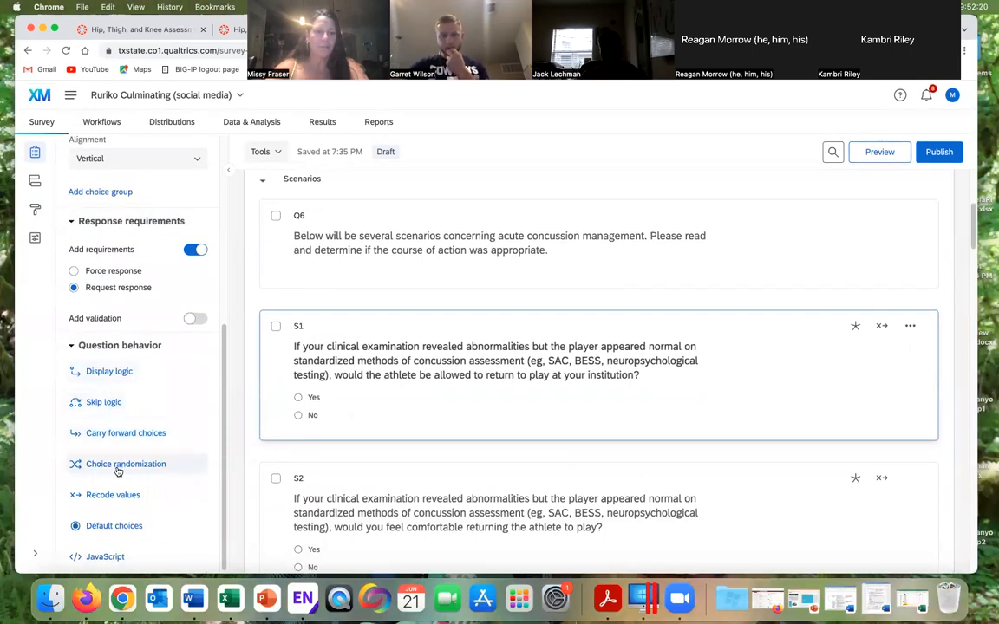
click(114, 496)
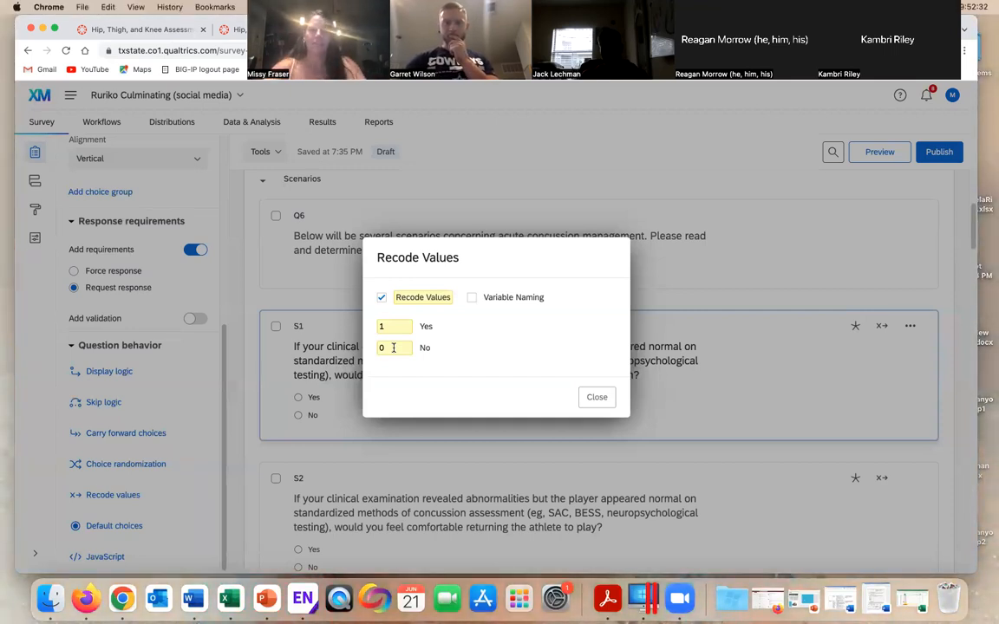
click(598, 398)
Check the recode values assigned to question S2's Yes, No and Somewhat uncomfortable choices, and close the dialog
scroll(417, 404, down, 2)
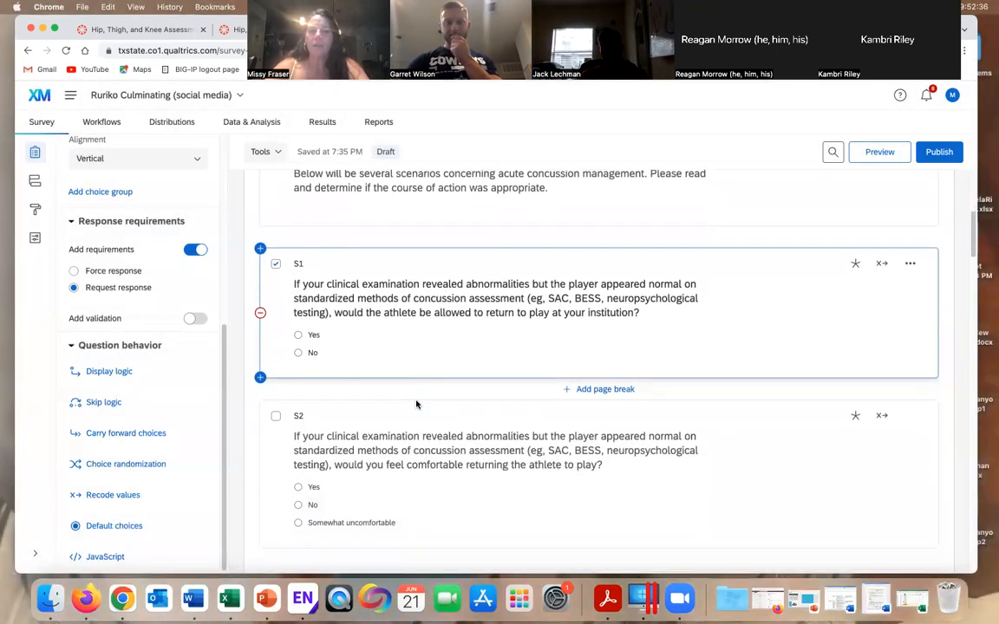
scroll(416, 404, down, 2)
click(454, 439)
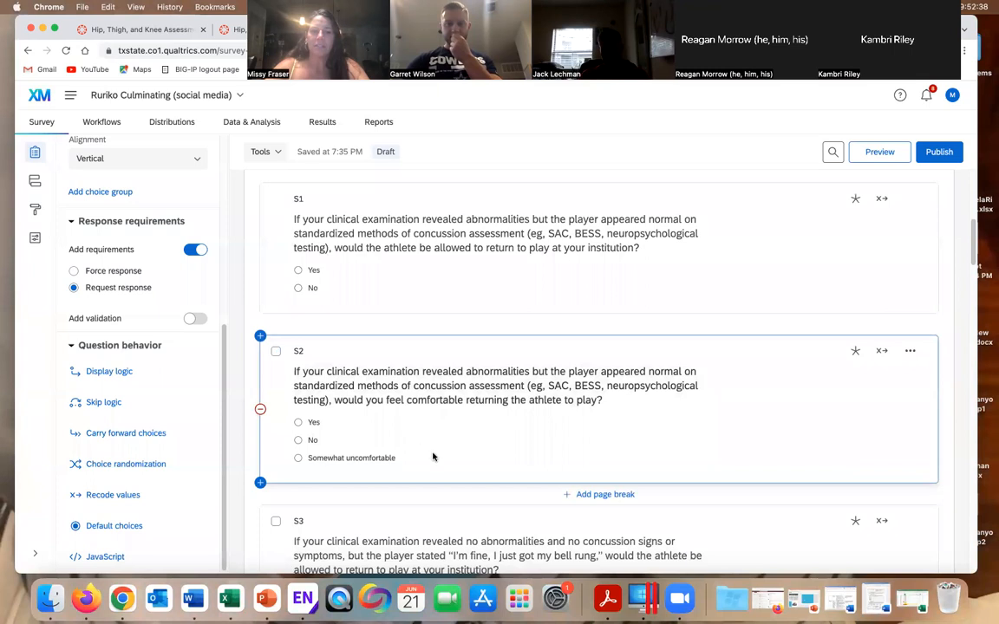
click(114, 495)
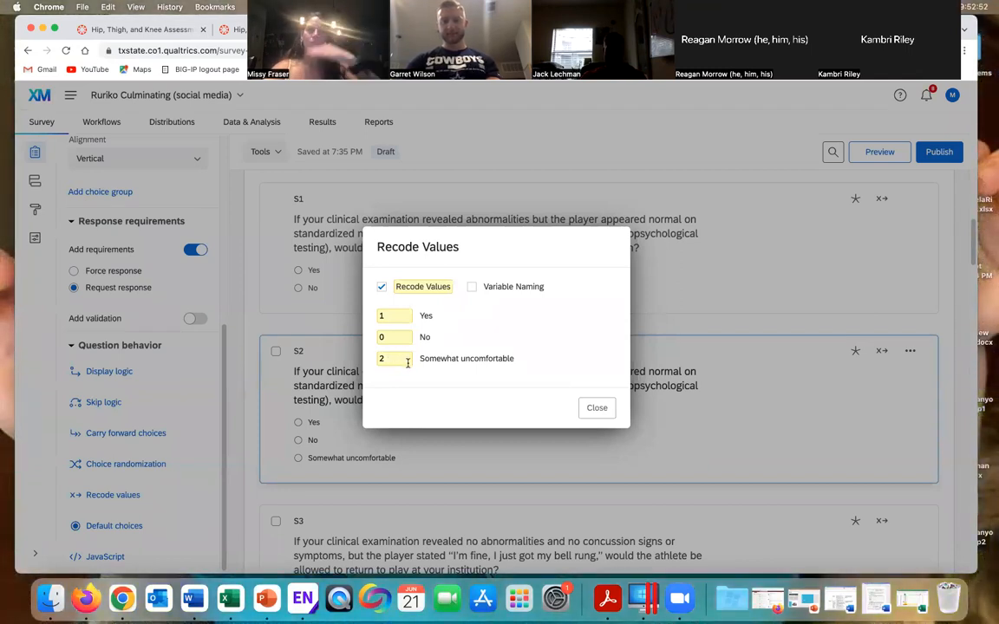
click(597, 409)
Skim the scenario questions that follow S2, and collapse the Scenarios block
scroll(565, 426, down, 5)
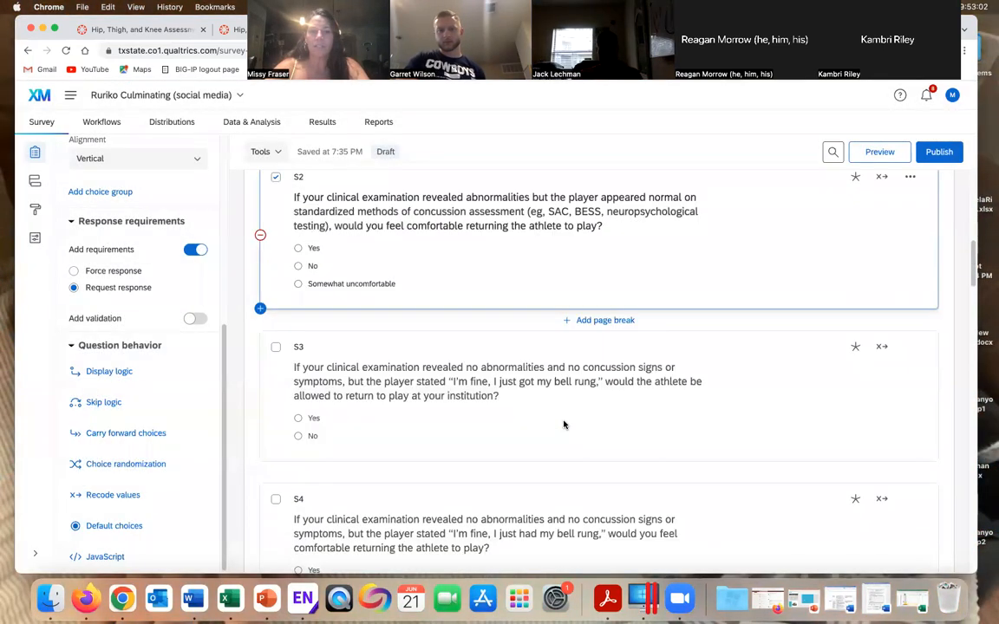
scroll(565, 426, down, 2)
scroll(559, 423, up, 15)
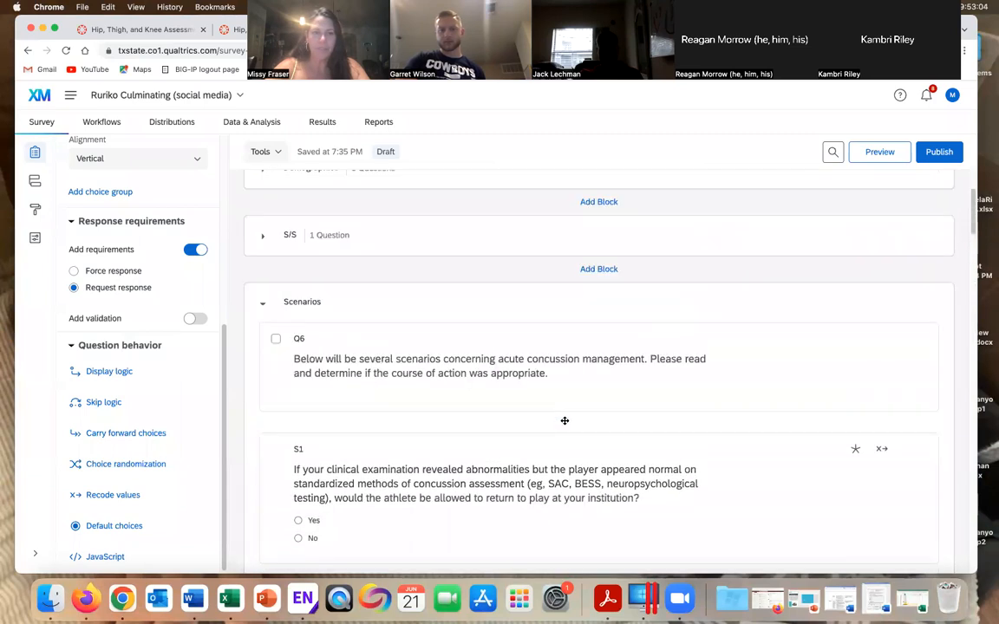
click(263, 438)
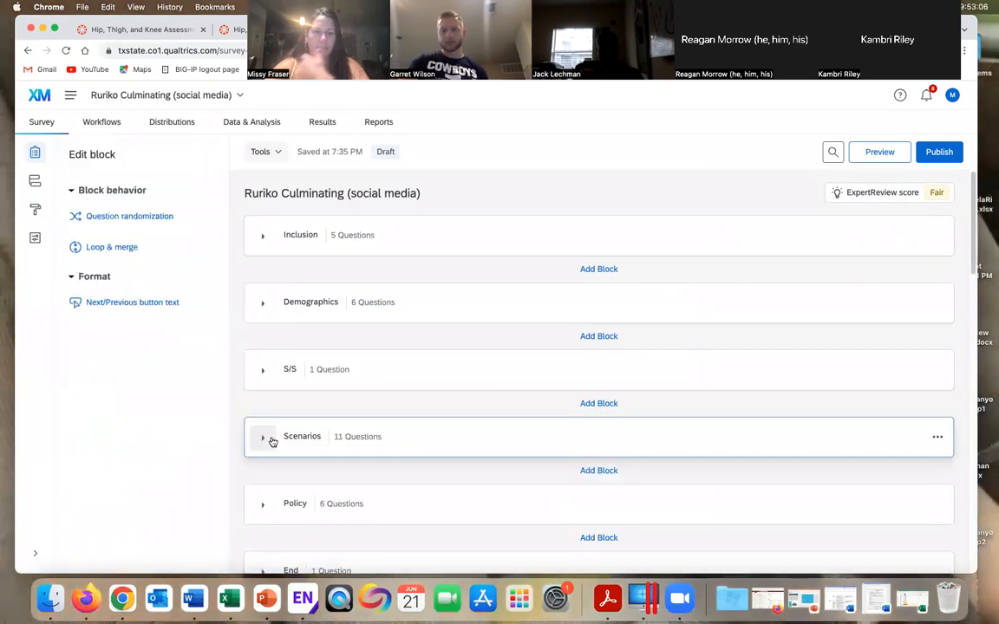
Expand the Policy block and select the Poli2 select-all question to review its matrix table settings
scroll(406, 444, down, 3)
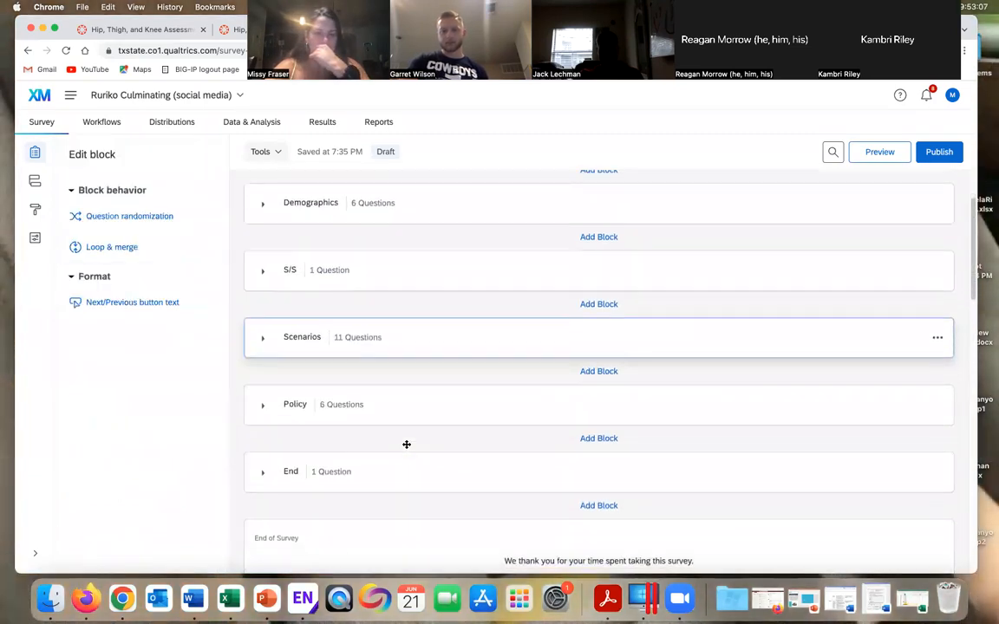
click(265, 407)
scroll(426, 462, down, 10)
scroll(426, 464, up, 3)
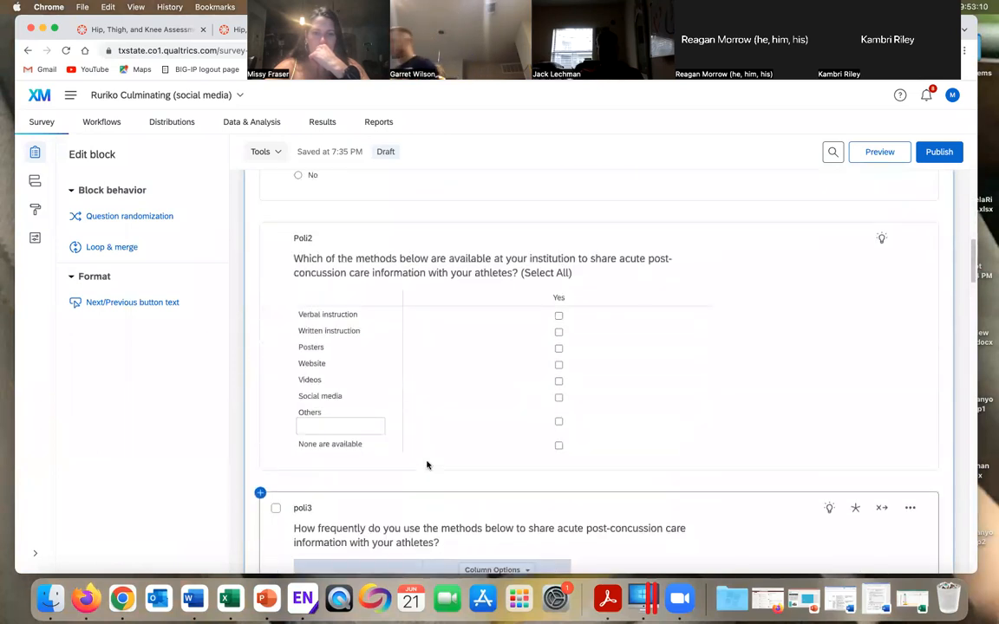
click(611, 365)
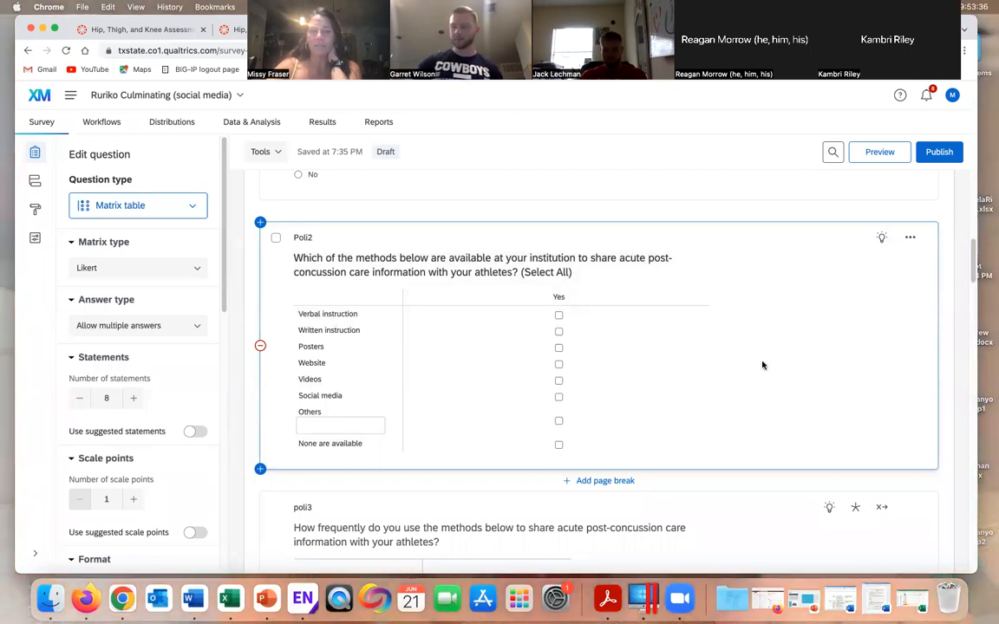
Check the statement options for the Social media row of Poli2, including Allow Text Entry, and close them without changes
click(310, 413)
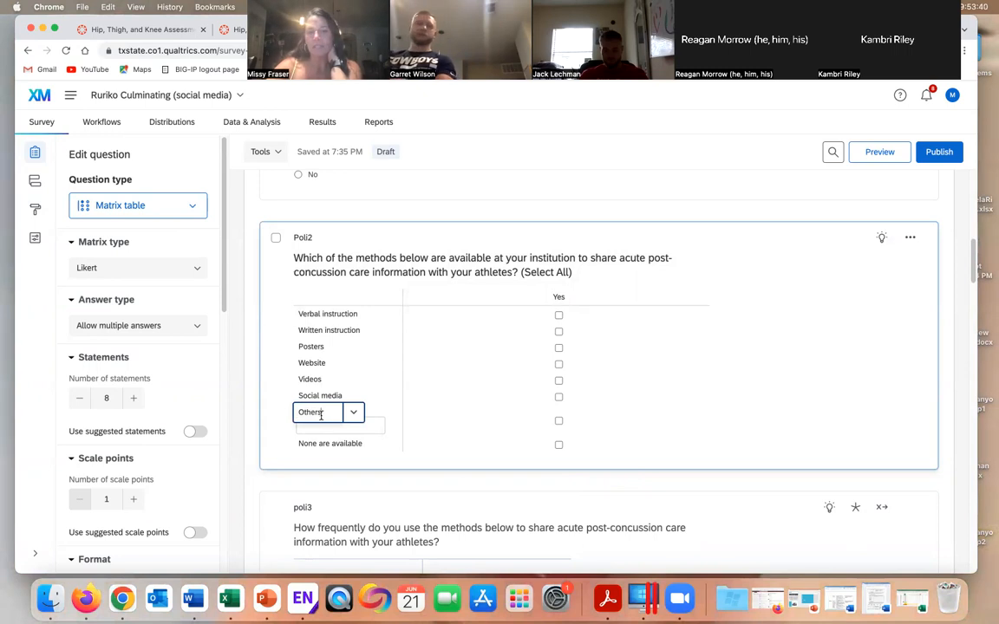
click(371, 397)
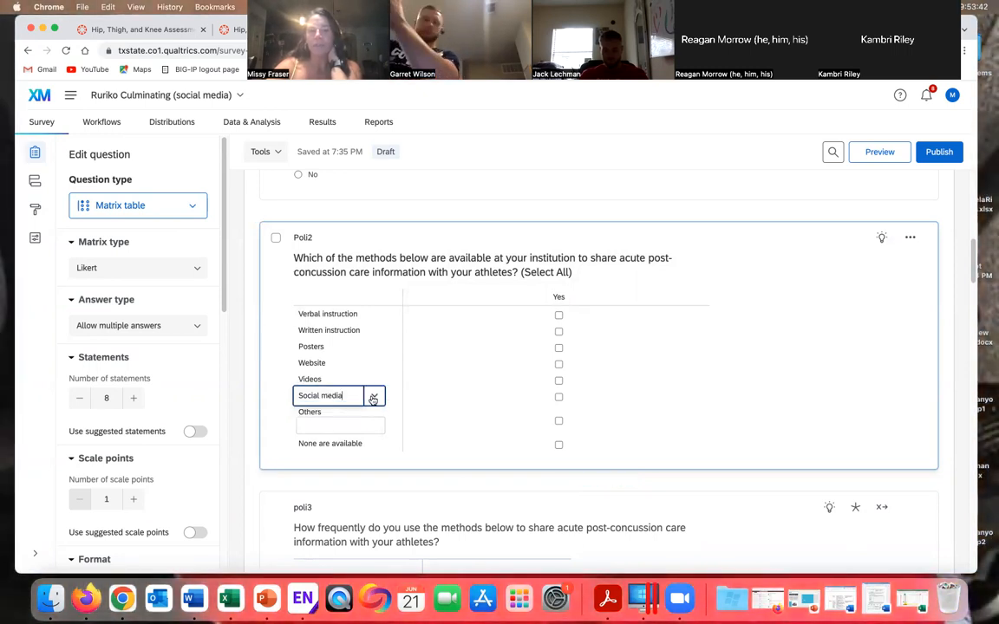
click(371, 397)
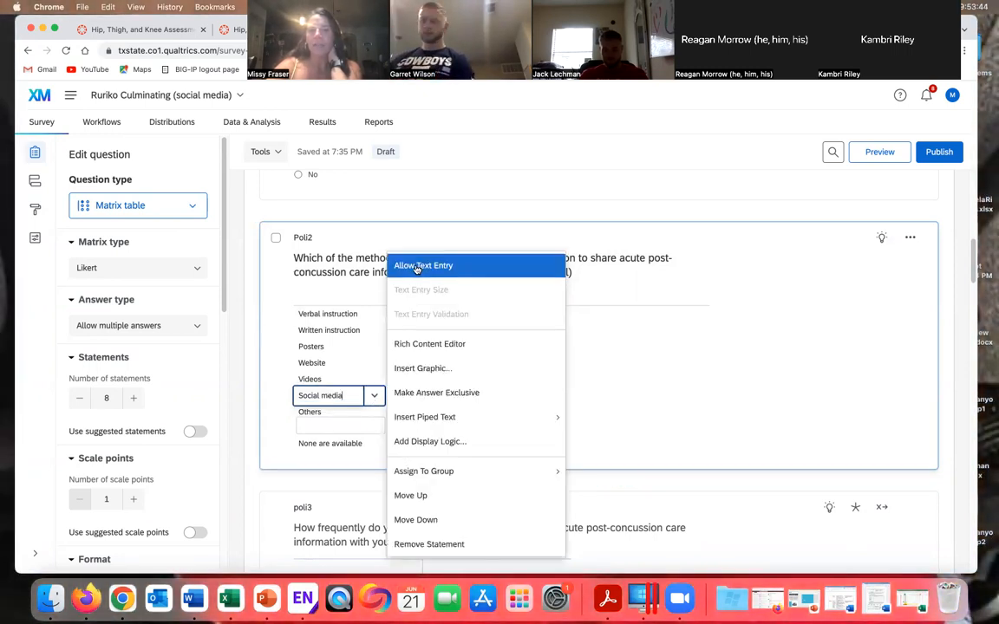
click(644, 397)
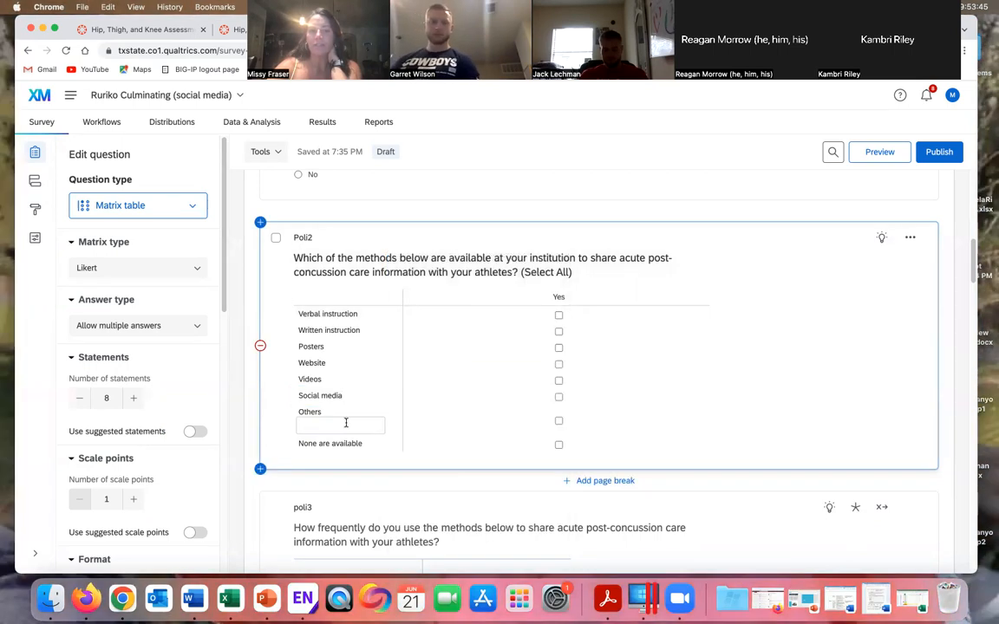
Check the Allow Text Entry setting on Poli2's Others statement, and close its options
click(304, 414)
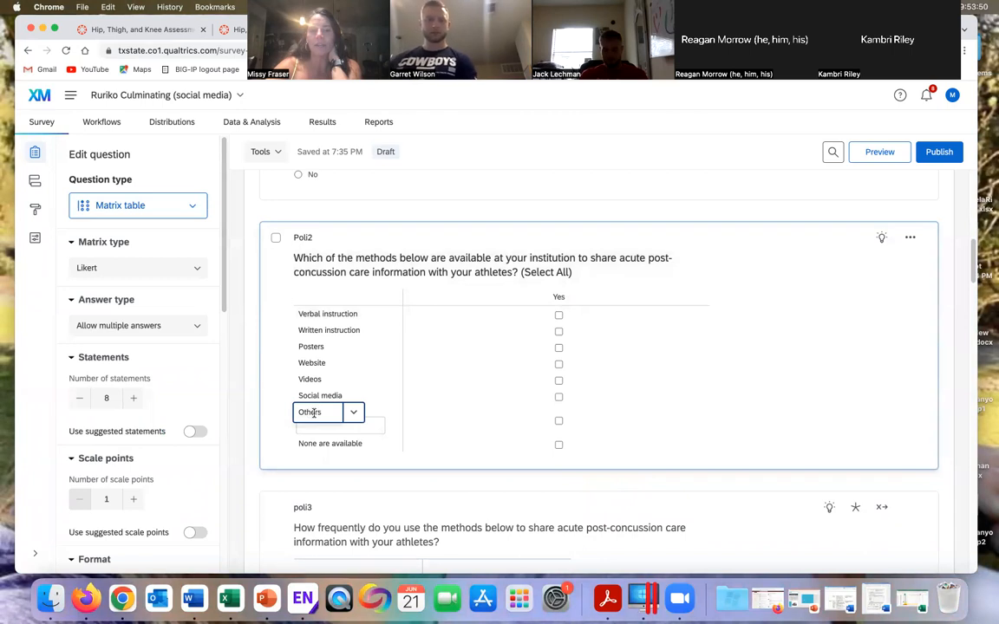
click(424, 406)
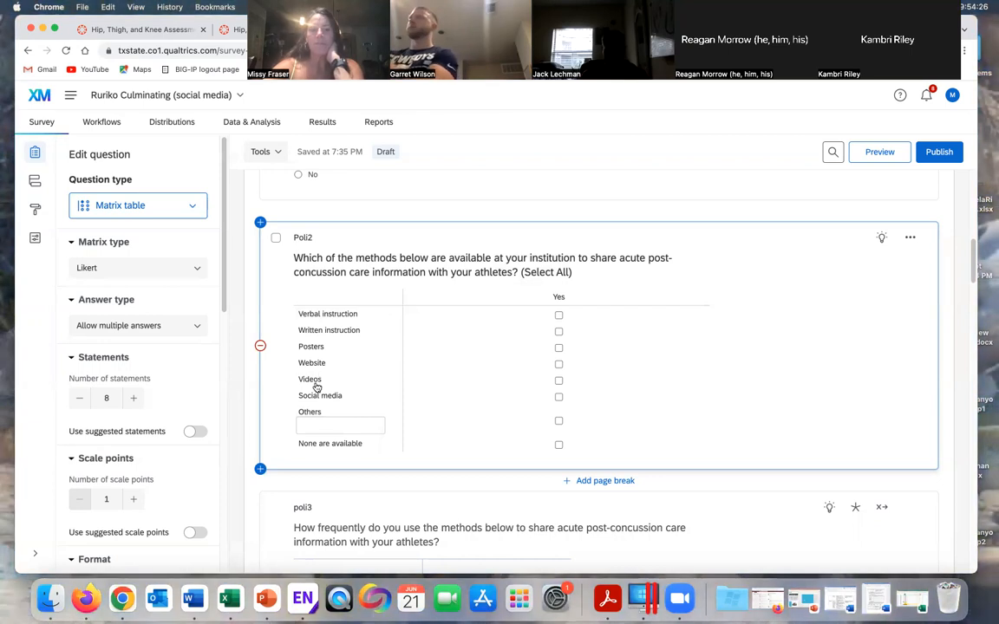
click(312, 413)
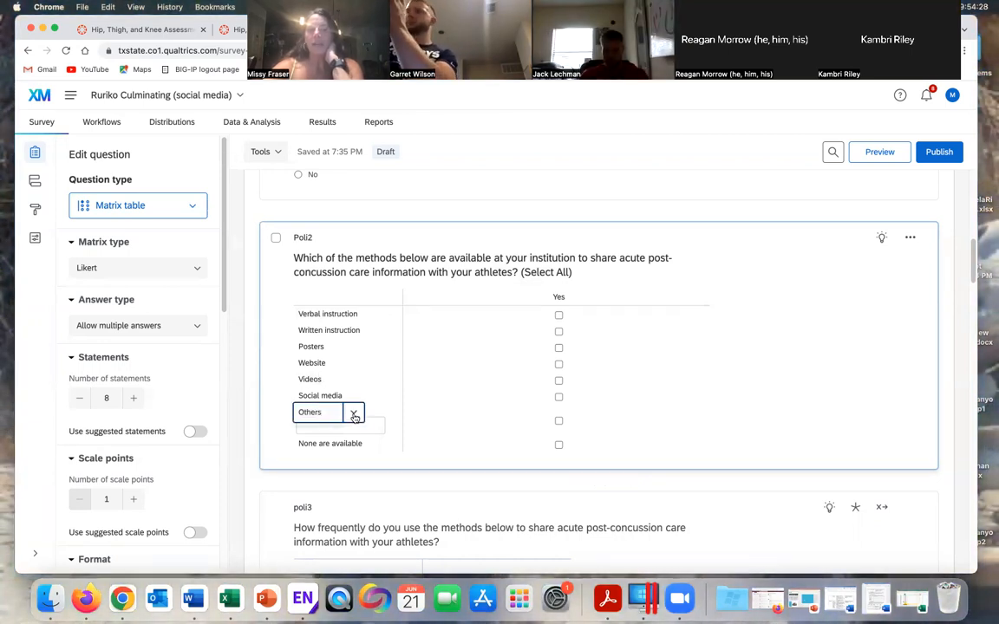
click(354, 414)
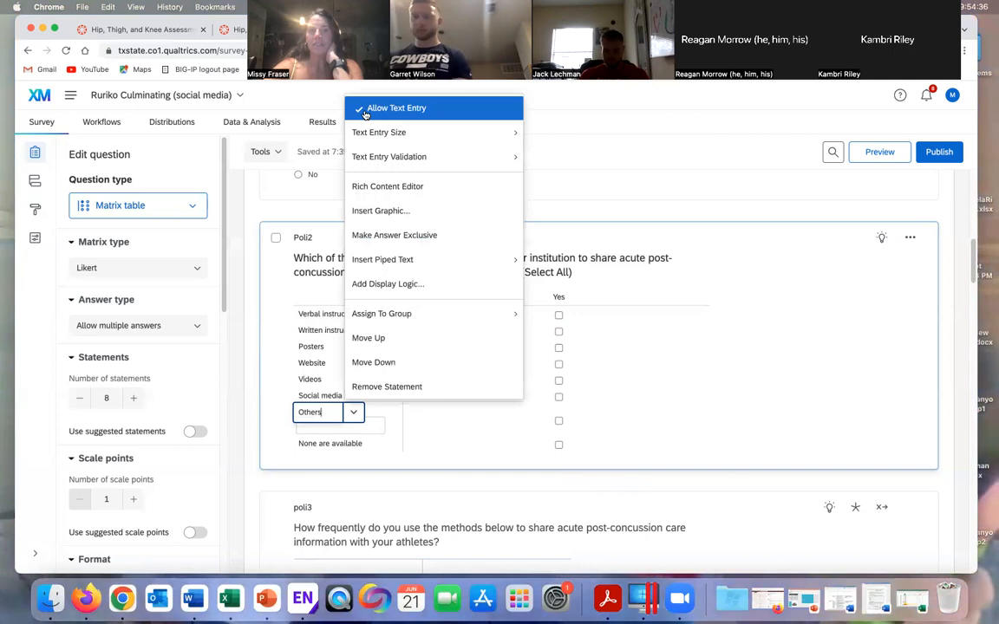
click(444, 457)
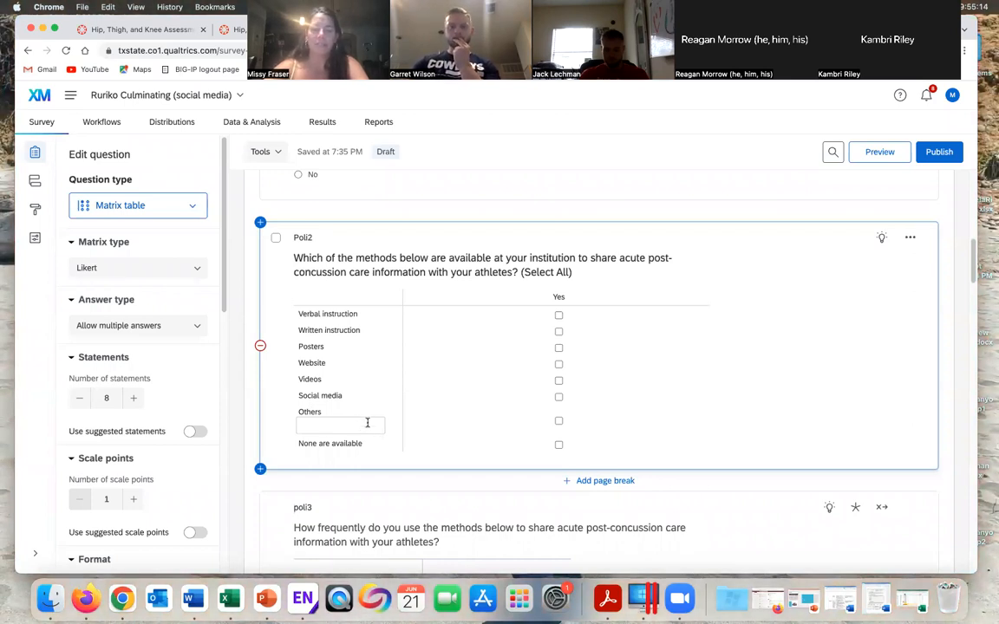
Select the side-by-side question poli3 and check its column options, closing them without changes
scroll(361, 426, down, 6)
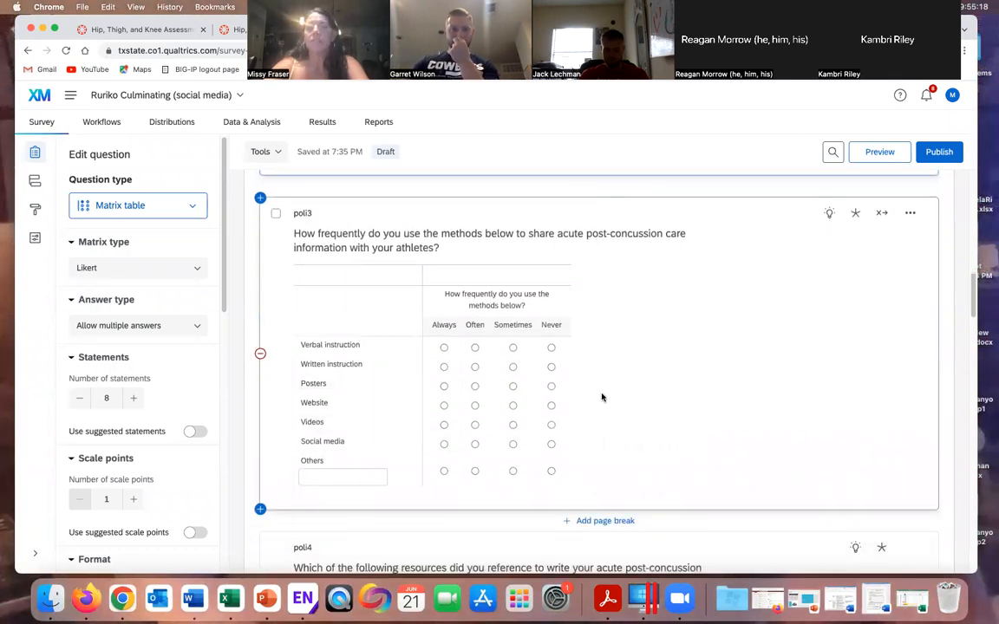
click(602, 397)
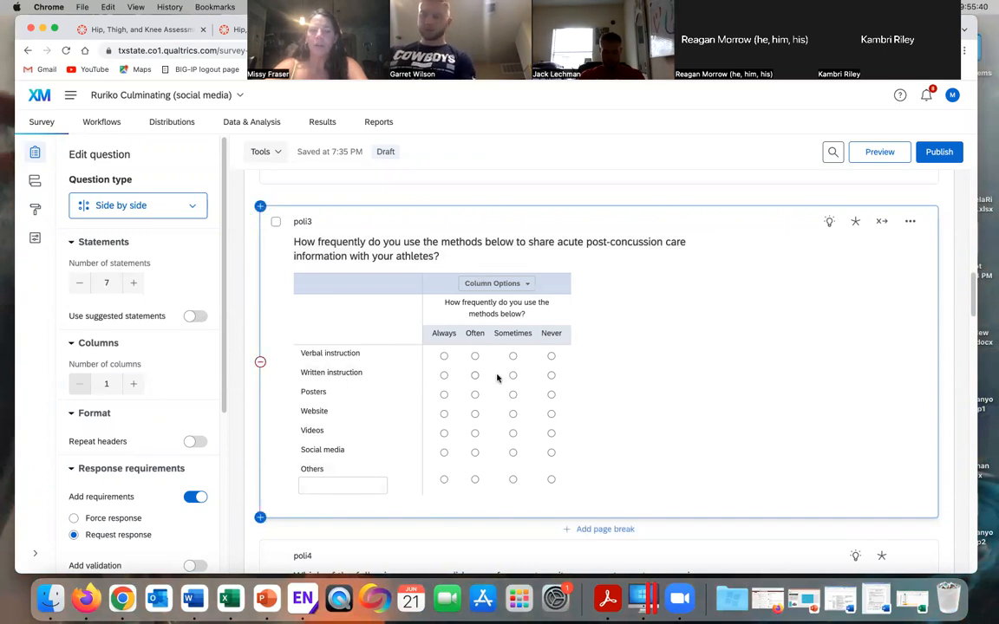
click(524, 284)
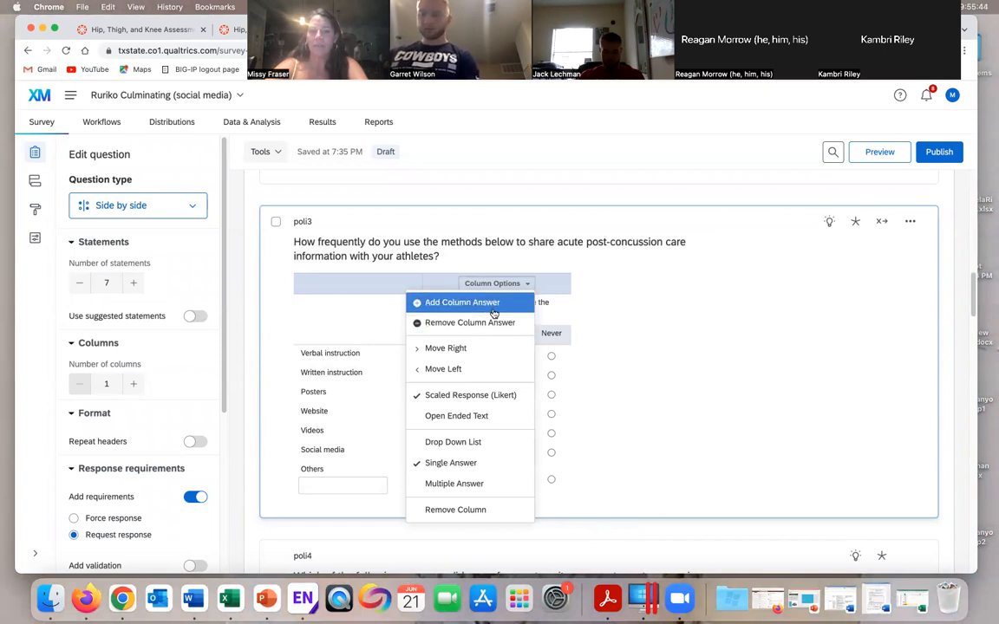
click(651, 346)
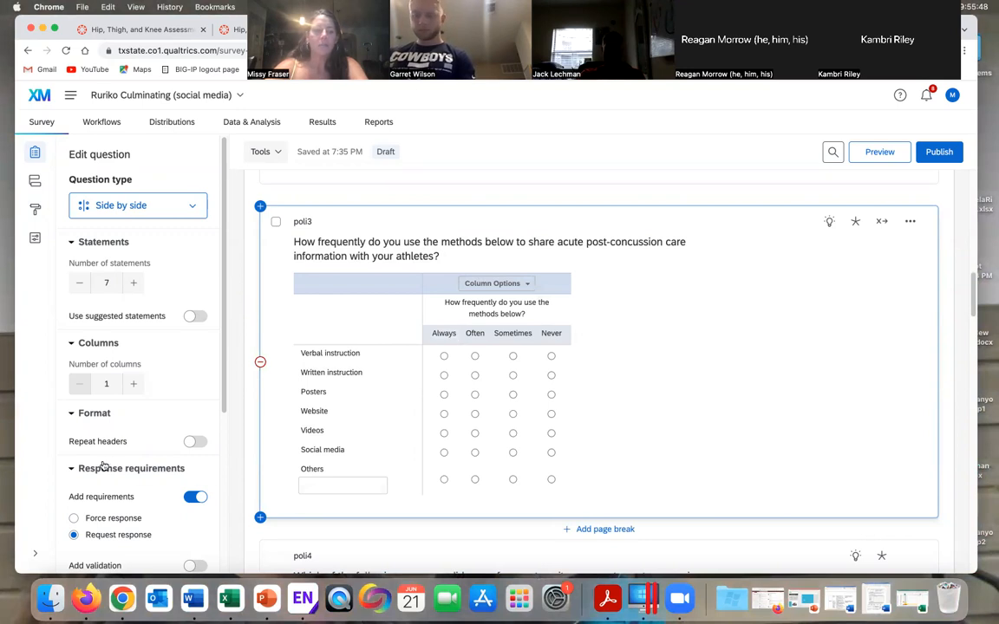
Check the recode values assigned to poli3's Always, Often, Sometimes and Never answers, and close the dialog
scroll(103, 442, down, 3)
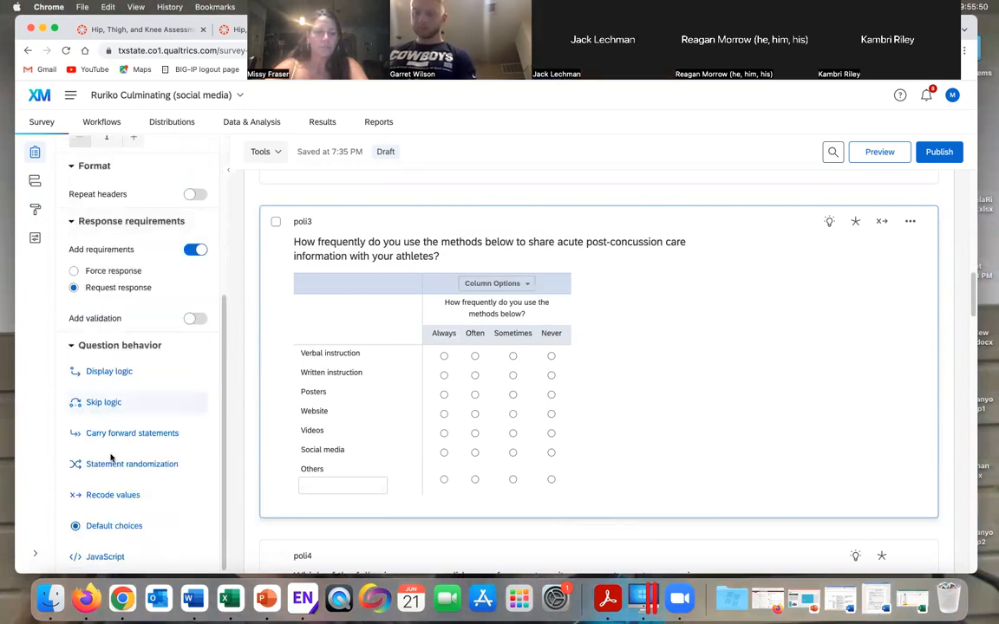
click(112, 494)
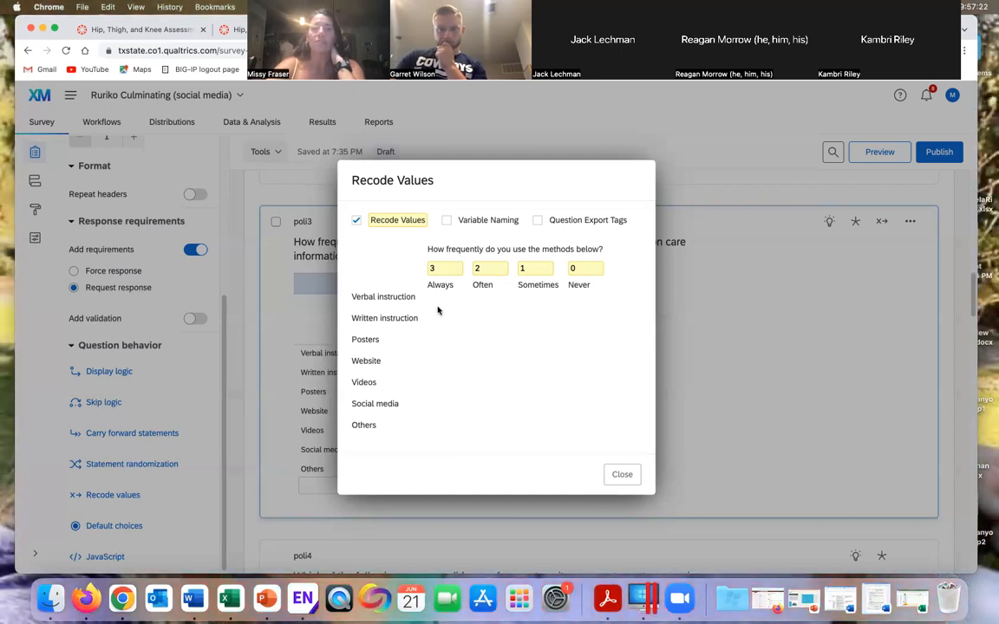
click(616, 476)
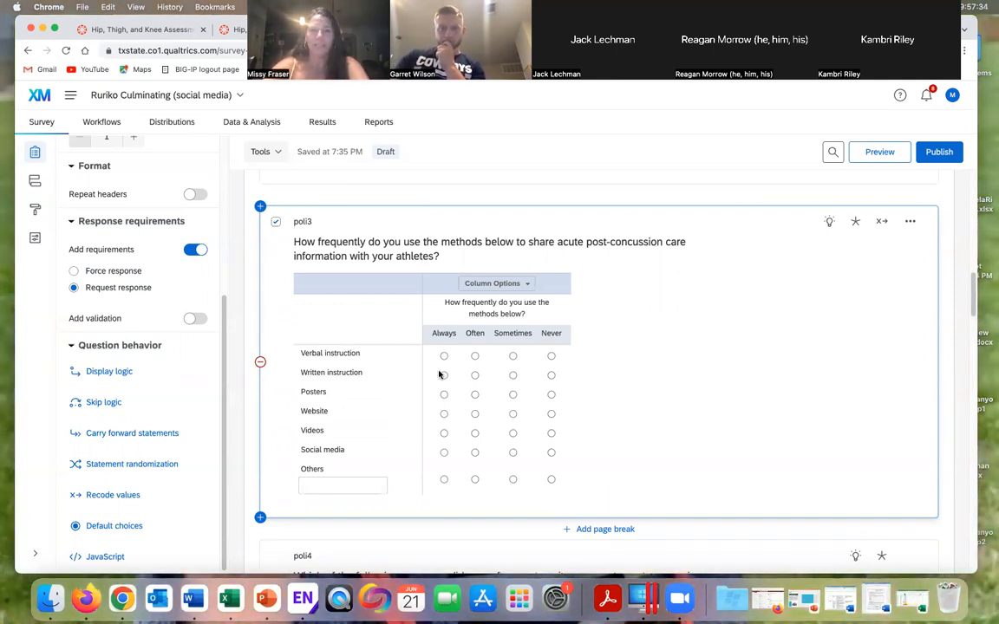
Skim questions poli4 and poli5 through to the end of the survey, and return to its first block
scroll(439, 374, down, 2)
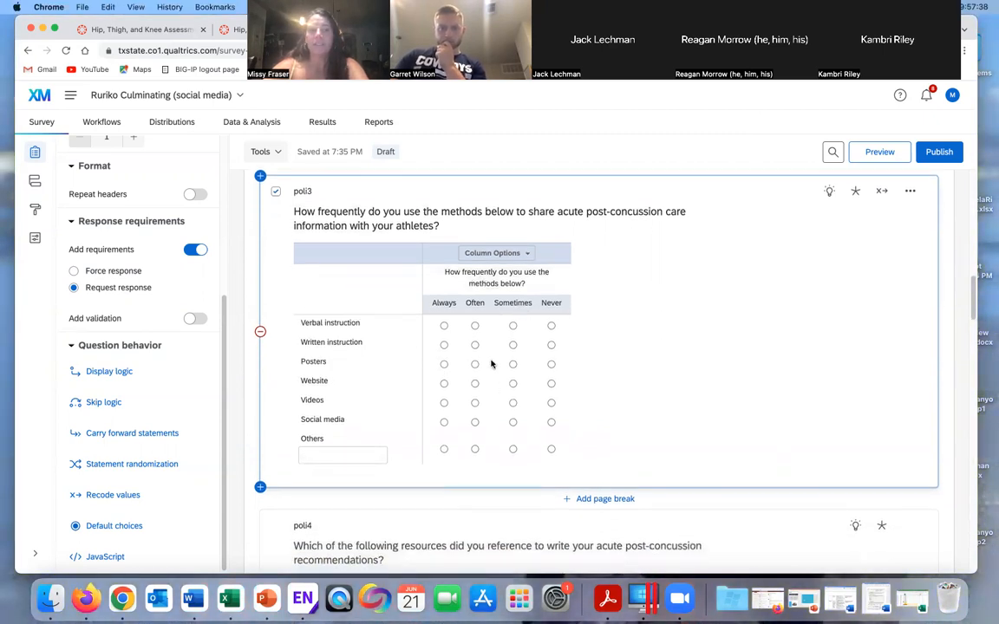
scroll(495, 365, down, 10)
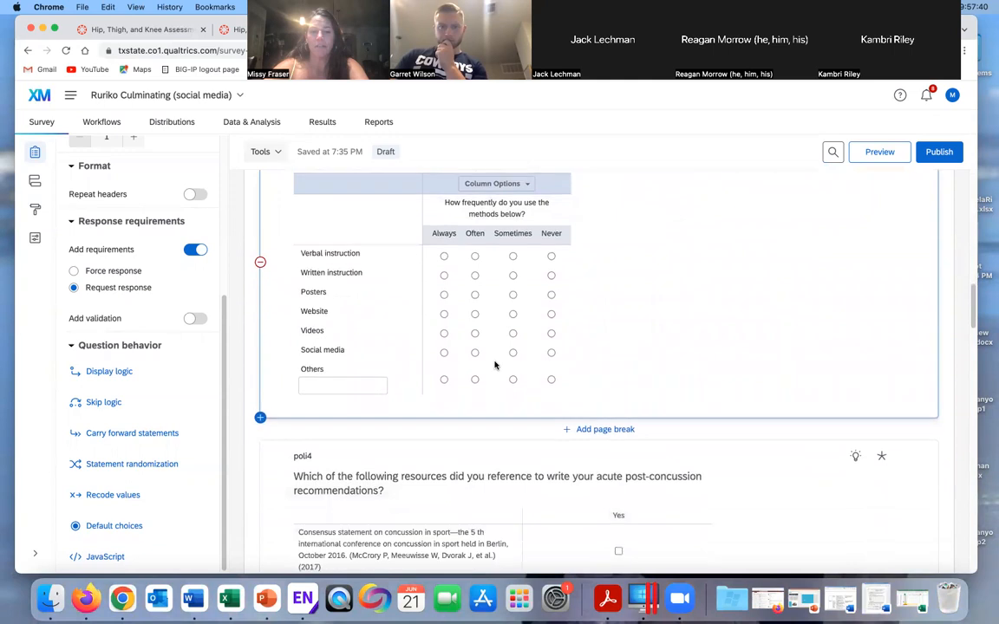
scroll(495, 365, up, 4)
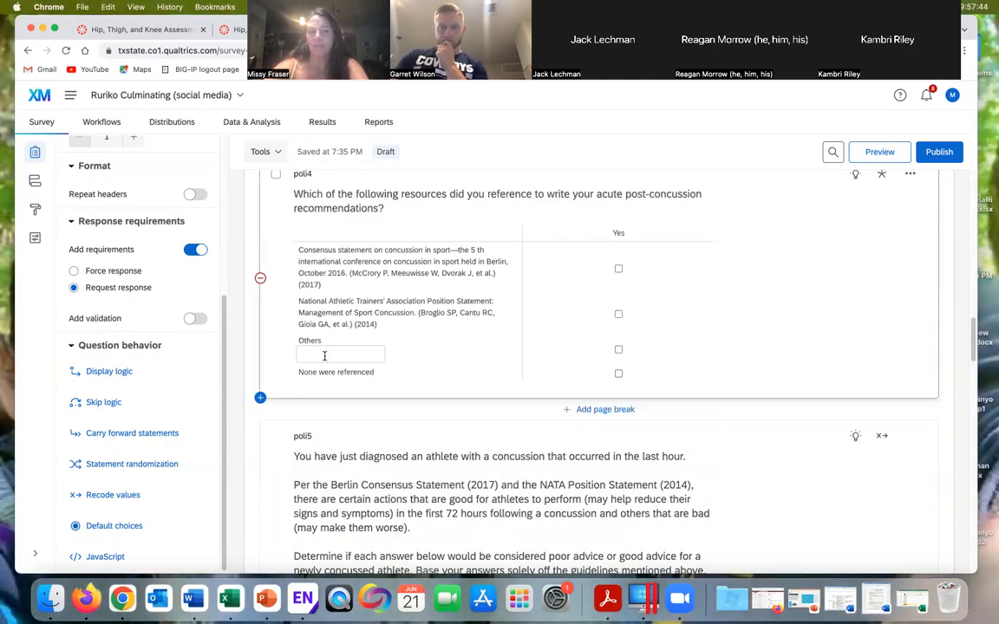
scroll(325, 355, down, 10)
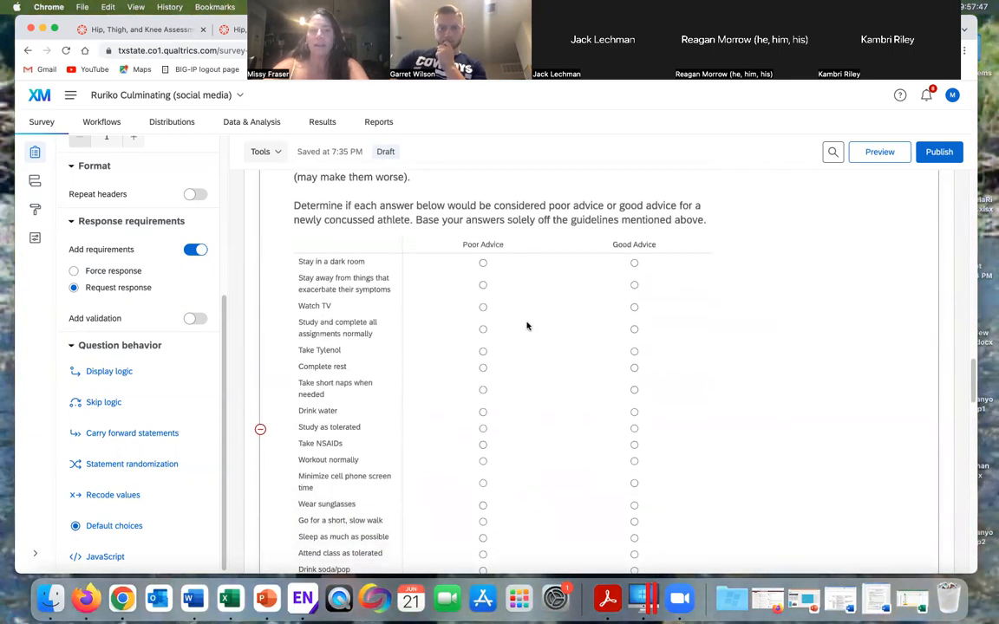
click(743, 352)
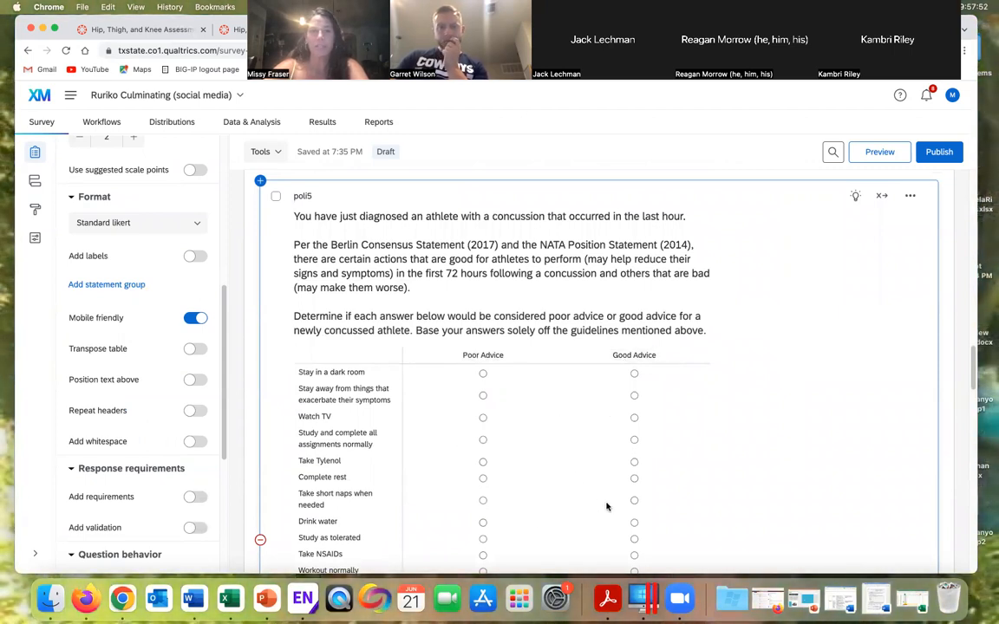
scroll(601, 521, down, 5)
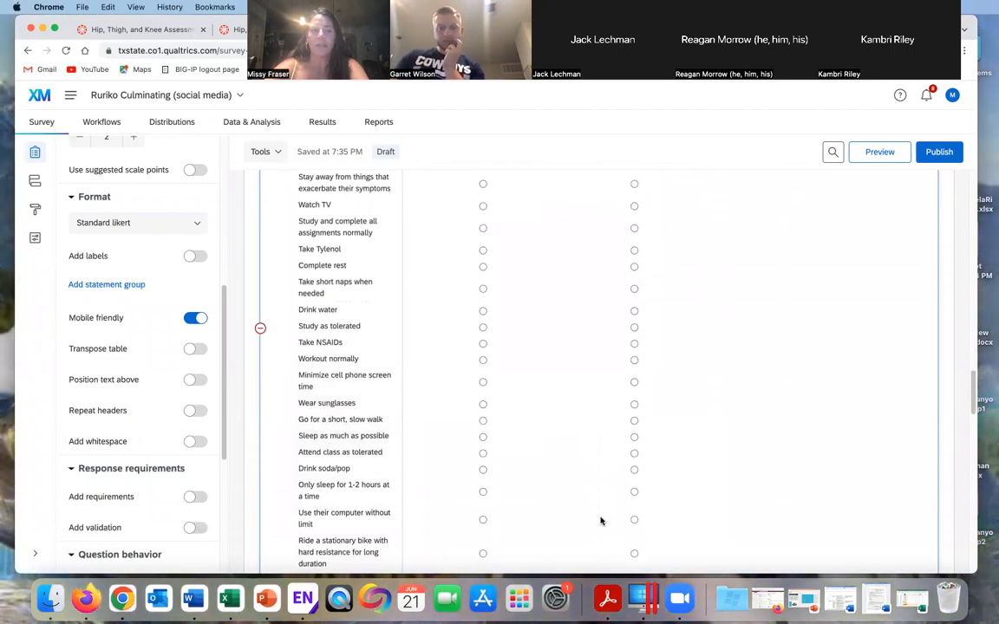
scroll(594, 512, down, 5)
scroll(594, 511, down, 5)
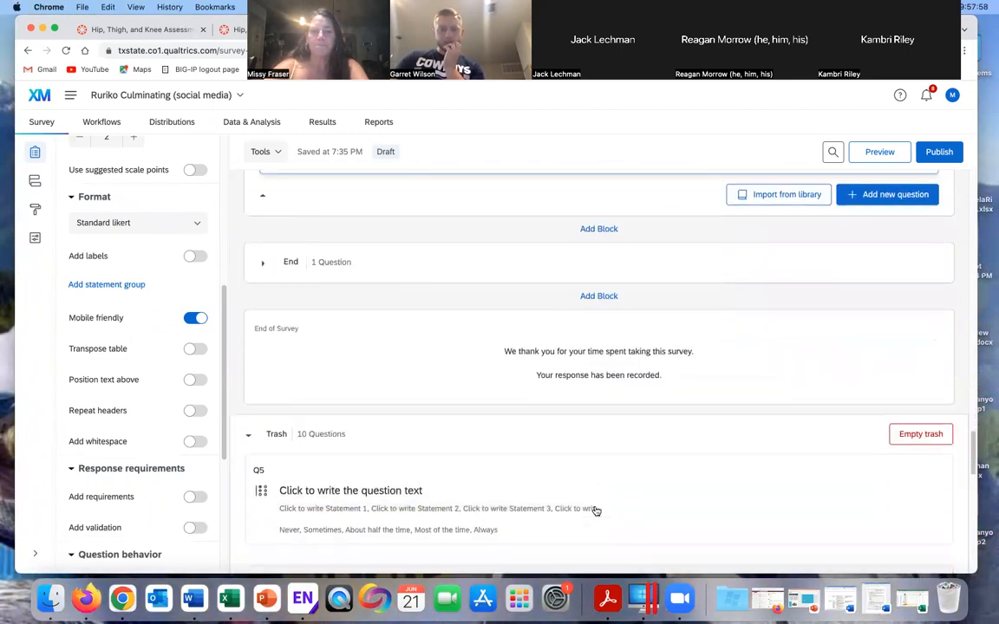
scroll(506, 393, up, 15)
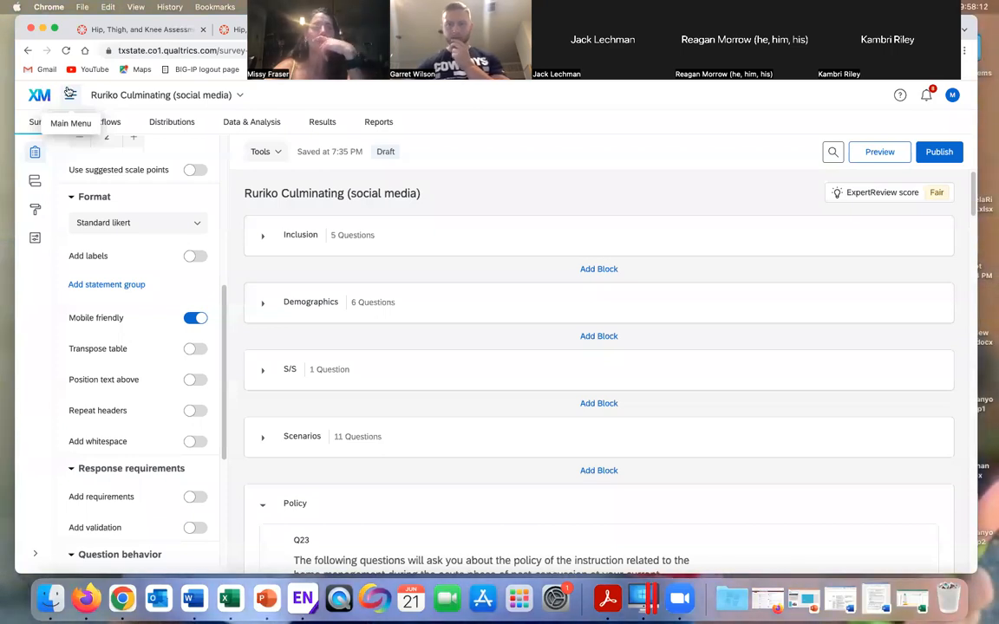
Go to the projects list and browse the surveys in the first student folder under Thesis Studies
click(71, 99)
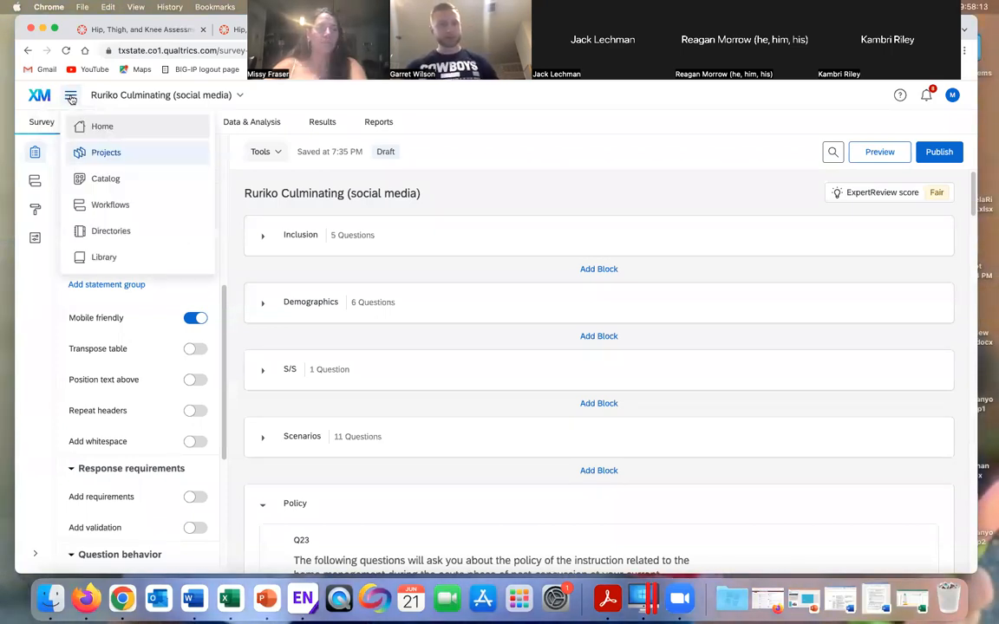
click(112, 157)
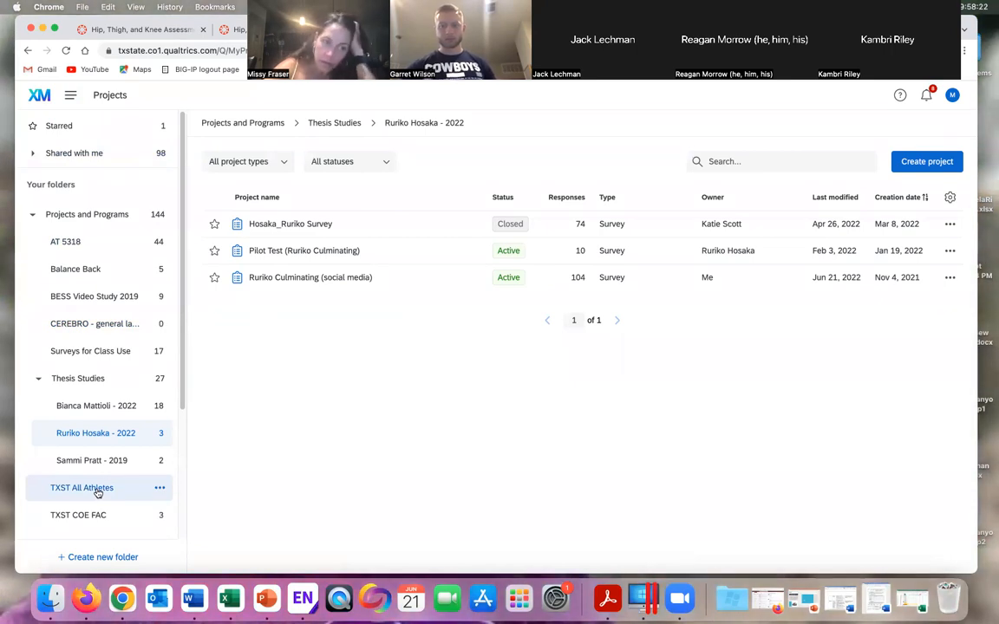
click(102, 406)
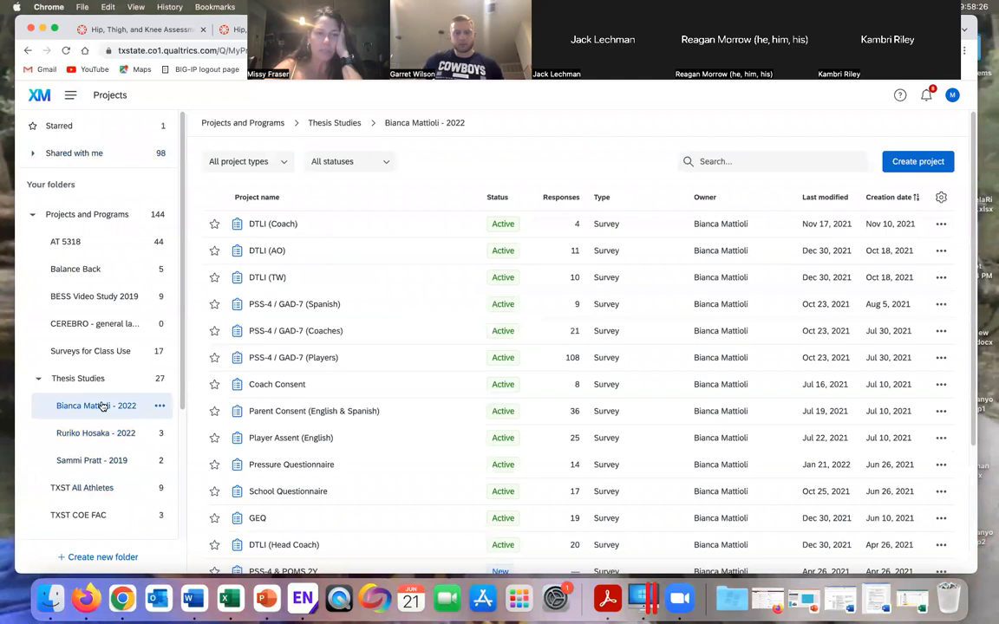
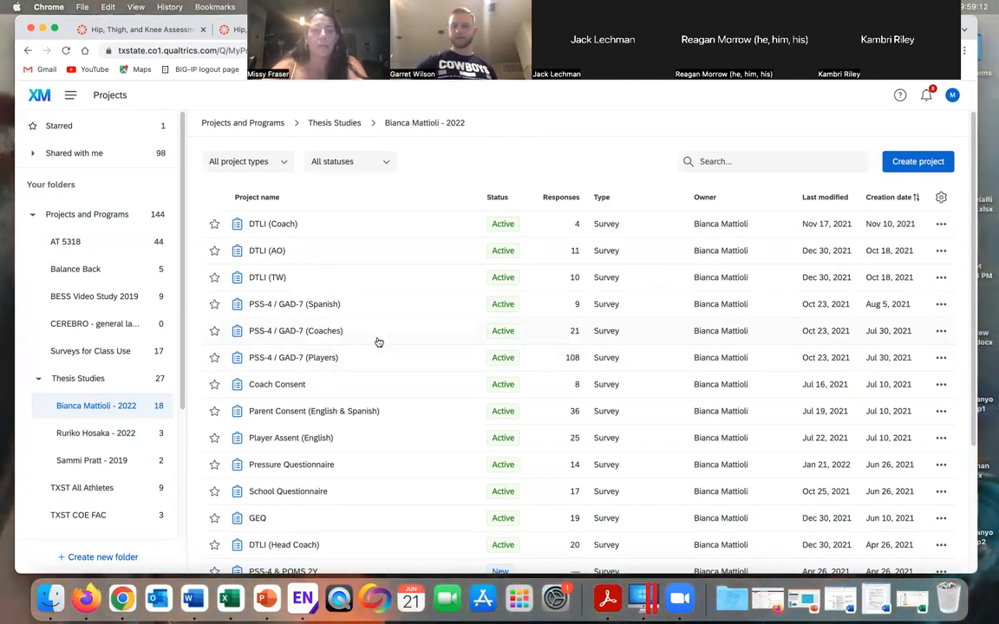
scroll(378, 342, down, 2)
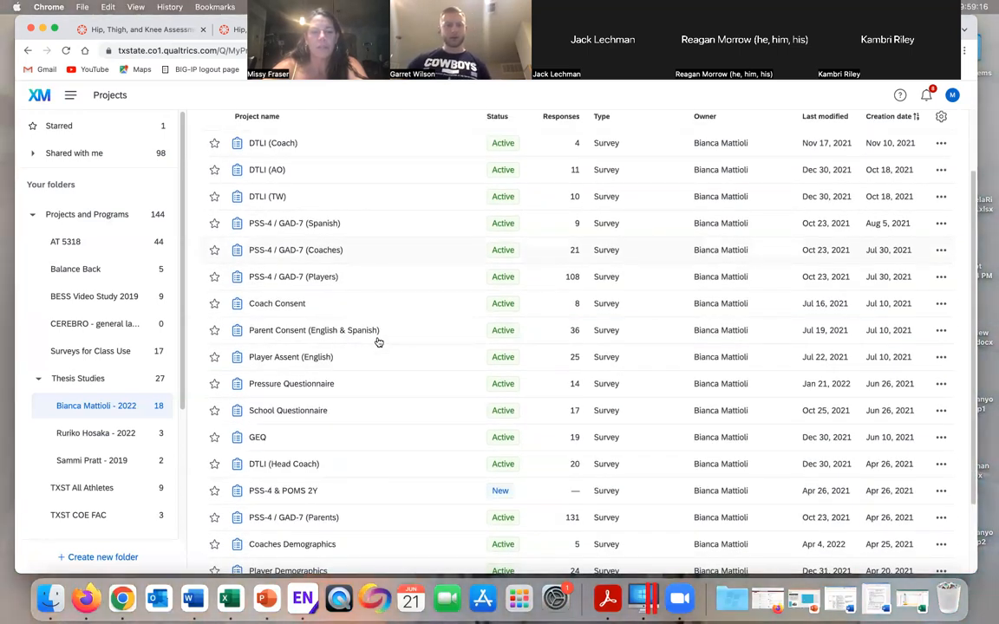
scroll(378, 342, down, 2)
scroll(378, 343, up, 3)
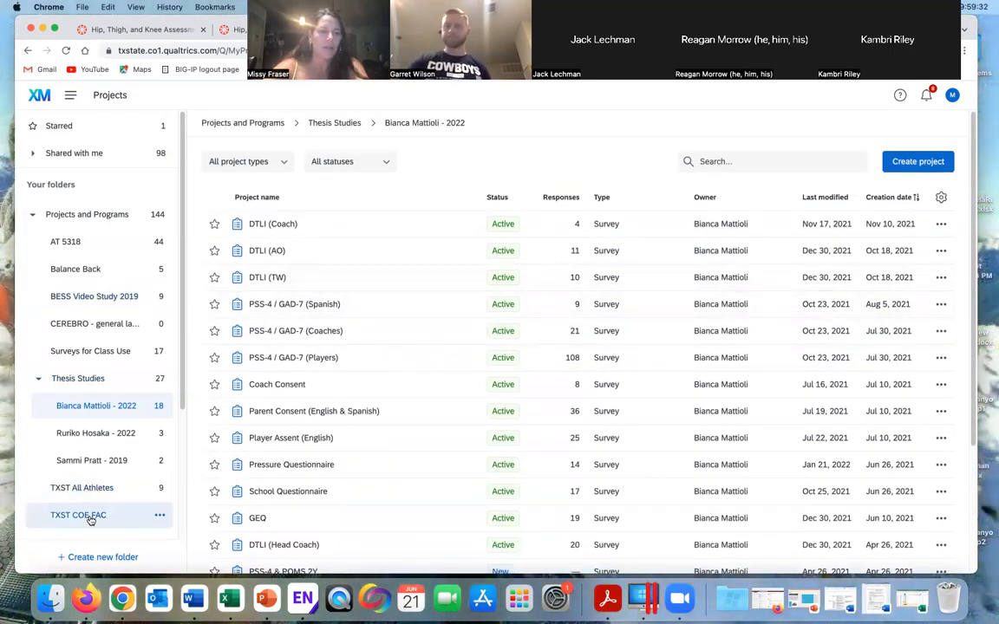
Open the Preseason _ConcHx_&_Behavioral Questionnaire_TXST survey from the TXST All Athletes folder
click(84, 488)
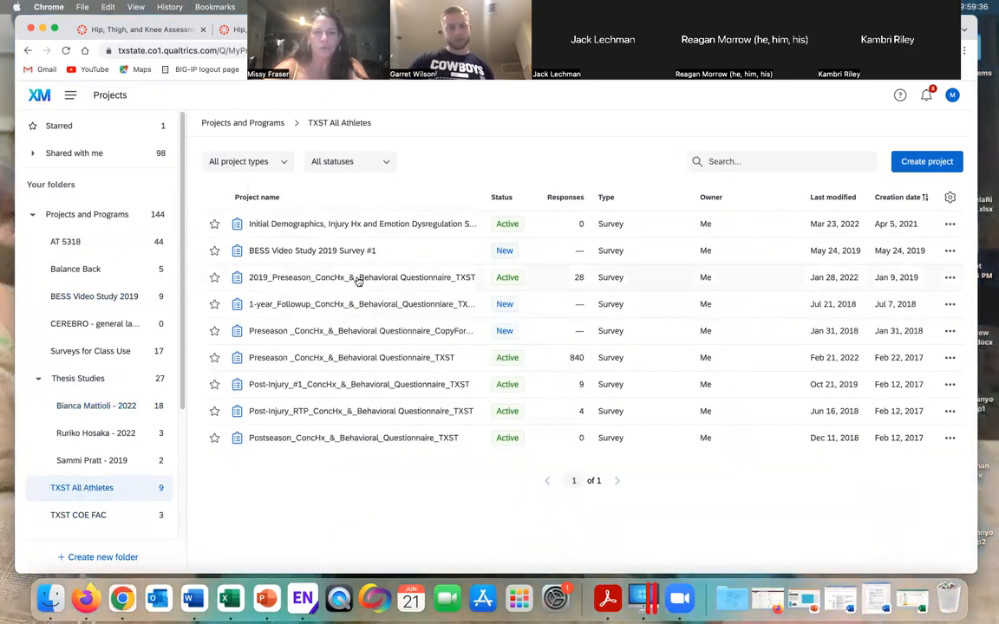
click(347, 358)
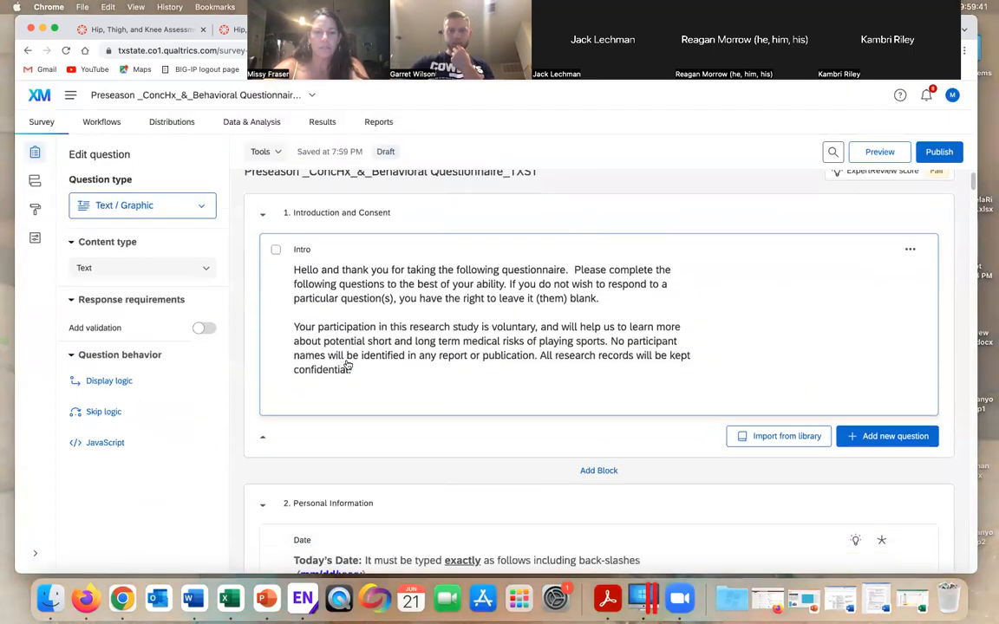
Collapse the Introduction and Consent block and select the Date question under Personal Information to review its validation settings
click(263, 213)
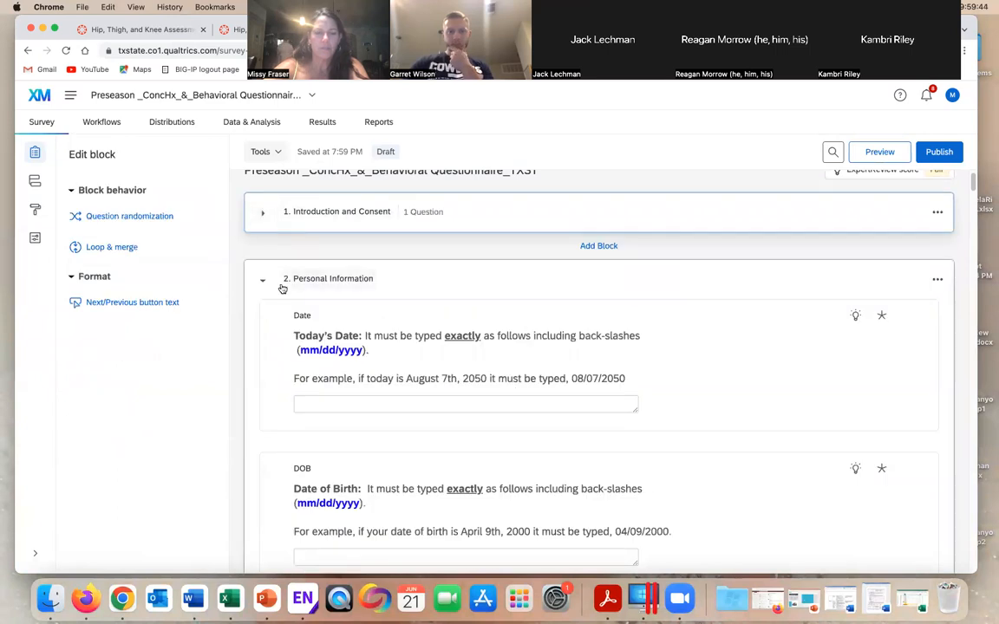
scroll(279, 288, down, 2)
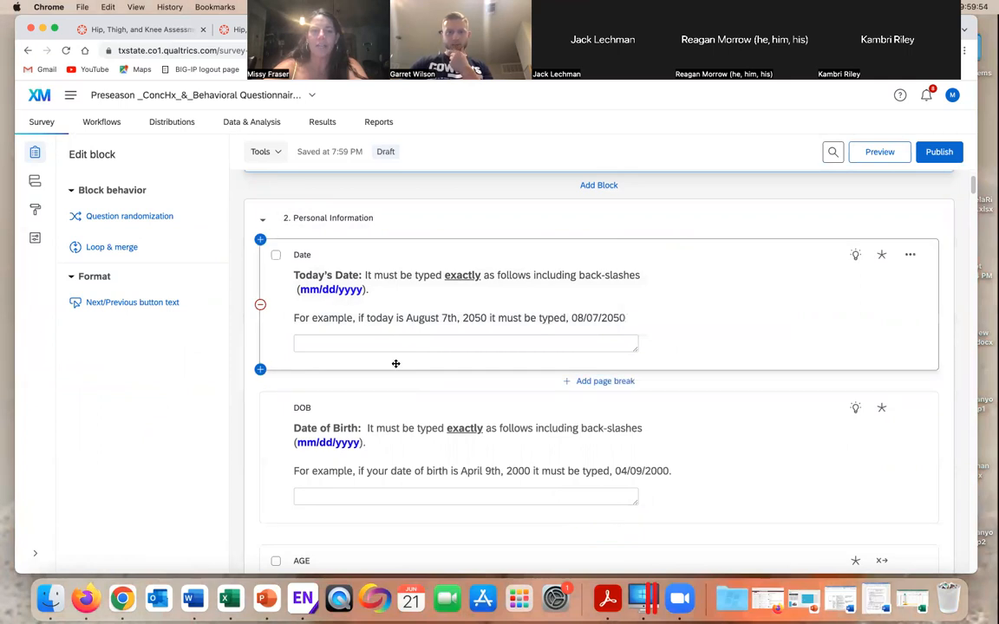
click(700, 316)
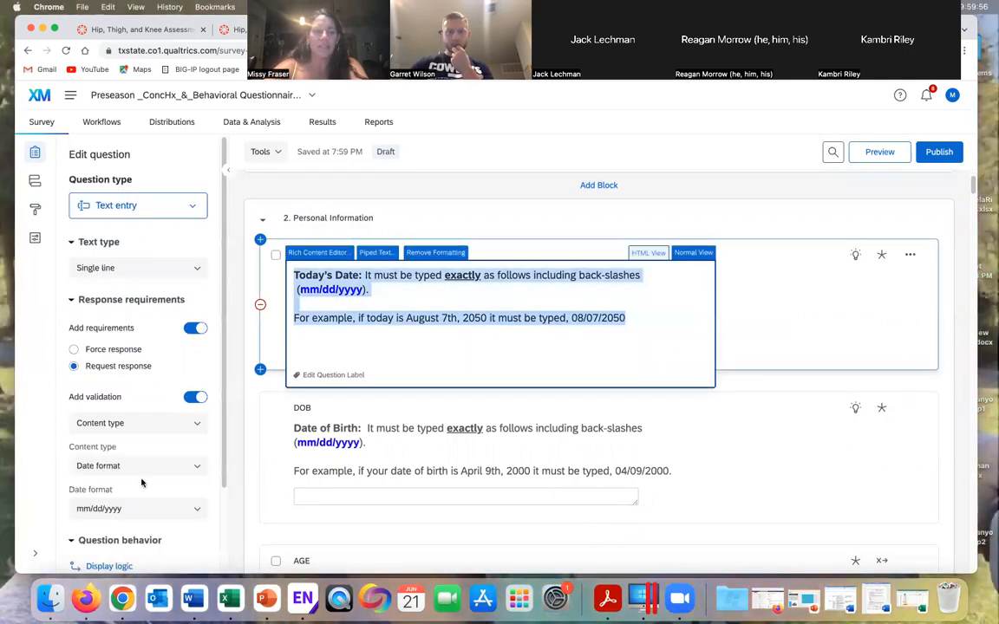
Review the date format options in the Date question's content validation, keeping mm/dd/yyyy
scroll(142, 483, down, 1)
scroll(142, 483, down, 1)
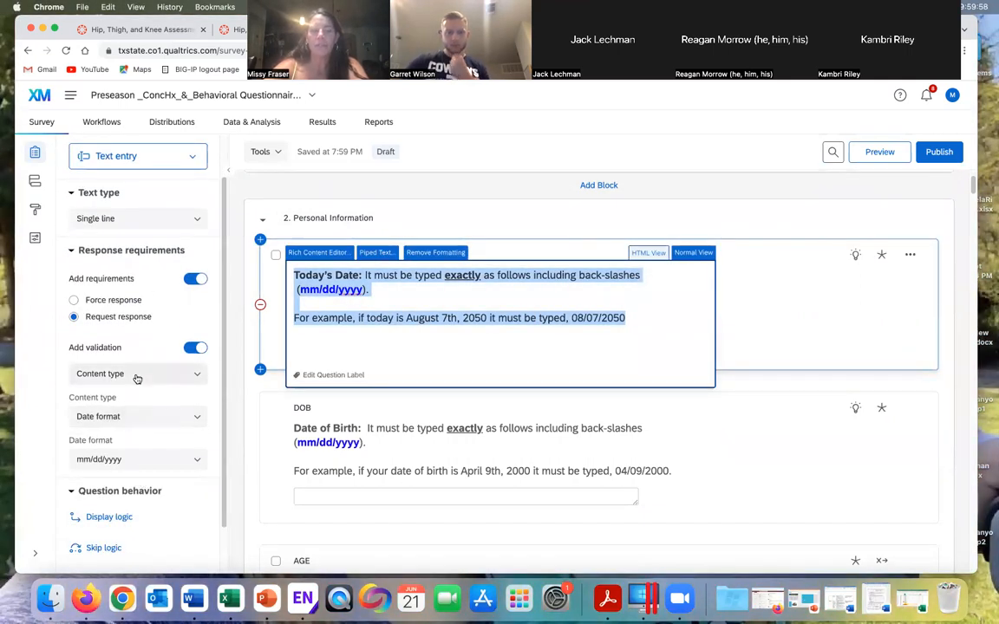
click(138, 460)
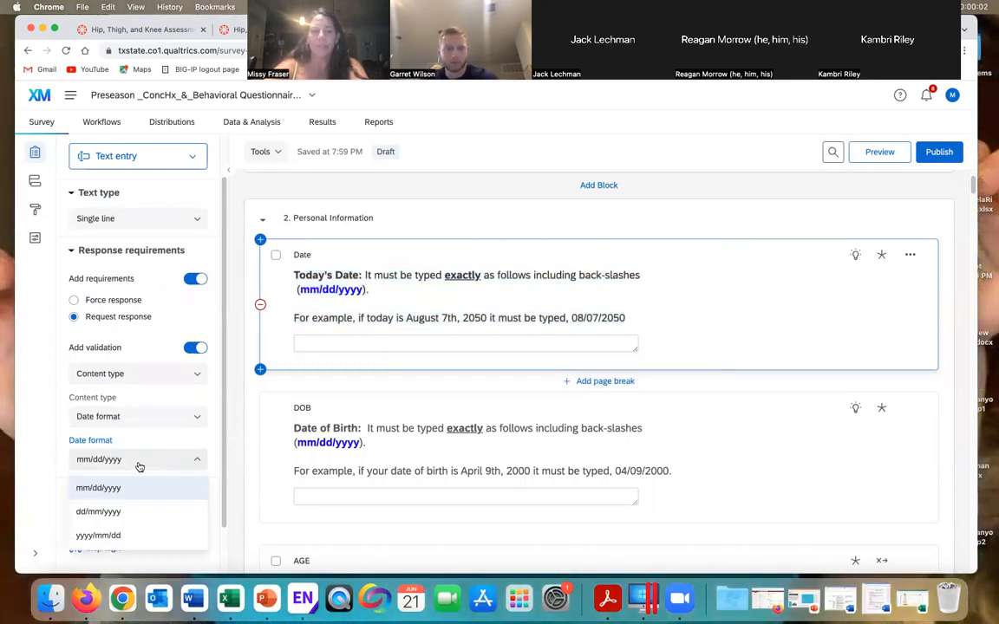
scroll(139, 467, down, 2)
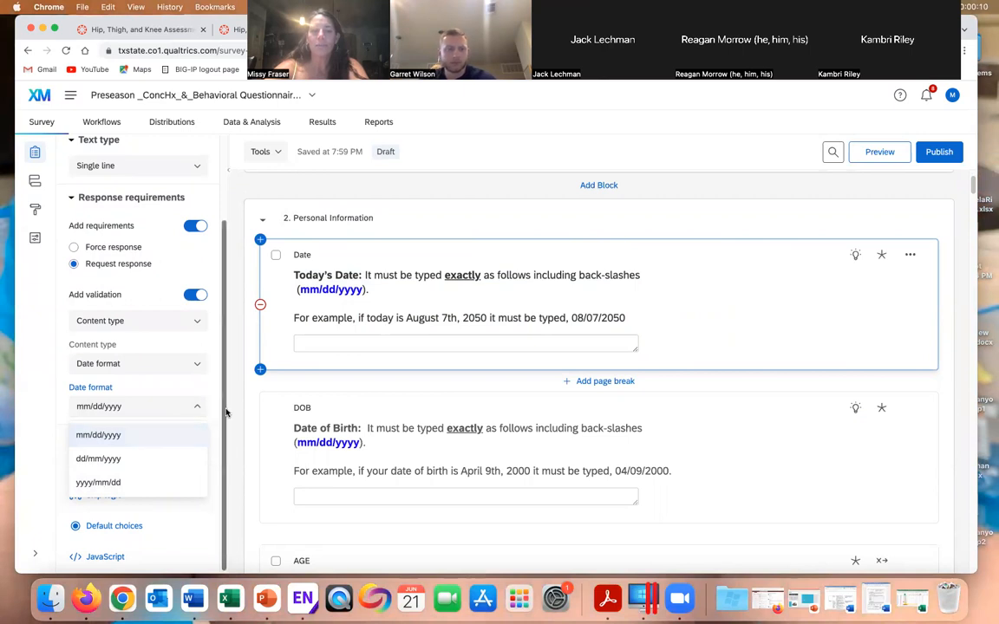
click(198, 407)
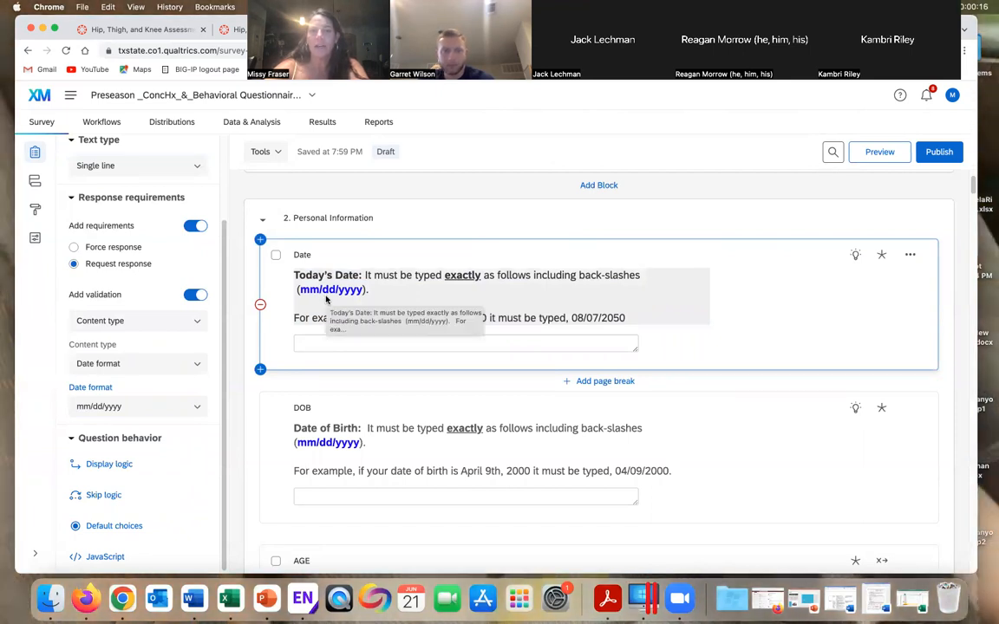
click(692, 327)
click(759, 308)
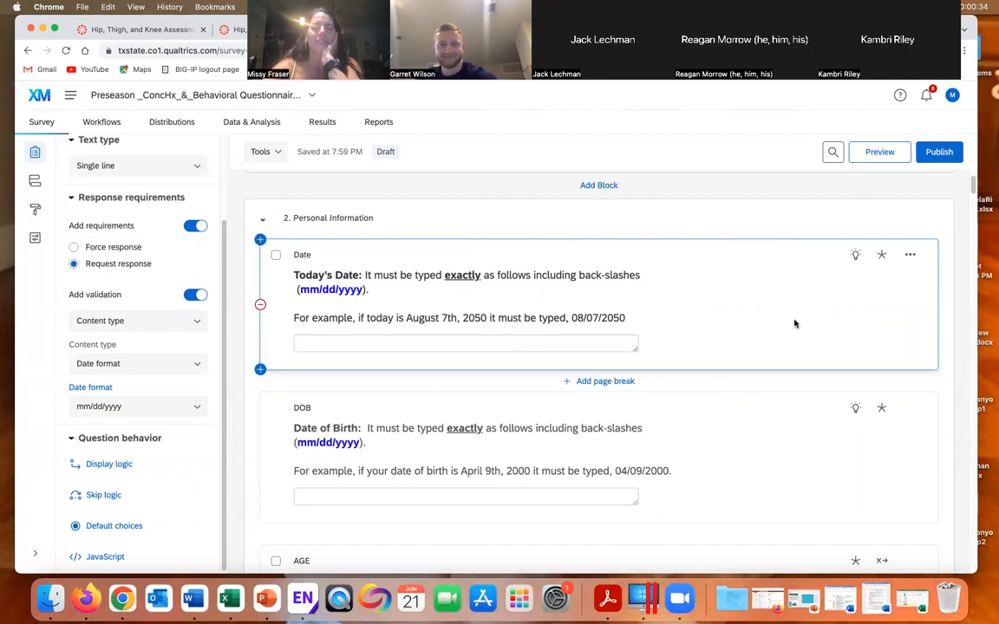
Find the SPRT question about school-related sports and view its dropdown list of answer choices
scroll(791, 326, down, 1)
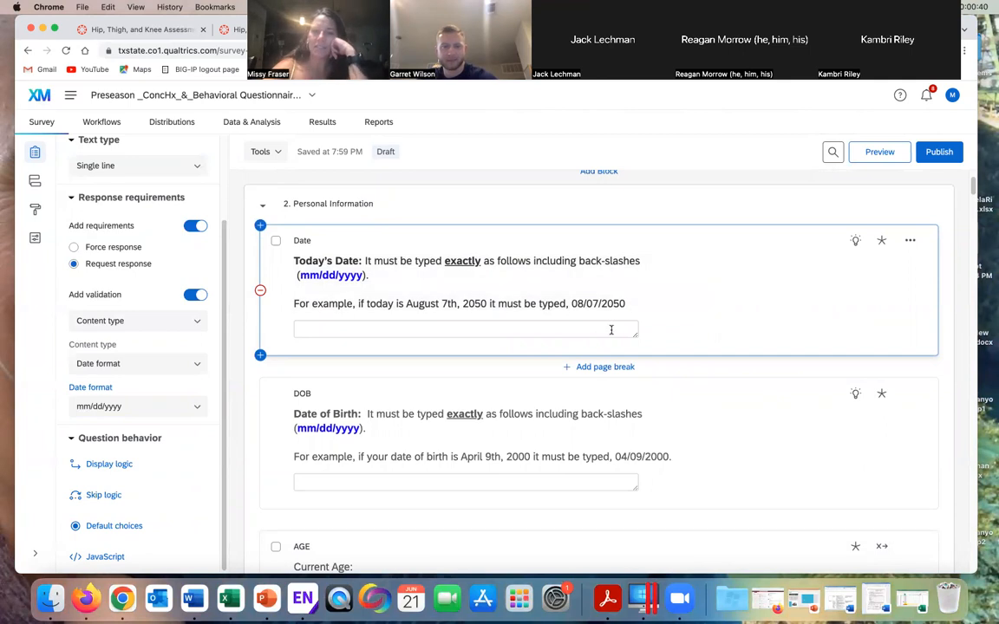
scroll(611, 329, down, 3)
scroll(608, 327, down, 5)
scroll(610, 330, down, 12)
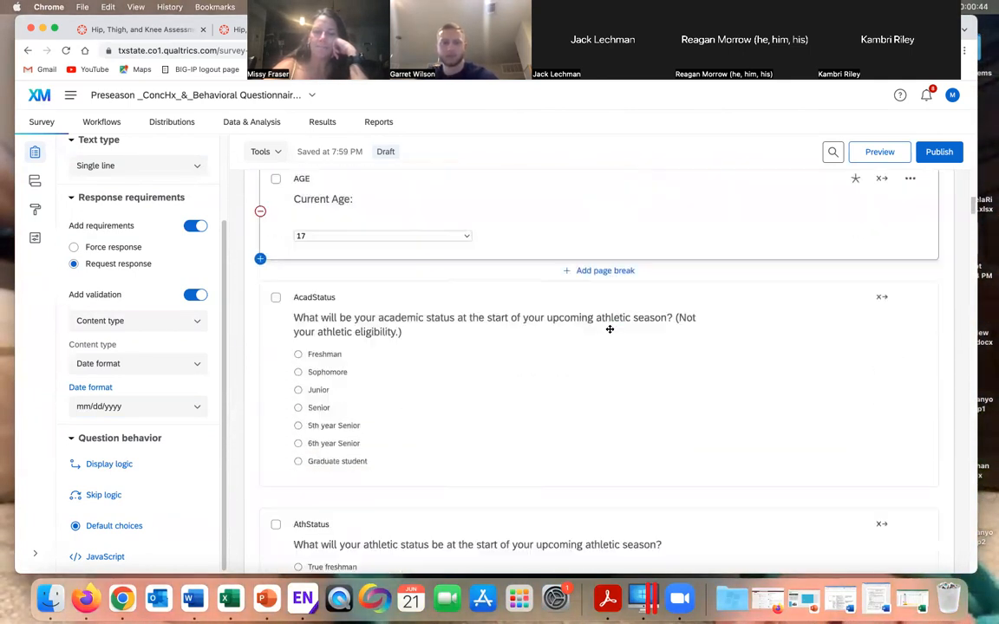
scroll(609, 331, down, 4)
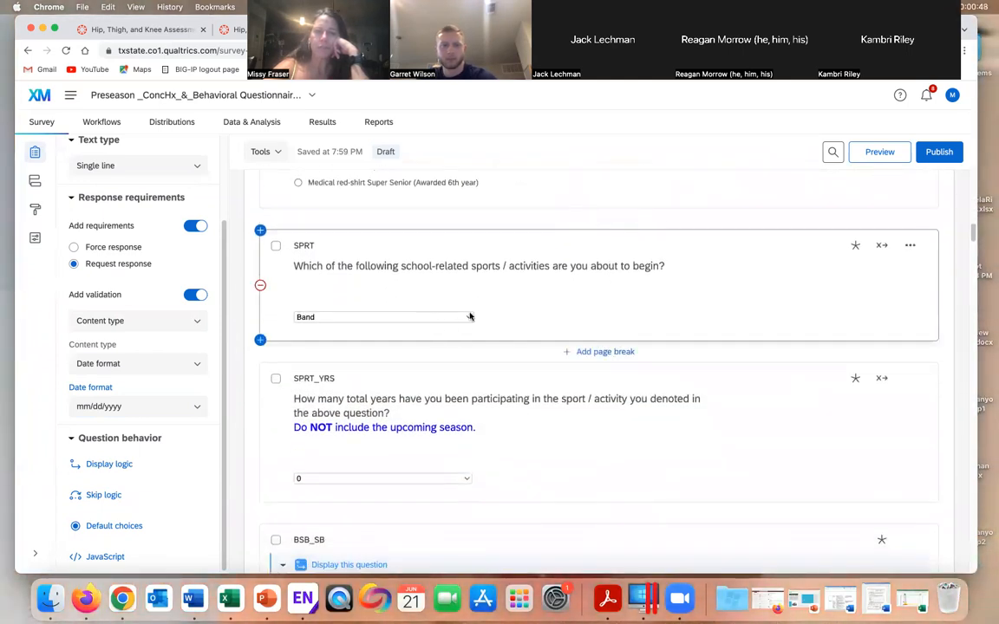
click(544, 302)
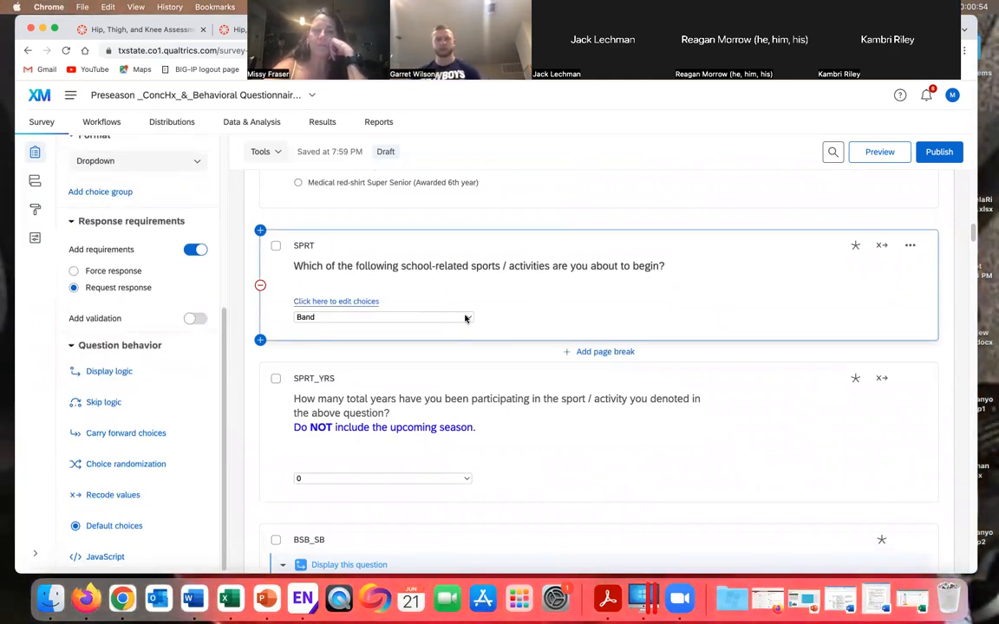
scroll(465, 318, up, 4)
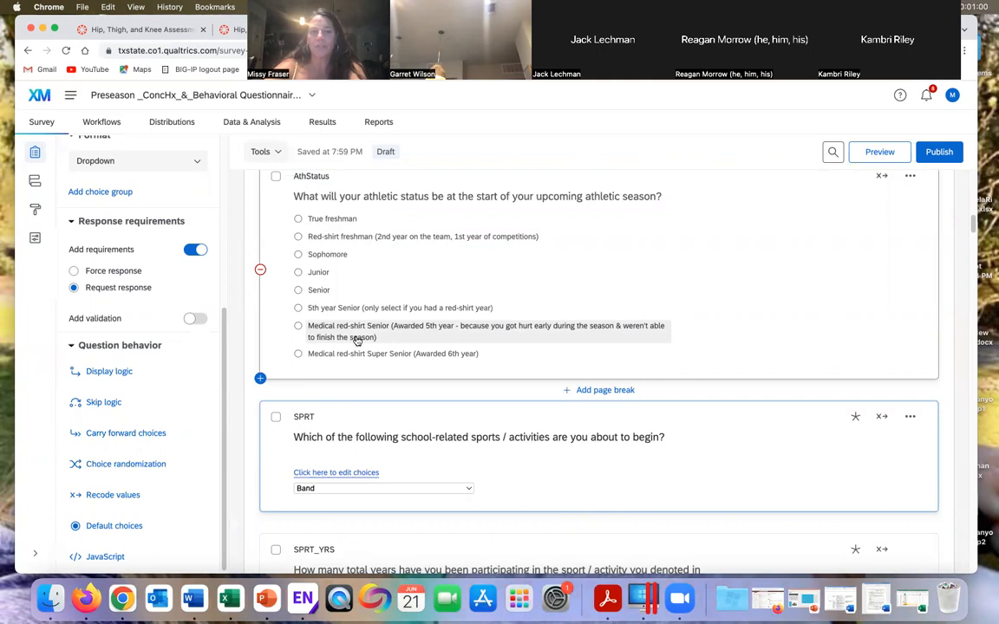
scroll(473, 439, down, 1)
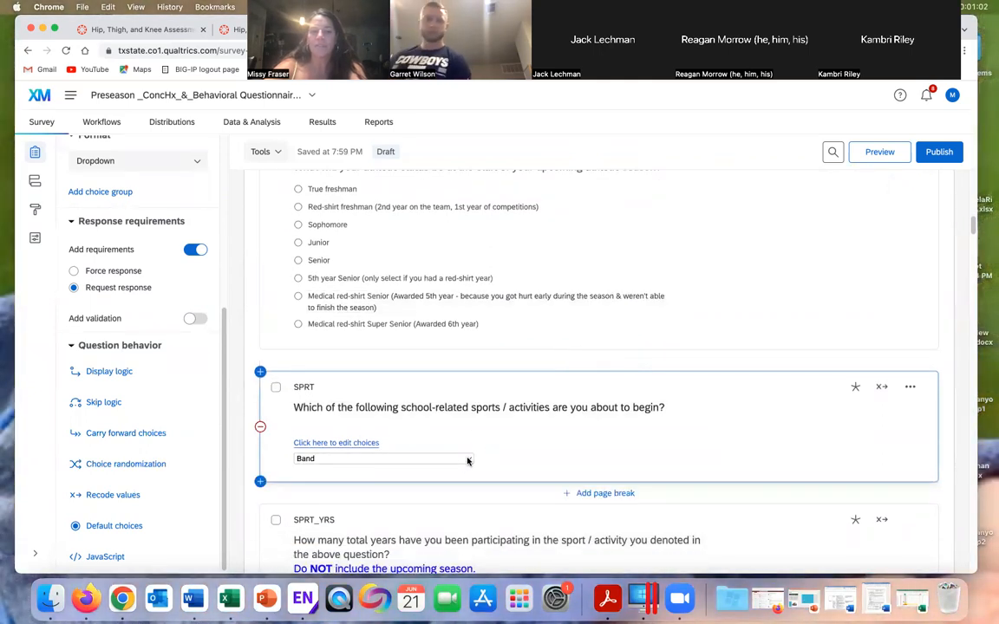
click(467, 460)
scroll(468, 460, down, 10)
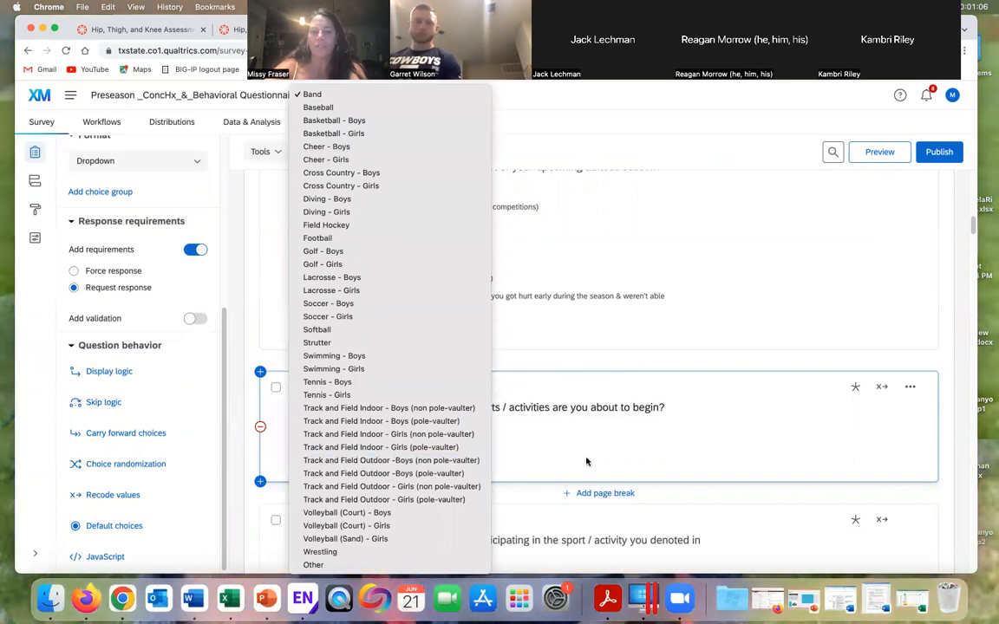
click(552, 459)
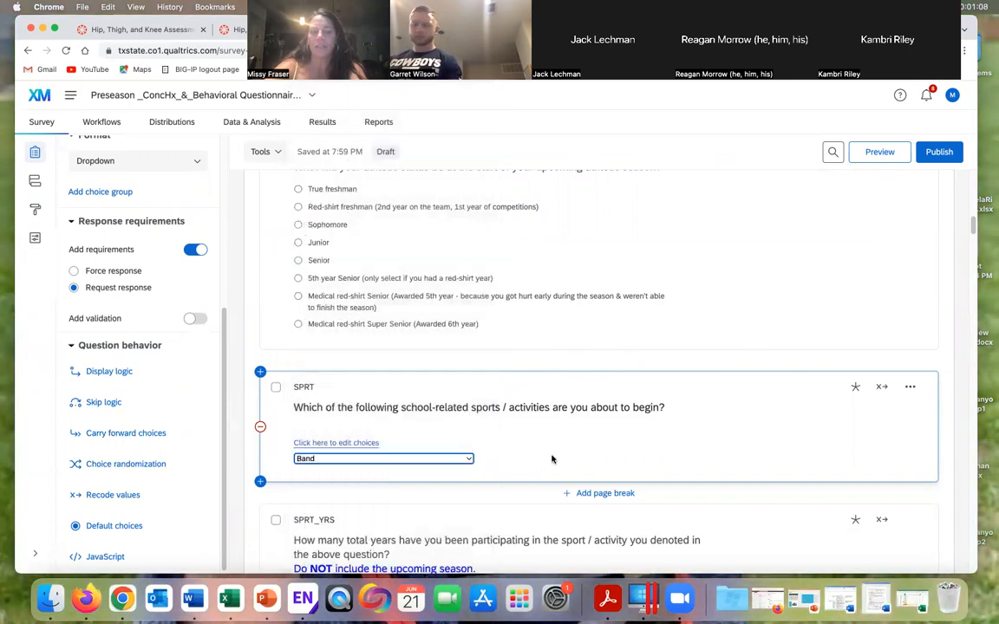
Compare the SPRT question with the display conditions of the BSB_SB position question
scroll(552, 458, down, 5)
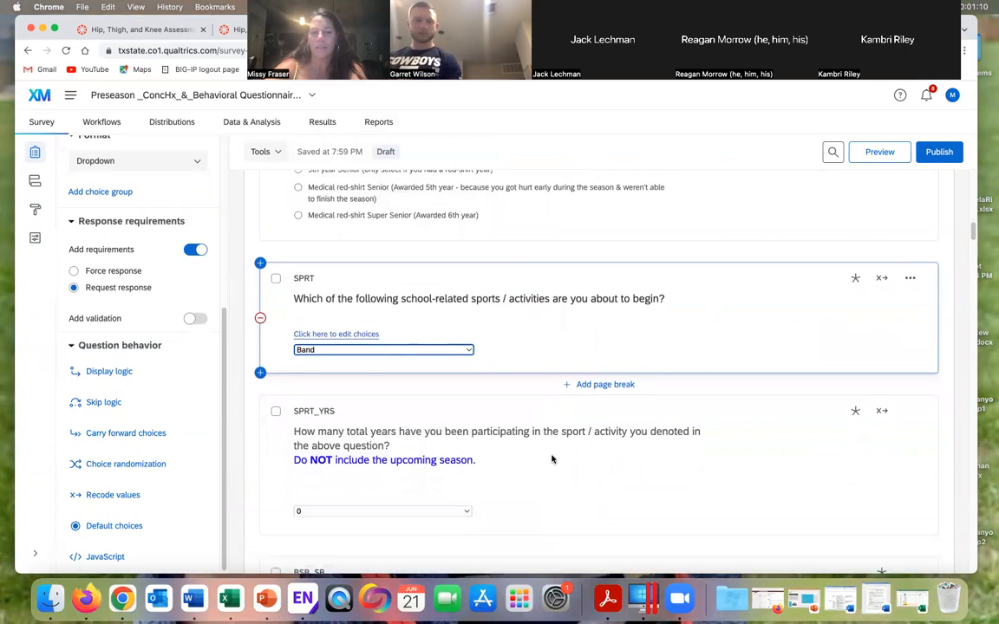
scroll(552, 459, down, 2)
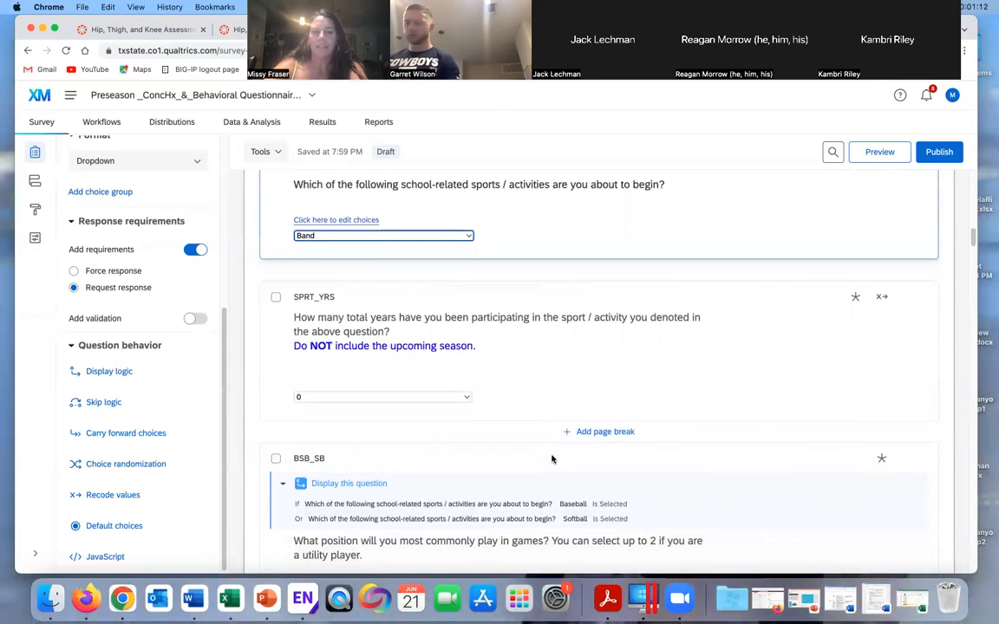
scroll(552, 458, down, 6)
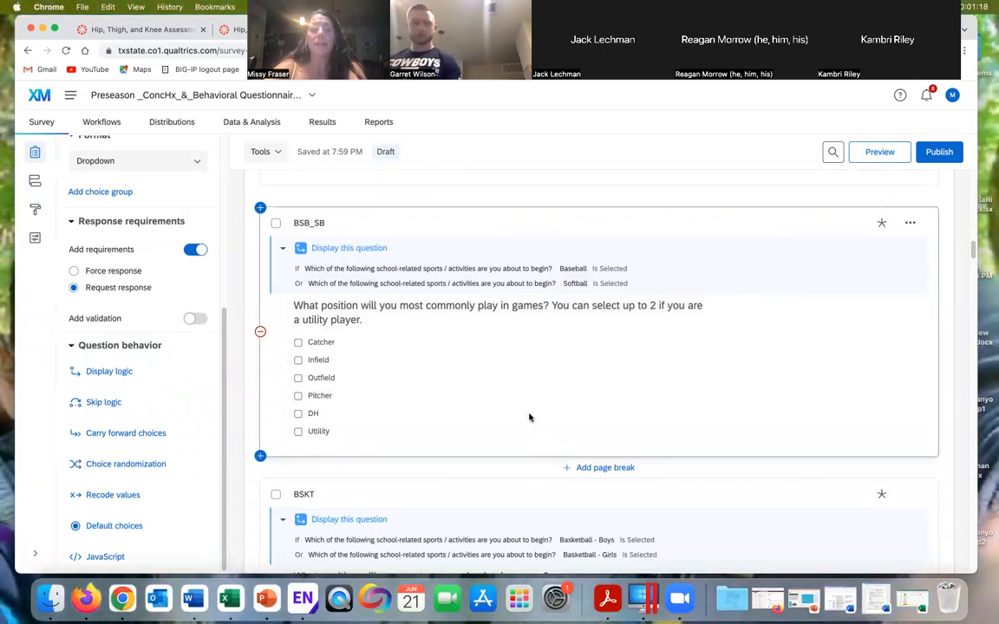
scroll(511, 402, up, 5)
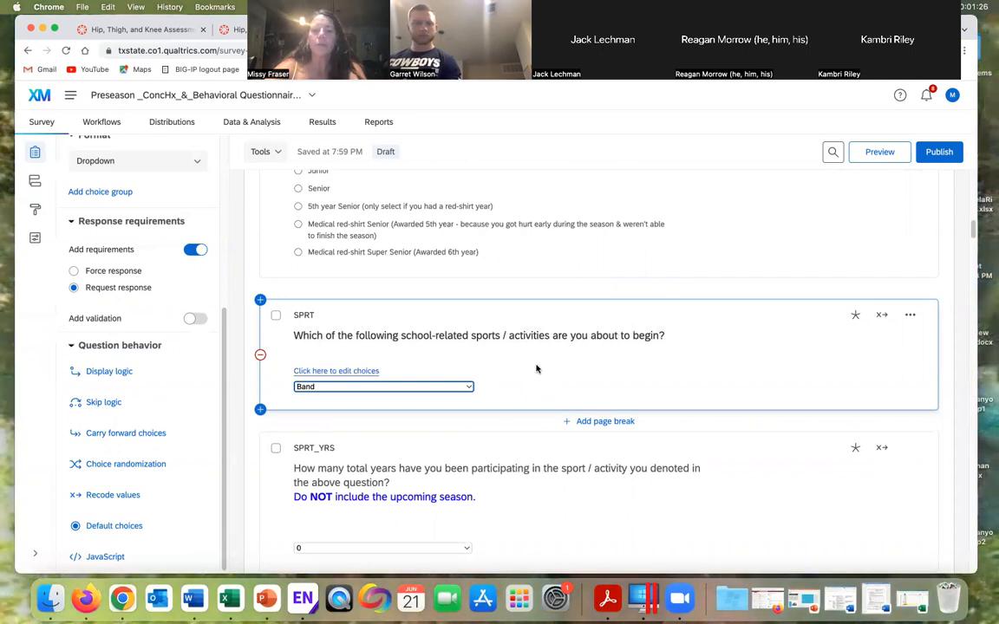
scroll(536, 369, down, 2)
scroll(535, 368, down, 3)
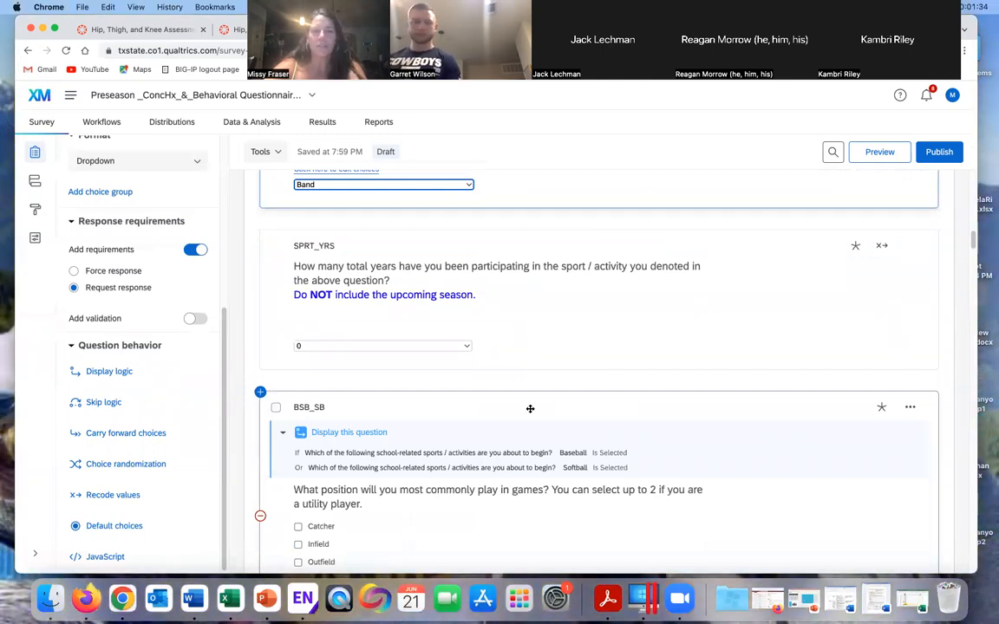
scroll(530, 408, down, 3)
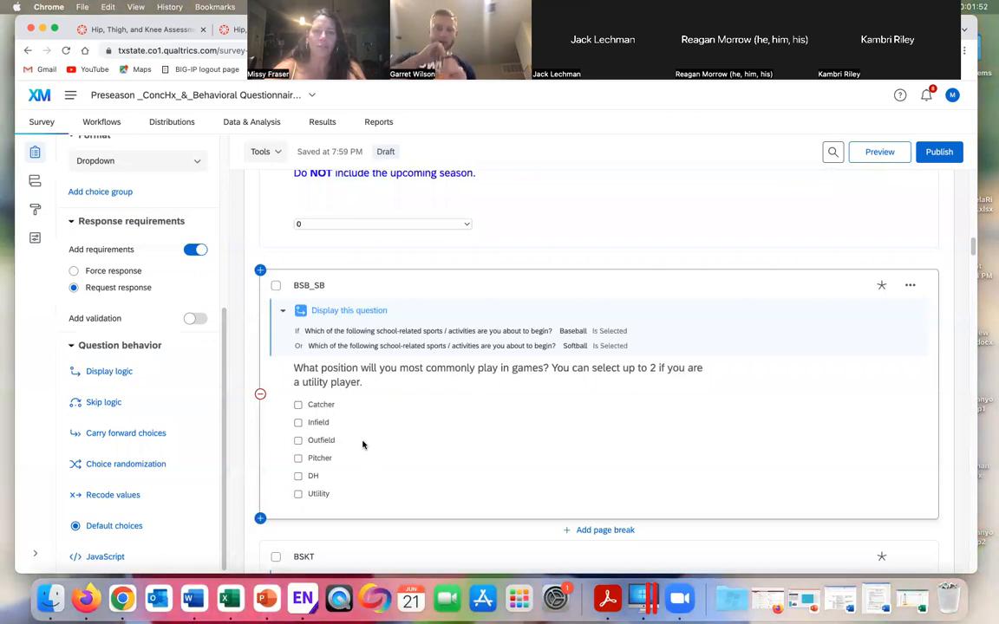
Inspect the BSB_SB question's display logic and its list of source questions, and close it without saving
click(438, 455)
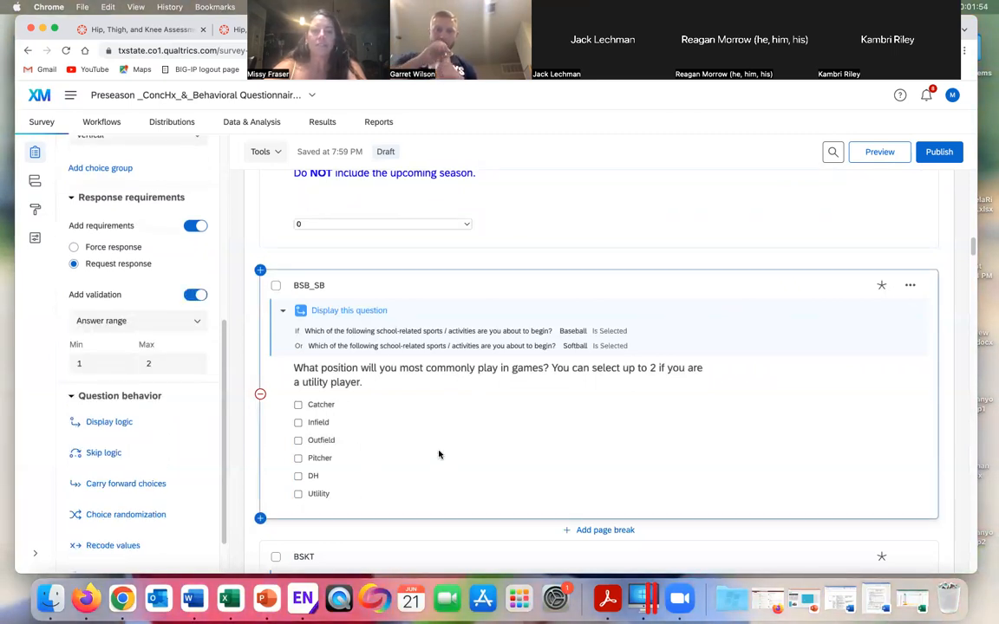
click(110, 422)
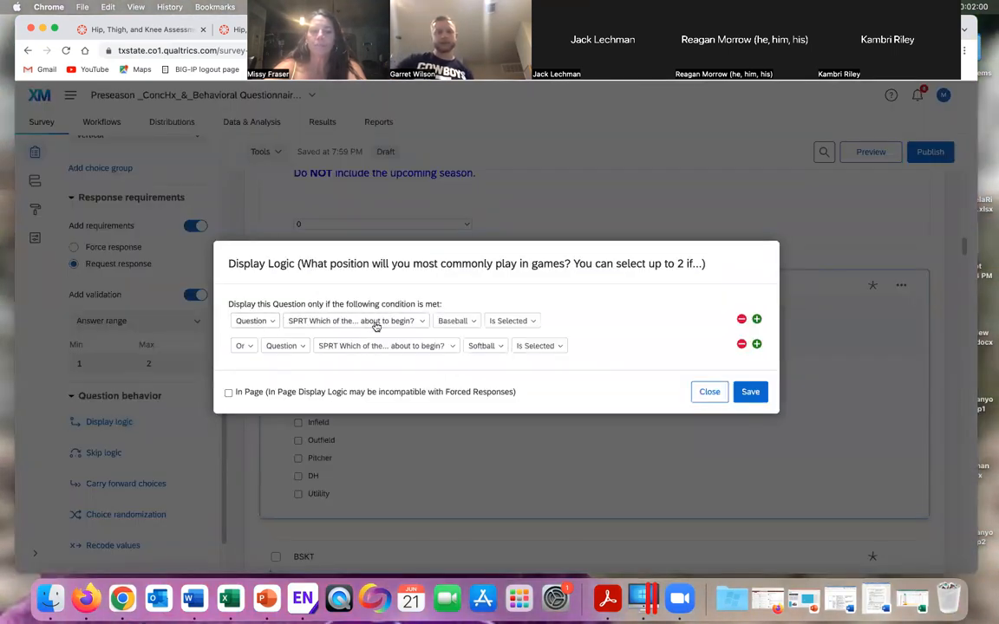
click(419, 322)
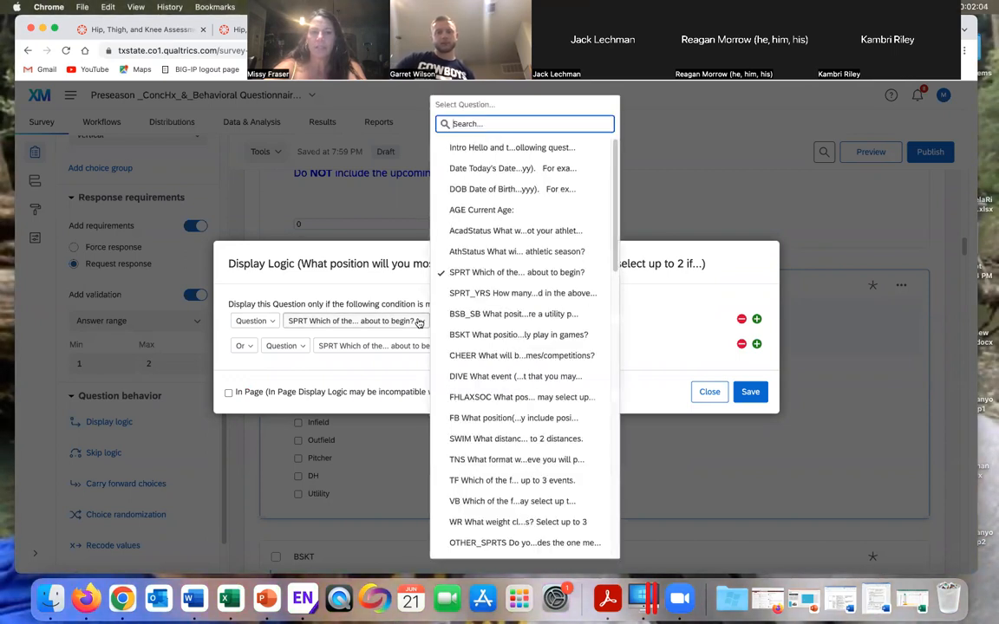
click(382, 294)
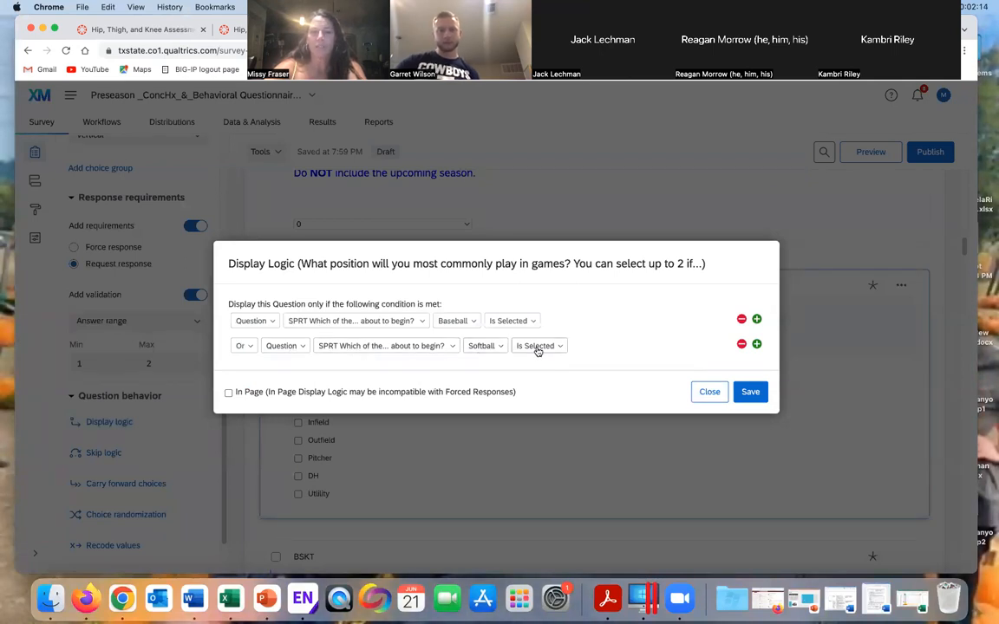
click(710, 393)
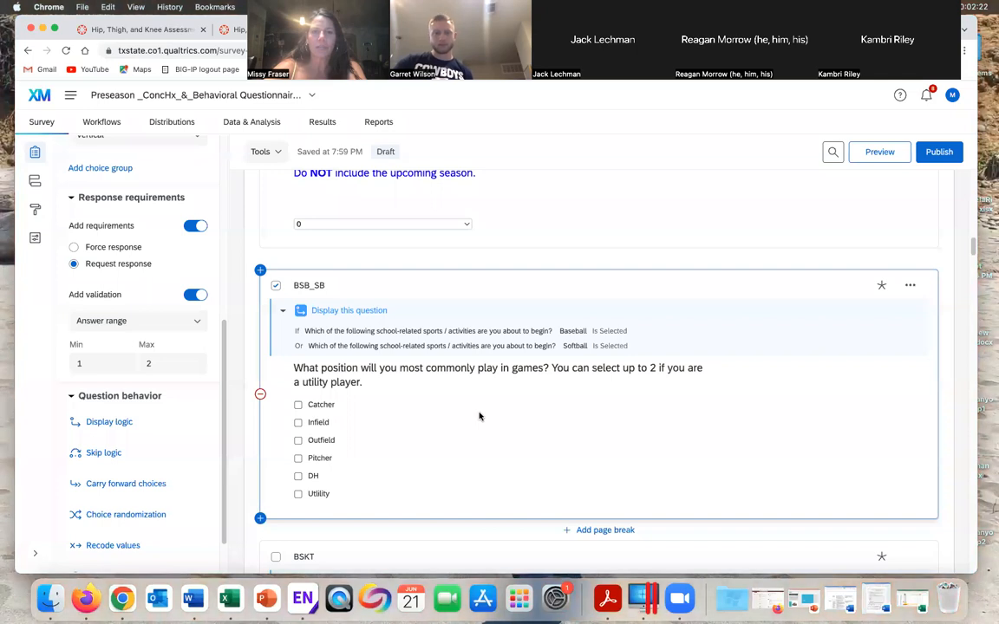
Skim the remaining sport-specific position questions and their display conditions as far as the OTHER question
scroll(478, 416, down, 3)
scroll(478, 416, down, 7)
scroll(479, 416, down, 7)
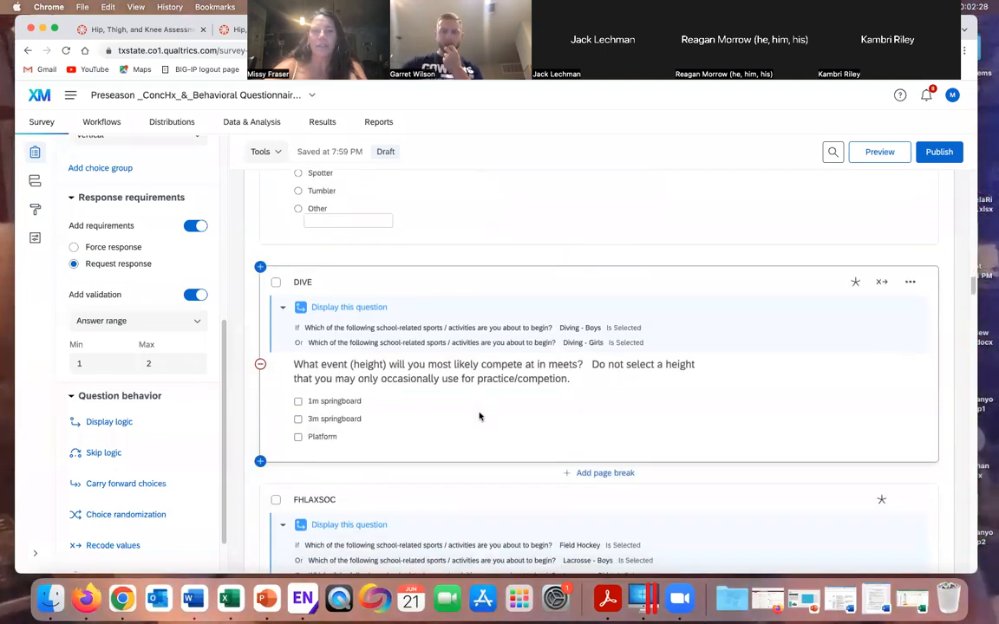
scroll(479, 416, up, 1)
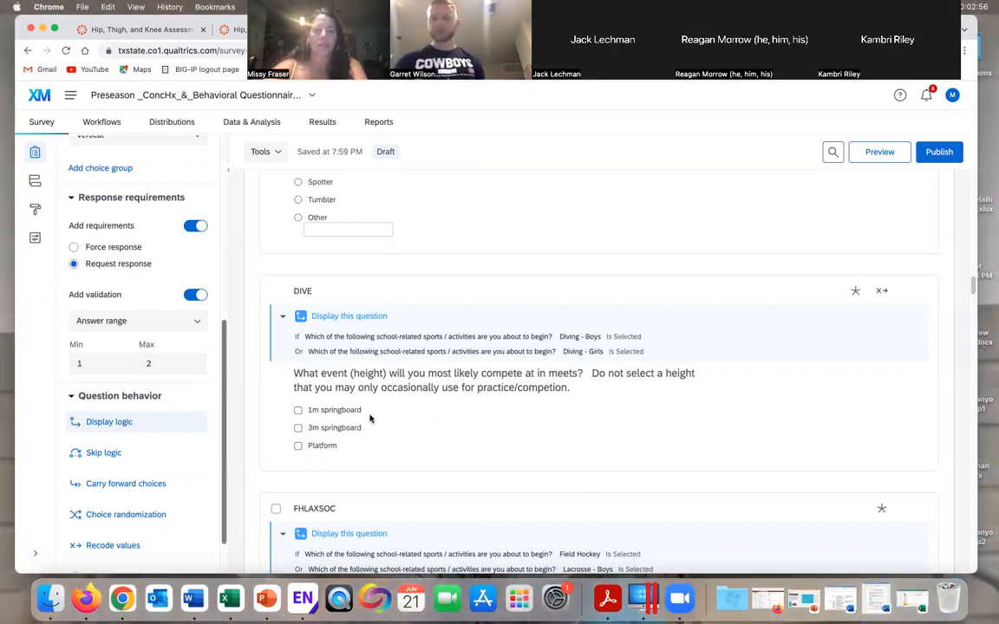
scroll(449, 442, down, 15)
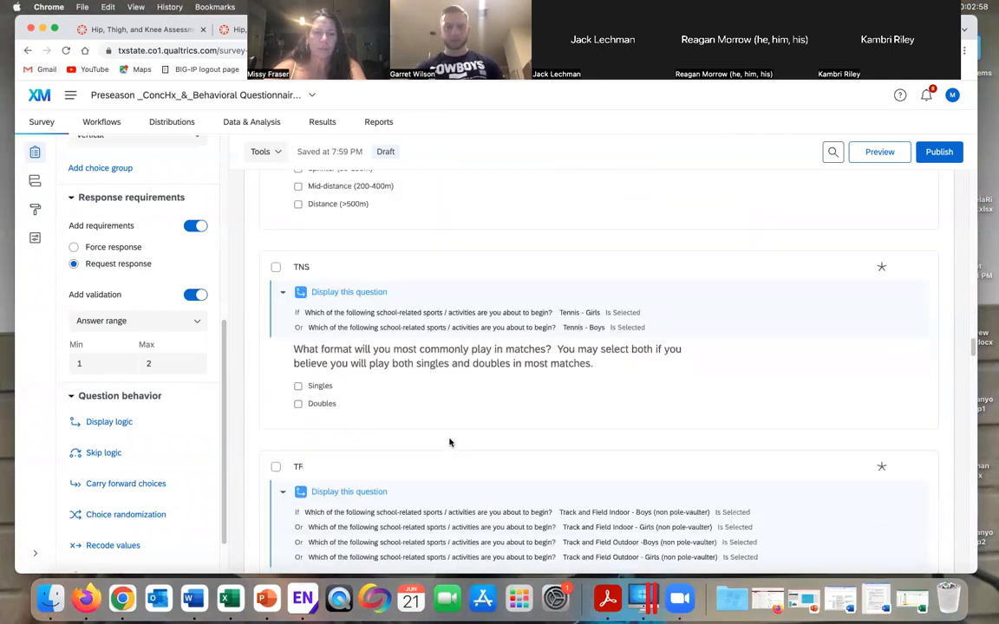
scroll(449, 443, down, 15)
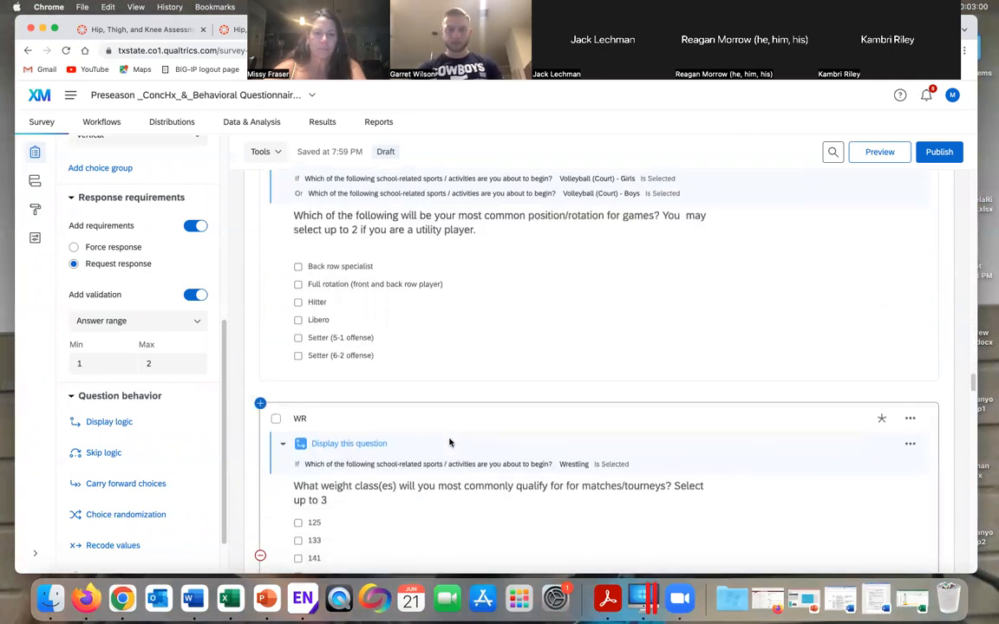
scroll(449, 442, down, 15)
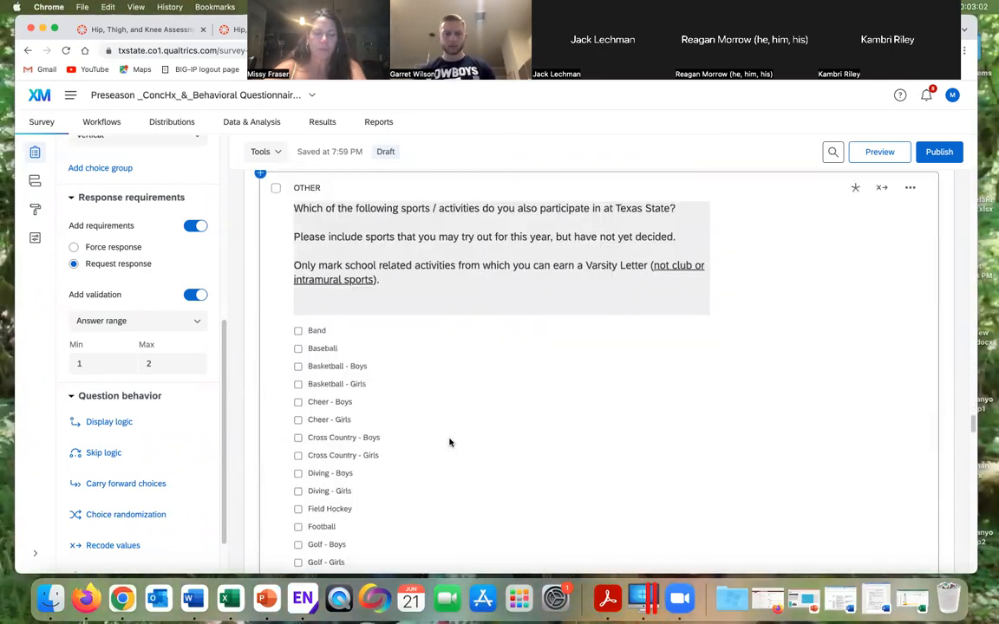
Collapse the Personal Information block and look through the list of survey blocks past the Physical Health Questionnaire (PHQ-9)
scroll(449, 443, up, 20)
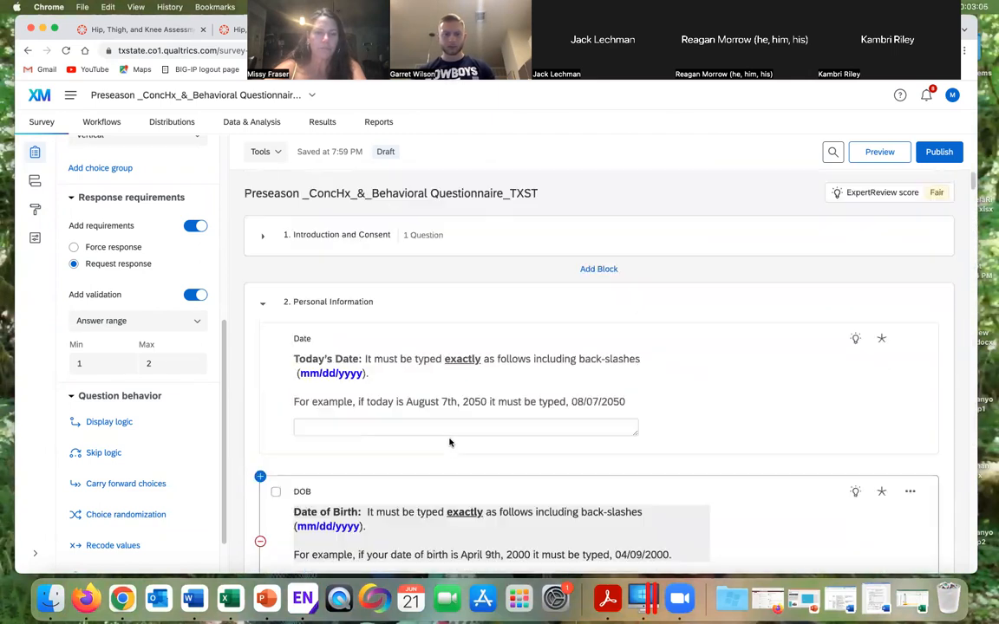
click(263, 304)
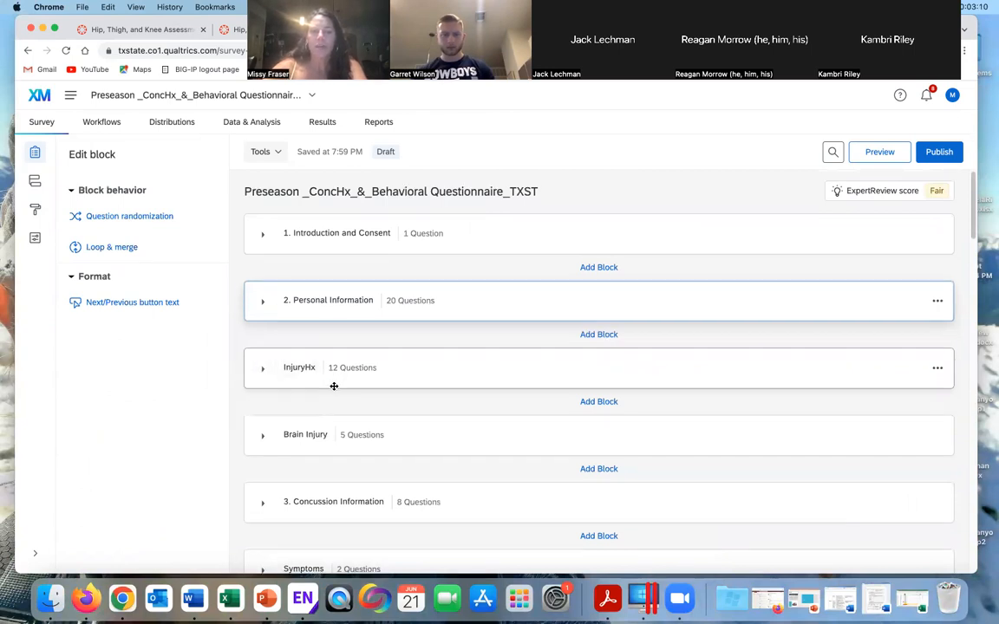
scroll(333, 386, down, 1)
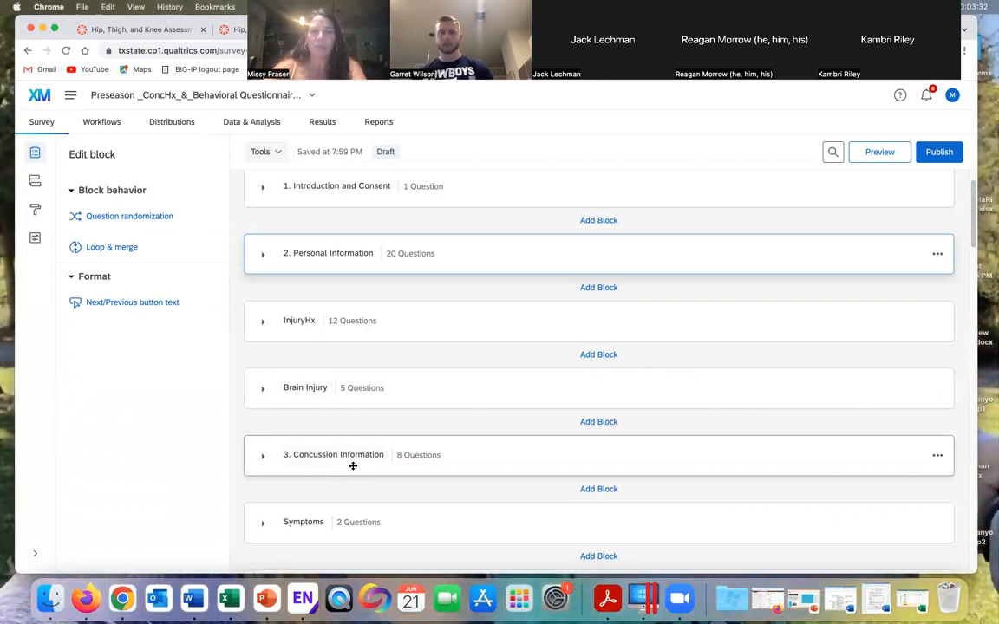
scroll(354, 469, down, 2)
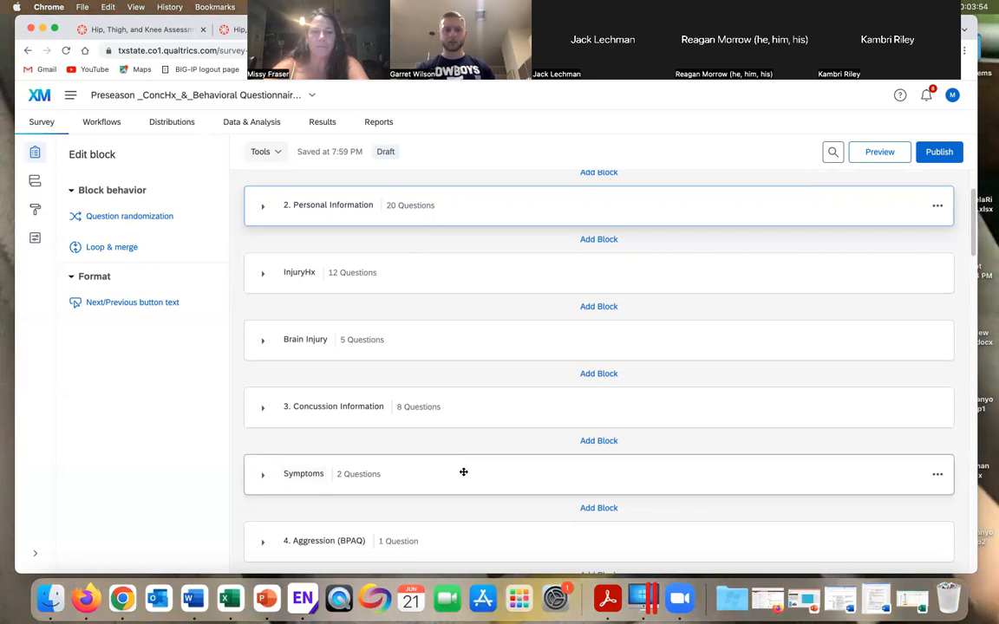
scroll(463, 473, down, 5)
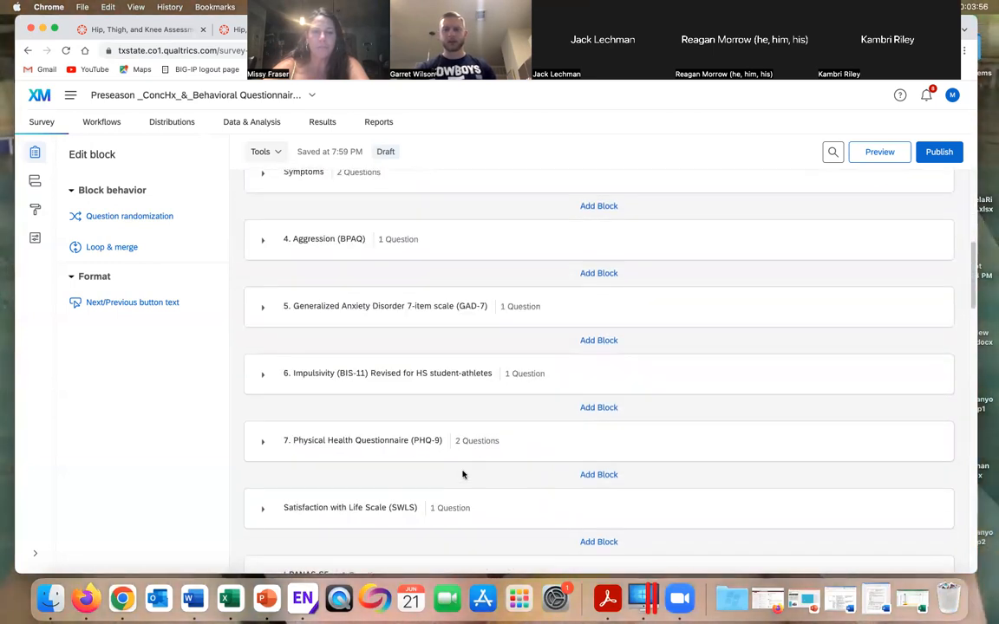
scroll(463, 474, up, 1)
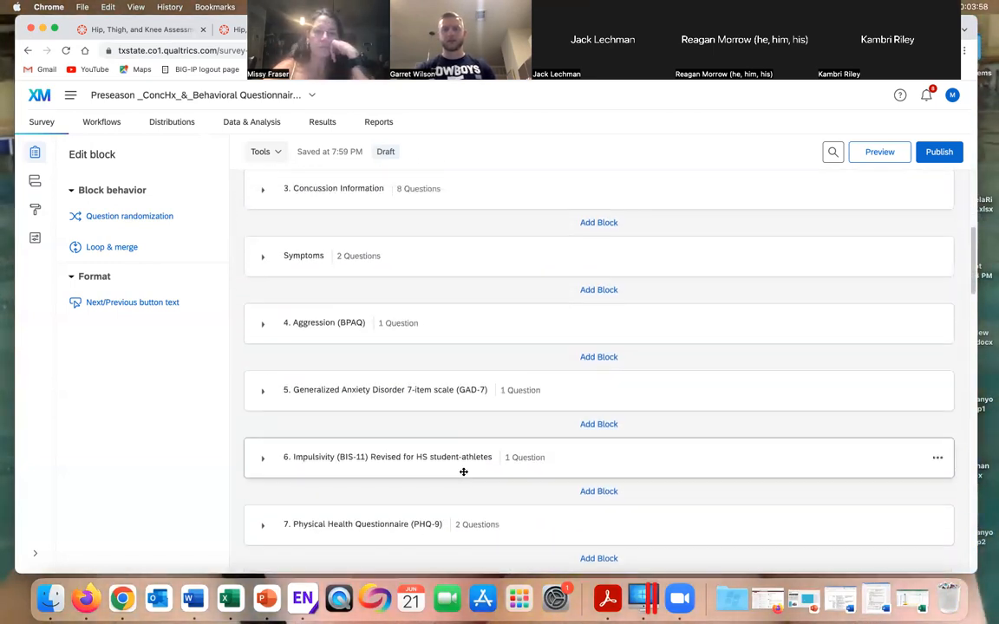
Look through the collapsed survey blocks from Personal Information down to the Perceived Stress Scale and Personal Info
scroll(463, 472, up, 1)
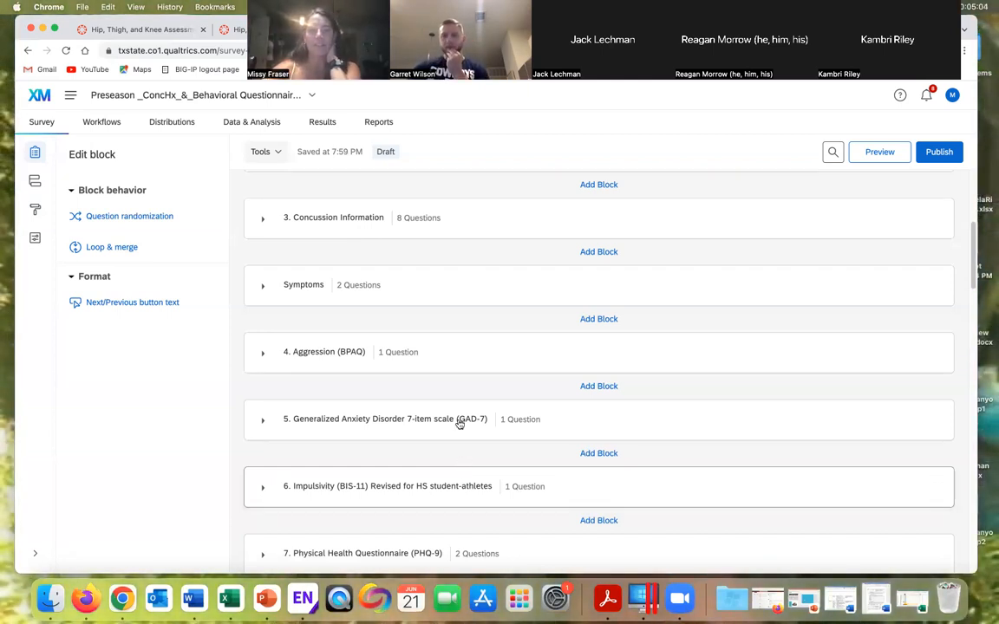
scroll(455, 421, up, 3)
scroll(454, 420, up, 2)
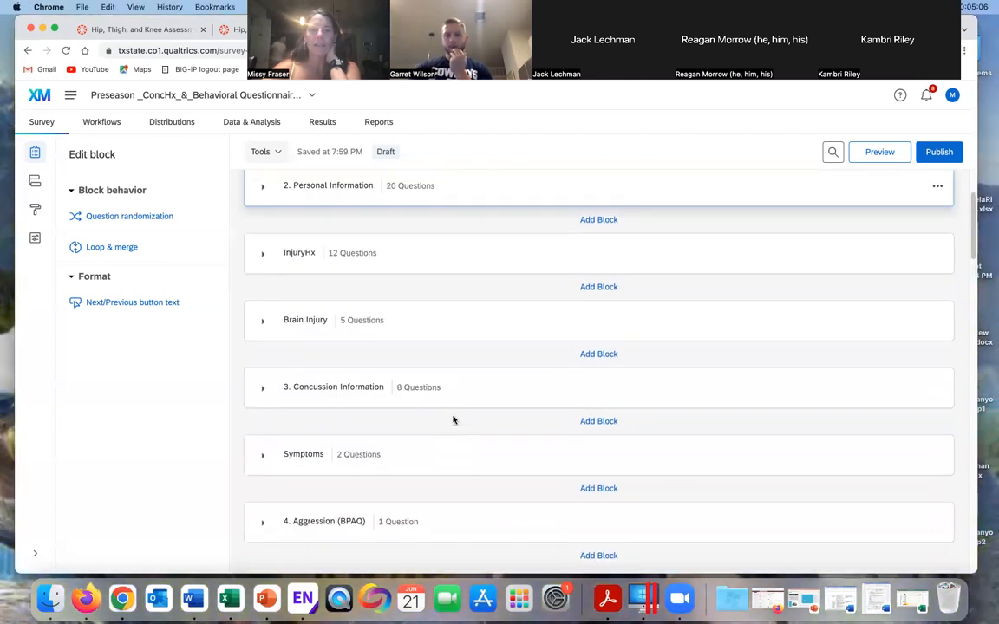
scroll(453, 420, down, 10)
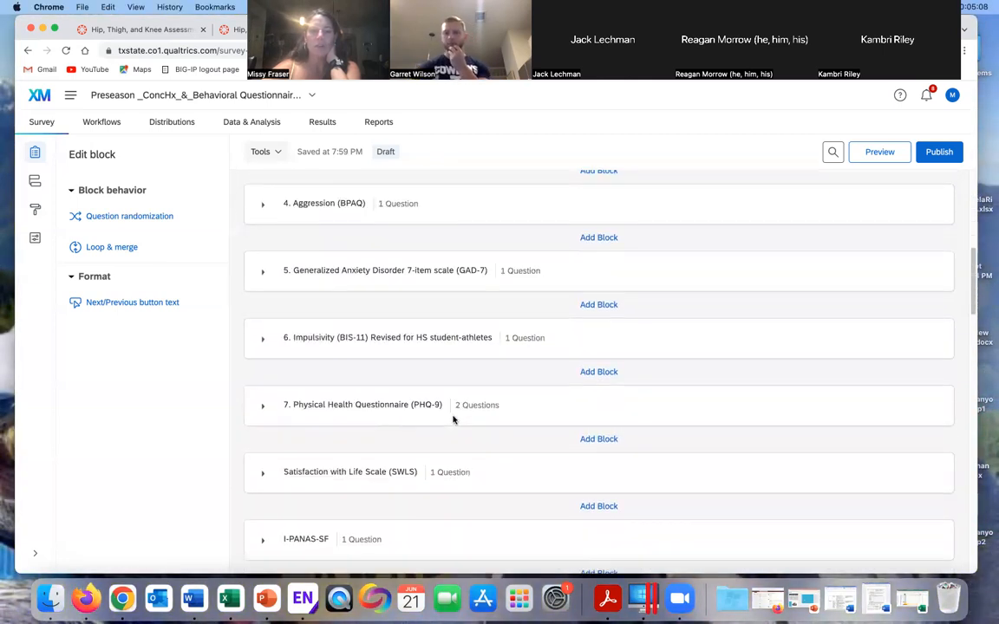
scroll(454, 416, down, 12)
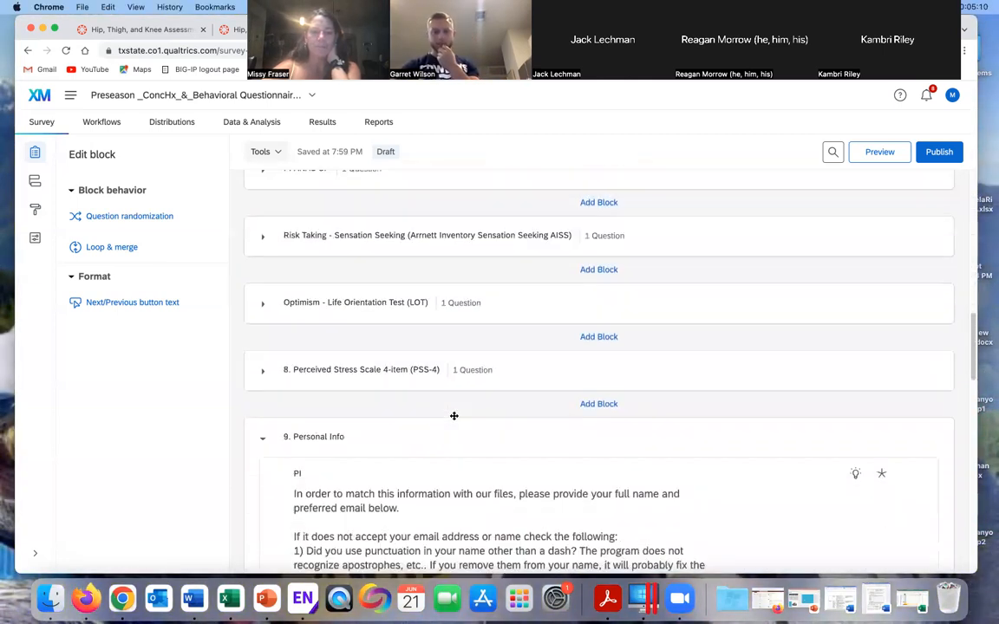
Examine the PI question's name and contact fields and the AT question's skip logic in the Personal Info block
scroll(453, 417, down, 4)
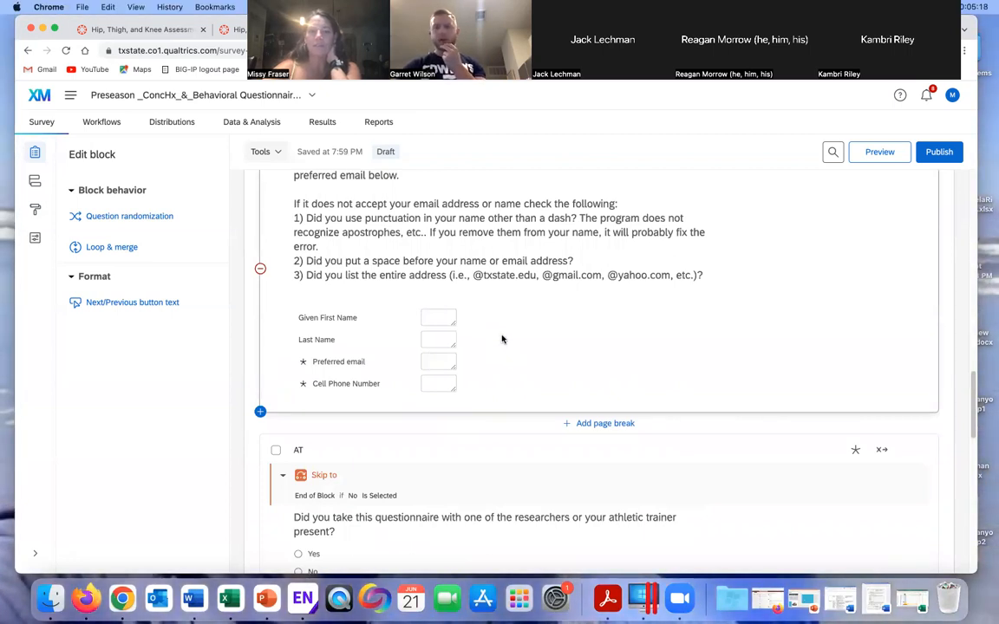
scroll(502, 339, down, 2)
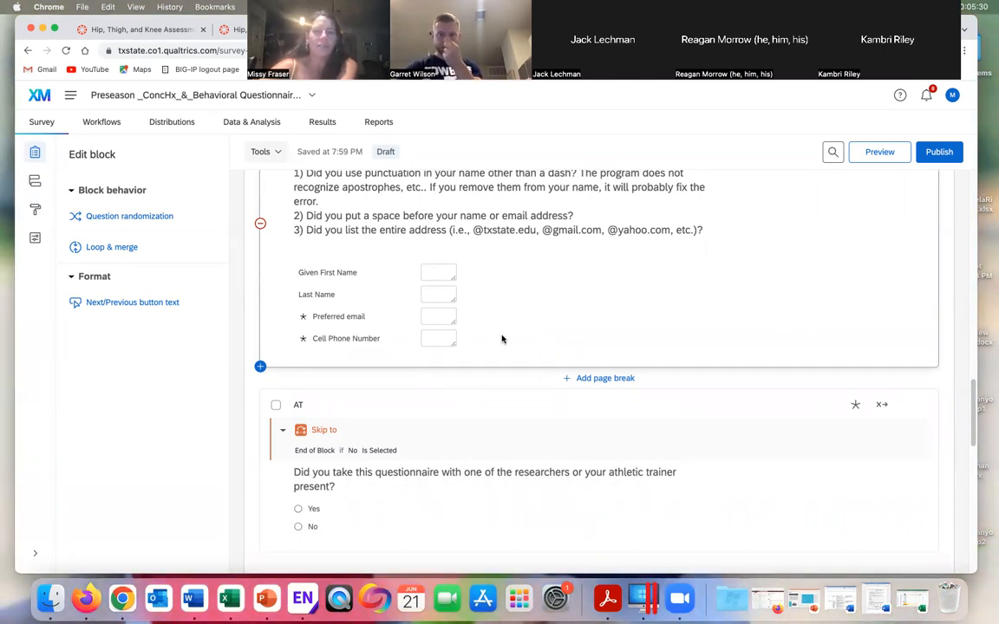
scroll(501, 339, down, 1)
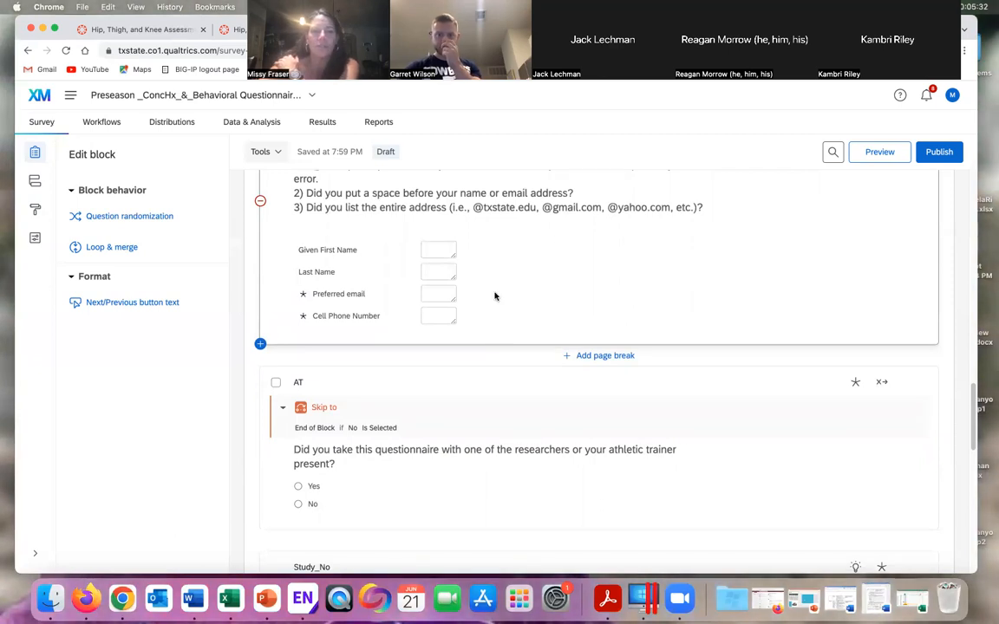
scroll(481, 265, up, 3)
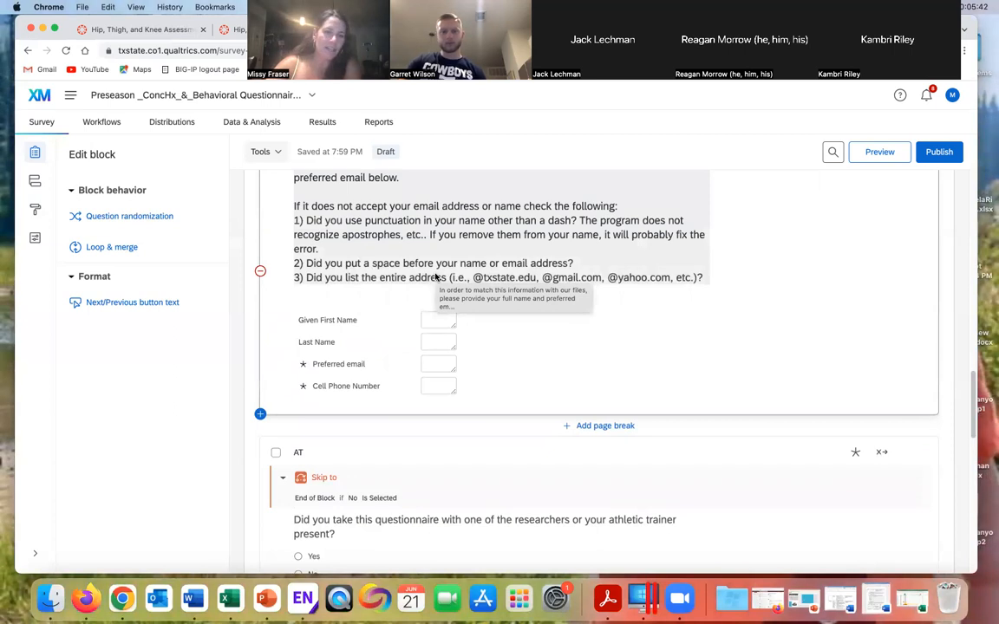
scroll(436, 278, up, 3)
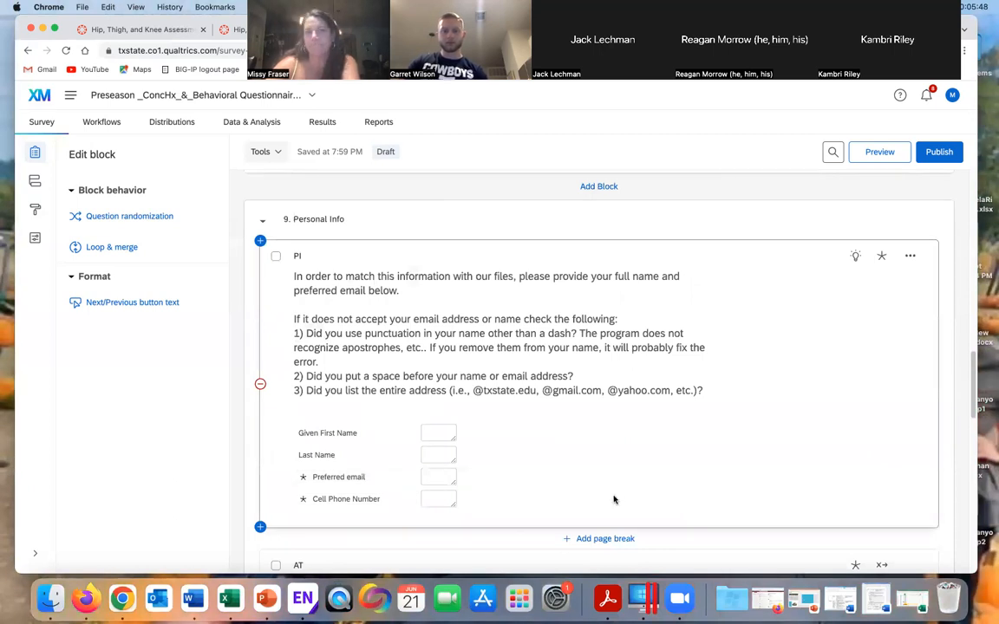
scroll(613, 500, down, 1)
scroll(613, 499, down, 5)
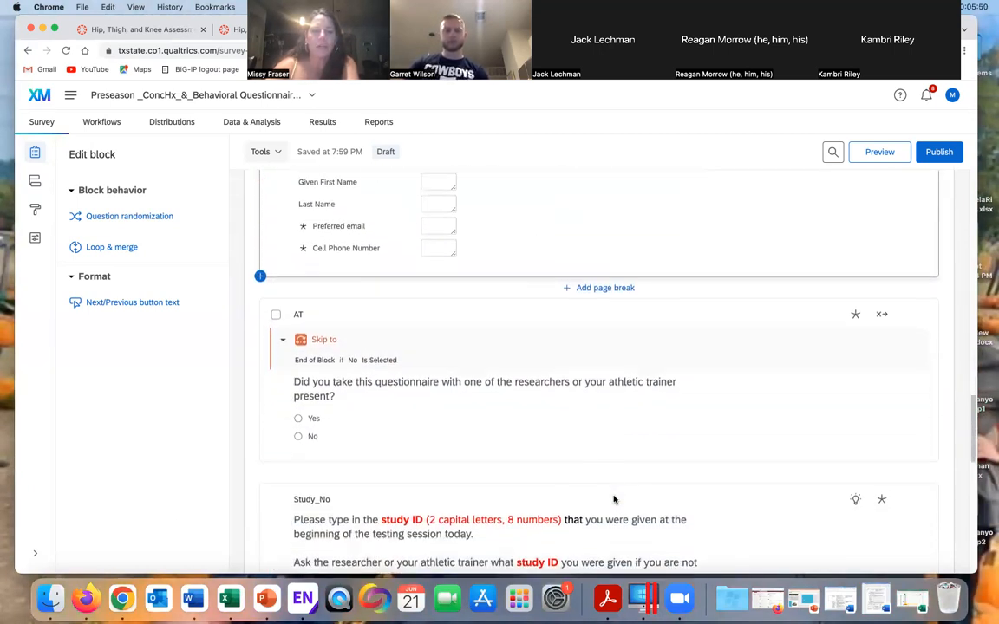
Read the closing message in the Conclusion block and check the End of Survey section
scroll(613, 500, down, 10)
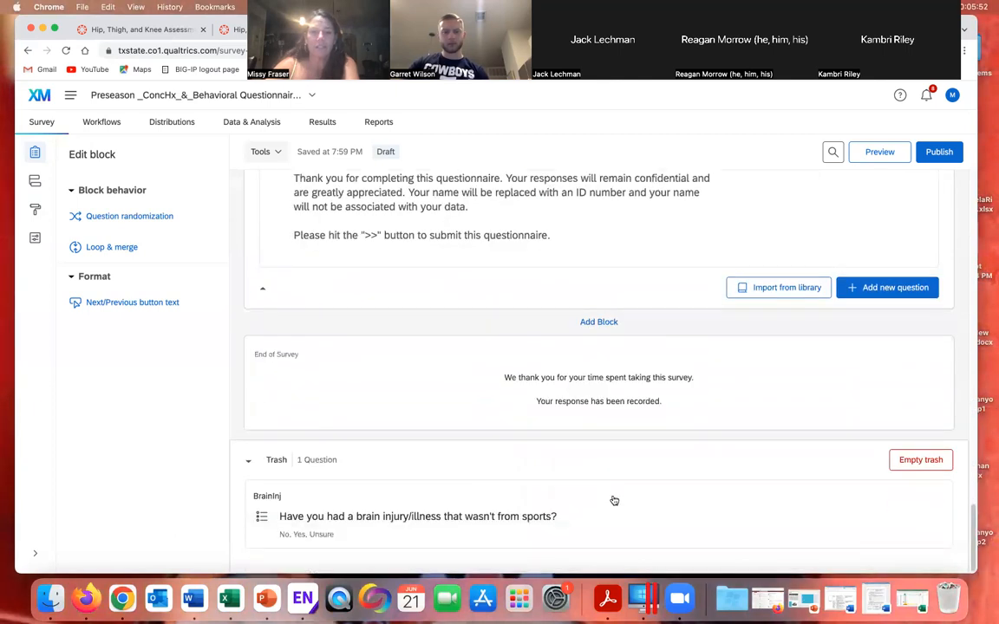
scroll(613, 504, up, 3)
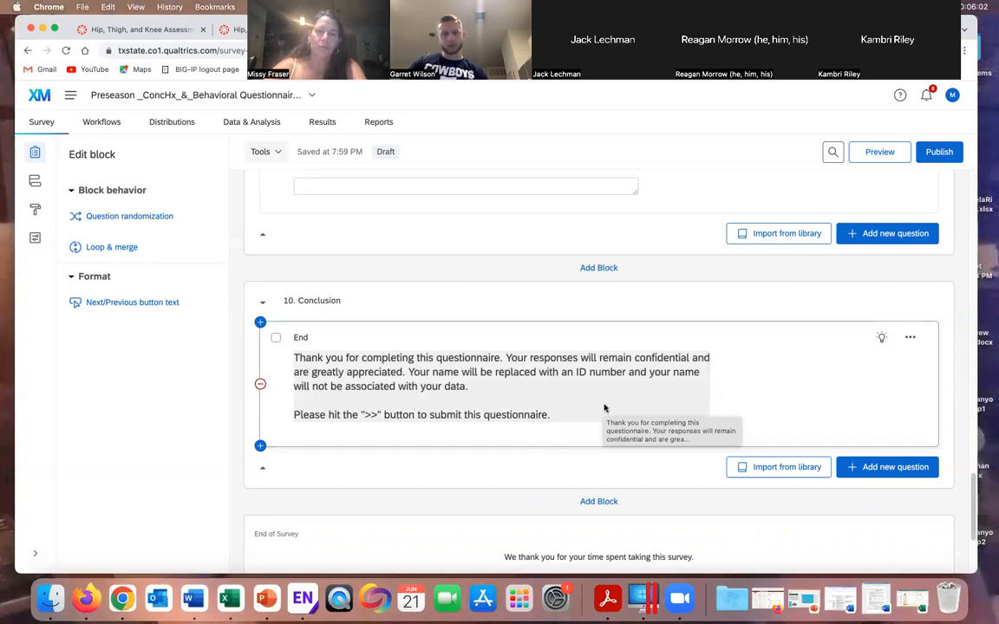
scroll(592, 407, down, 1)
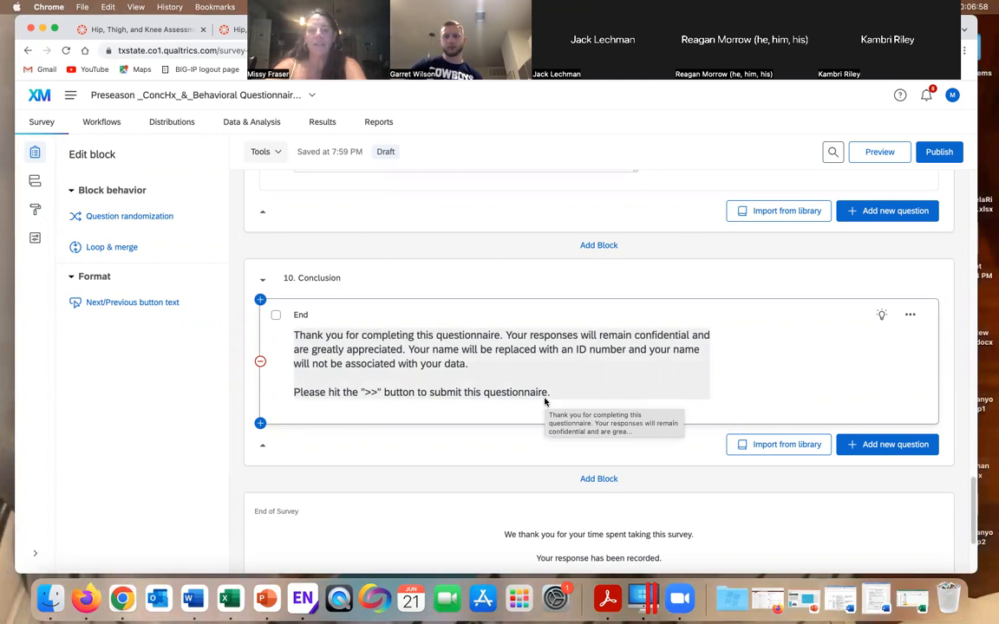
scroll(545, 402, up, 1)
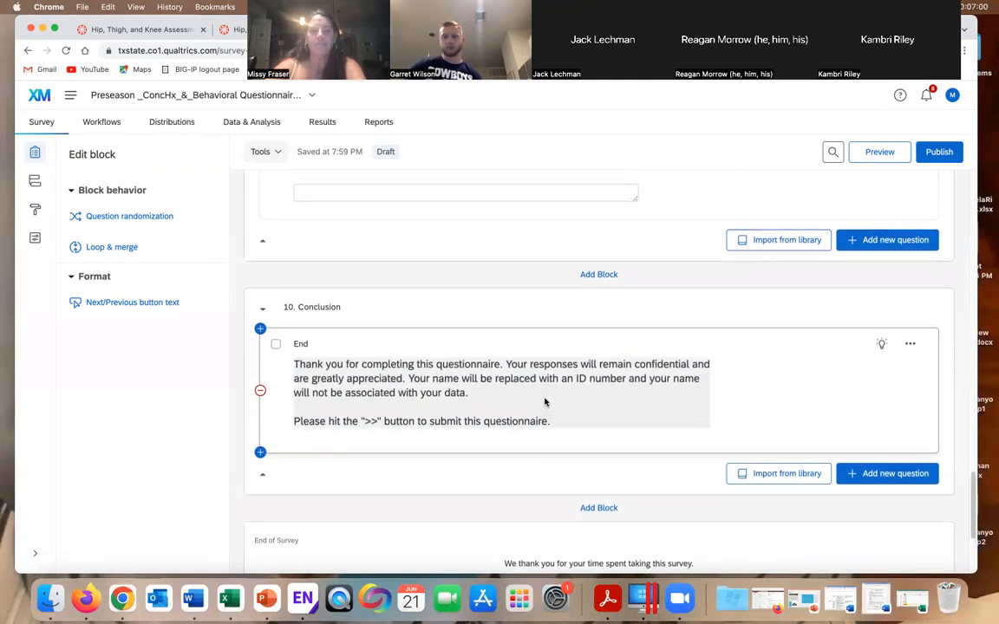
View the survey's workflows page, its distribution summary and the anonymous survey link
scroll(544, 401, up, 20)
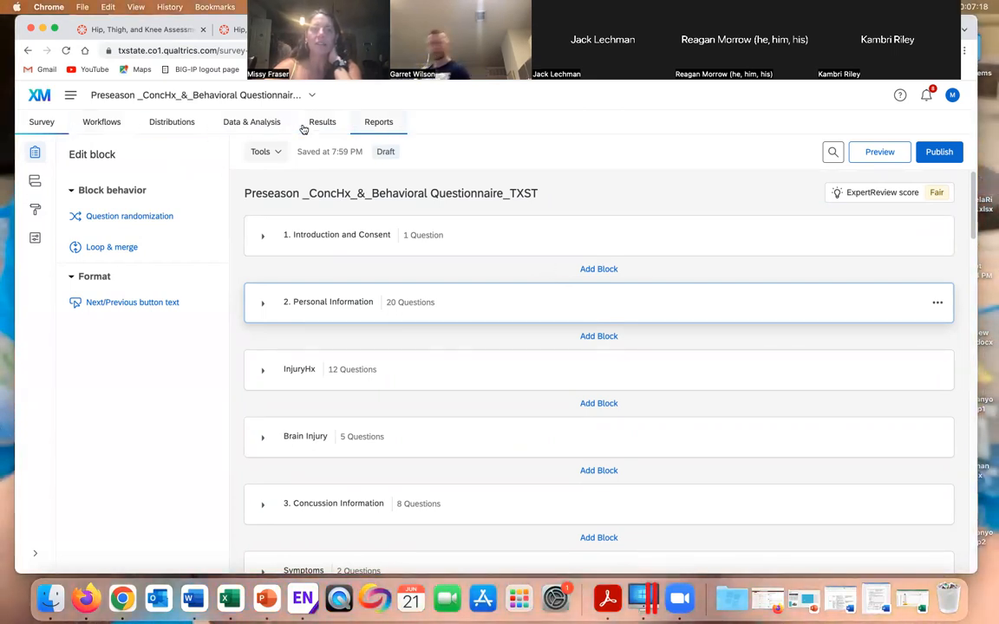
click(111, 128)
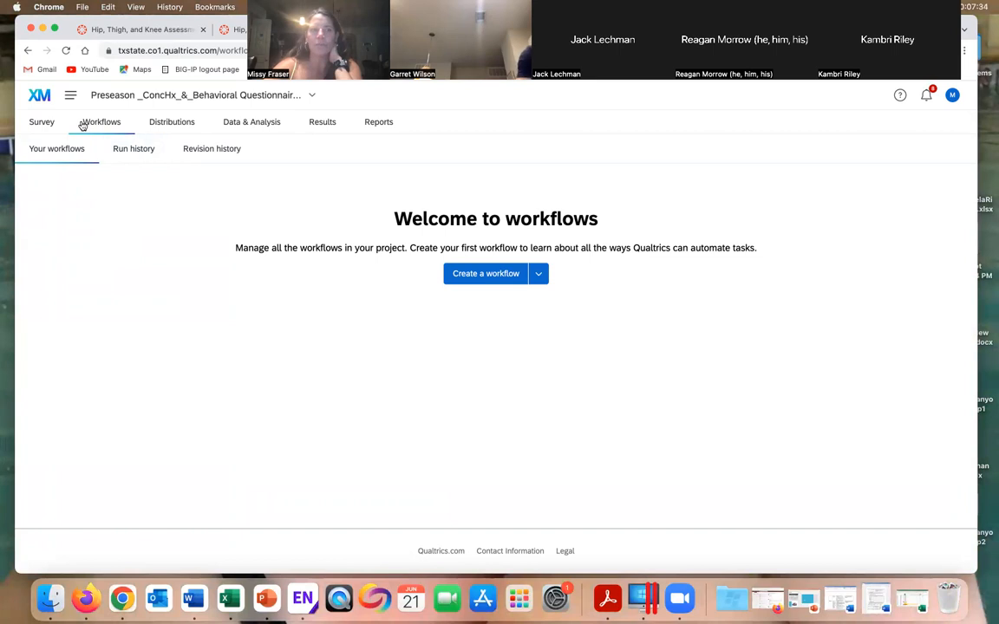
click(172, 126)
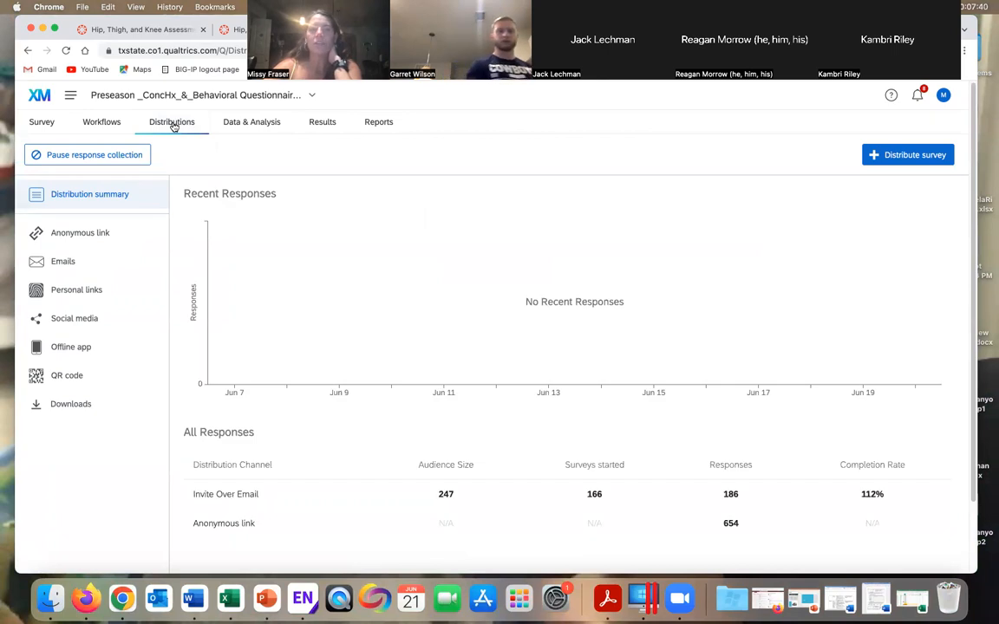
click(112, 235)
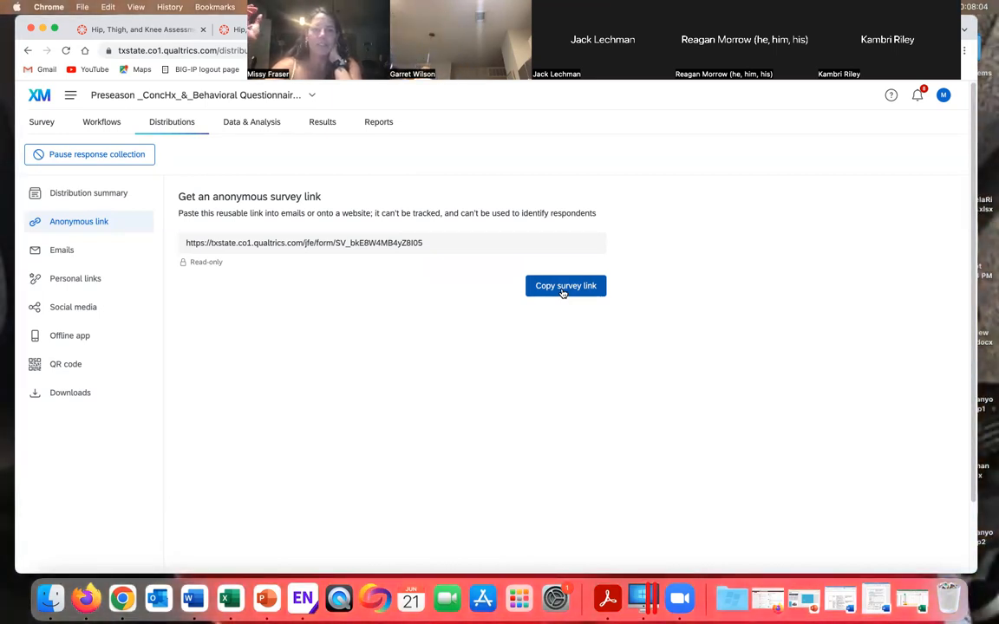
Inspect the email form for distributing the survey by email and cancel it without sending
click(72, 254)
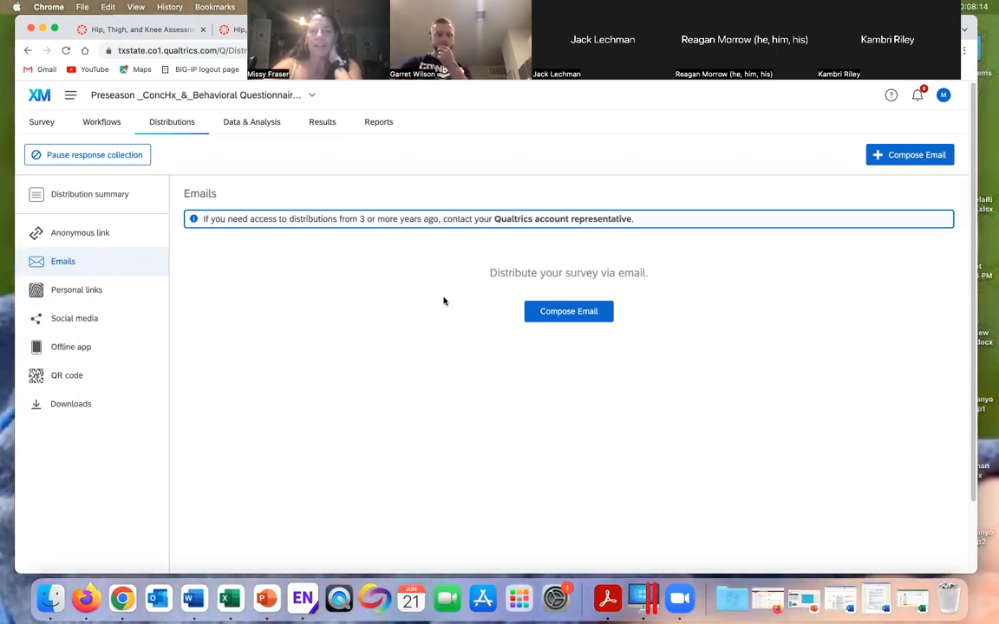
click(566, 313)
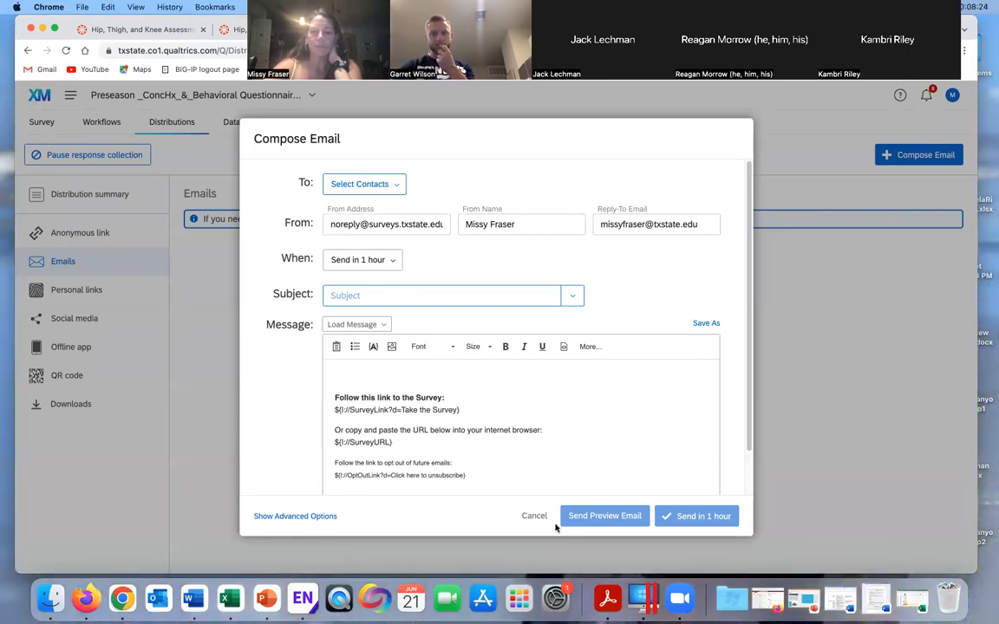
click(529, 518)
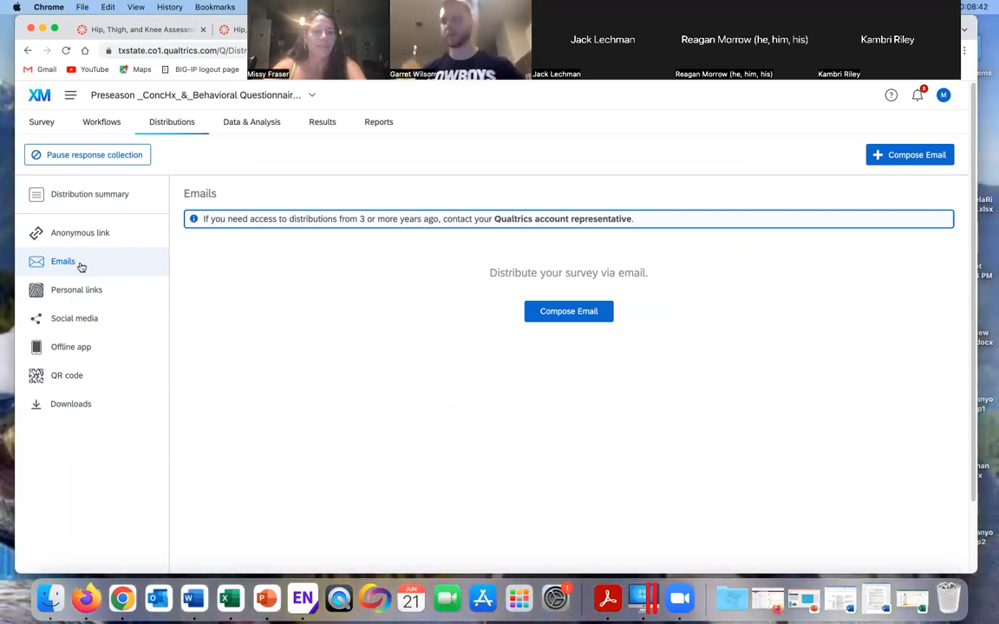
Compose a new survey email and browse the contact lists in the personal library, closing them without choosing recipients
click(580, 311)
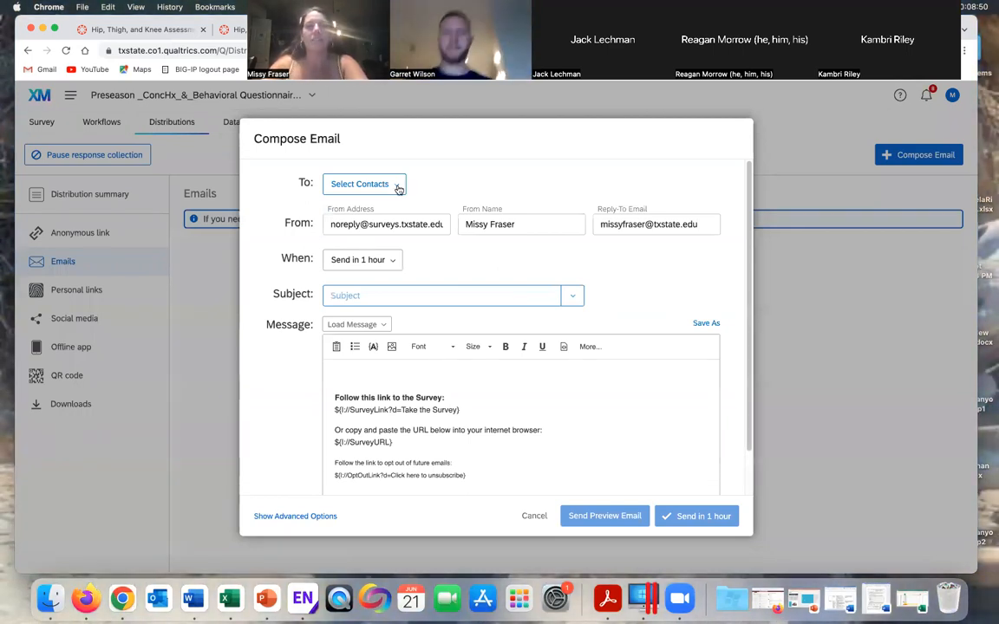
click(398, 186)
mouse_move(395, 208)
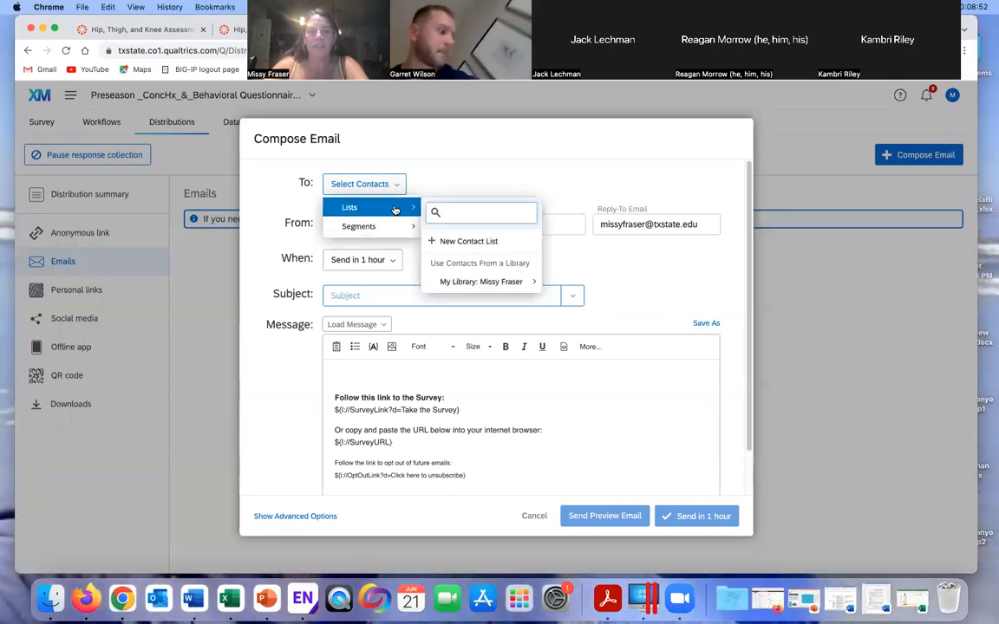
mouse_move(446, 279)
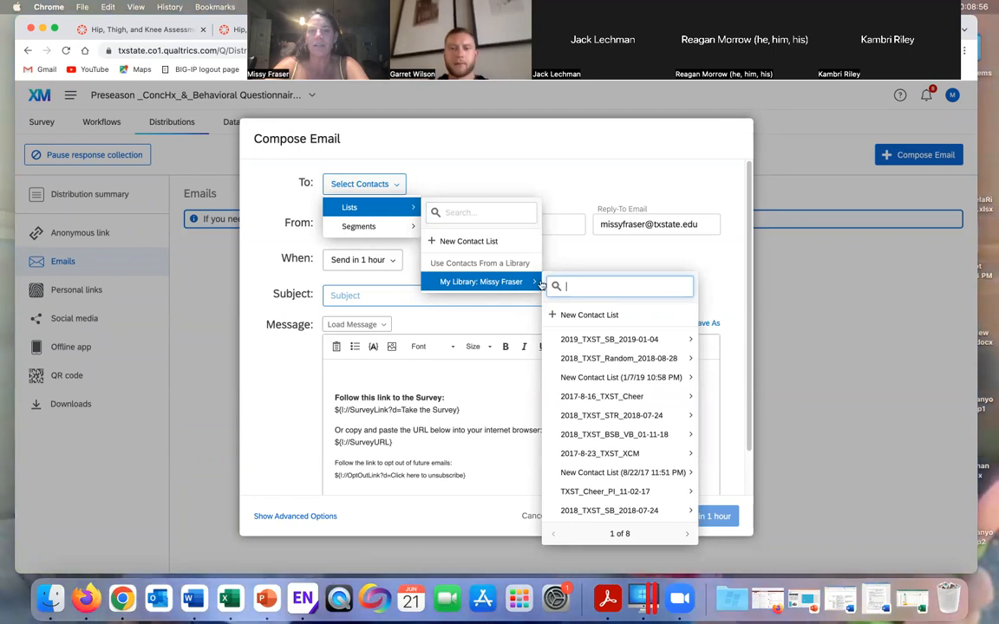
mouse_move(584, 382)
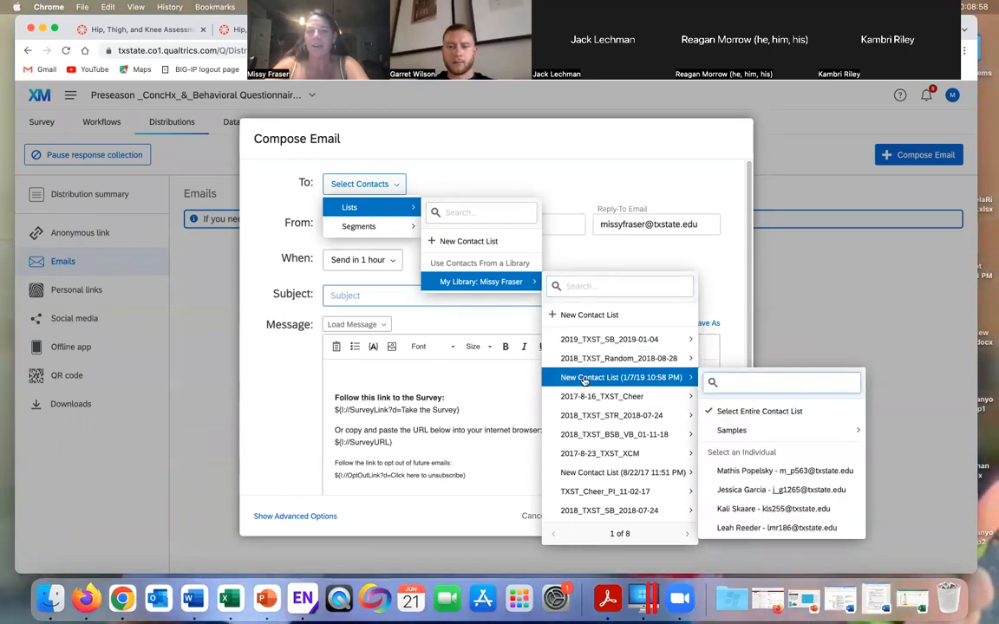
mouse_move(602, 509)
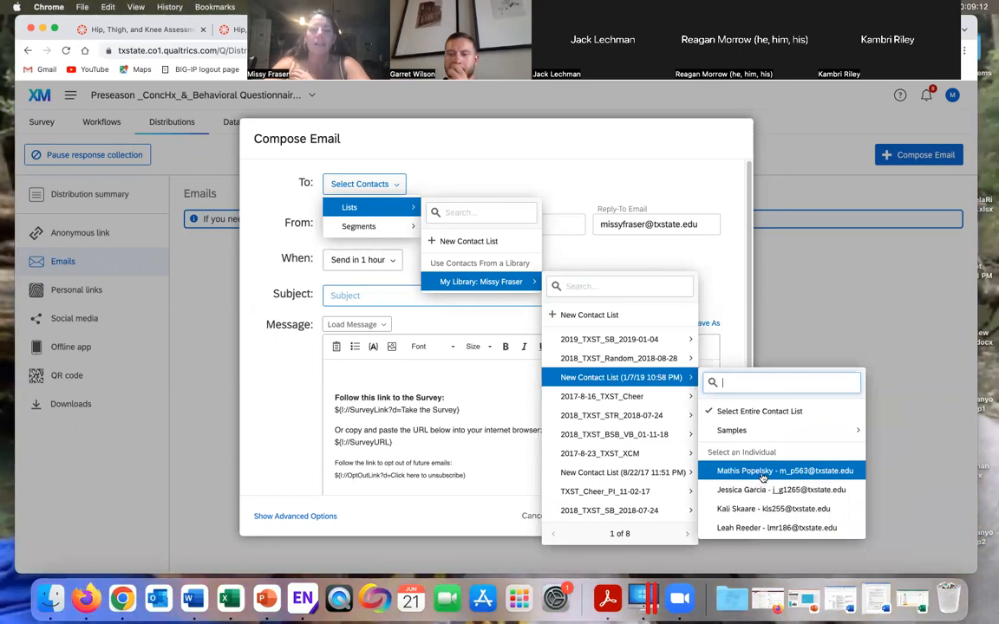
click(731, 273)
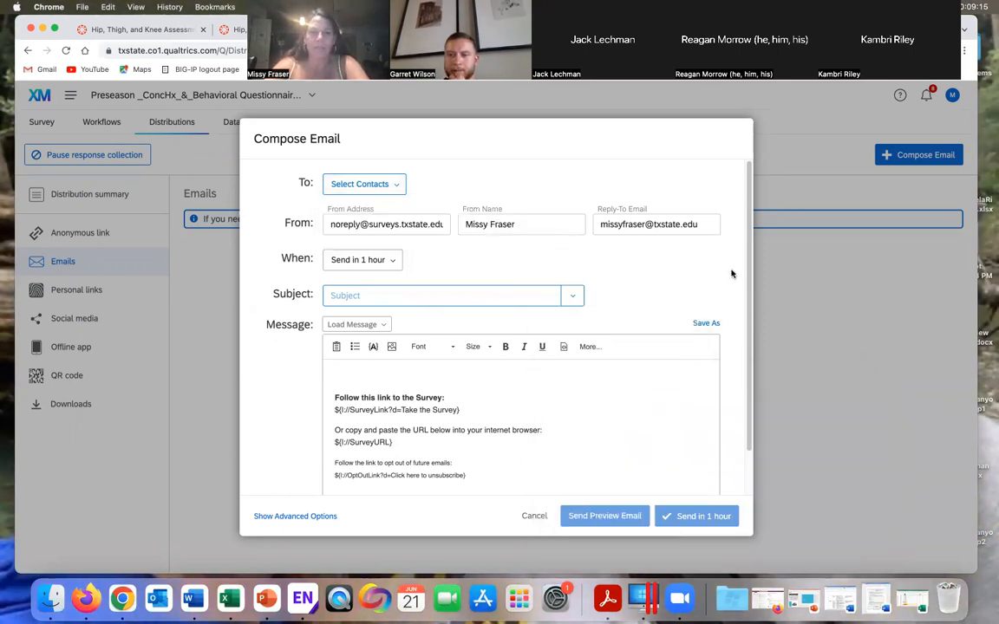
Review the email's send-time options without changing them, and place the cursor in the empty subject line
click(390, 261)
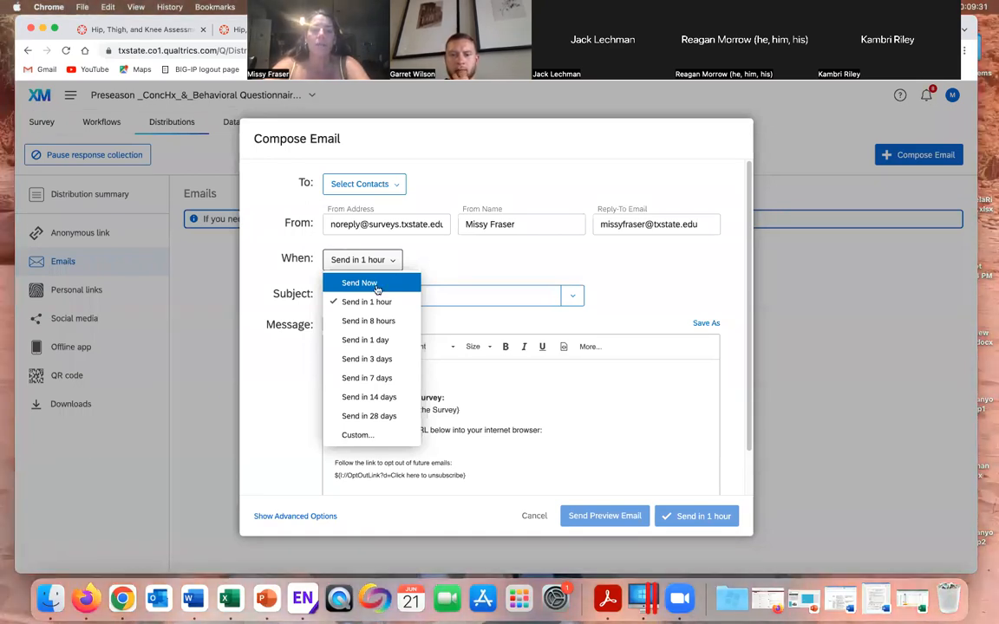
click(434, 261)
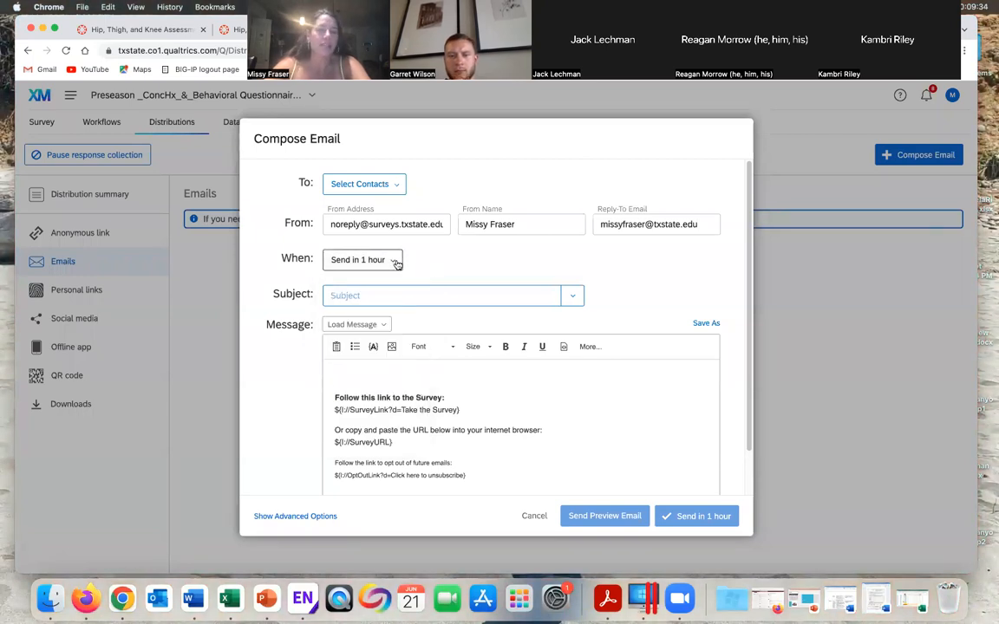
click(369, 297)
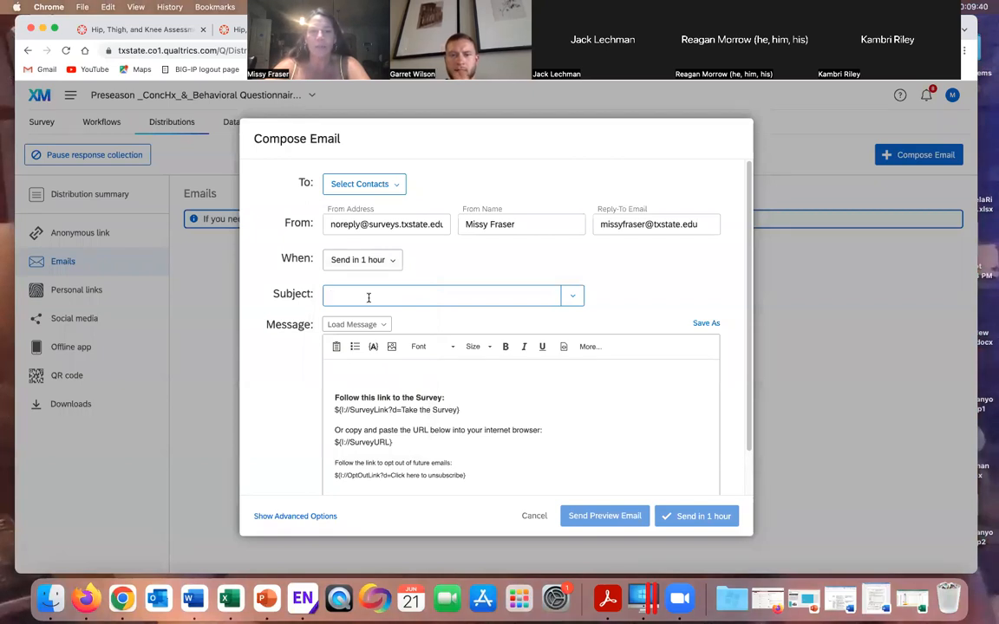
Examine the email message body, highlighting first the opt-out text and link, and separately the survey link and URL lines
click(353, 373)
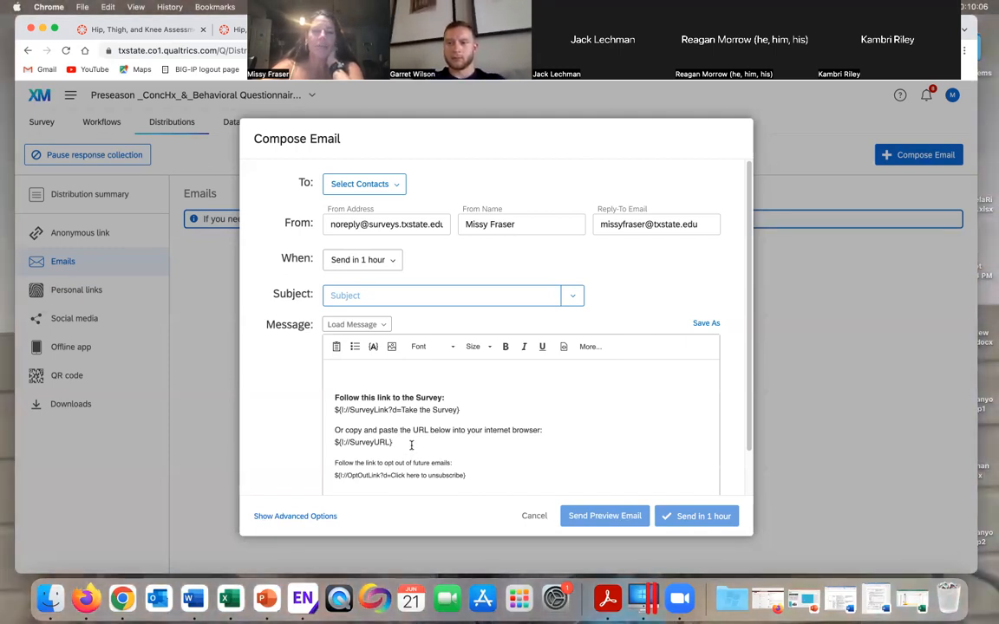
drag(330, 464, 481, 477)
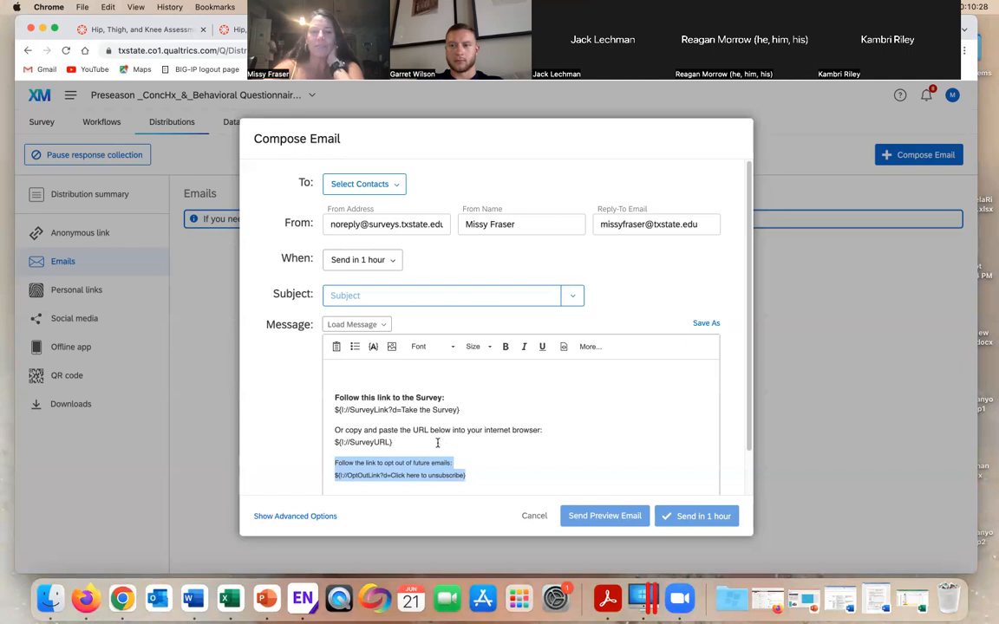
click(431, 445)
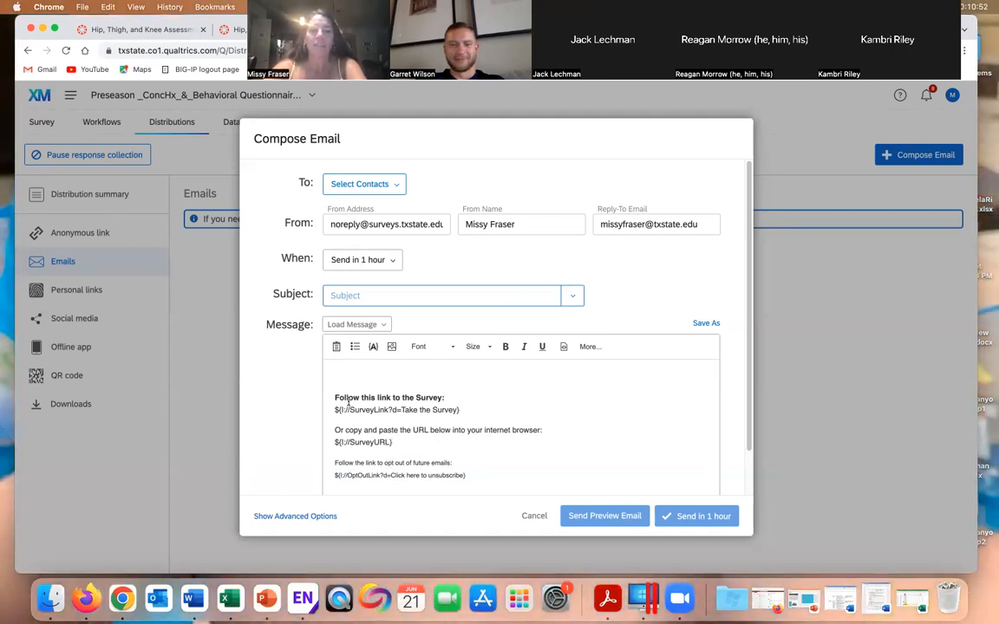
drag(332, 397, 407, 446)
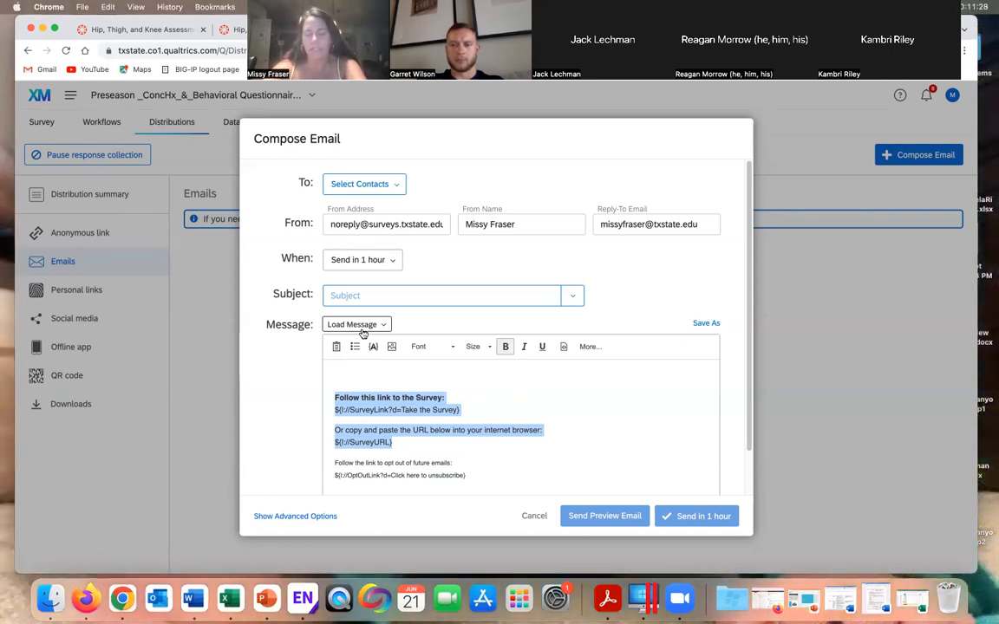
Review the survey email's send-time options, including the custom choice, without changing them, and cancel the email without sending it
click(386, 260)
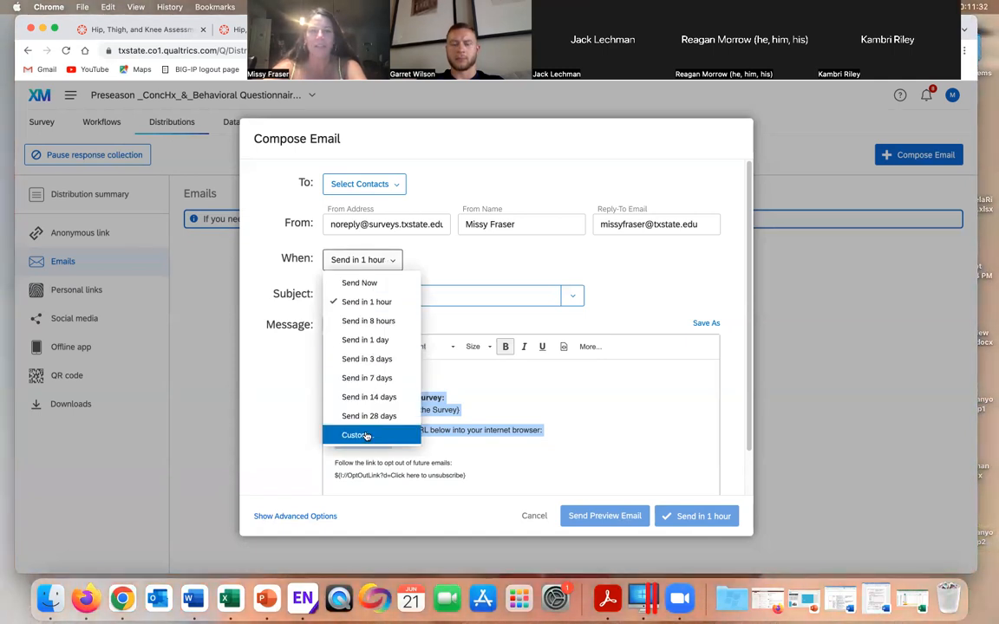
click(452, 269)
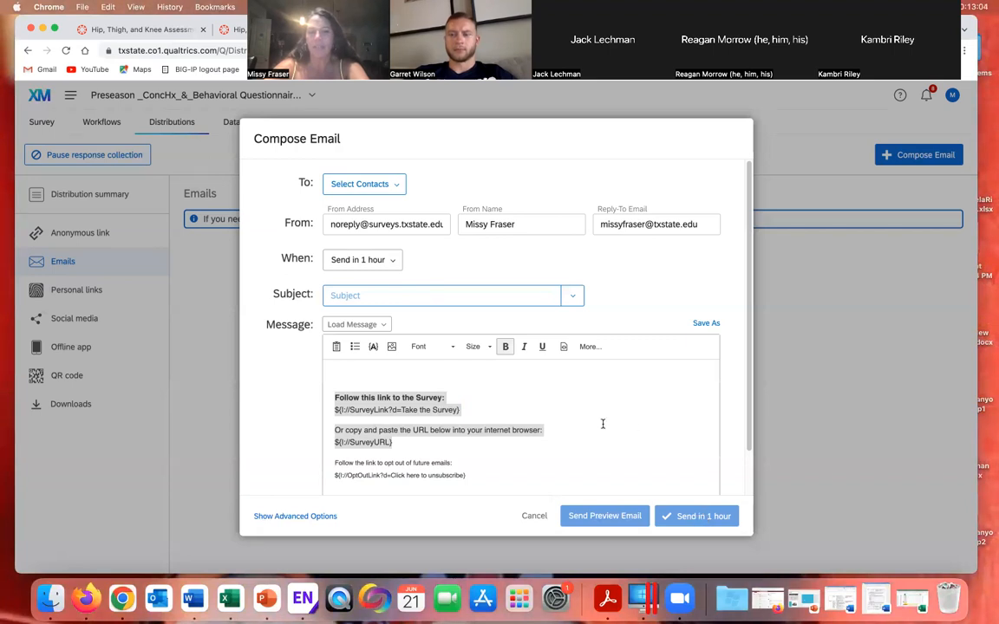
click(537, 516)
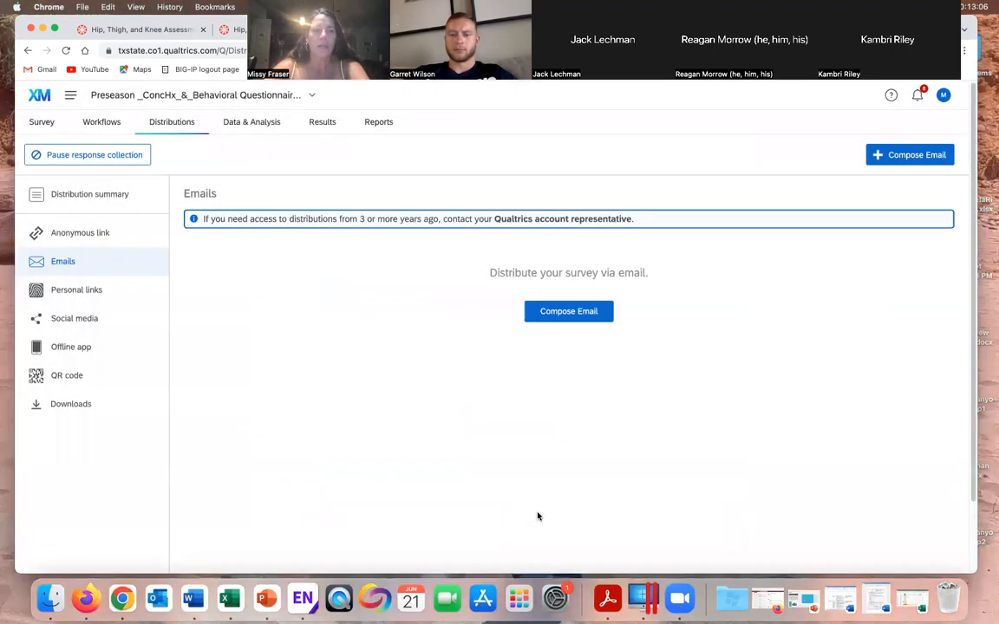
Export the survey's recorded responses from the data table as a CSV file with all fields and choice text
click(247, 123)
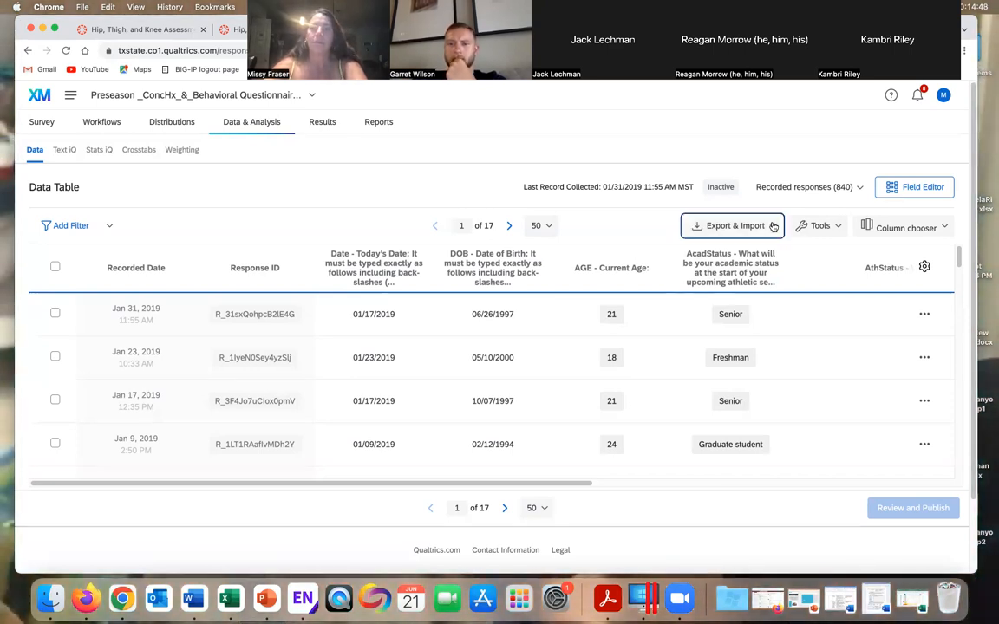
click(772, 226)
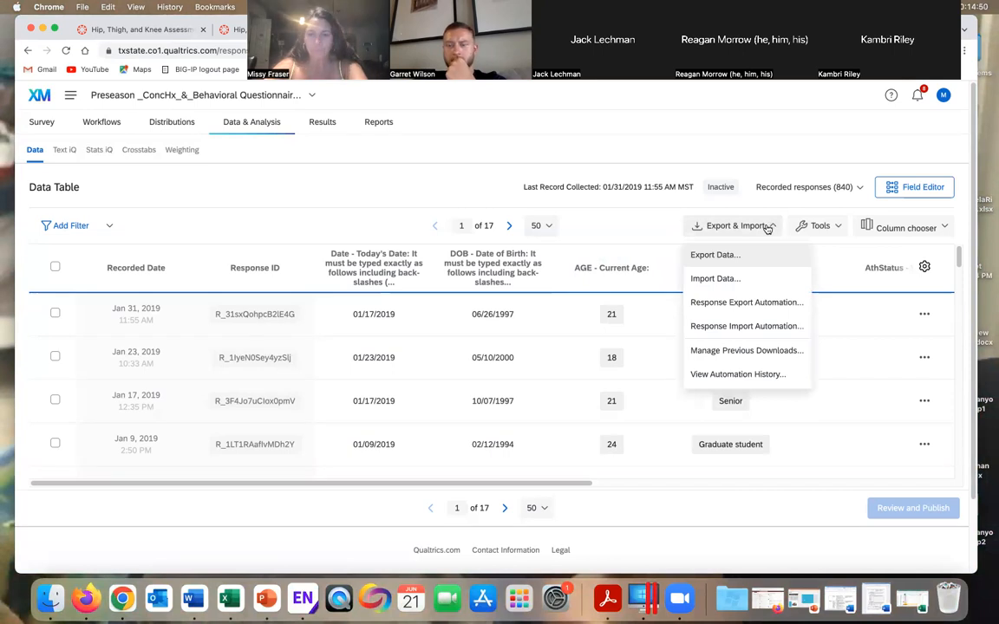
click(716, 256)
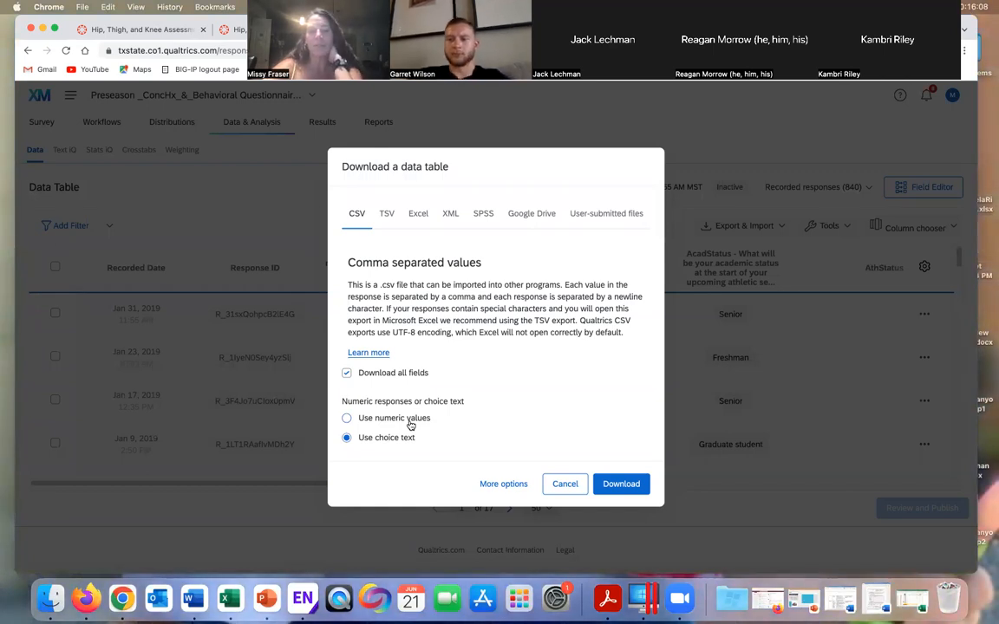
click(622, 484)
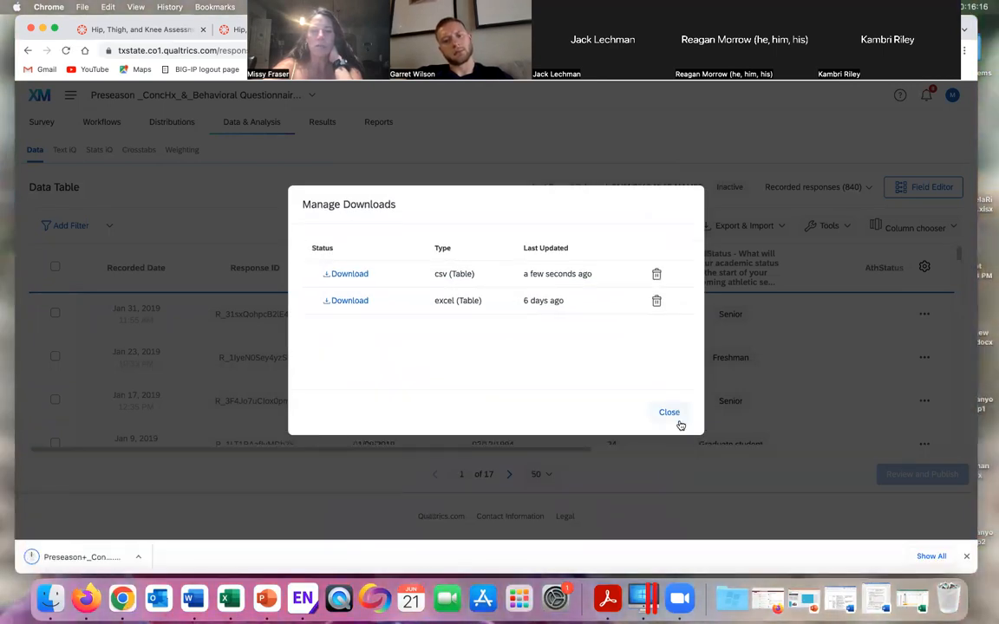
click(670, 414)
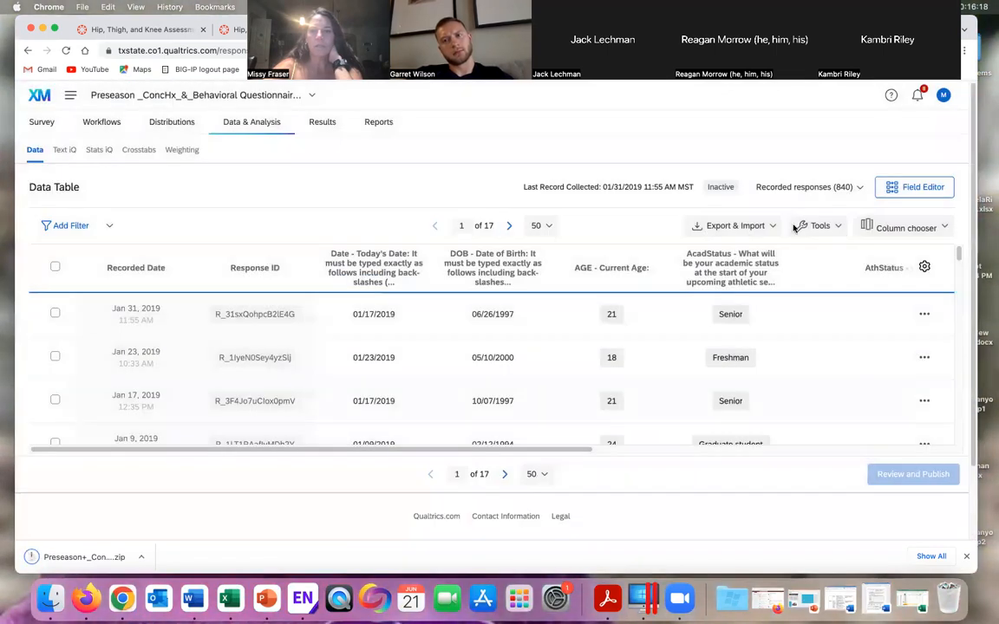
Export the response data again as a CSV file with all fields, using numeric values for the responses
click(773, 227)
click(718, 257)
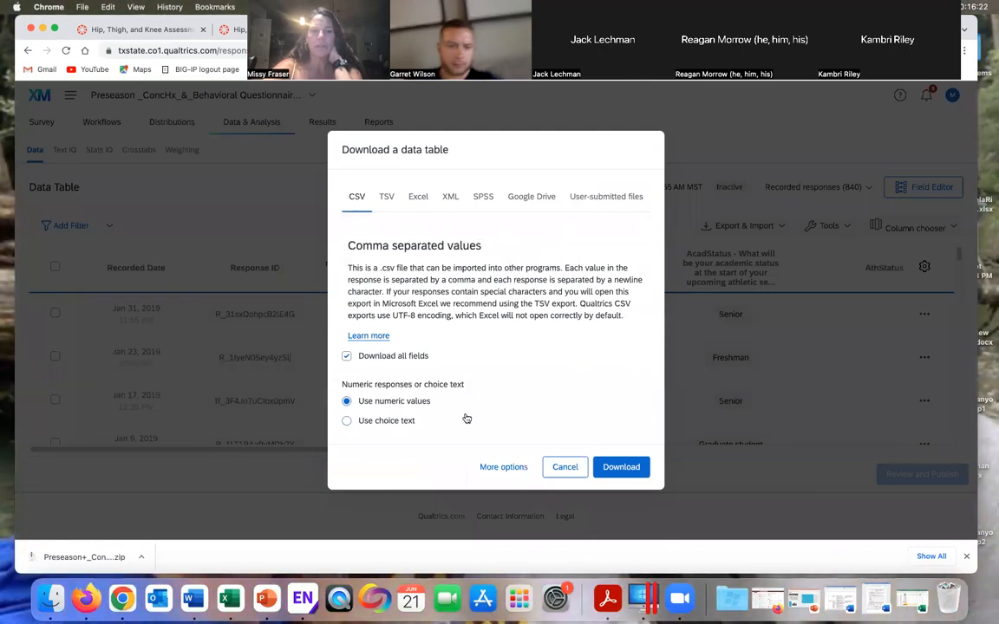
click(621, 468)
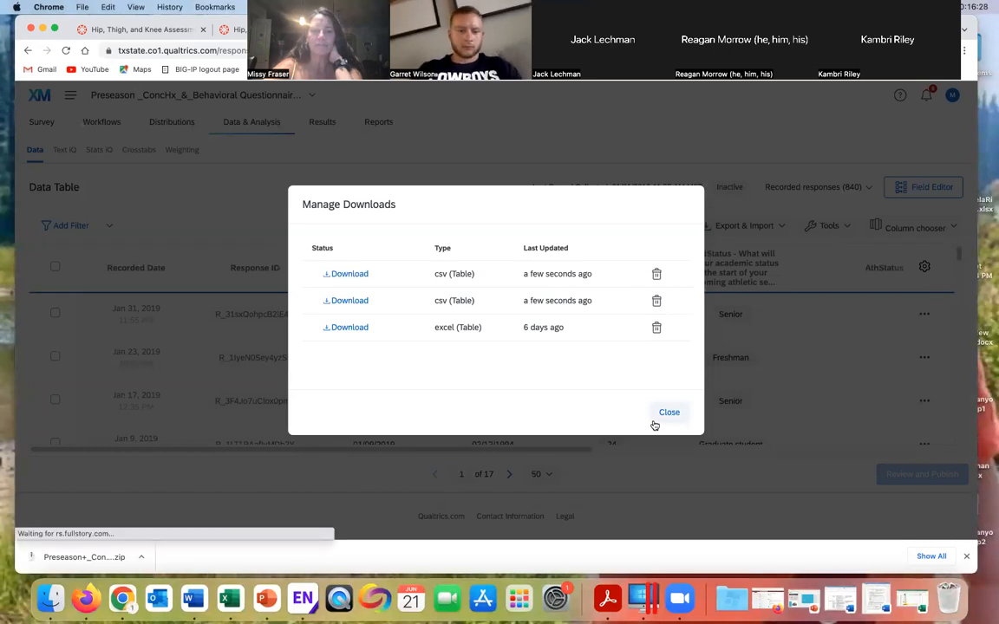
Close the download manager and open the survey's default results report at the current age question
click(670, 415)
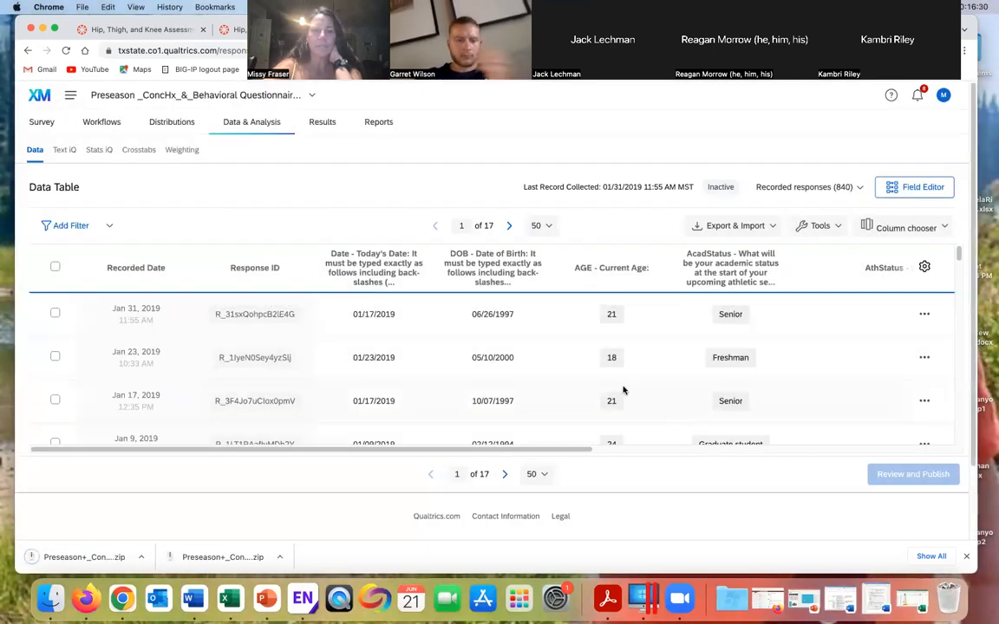
click(320, 124)
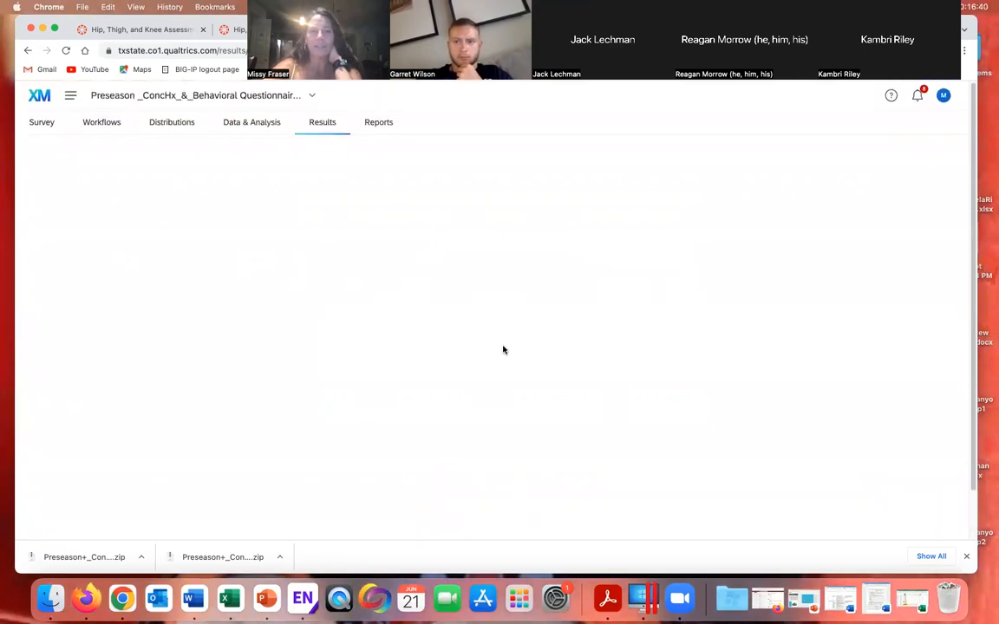
scroll(503, 350, down, 5)
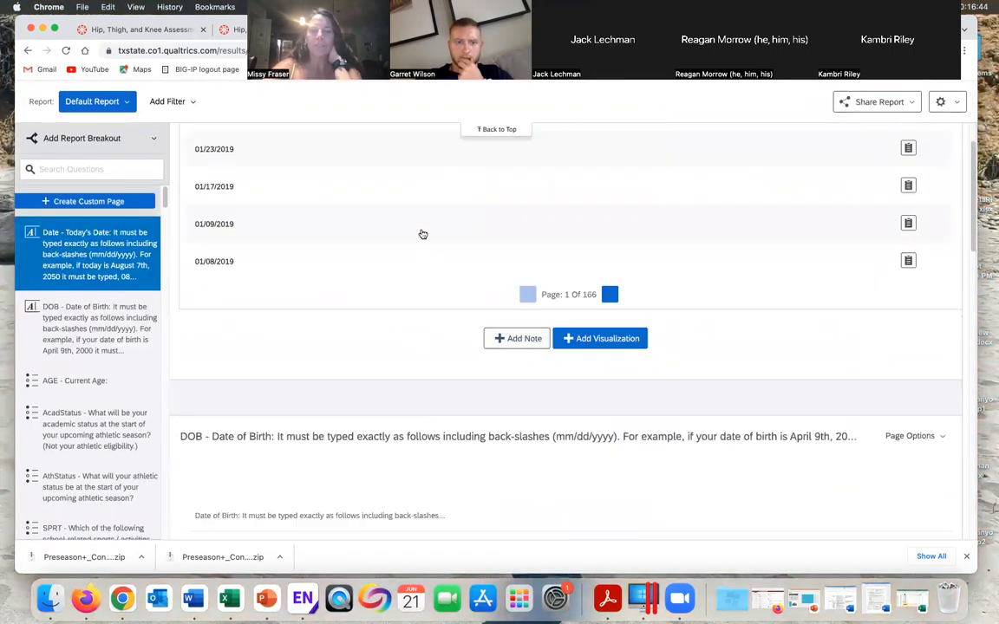
scroll(373, 257, down, 10)
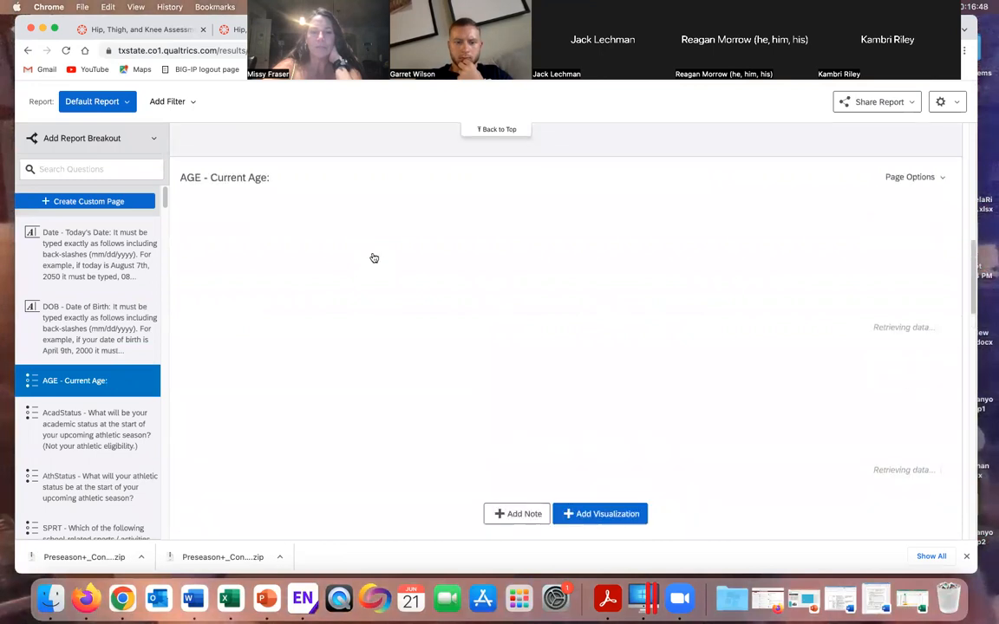
scroll(374, 257, down, 2)
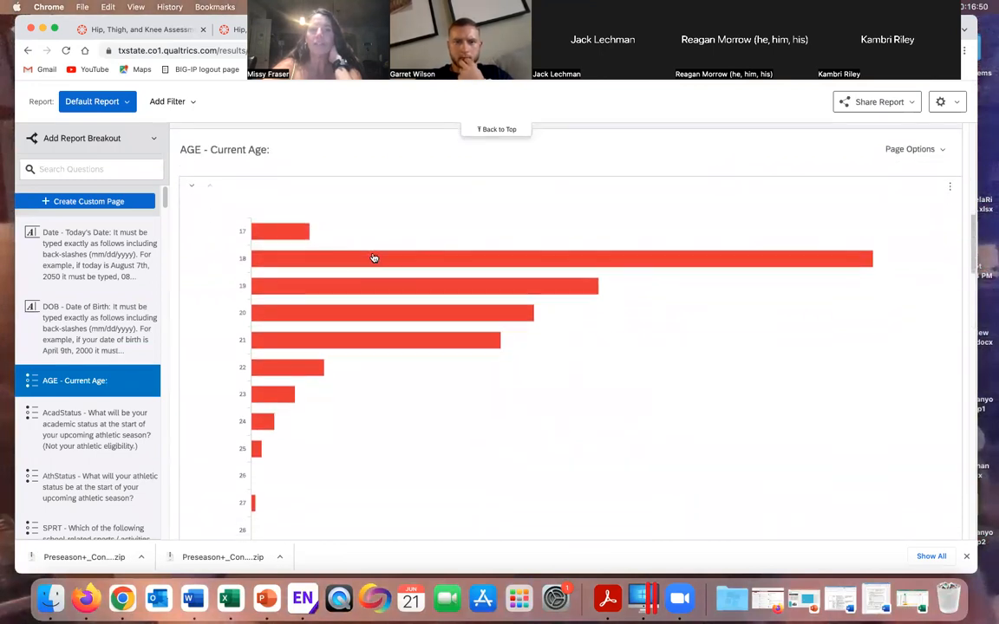
Examine the respondents' age distribution in the bar chart and the choice count table
mouse_move(468, 194)
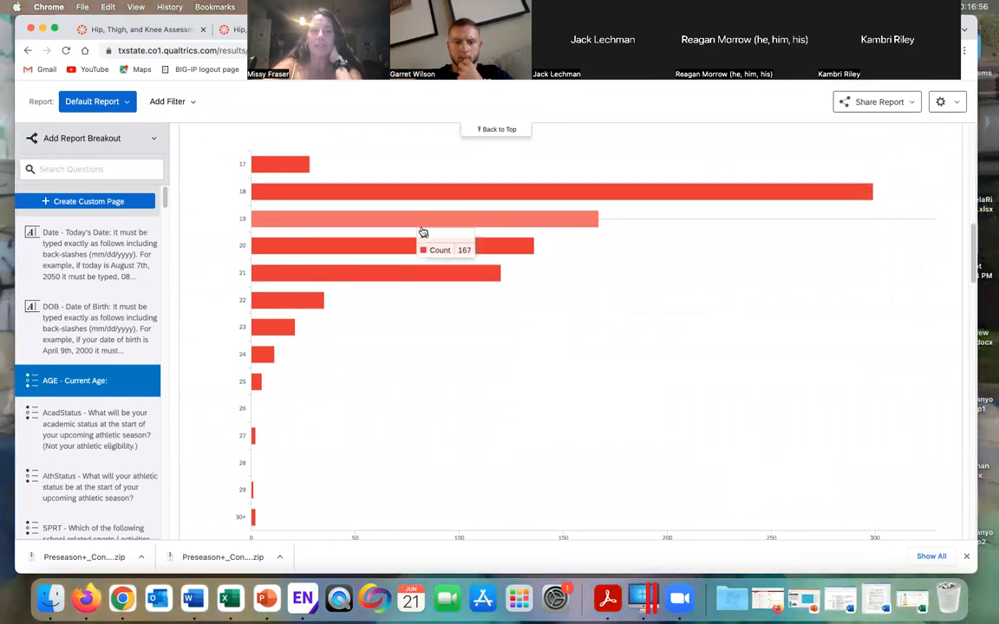
scroll(397, 341, down, 2)
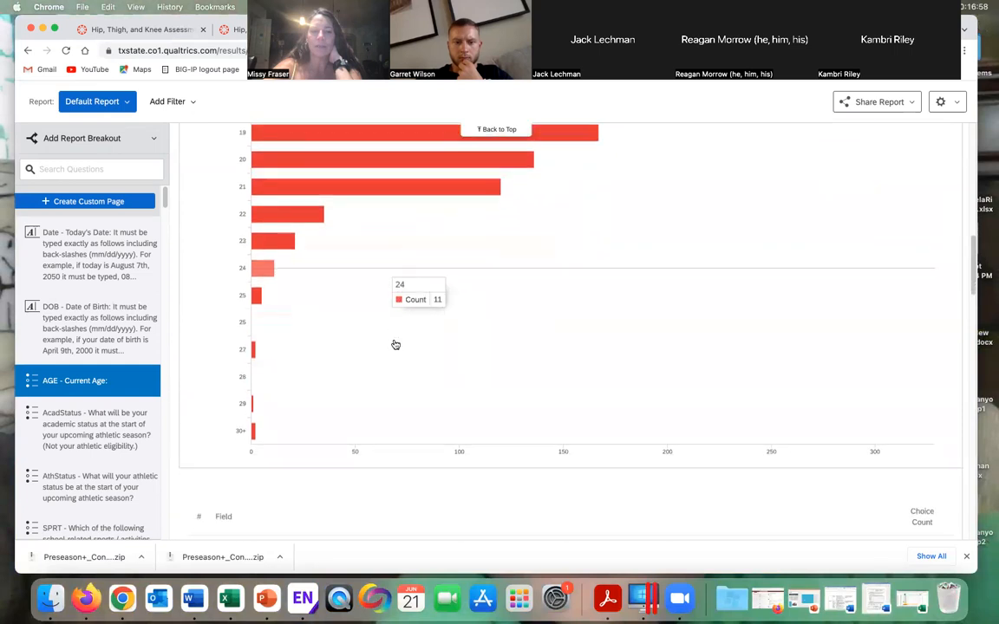
scroll(272, 436, up, 3)
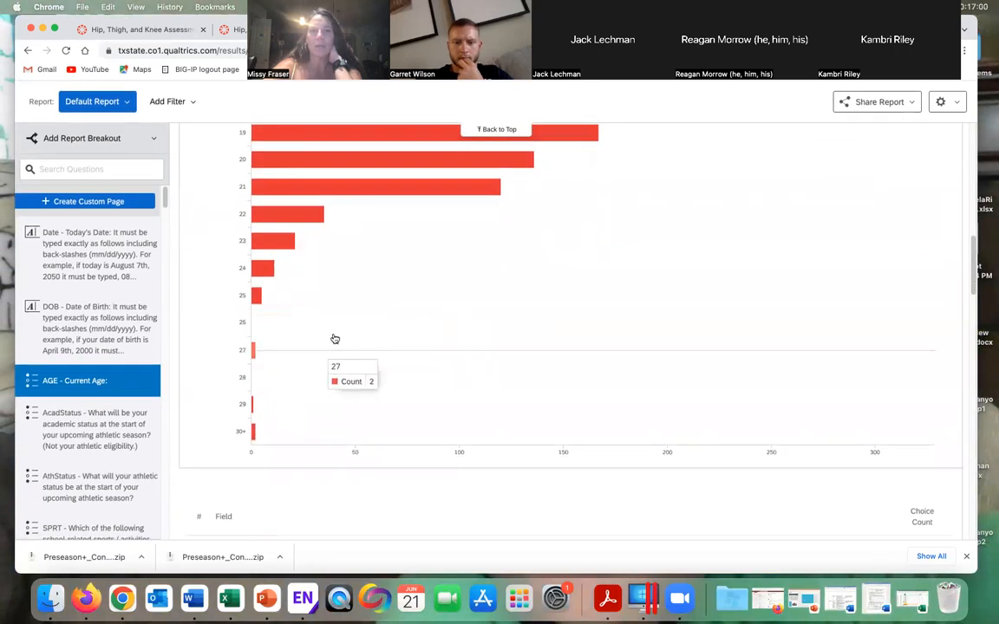
mouse_move(356, 283)
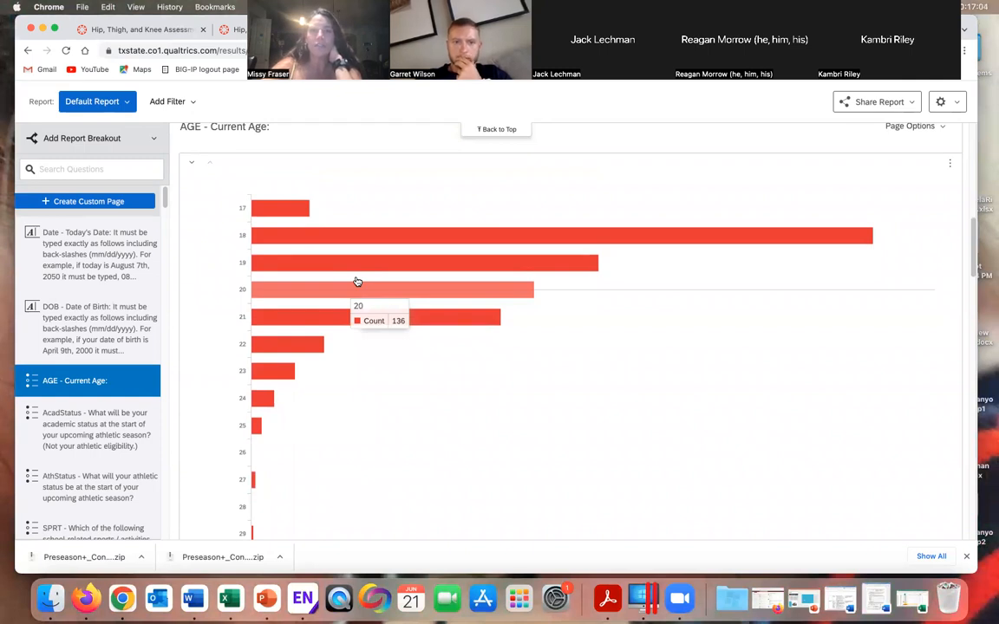
mouse_move(324, 234)
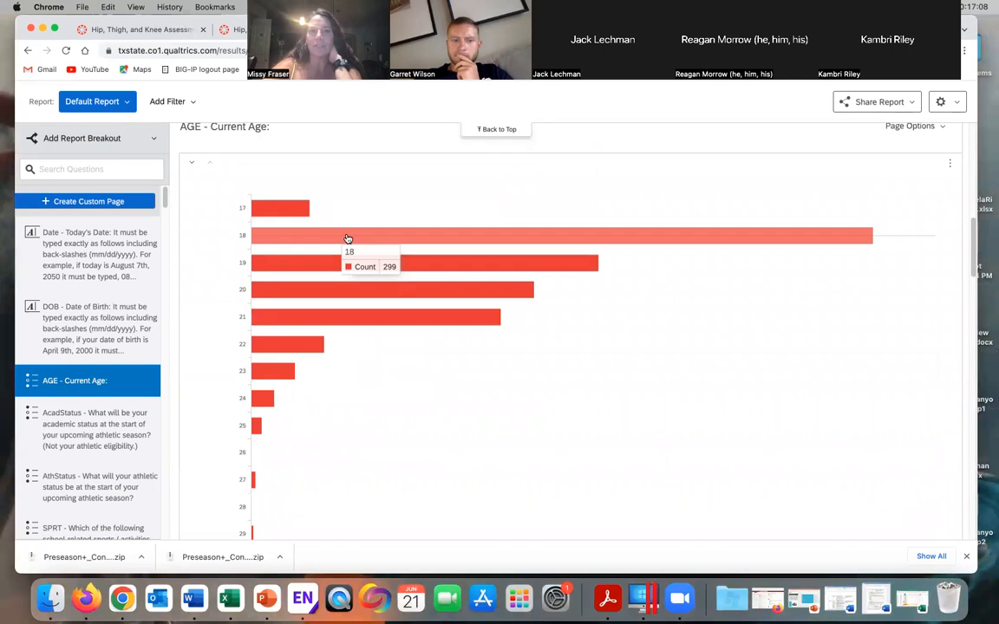
mouse_move(383, 418)
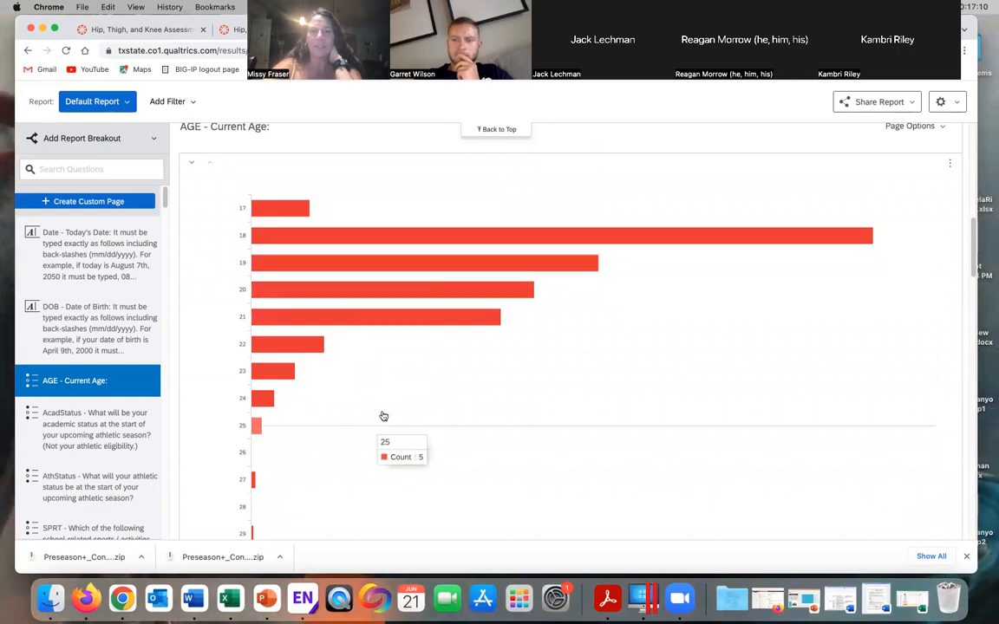
scroll(478, 422, down, 1)
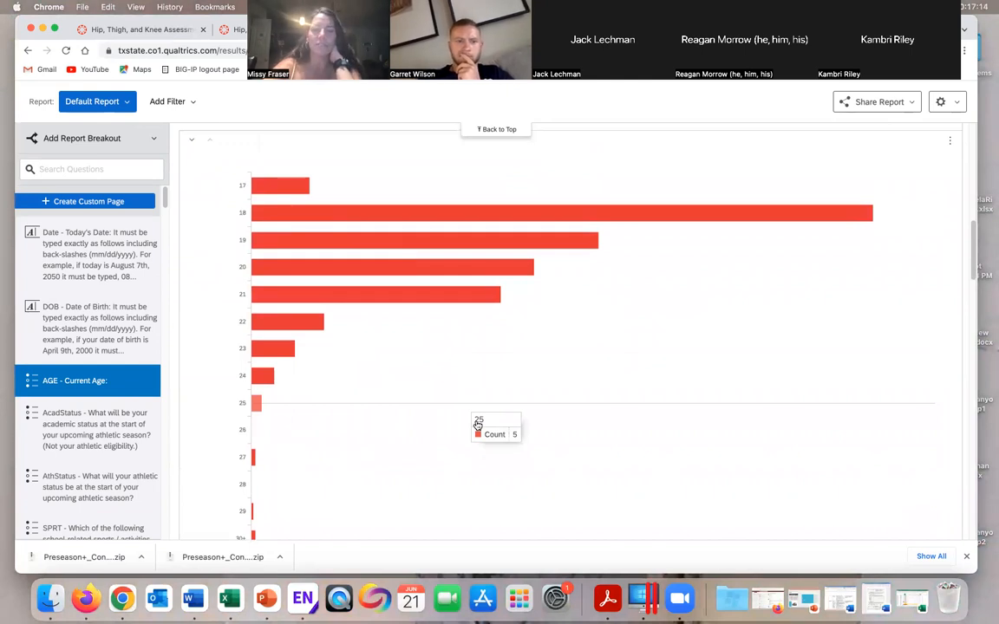
scroll(478, 423, down, 2)
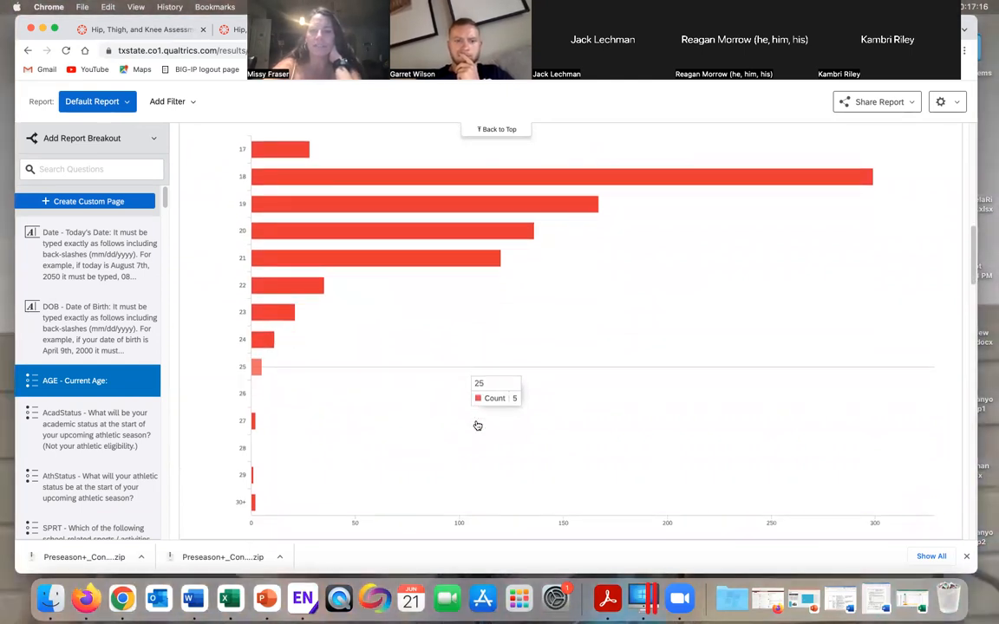
scroll(478, 426, down, 1)
scroll(478, 426, down, 10)
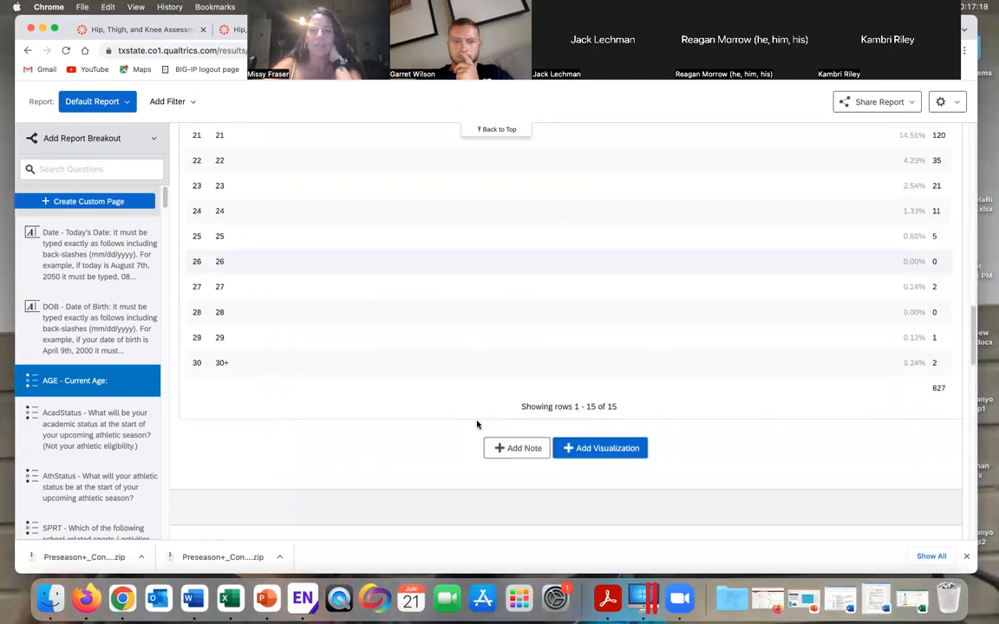
scroll(478, 426, up, 5)
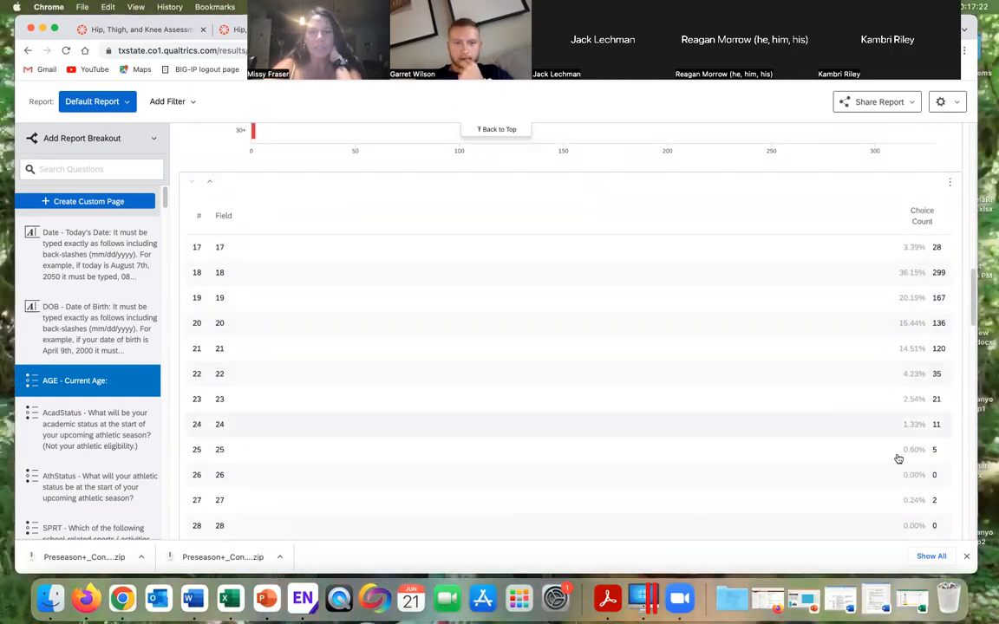
Examine the academic status chart, including the count for graduate students
scroll(697, 406, down, 4)
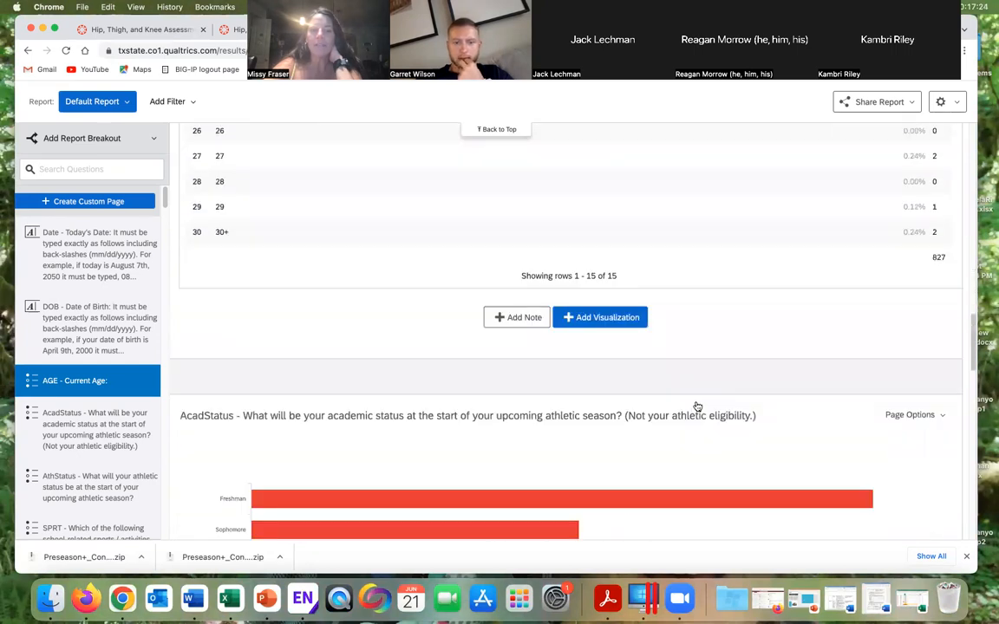
scroll(696, 406, down, 4)
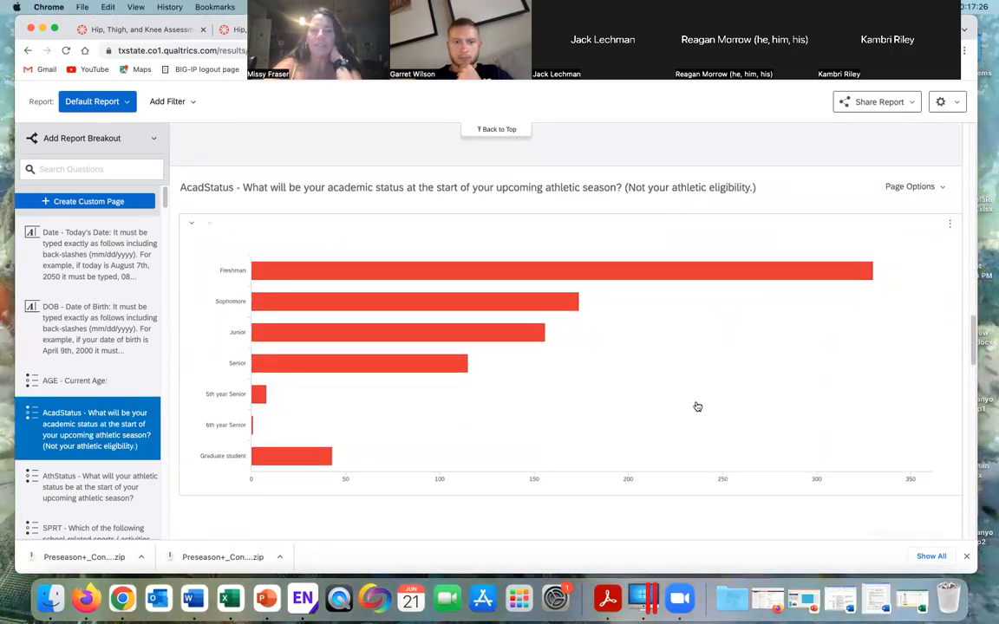
mouse_move(664, 250)
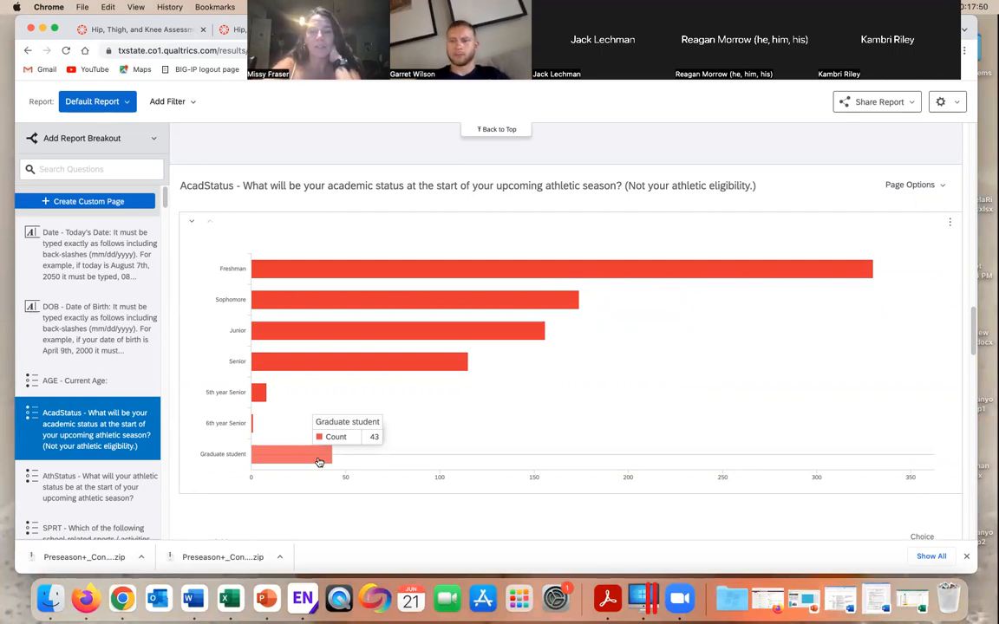
Examine the athletic status chart, checking the counts for true freshmen, red-shirt freshmen and seniors
scroll(319, 463, down, 5)
scroll(319, 462, down, 8)
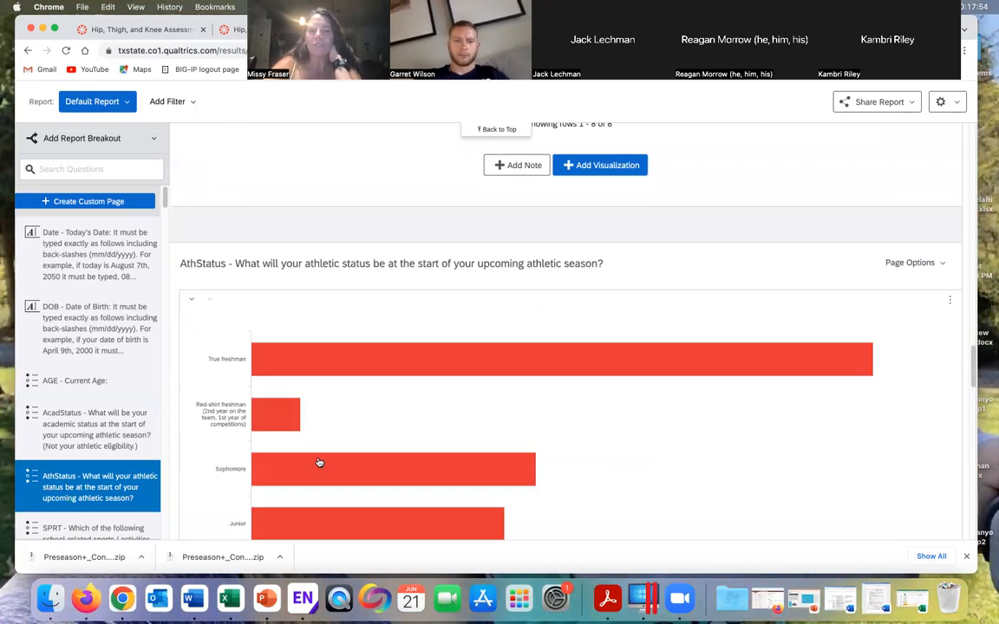
scroll(319, 462, down, 7)
scroll(319, 462, down, 1)
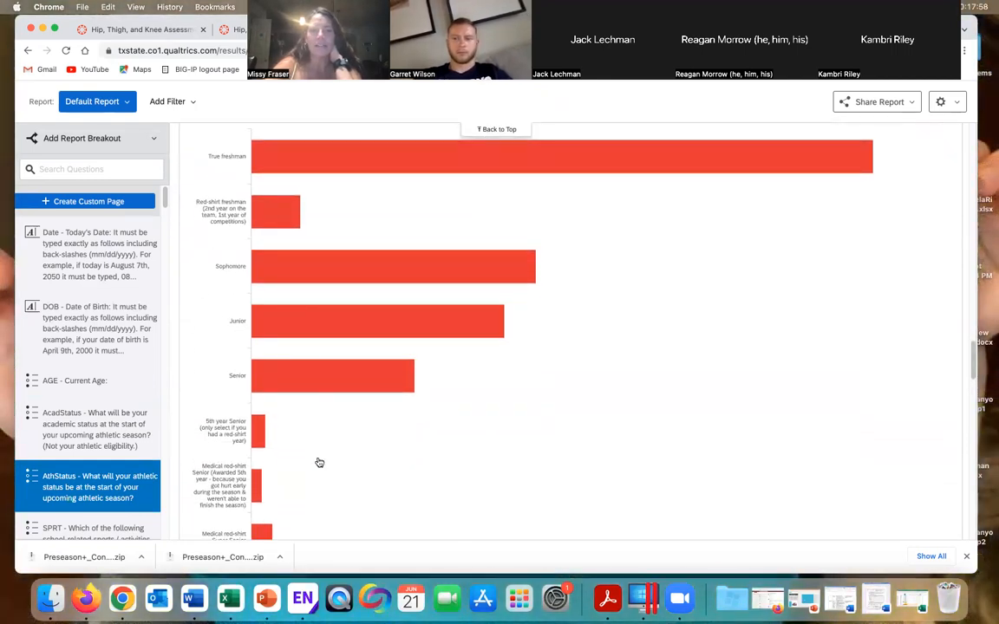
scroll(319, 462, up, 1)
scroll(319, 462, down, 5)
scroll(317, 461, up, 5)
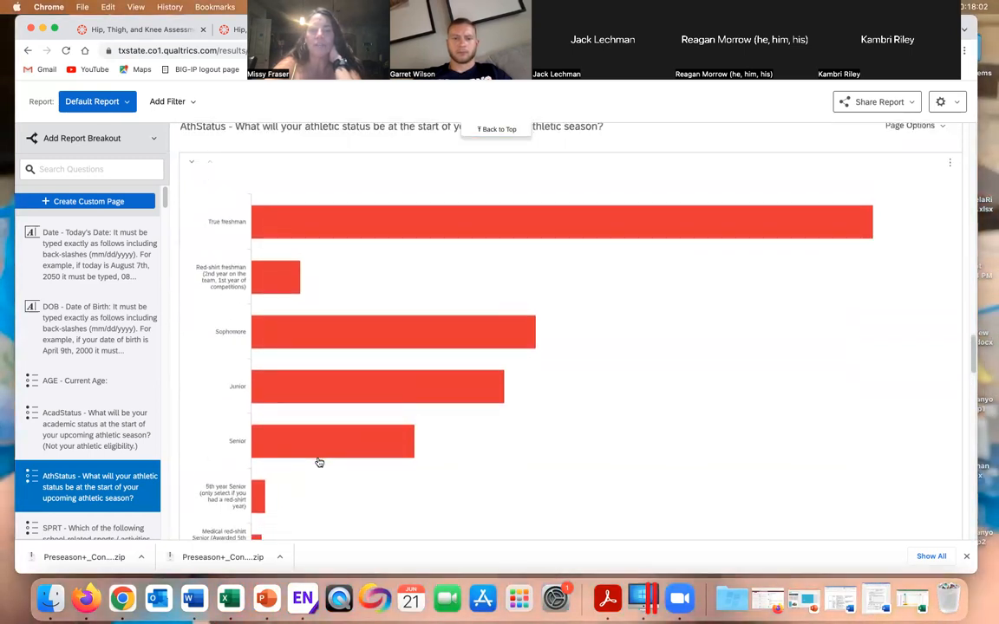
mouse_move(461, 270)
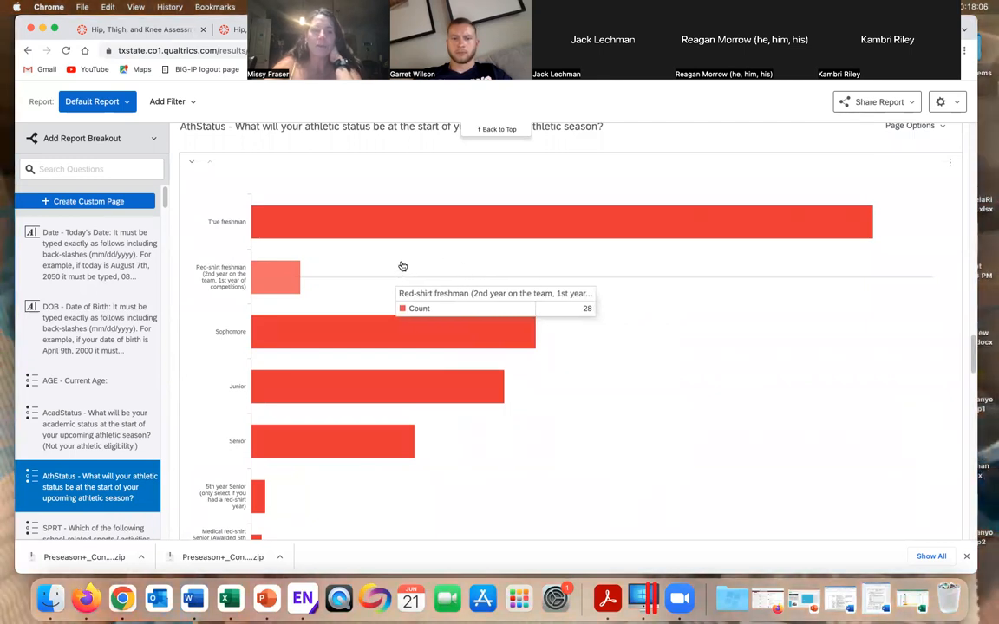
mouse_move(409, 219)
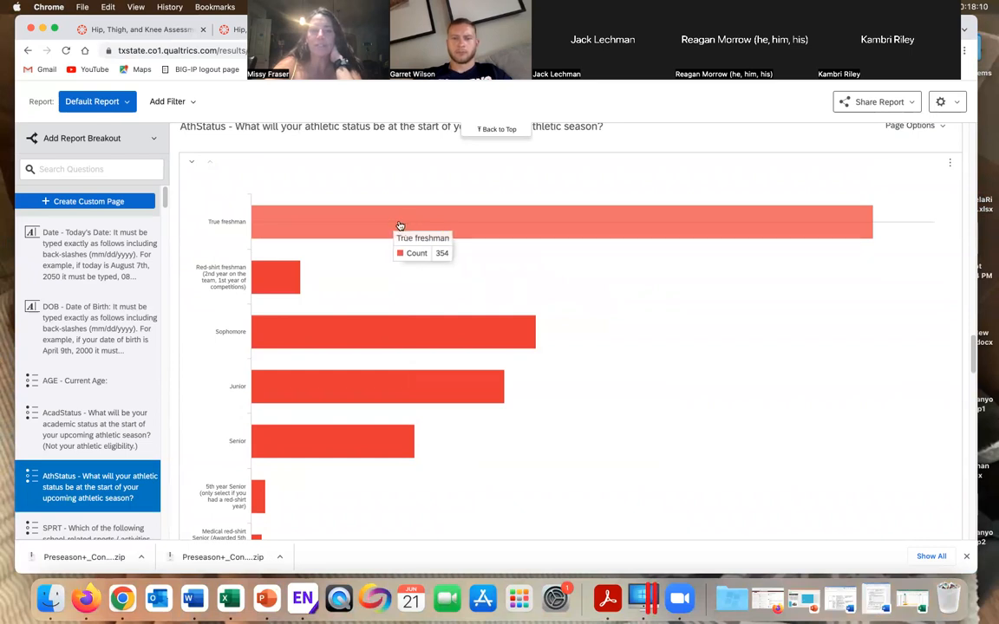
mouse_move(349, 475)
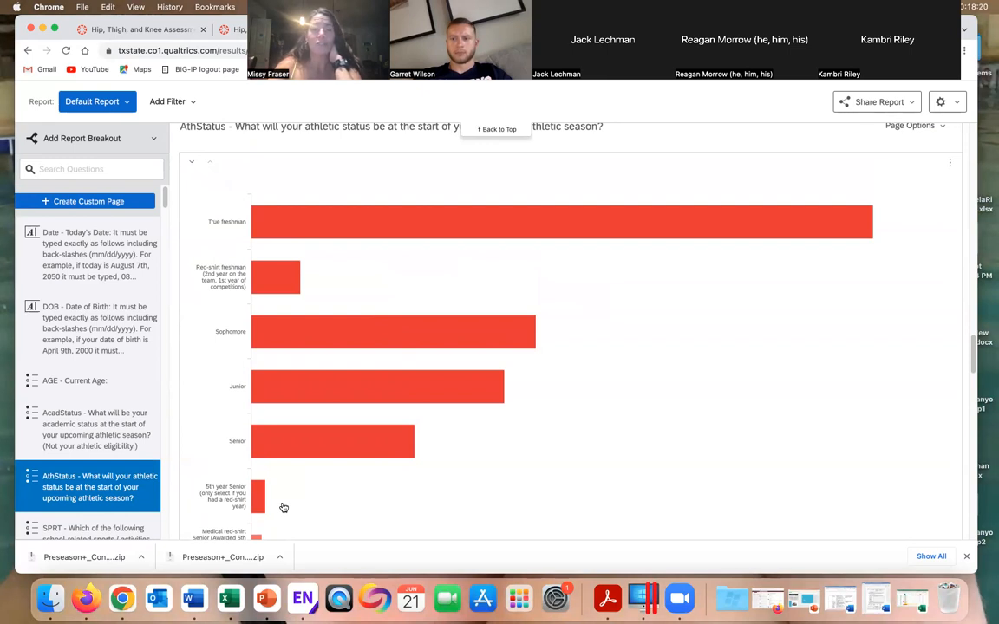
mouse_move(381, 499)
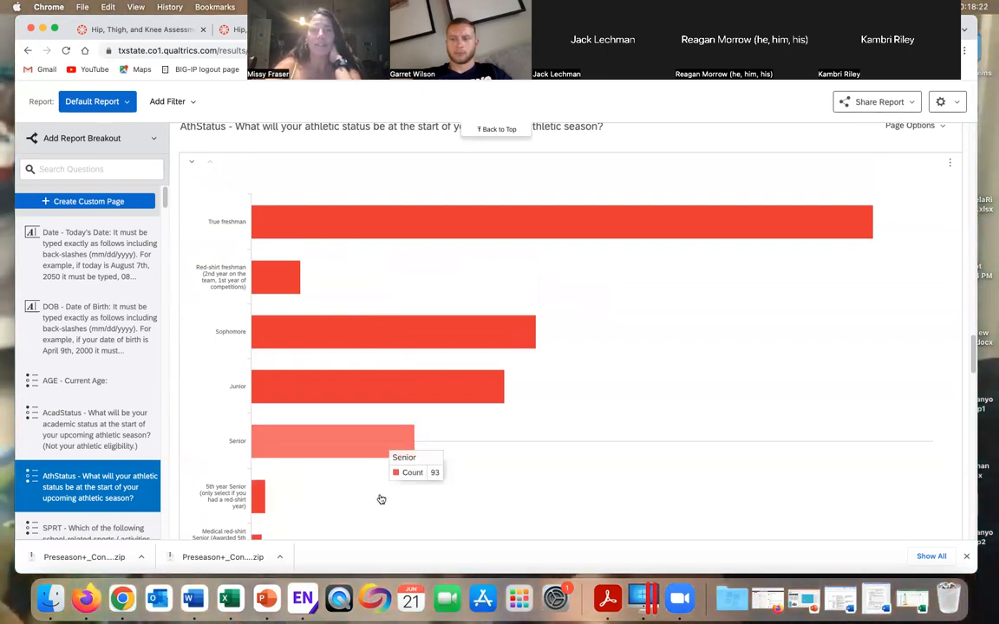
Review the athletic status choice count table and compare it with the chart
scroll(432, 416, down, 2)
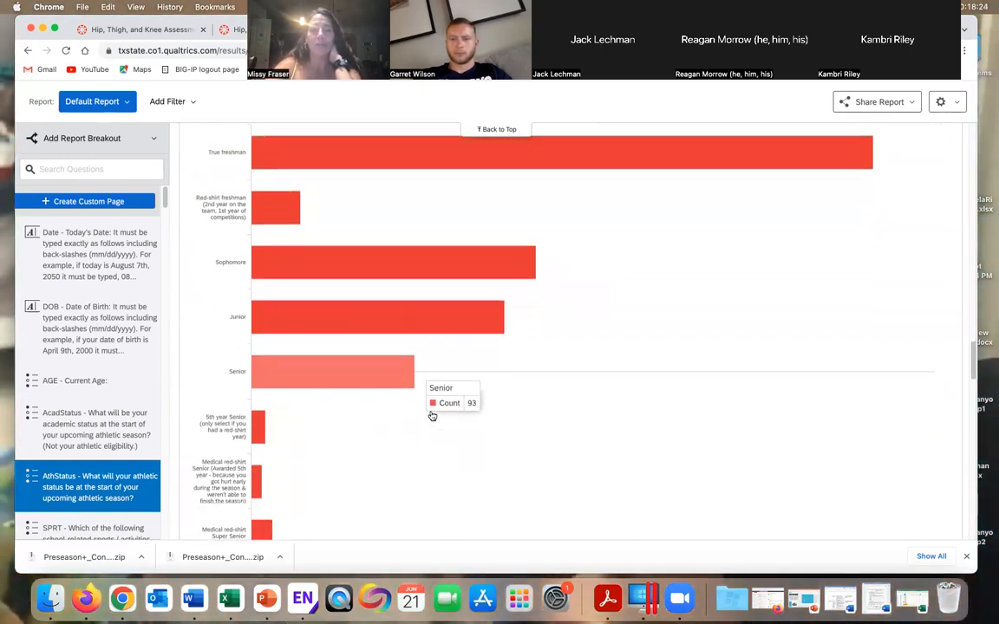
scroll(432, 416, down, 10)
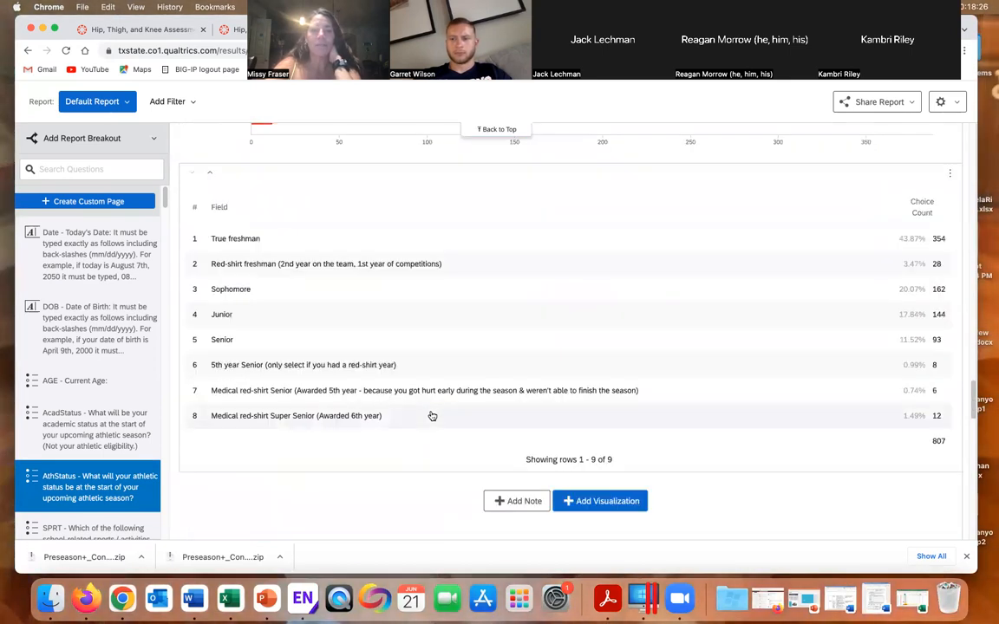
scroll(431, 416, up, 10)
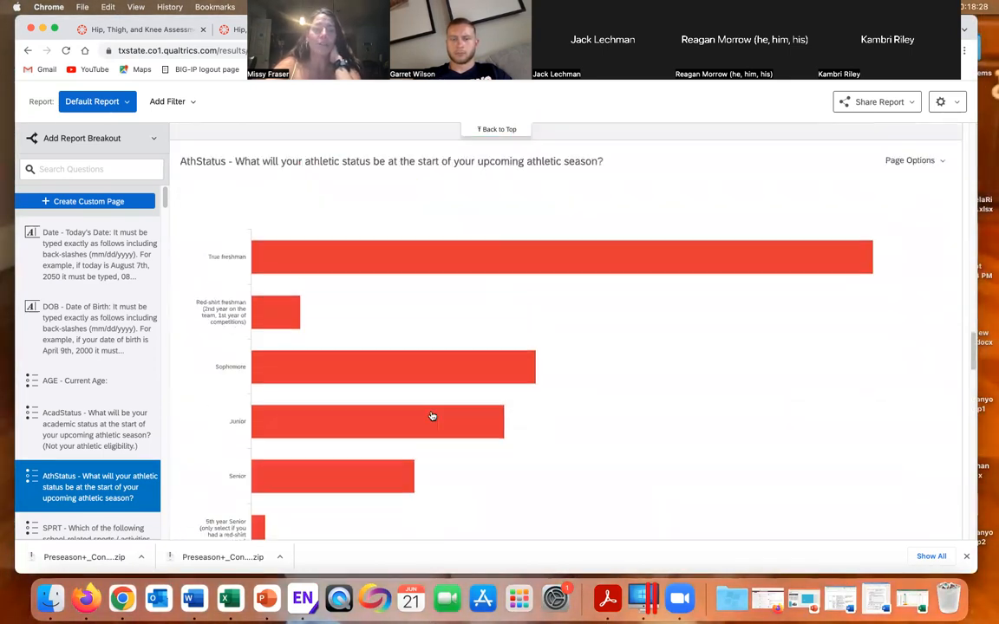
scroll(432, 416, down, 1)
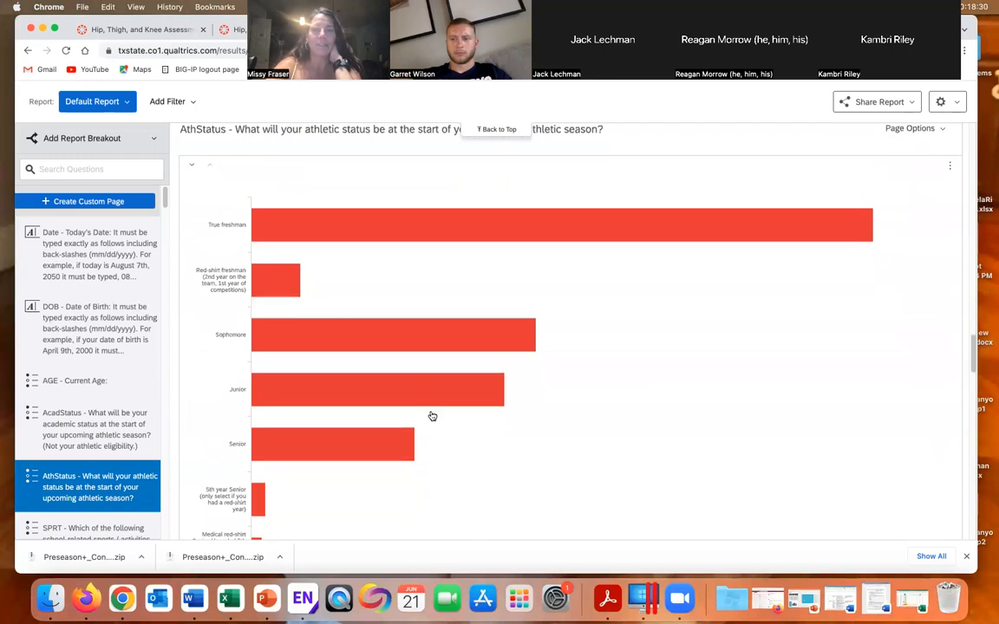
mouse_move(491, 366)
scroll(488, 366, down, 1)
Leave the question results and open the project's Reports page
scroll(489, 365, up, 15)
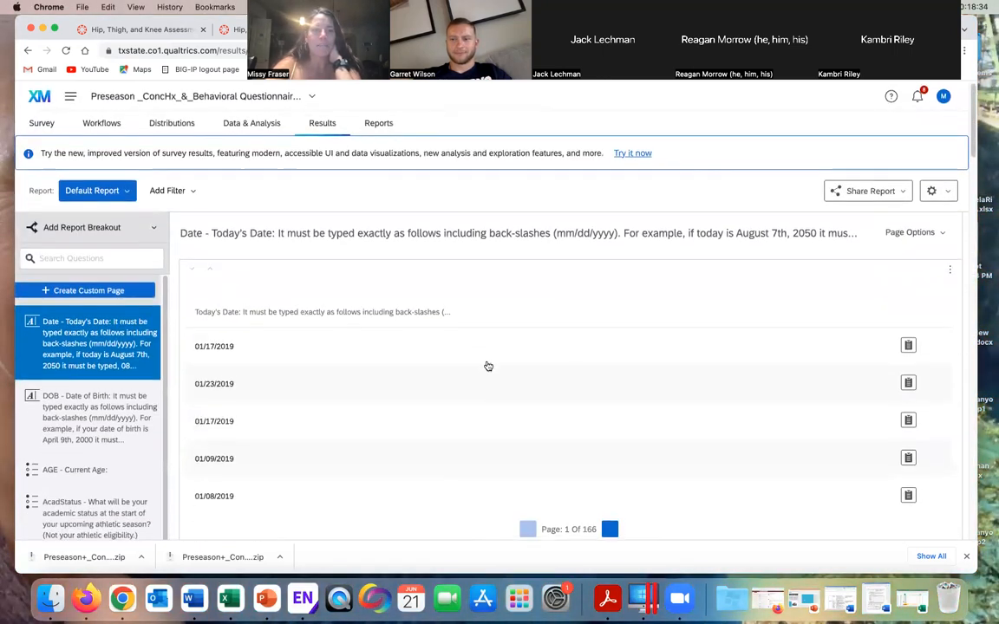
click(374, 123)
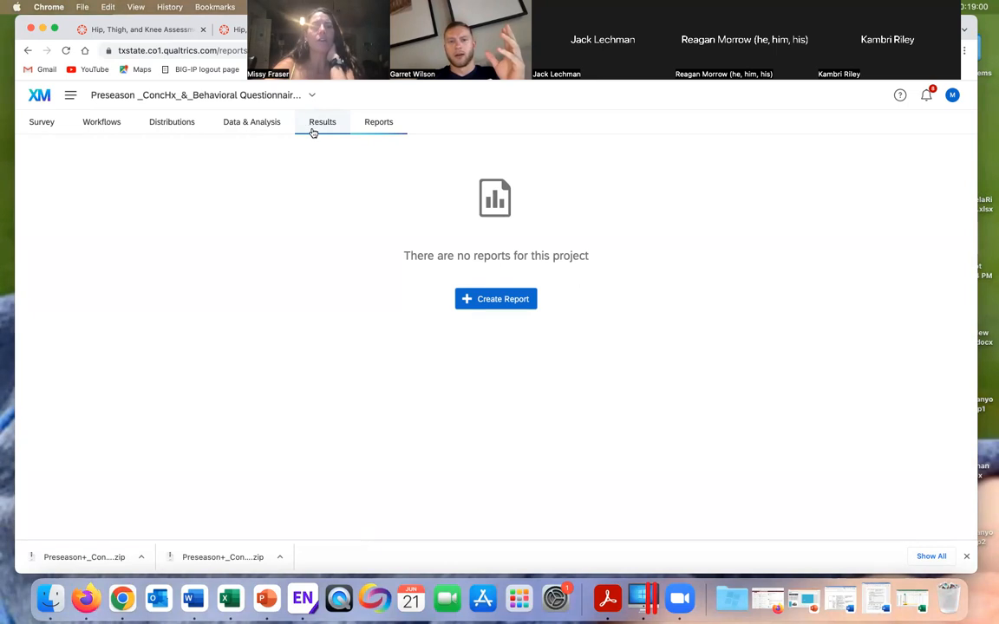
Open the Messages Library and look through the saved email invites and reminders in all folders
click(71, 97)
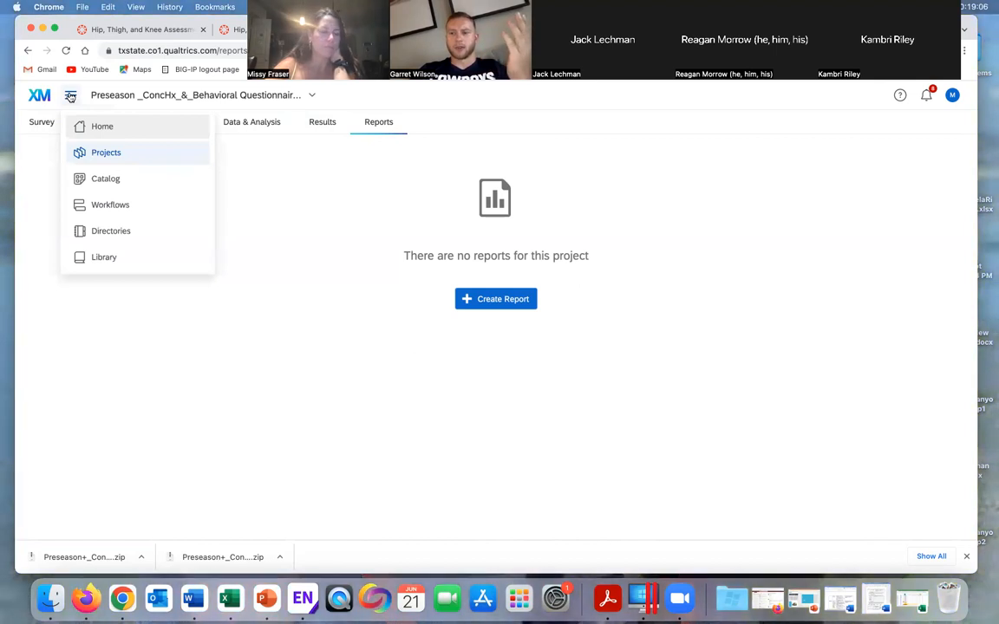
click(119, 257)
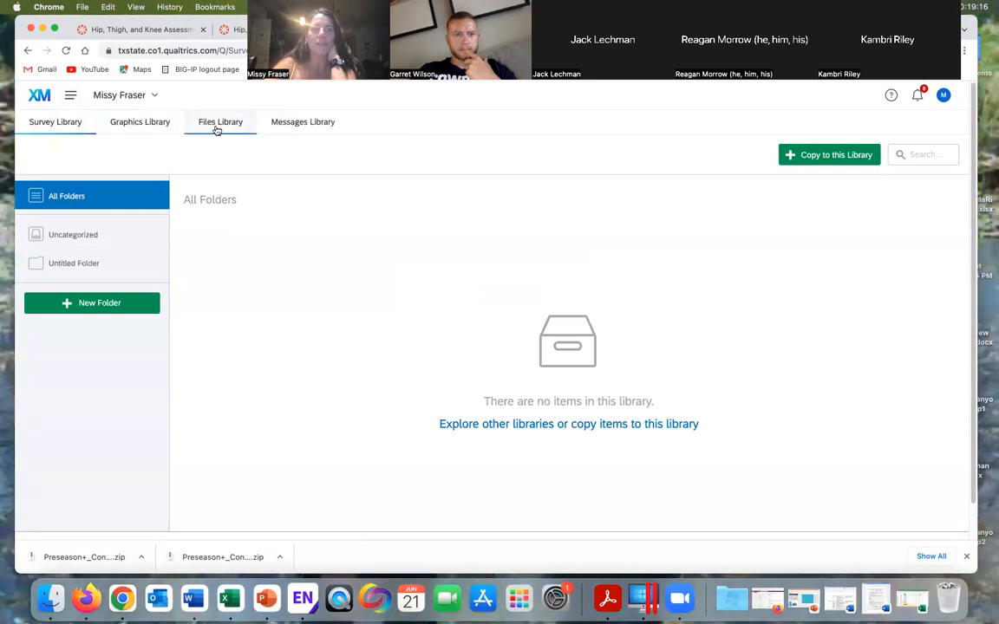
click(302, 124)
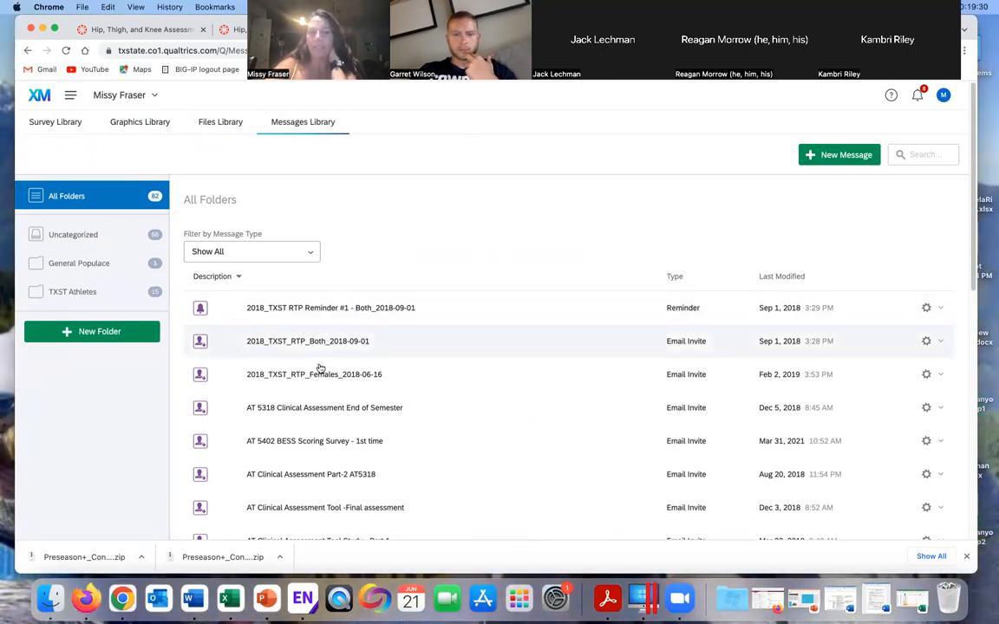
scroll(328, 429, down, 3)
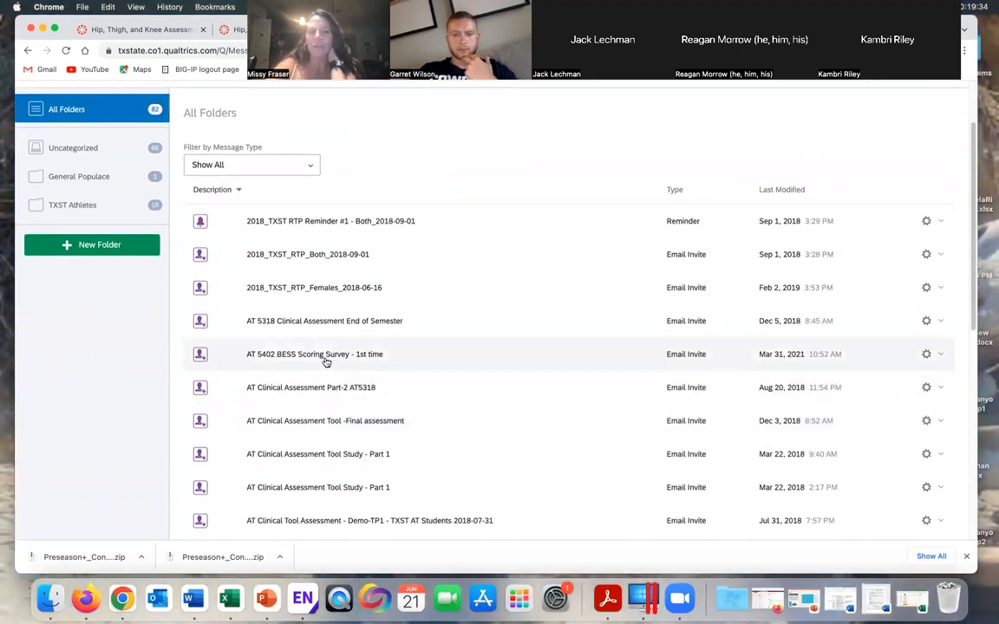
Look through the saved messages, open 2018_TXST RTP Reminder #1 - Both_2018-09-01 for editing and view the available message types
scroll(325, 361, down, 2)
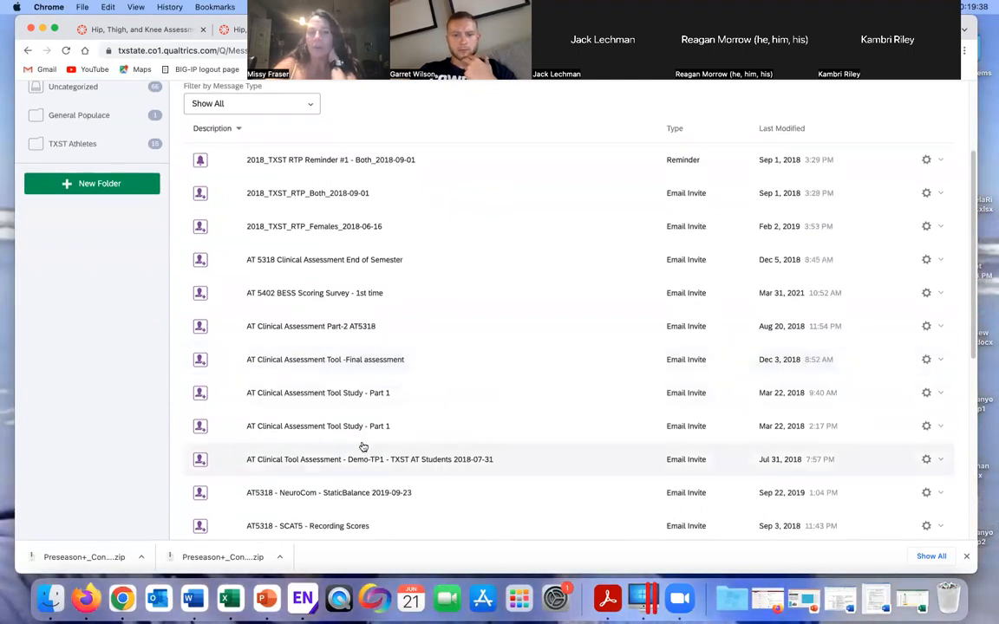
scroll(345, 500, down, 3)
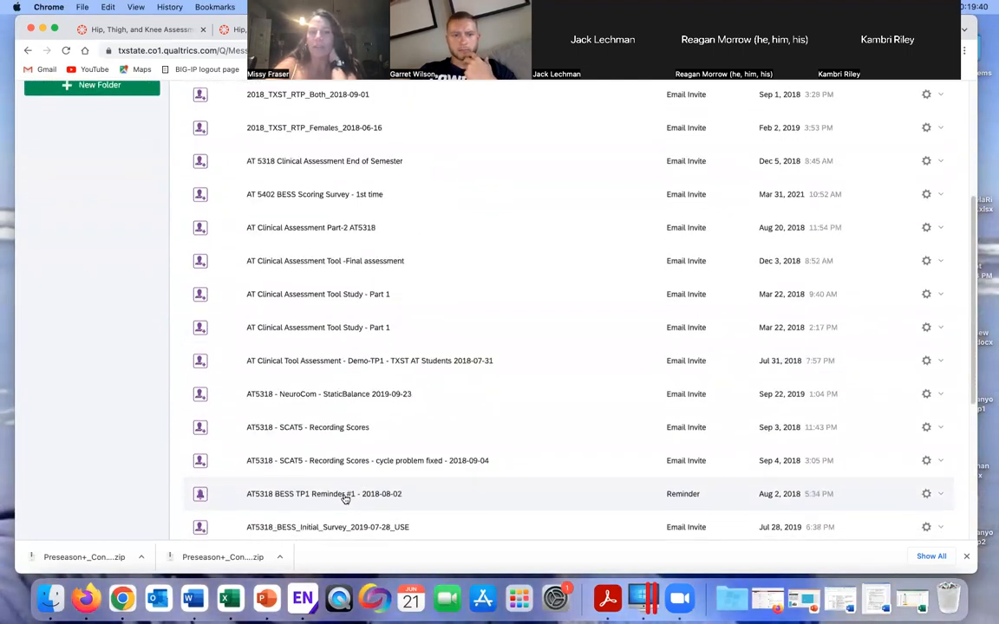
scroll(345, 500, up, 8)
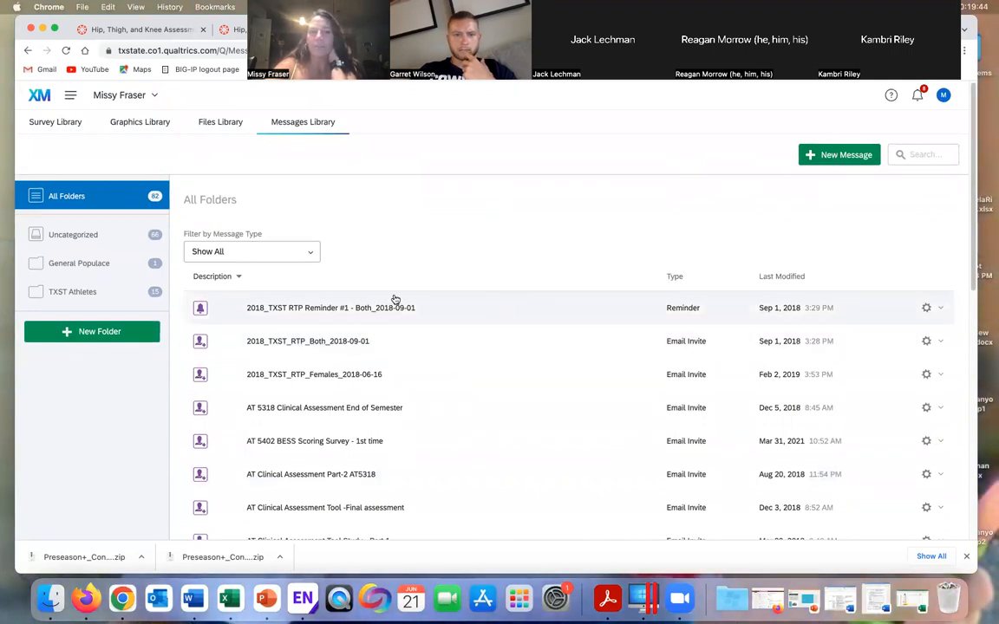
click(324, 311)
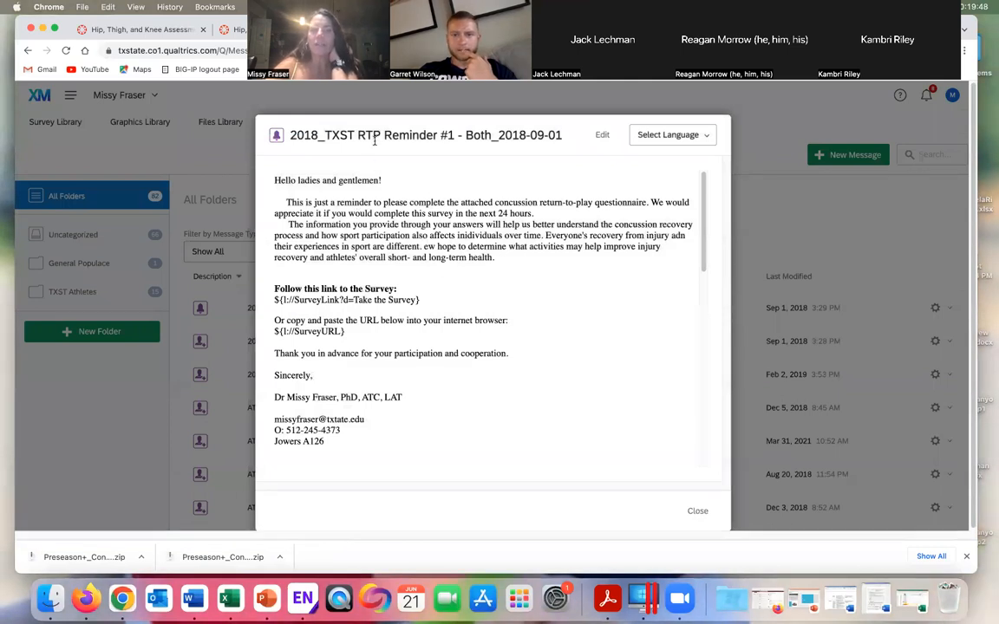
click(602, 135)
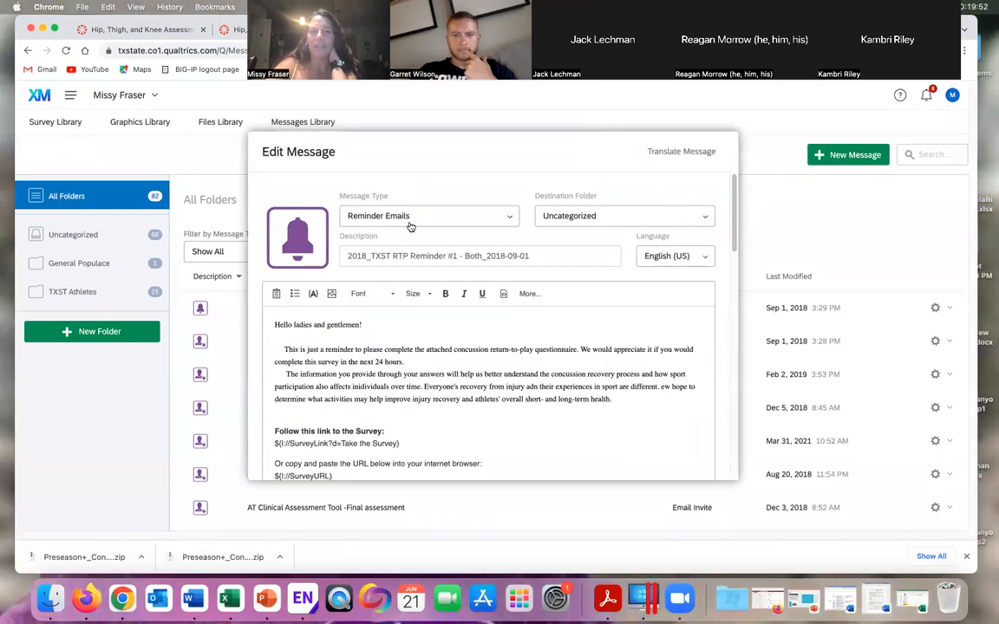
click(425, 217)
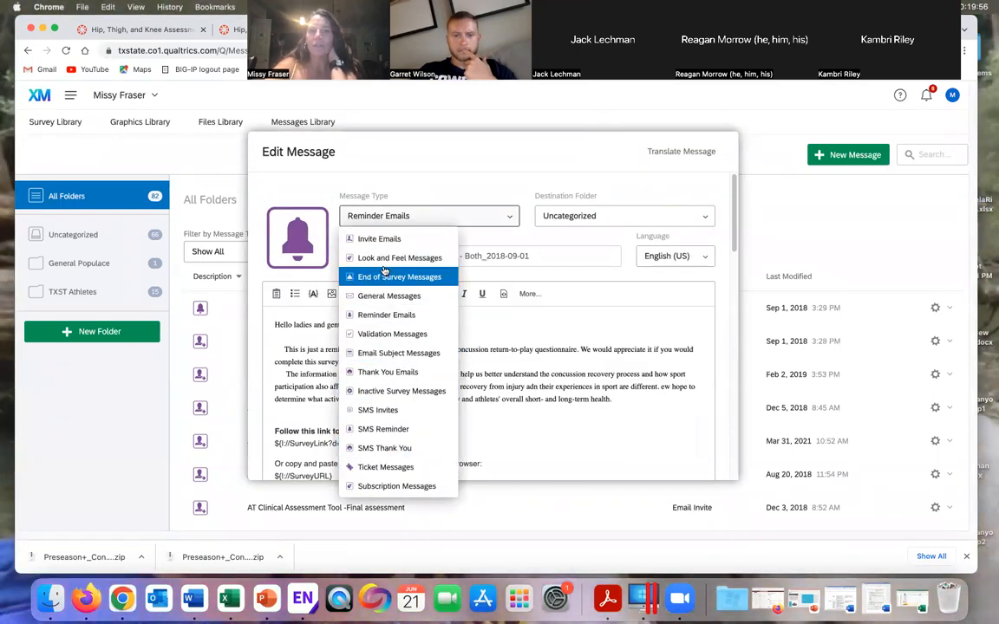
click(453, 183)
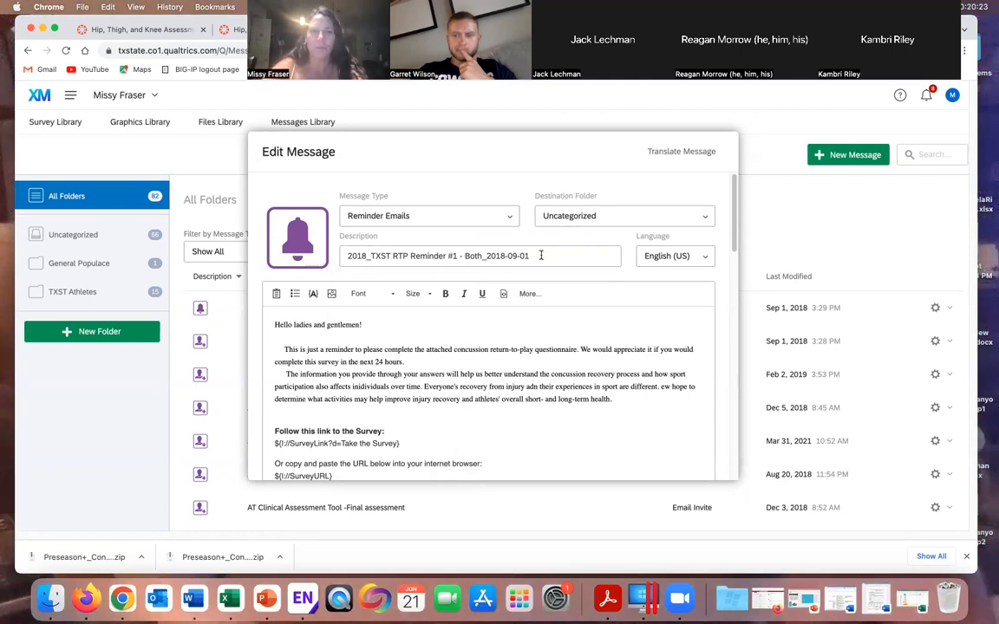
Read through the reminder's body text, including the survey link and survey URL placeholders
scroll(291, 313, down, 1)
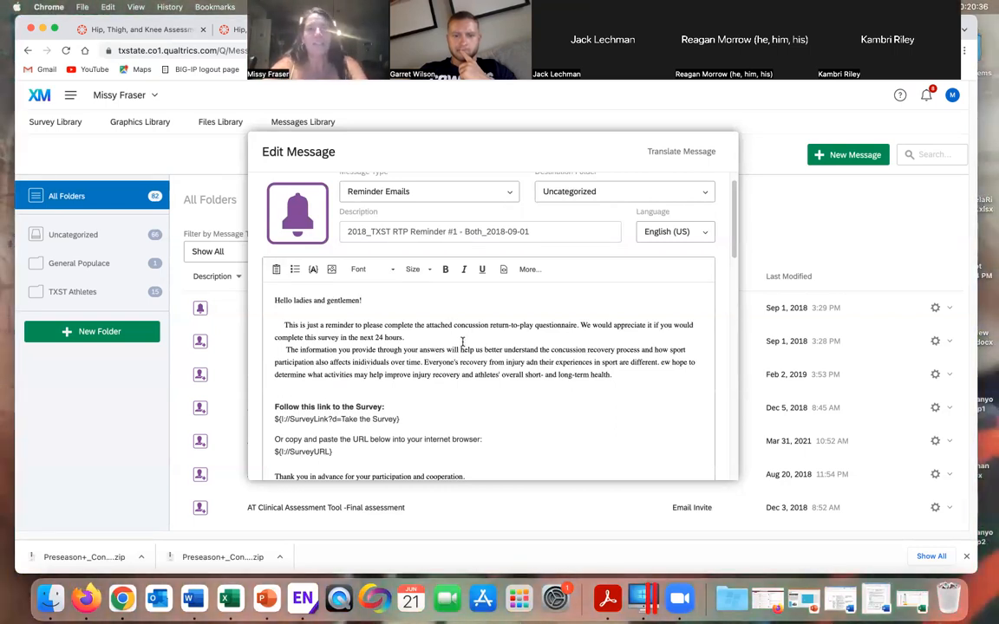
scroll(463, 340, down, 2)
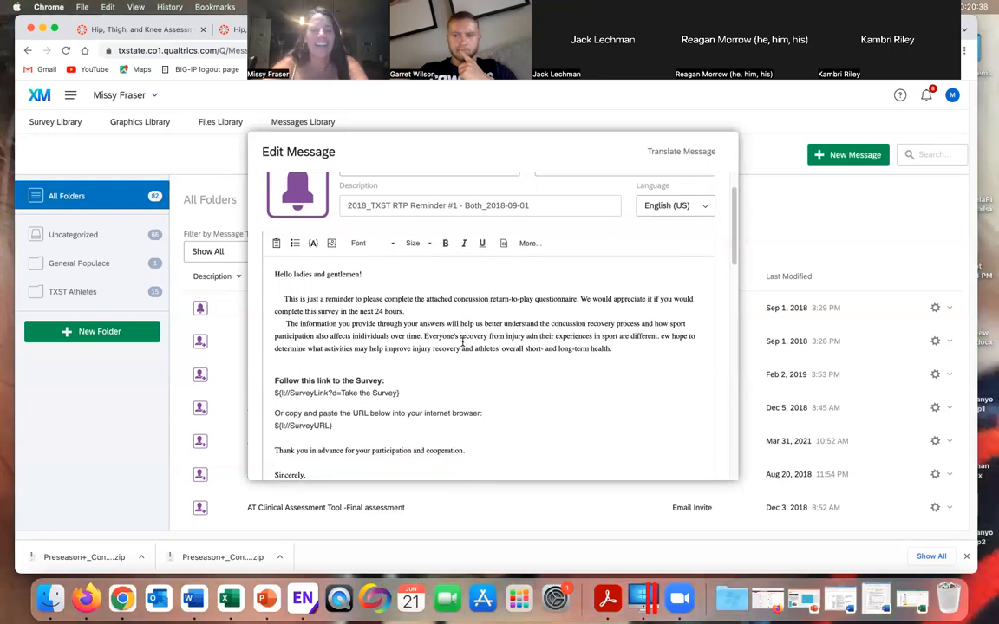
scroll(490, 331, down, 5)
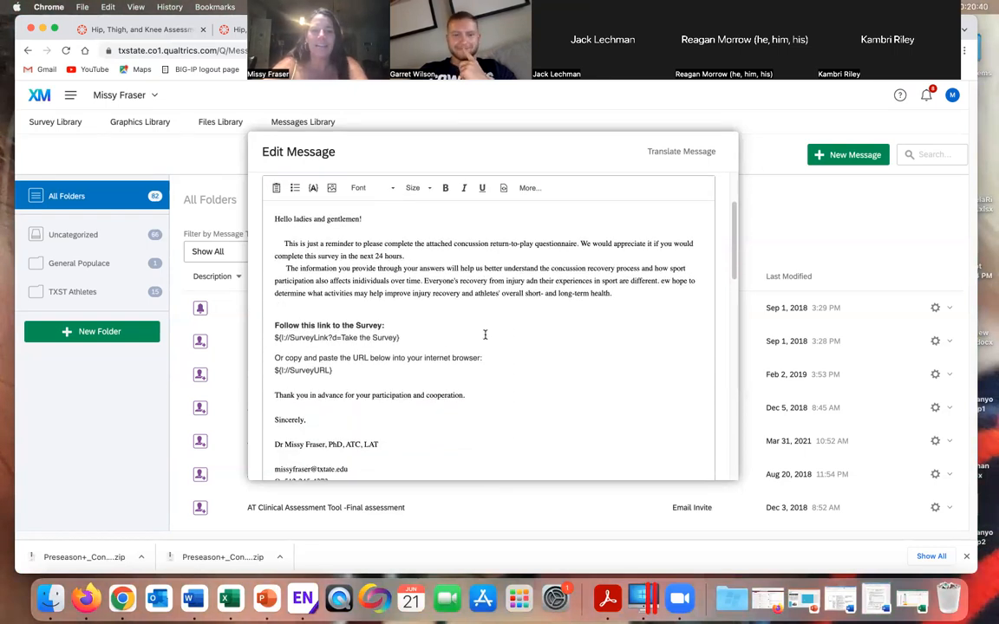
scroll(480, 335, down, 3)
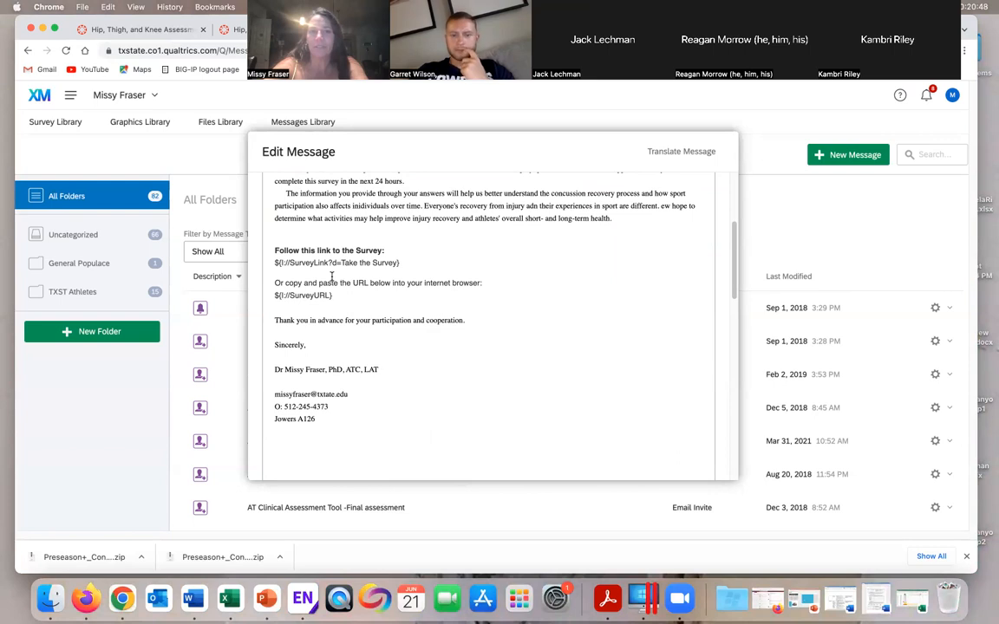
scroll(364, 252, up, 10)
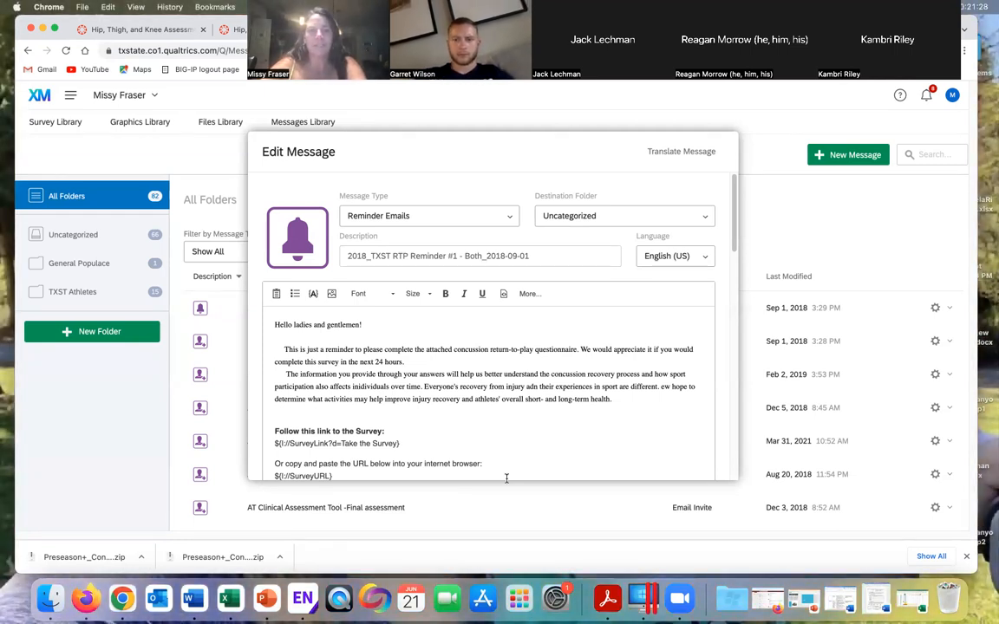
scroll(507, 440, down, 2)
scroll(506, 440, up, 2)
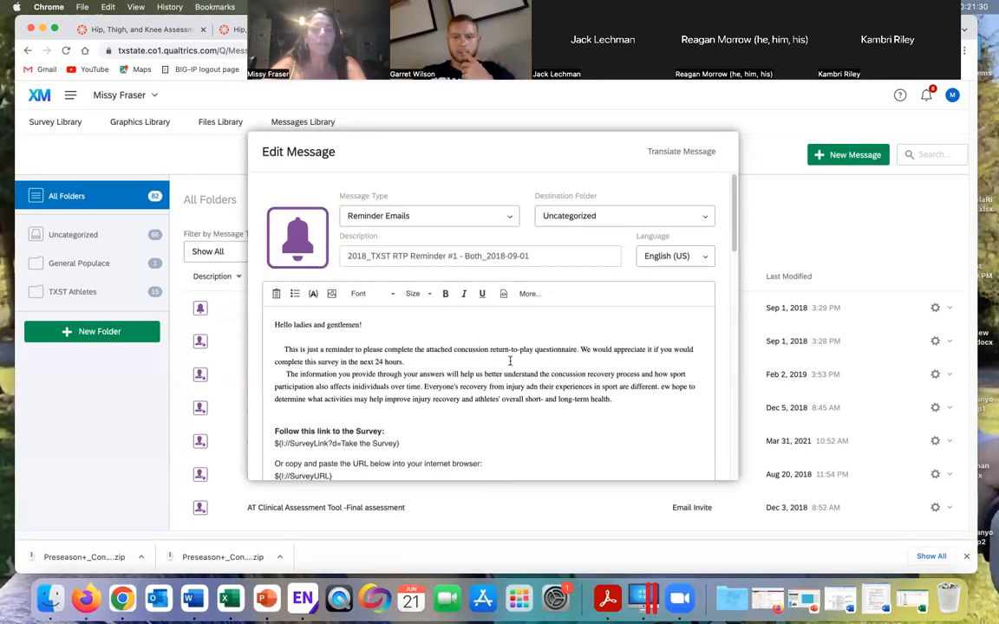
Check the opt-out link at the end of the reminder and close the message without saving
scroll(511, 364, down, 10)
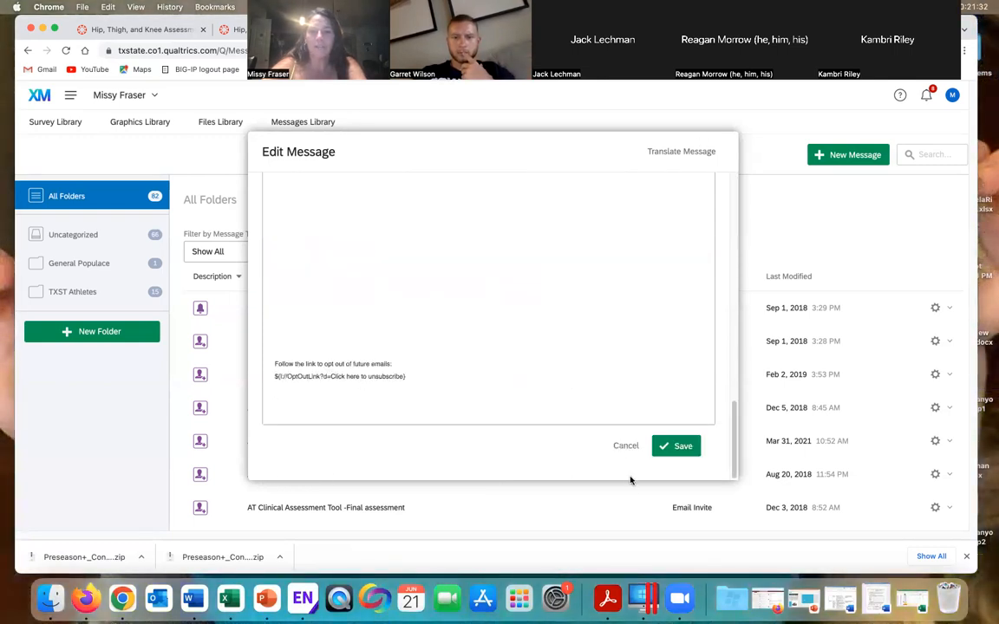
scroll(333, 291, up, 6)
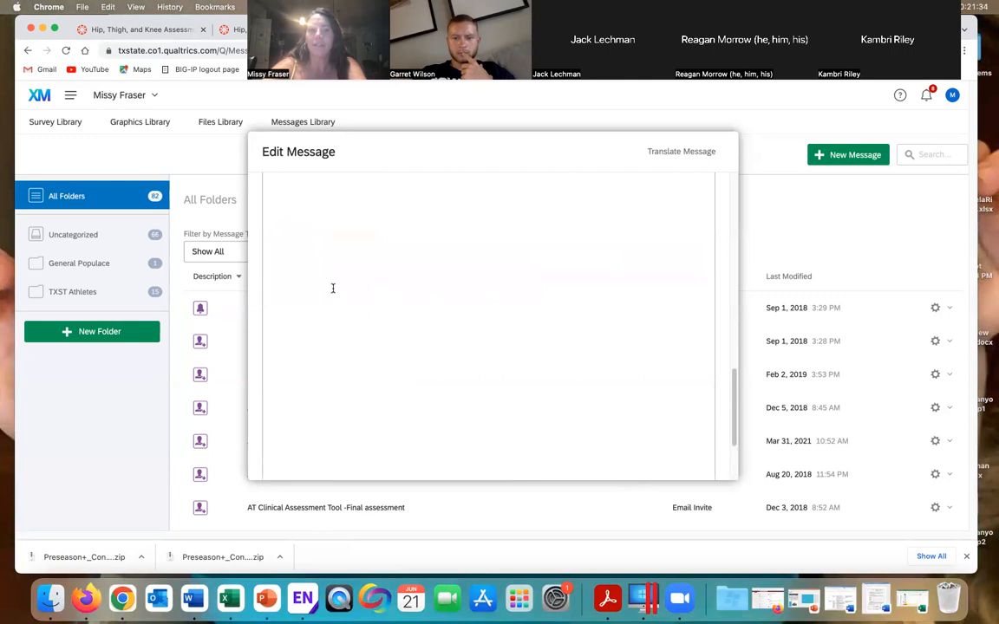
scroll(332, 288, down, 6)
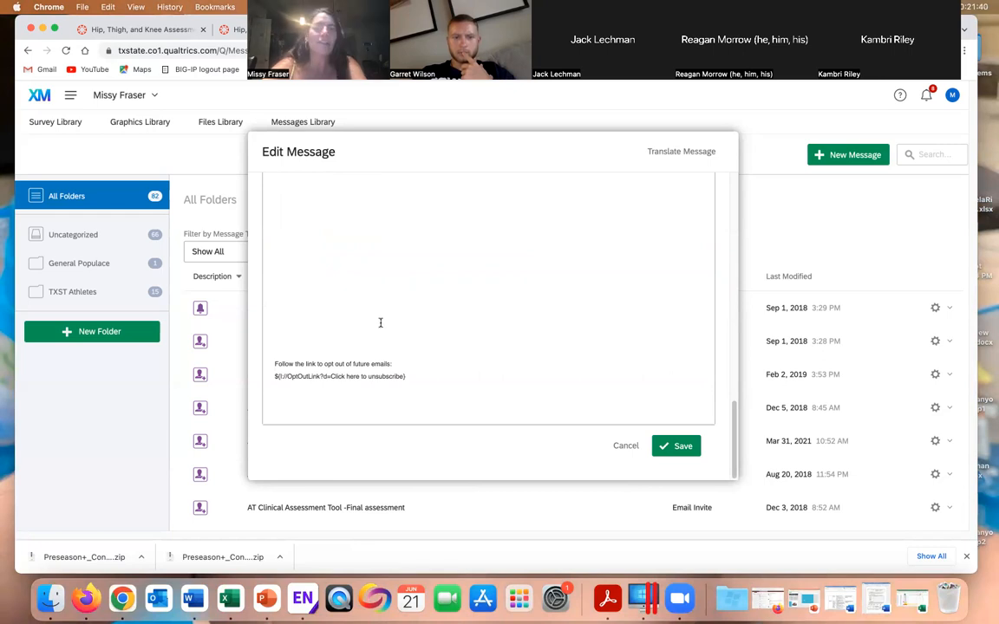
scroll(382, 339, up, 10)
scroll(380, 322, up, 3)
scroll(380, 323, down, 15)
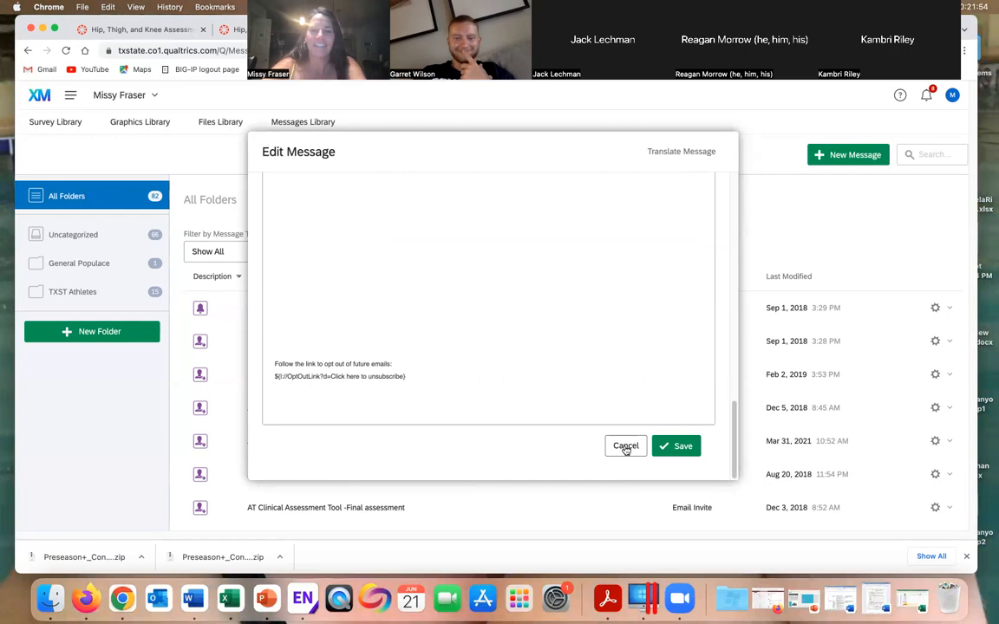
click(625, 447)
Start a new message, review the message type options and description field, and cancel the draft
scroll(499, 372, down, 1)
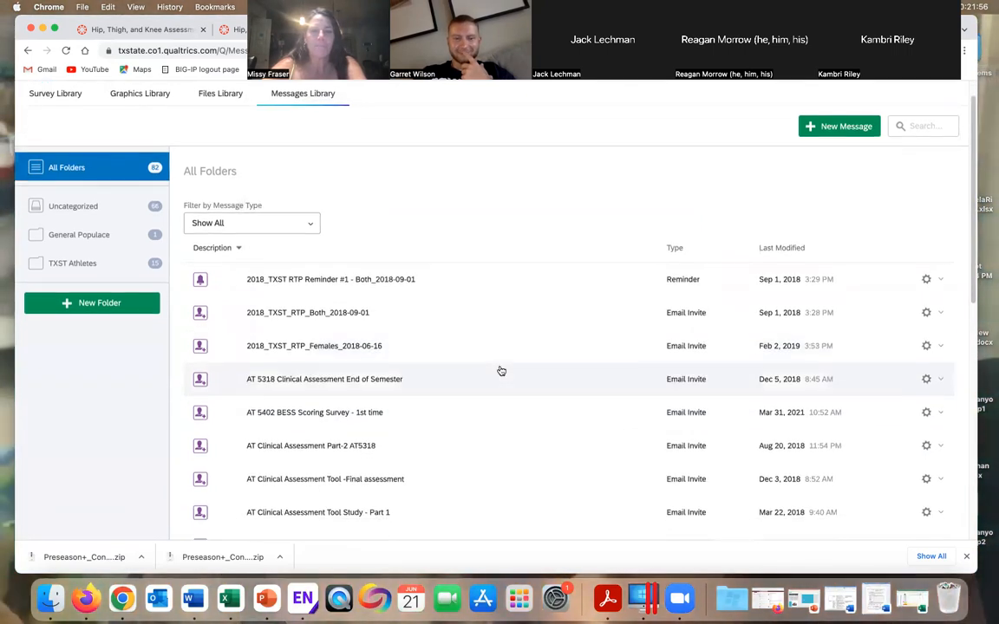
click(833, 125)
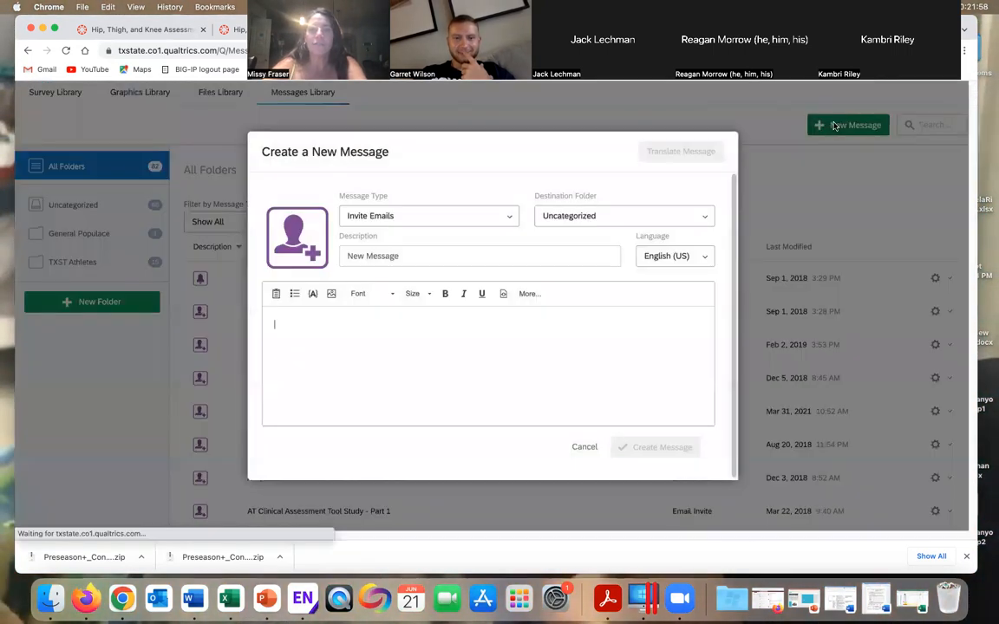
click(509, 220)
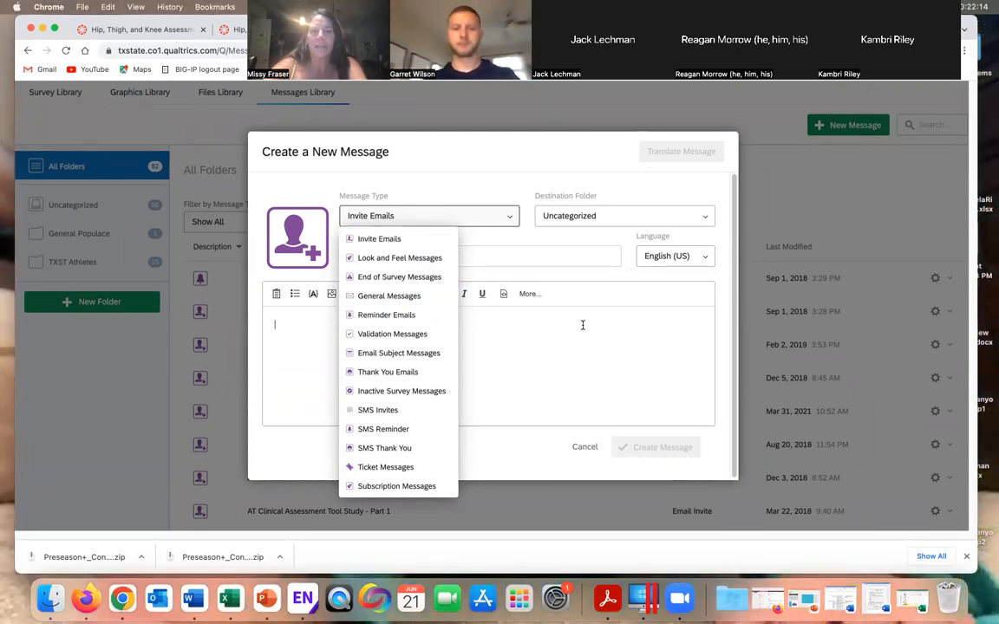
click(405, 255)
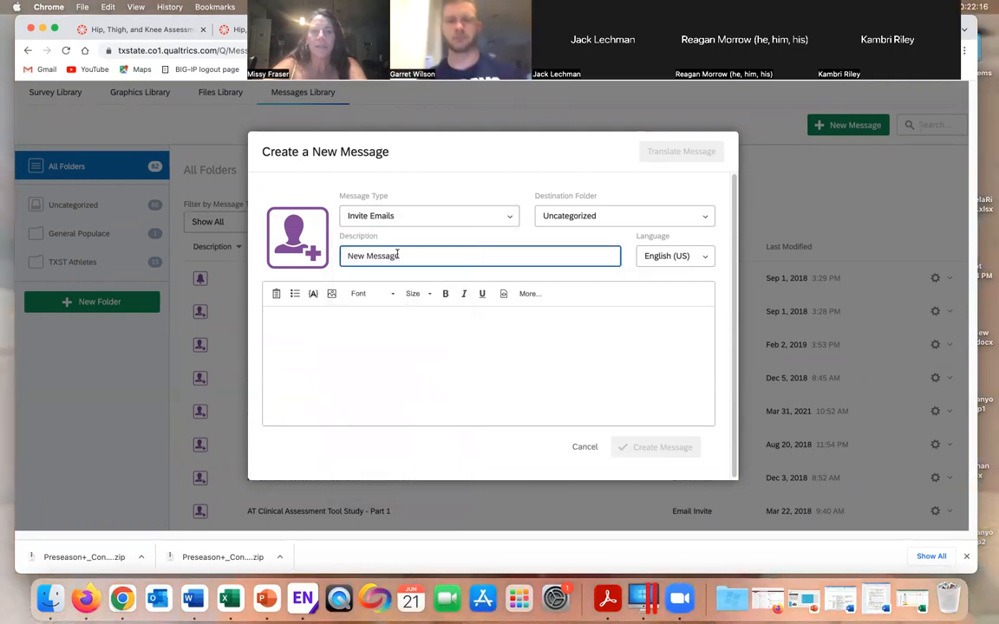
triple_click(342, 257)
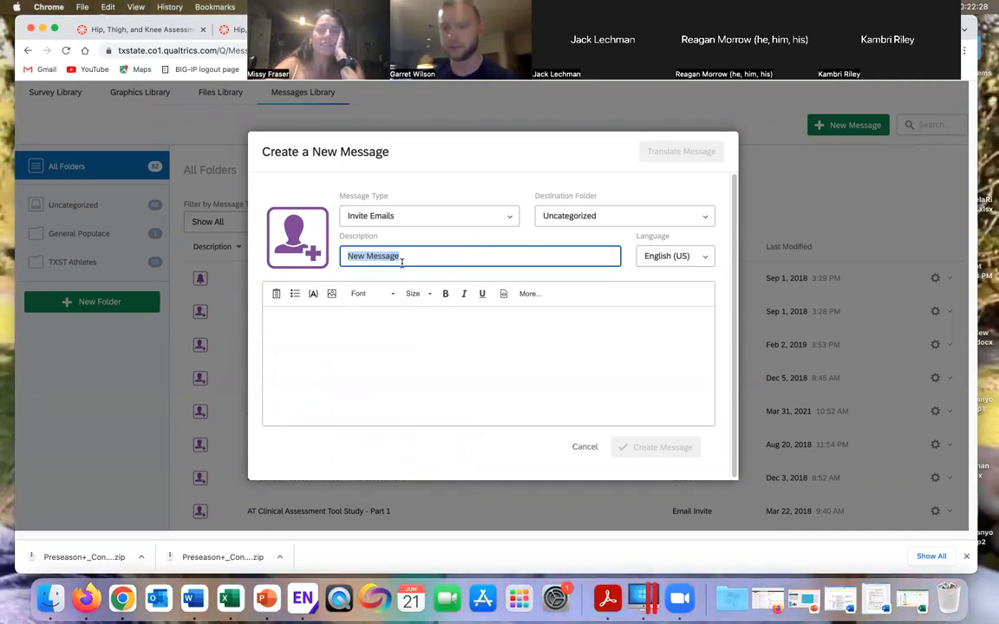
click(453, 216)
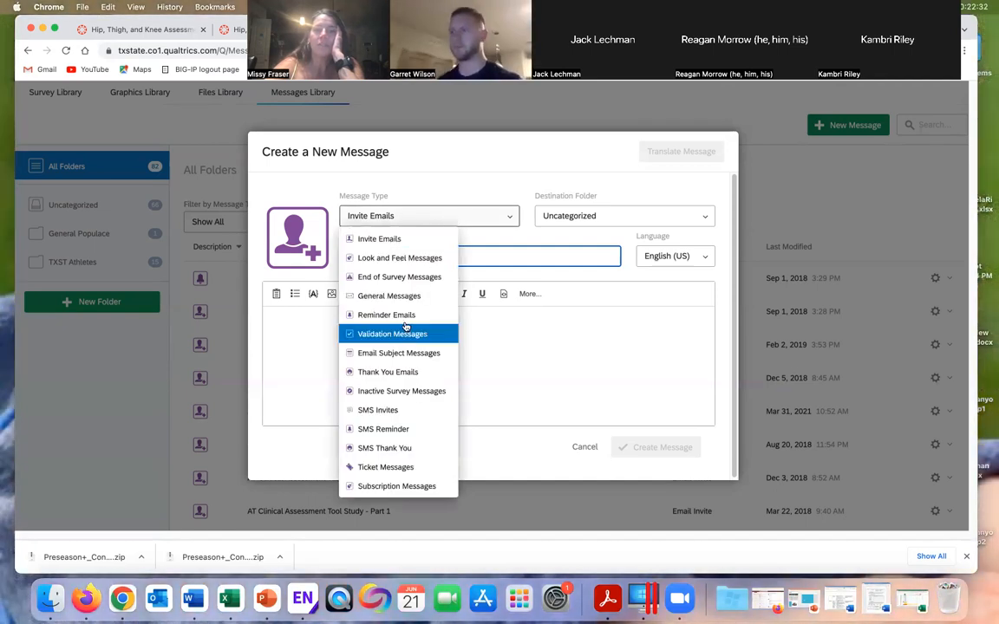
click(537, 357)
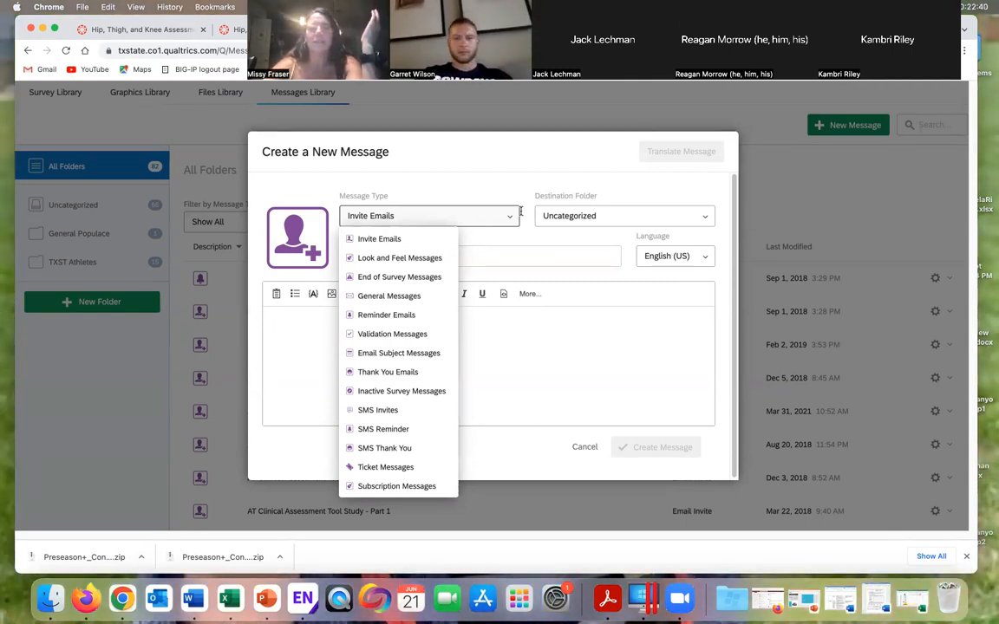
click(495, 177)
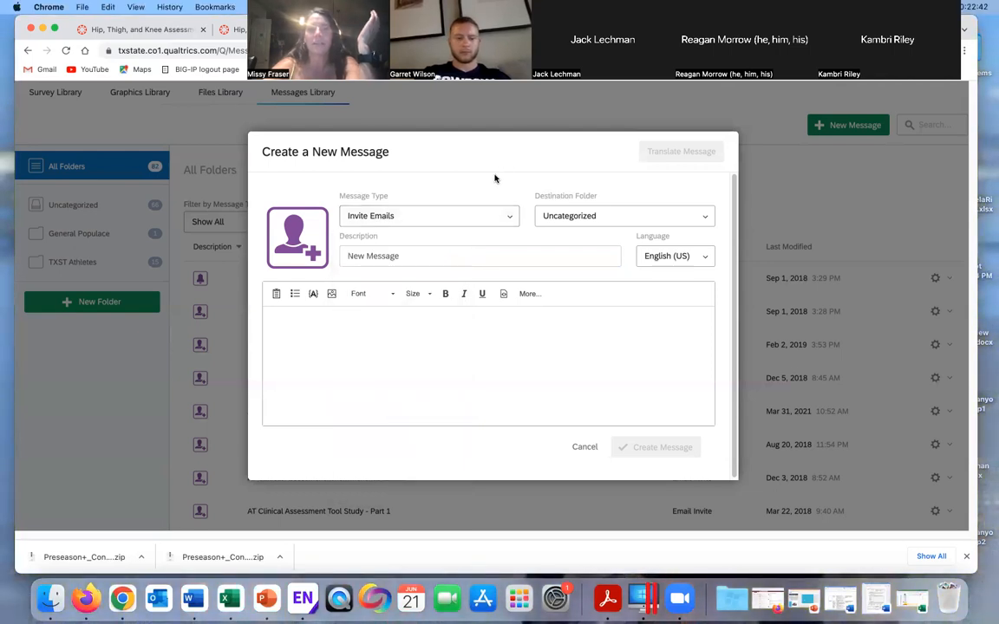
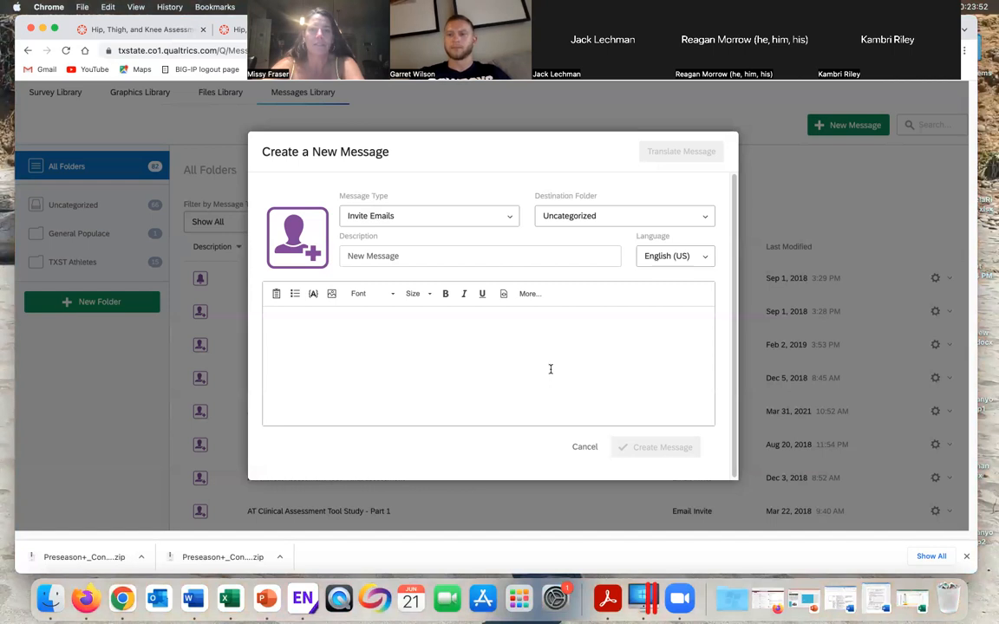
click(585, 446)
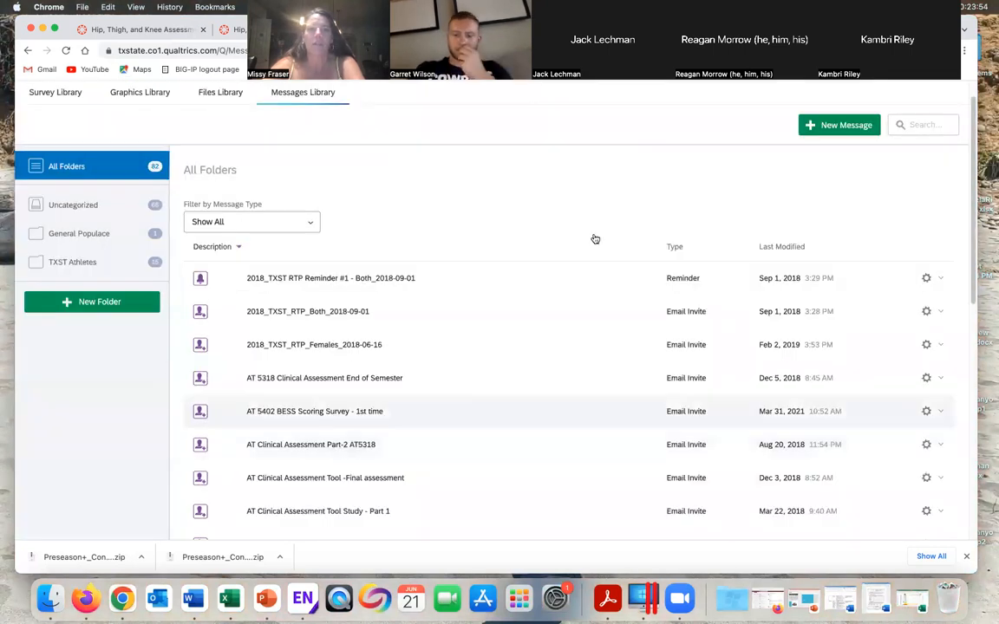
Open the contact lists in Directories, view the contacts in 2017-11-03_Cheer_PI and return to all lists
scroll(511, 226, up, 1)
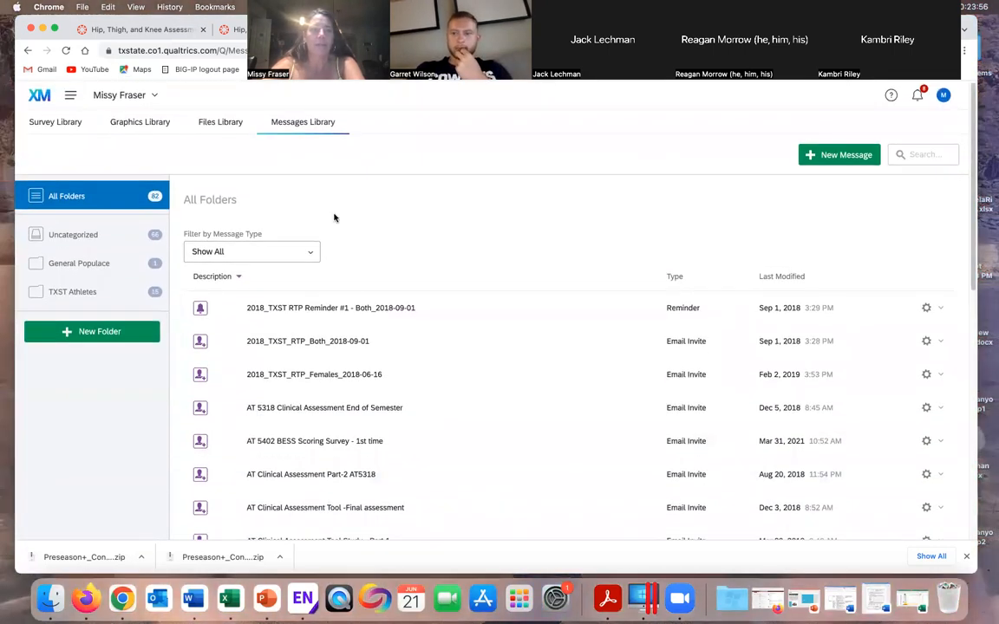
click(69, 97)
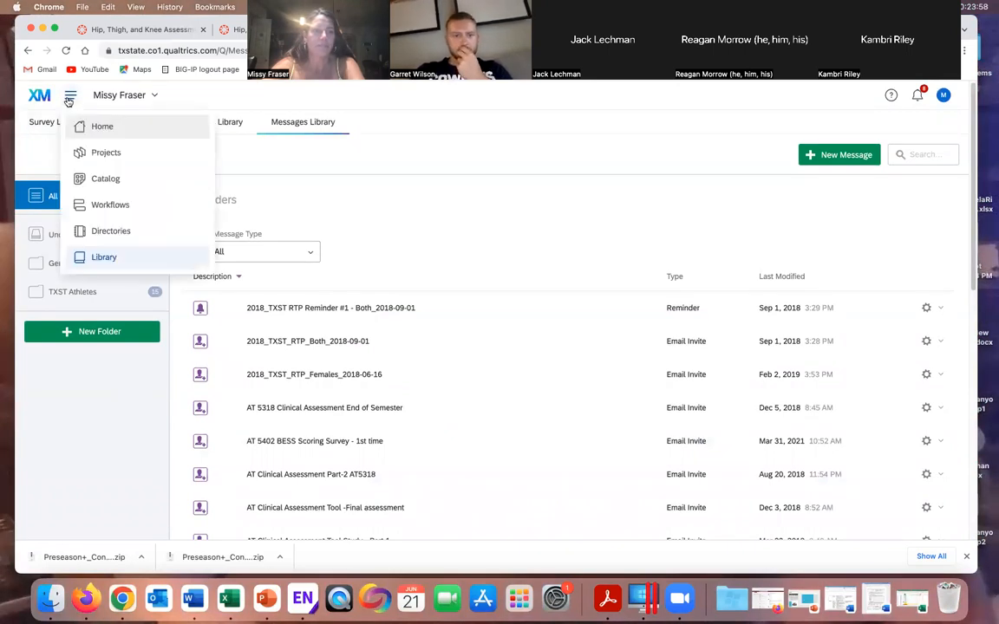
click(115, 232)
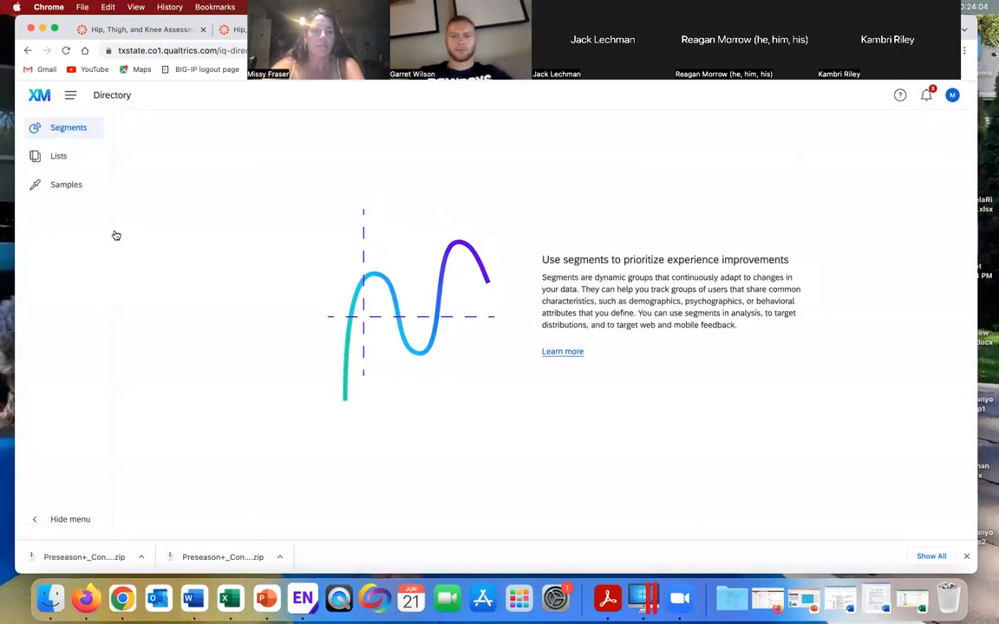
click(69, 158)
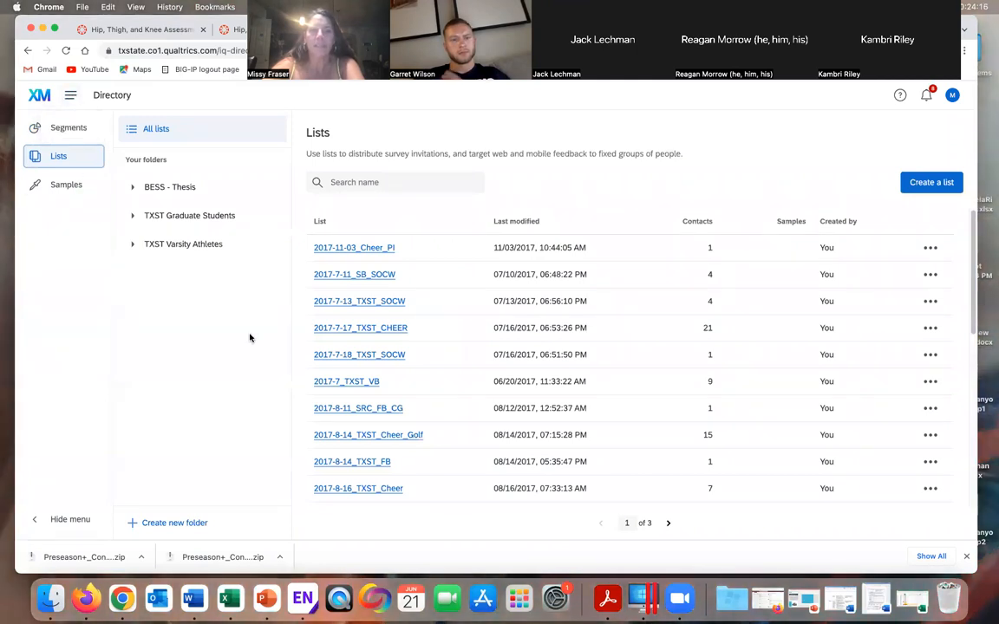
click(369, 252)
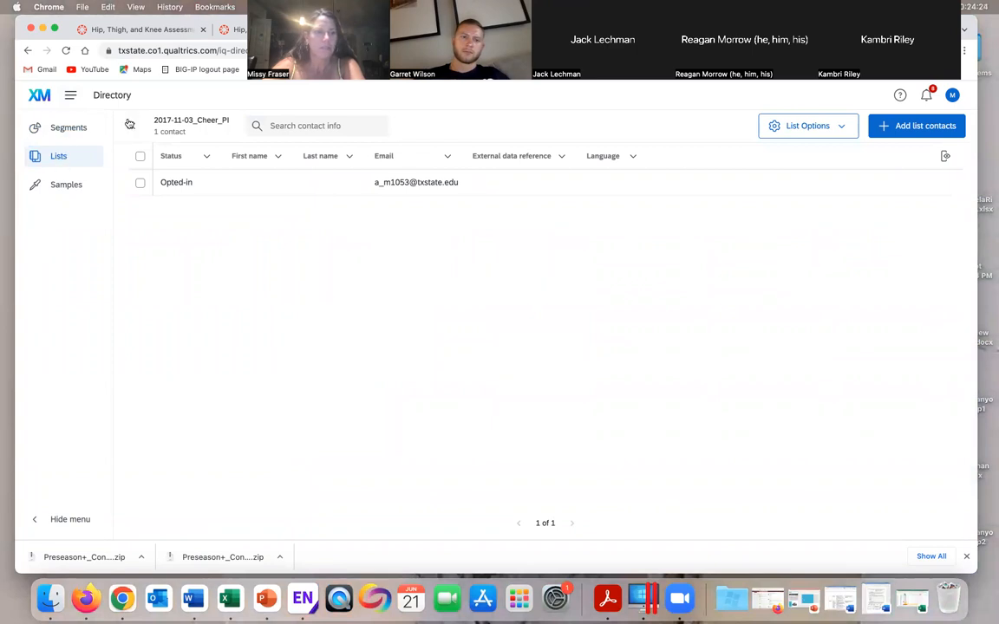
click(27, 50)
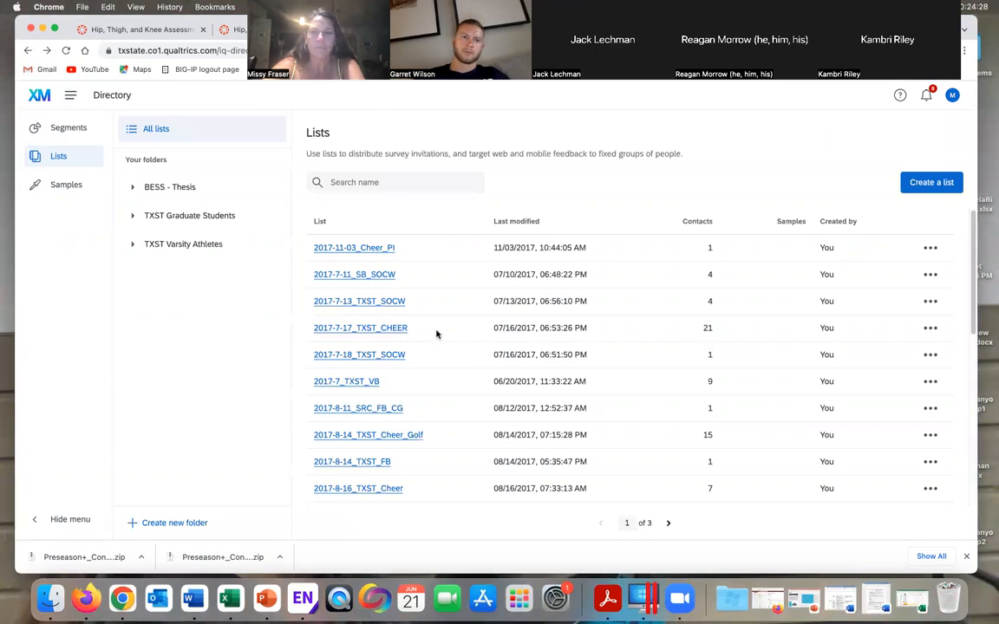
Create a new contact list named test
click(929, 183)
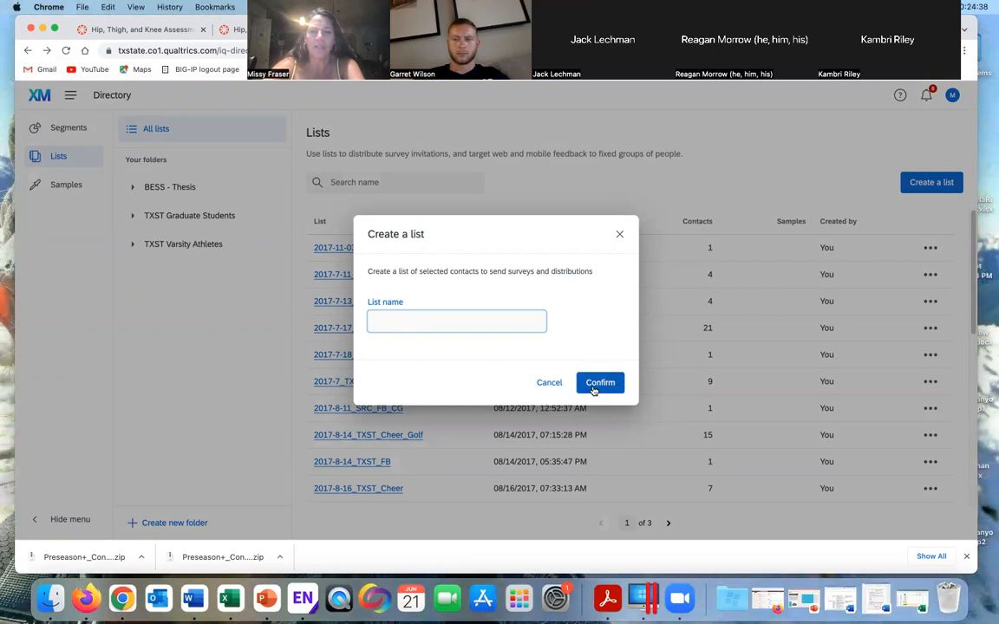
text(test)
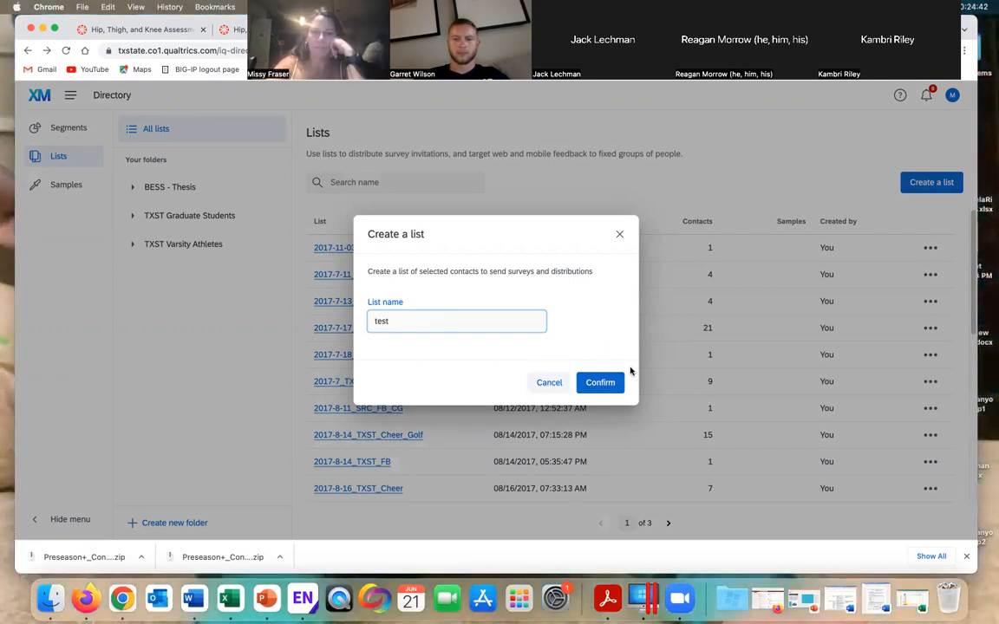
click(598, 383)
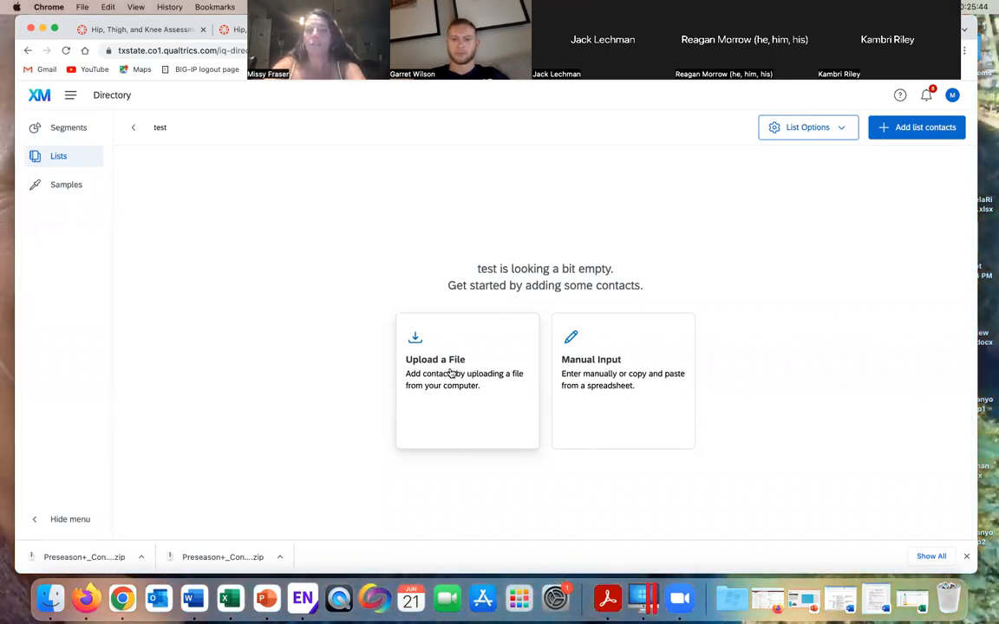
Review the file upload requirements, including UTF-8 encoding, and the manual input table for adding contacts, cancelling both without adding any
click(441, 371)
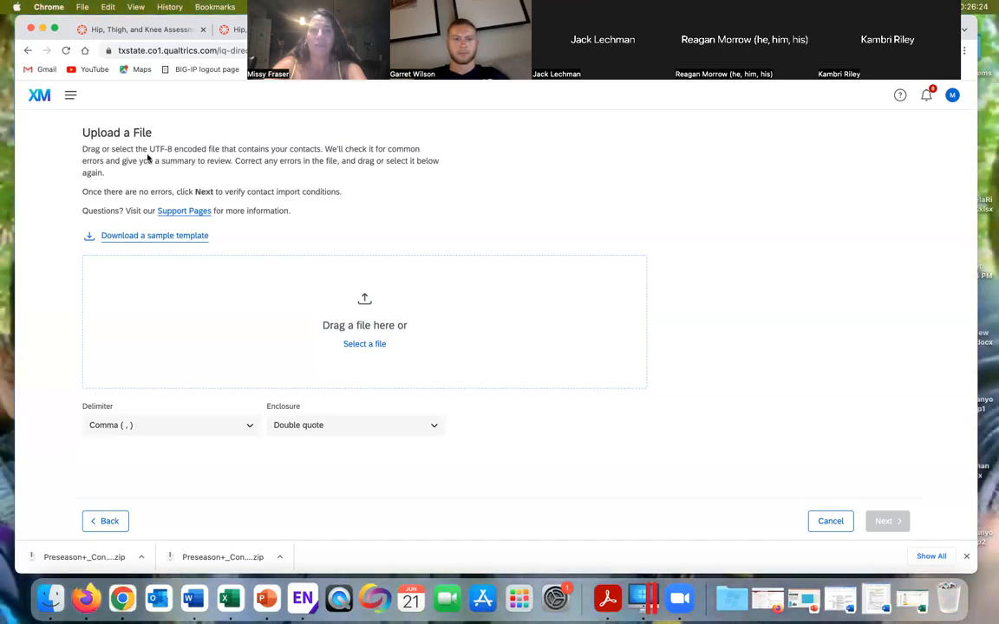
drag(174, 149, 148, 149)
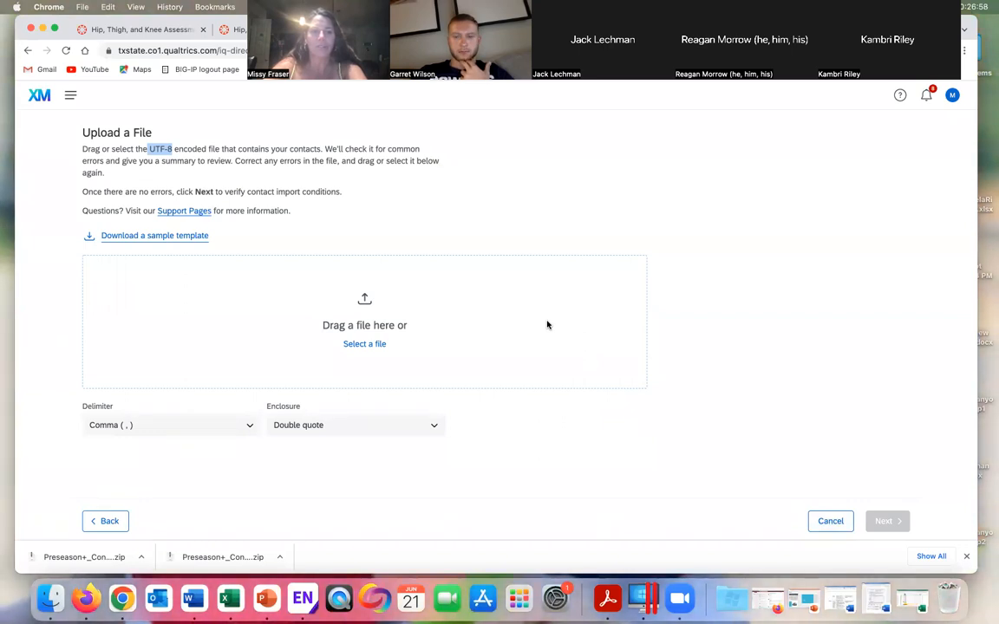
click(831, 522)
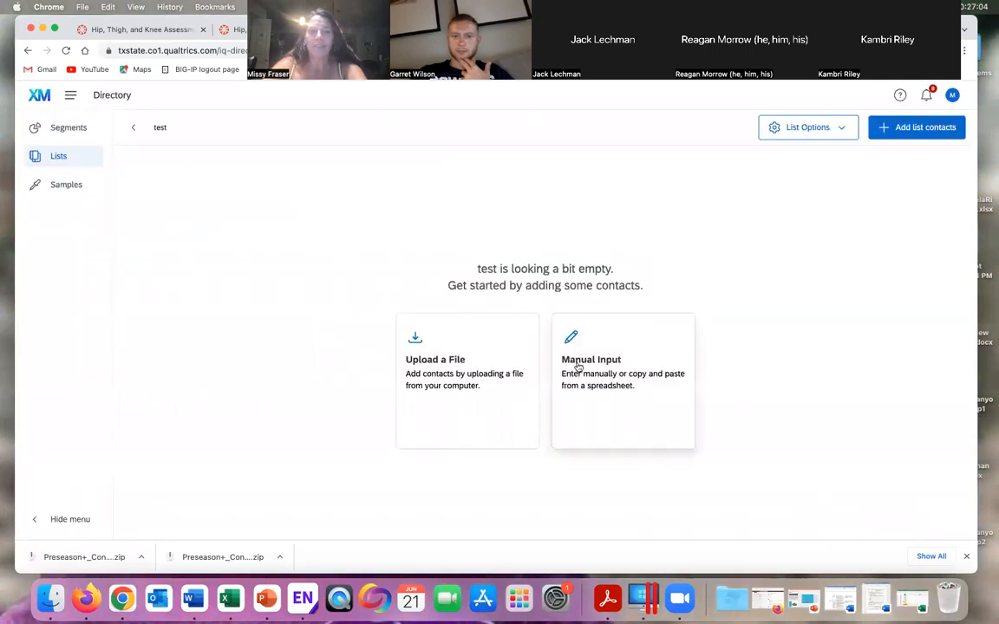
click(592, 368)
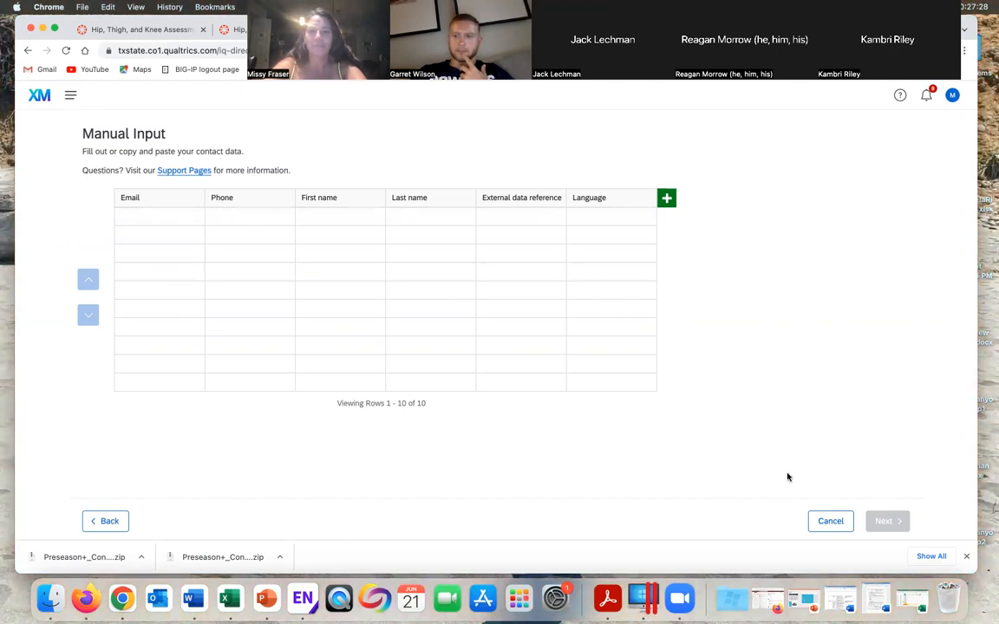
click(828, 522)
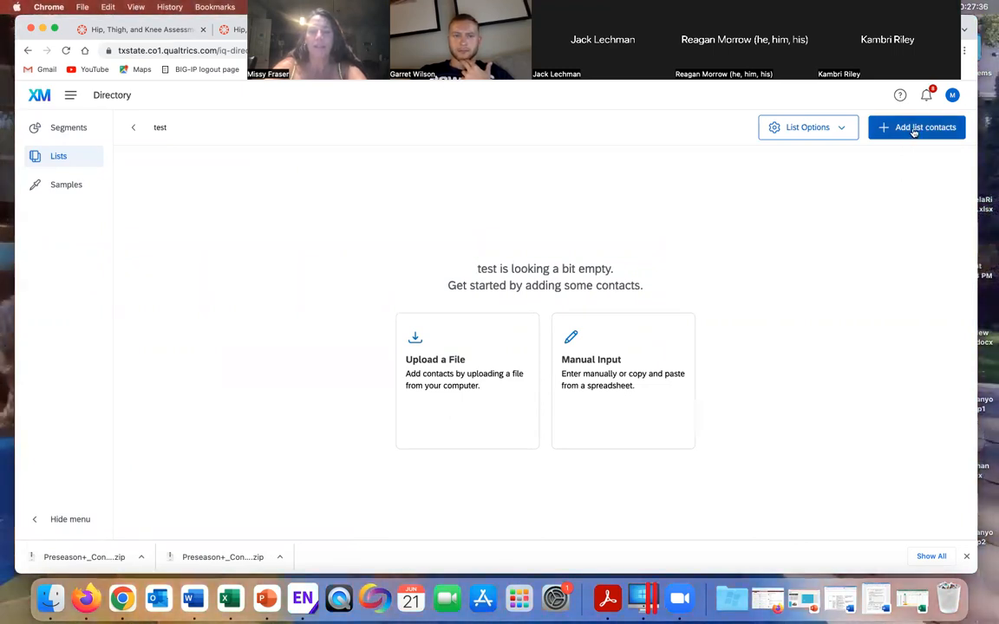
Return to the projects and open the Preseason _ConcHx_&_Behavioral Questionnaire_TXST survey from TXST All Athletes
click(69, 97)
click(104, 154)
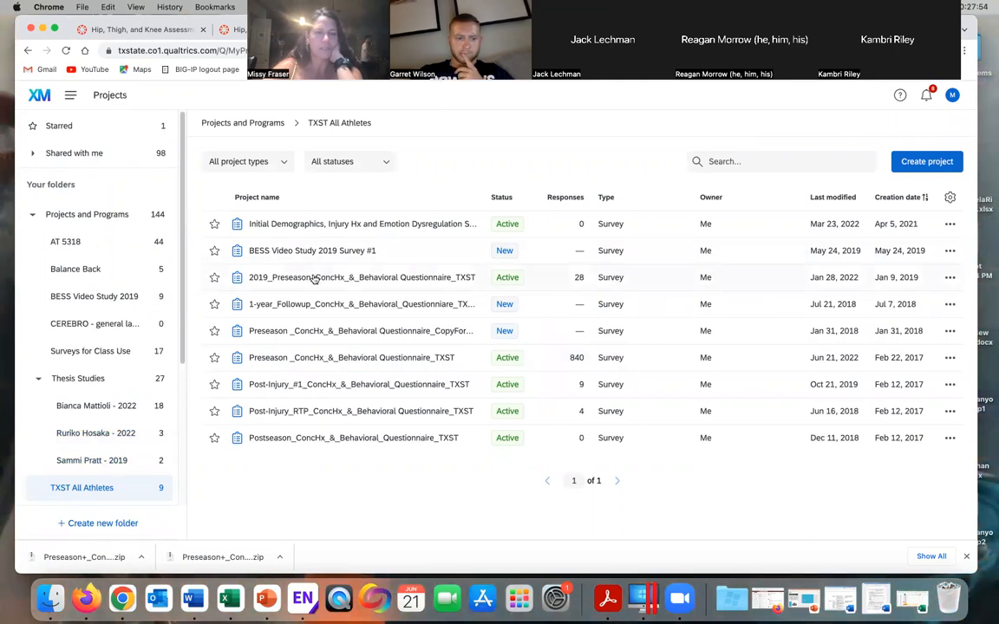
click(316, 363)
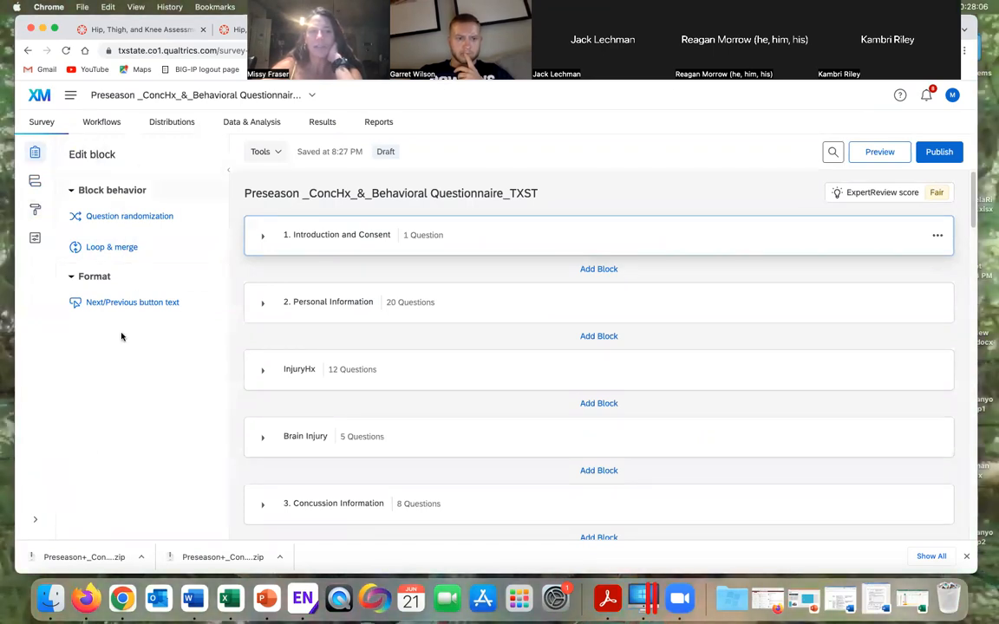
Check the block format options, expand the Introduction and Consent block and select its Intro question to view the editing options
click(73, 277)
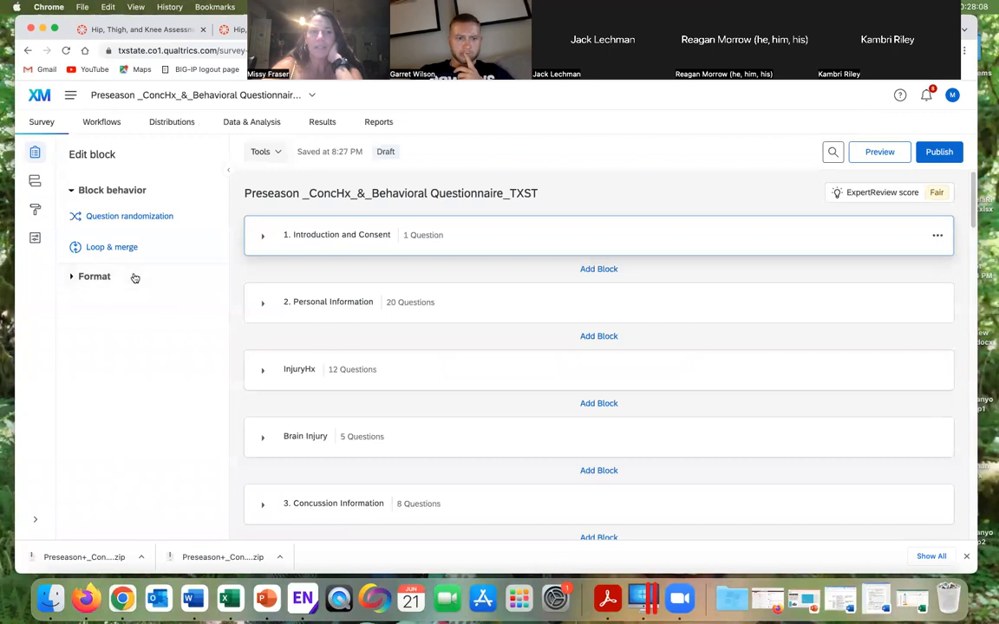
click(74, 277)
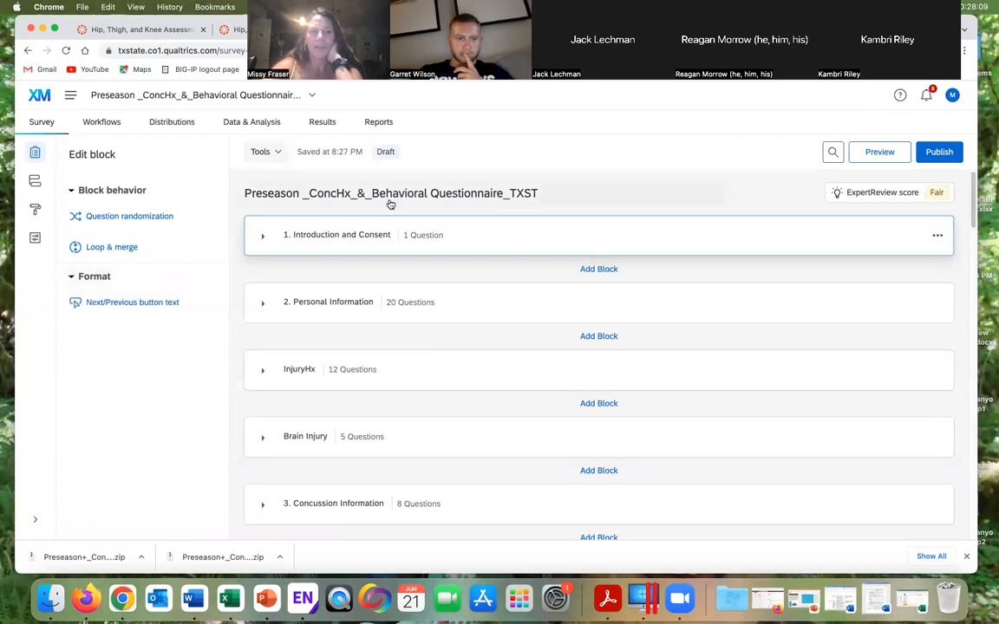
click(263, 236)
click(397, 271)
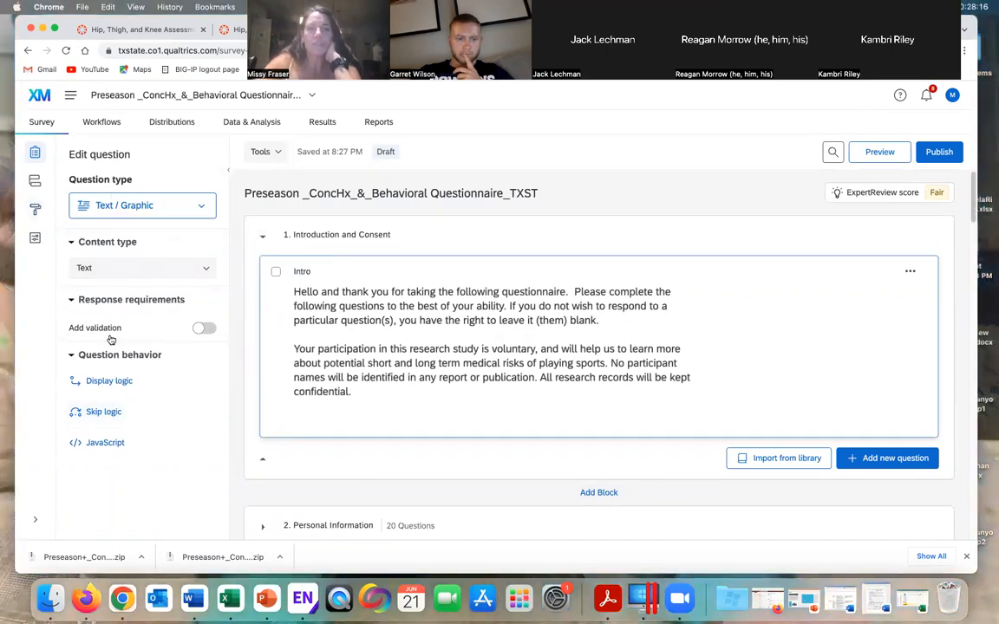
Examine the survey flow from the introduction block through the randomizer and its scales to the embedded data fields
click(35, 182)
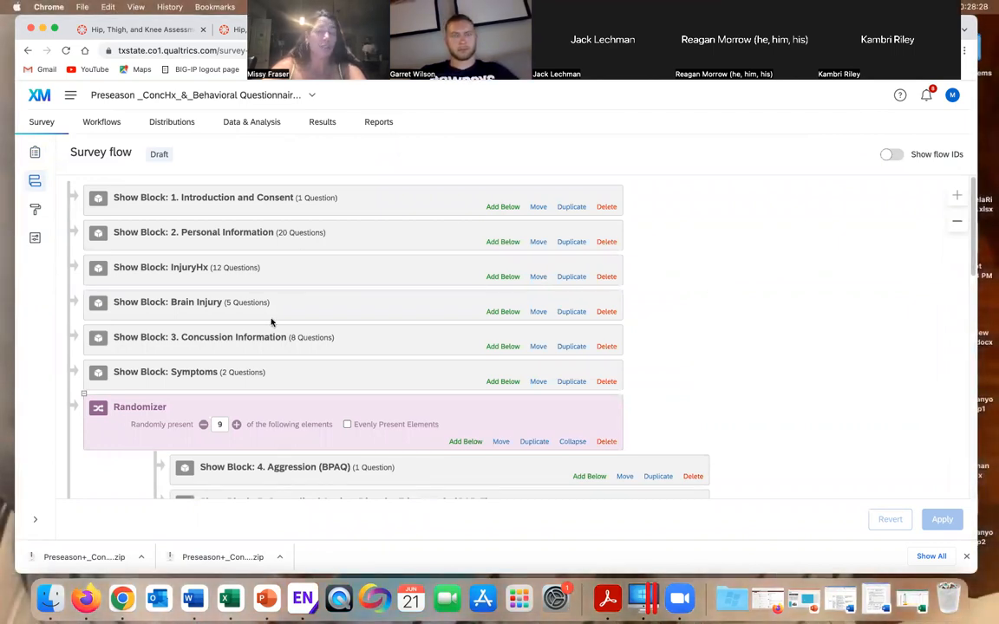
scroll(271, 322, down, 1)
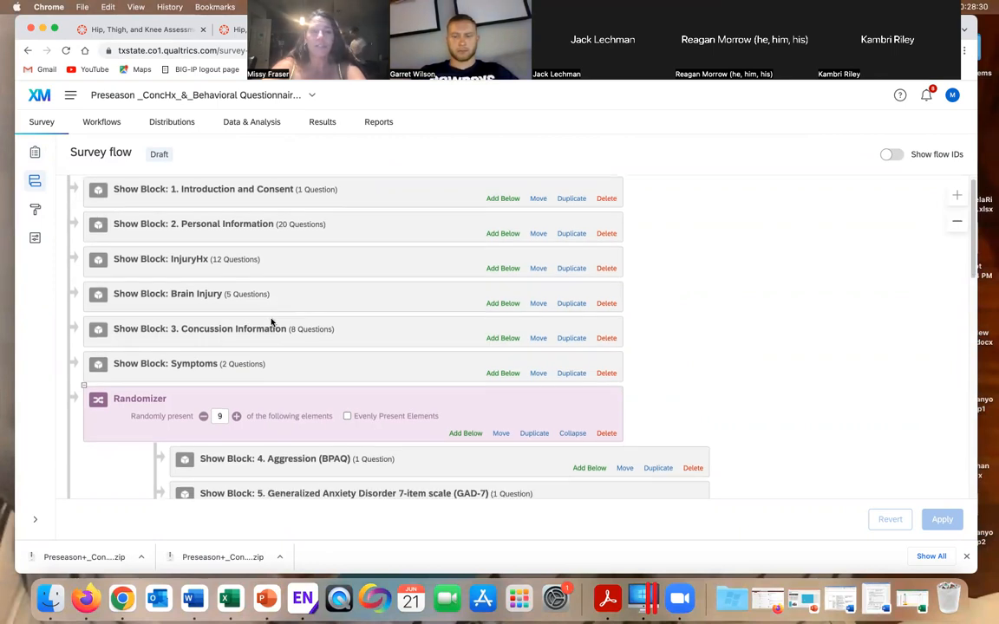
scroll(272, 322, down, 4)
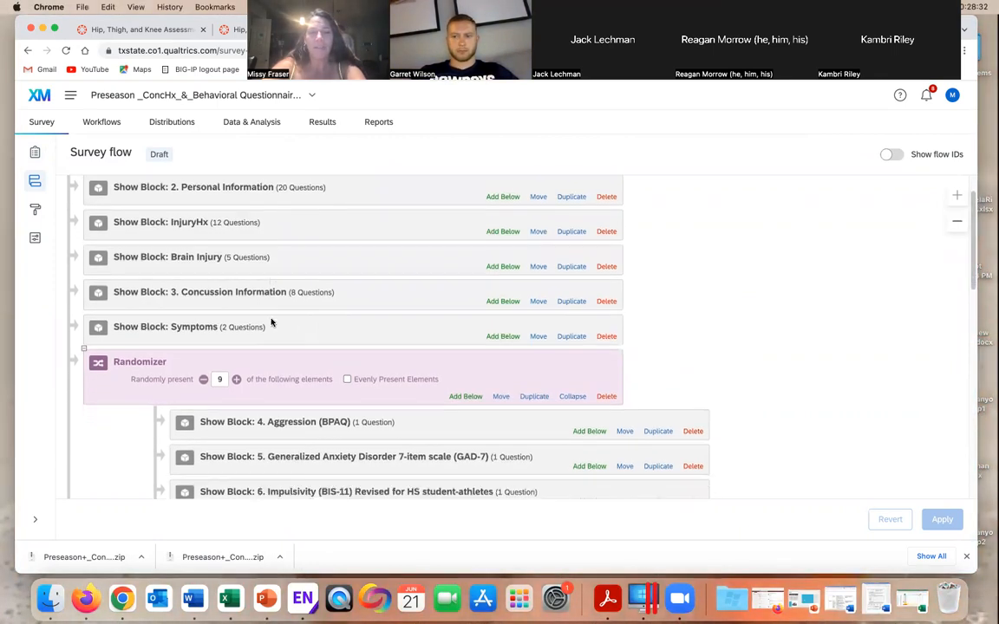
scroll(271, 323, down, 10)
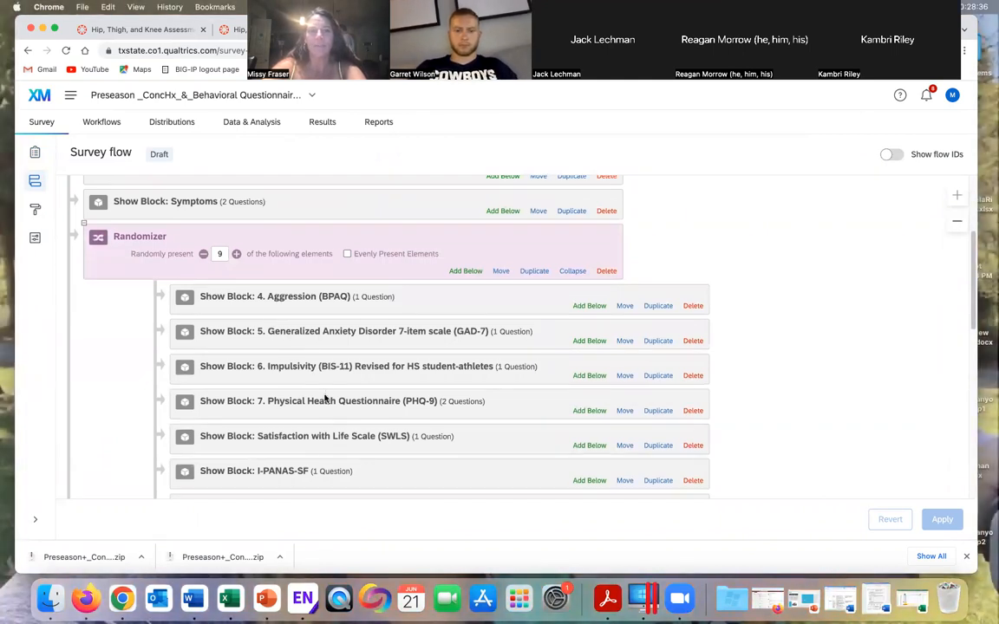
scroll(325, 397, down, 1)
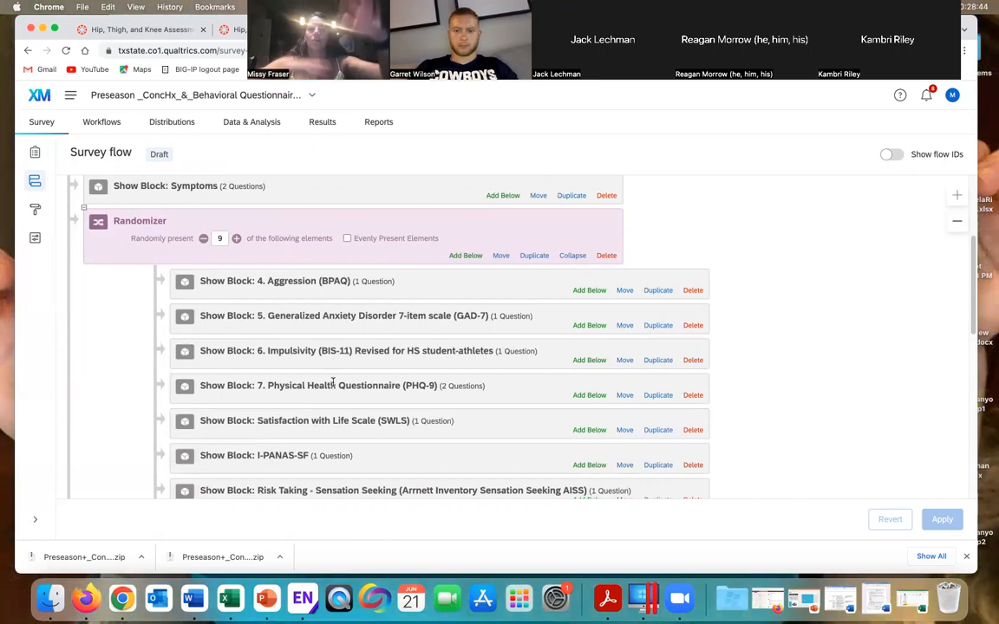
scroll(332, 382, down, 3)
scroll(333, 383, down, 1)
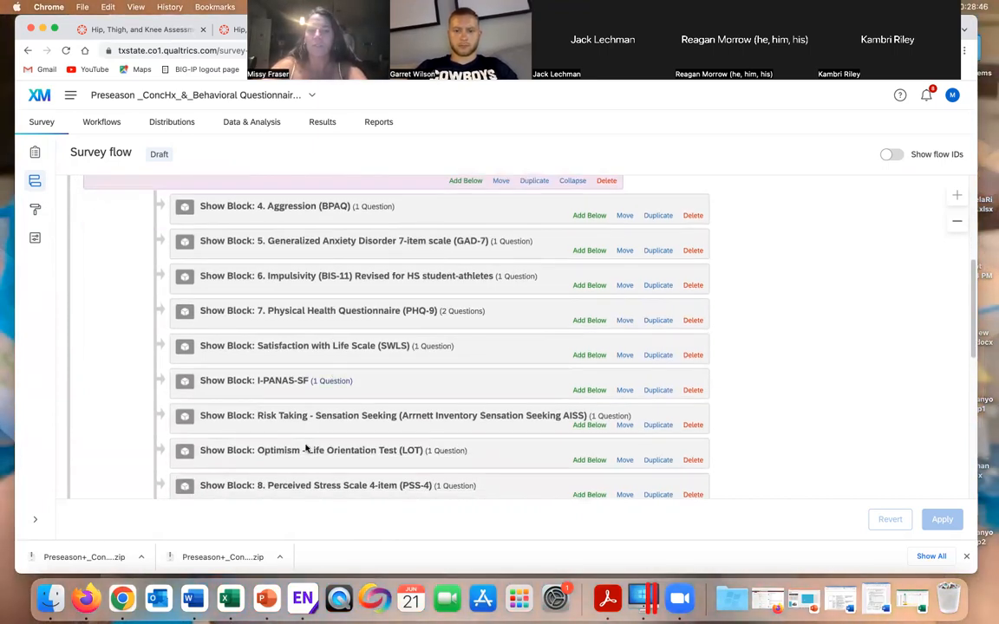
scroll(337, 420, down, 8)
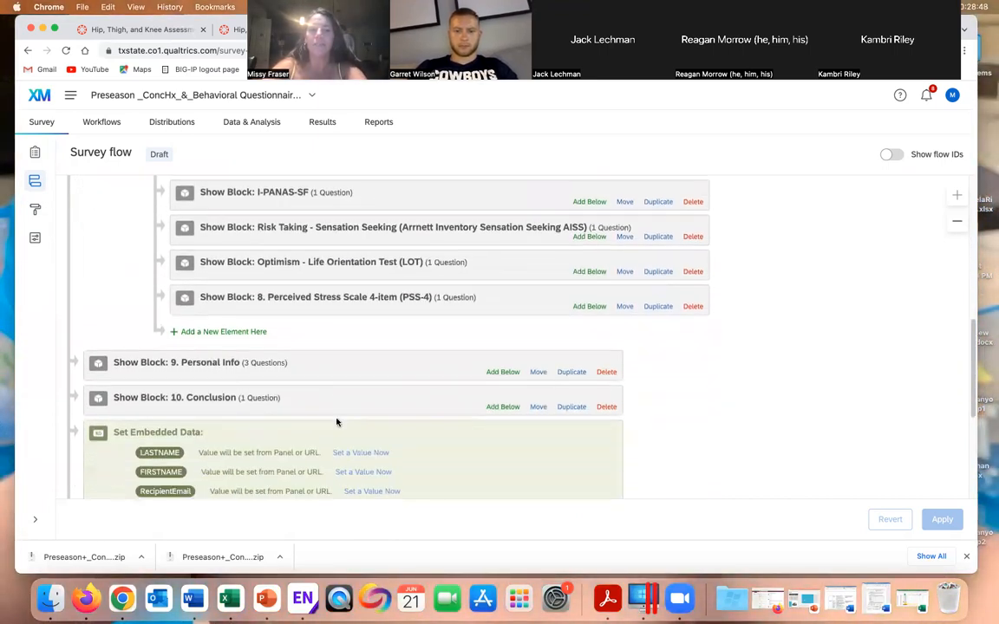
scroll(337, 423, down, 6)
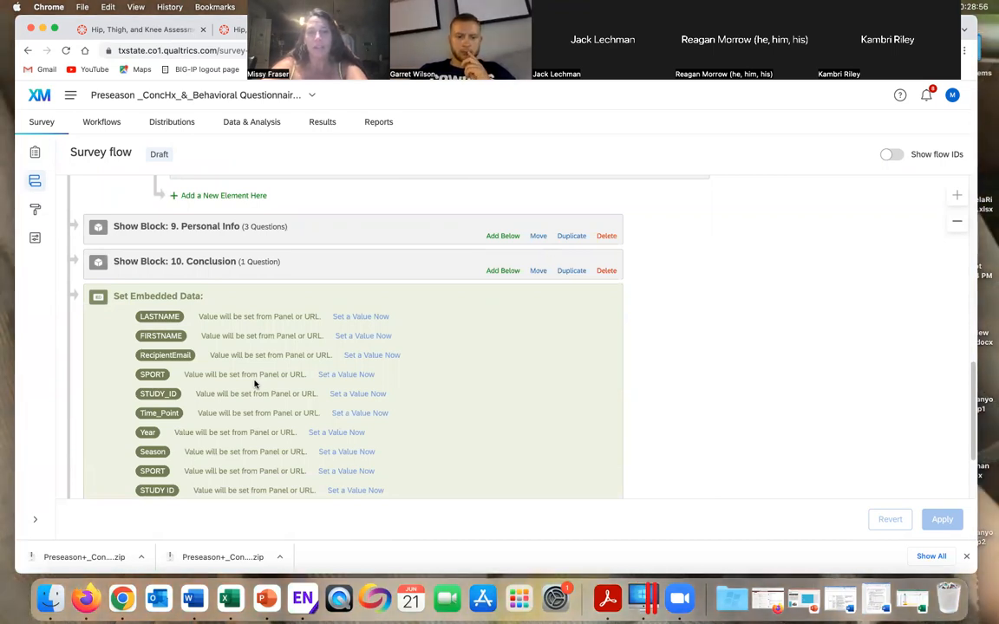
scroll(255, 383, down, 1)
scroll(255, 383, up, 15)
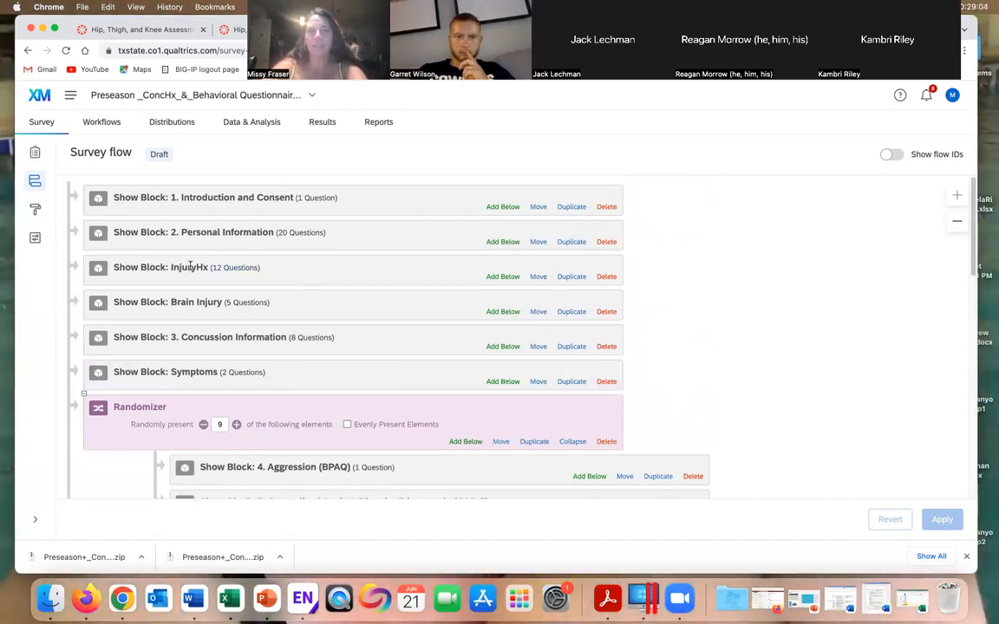
Review the available themes and the Simple, Flat, Modern and Classic layouts in the survey's look and feel settings
click(35, 210)
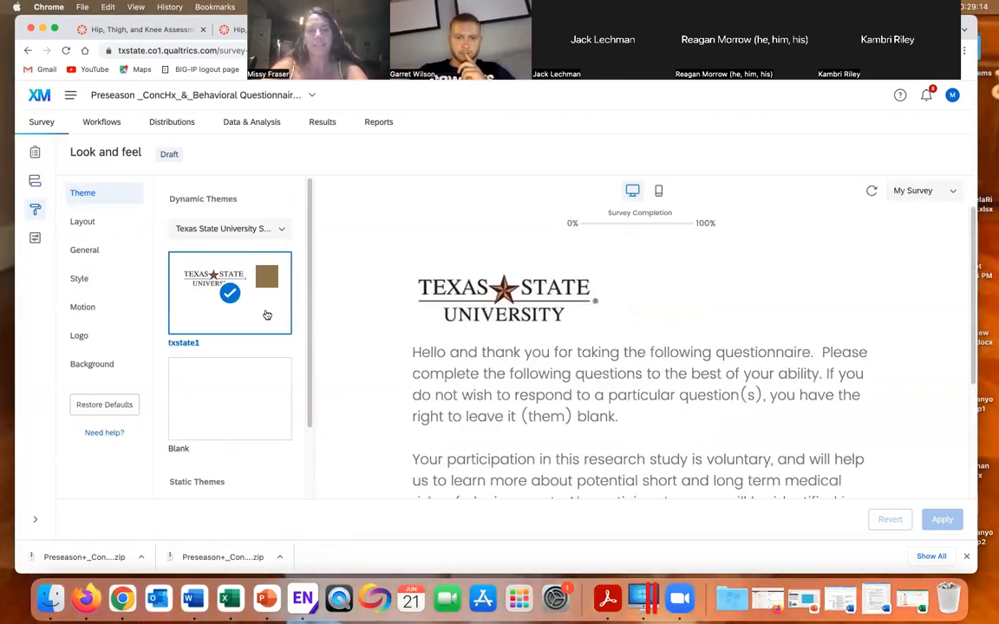
scroll(267, 315, down, 2)
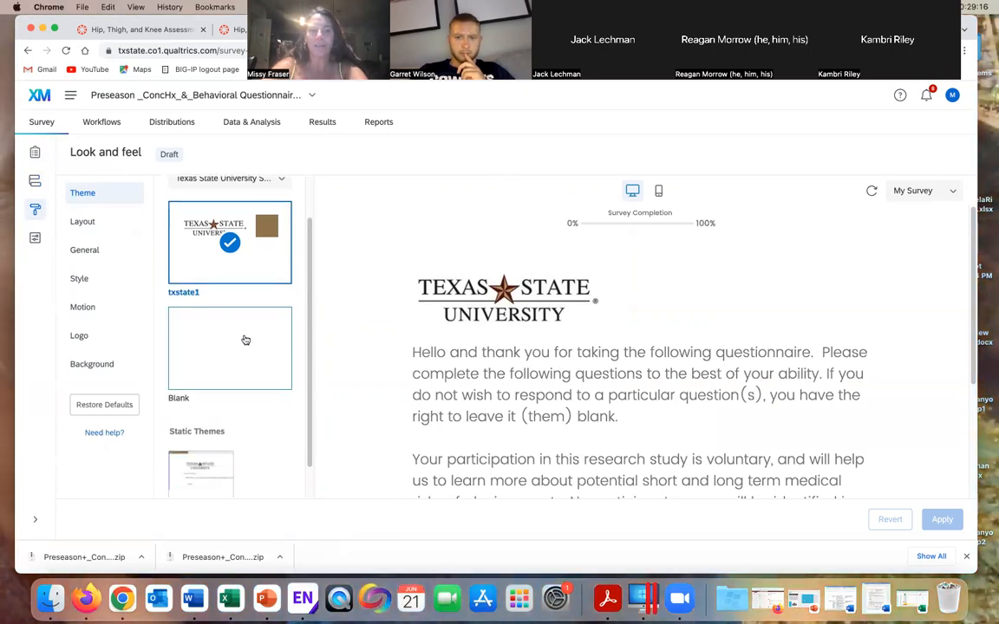
click(82, 222)
scroll(241, 380, down, 4)
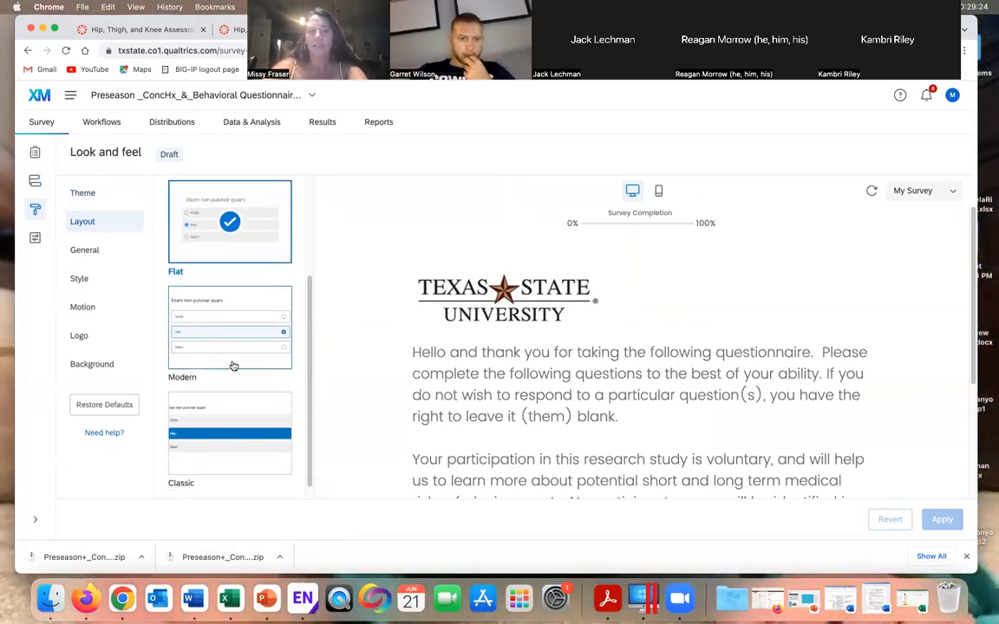
scroll(232, 365, down, 1)
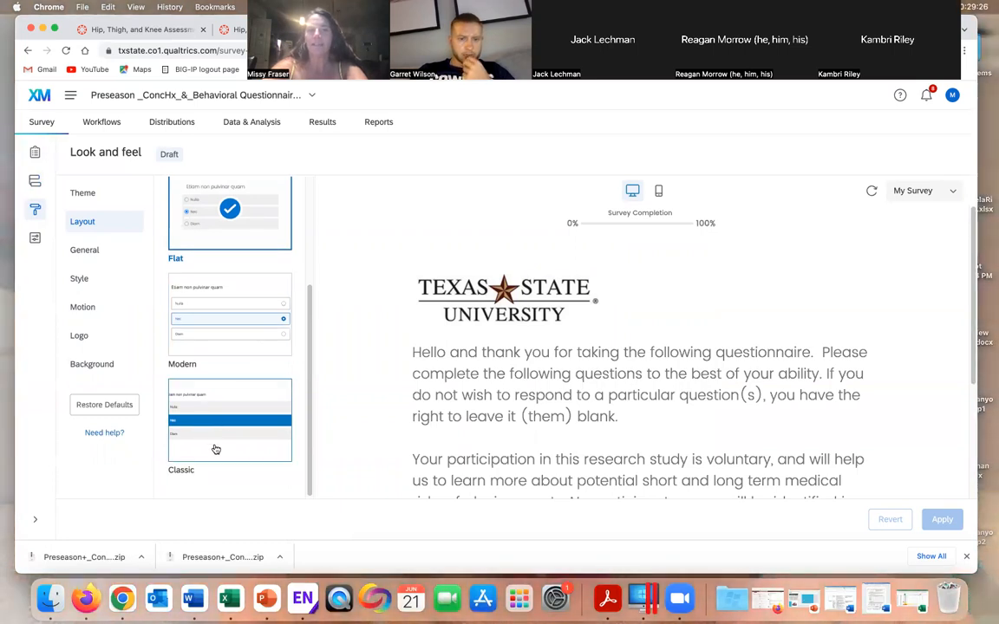
scroll(216, 449, up, 4)
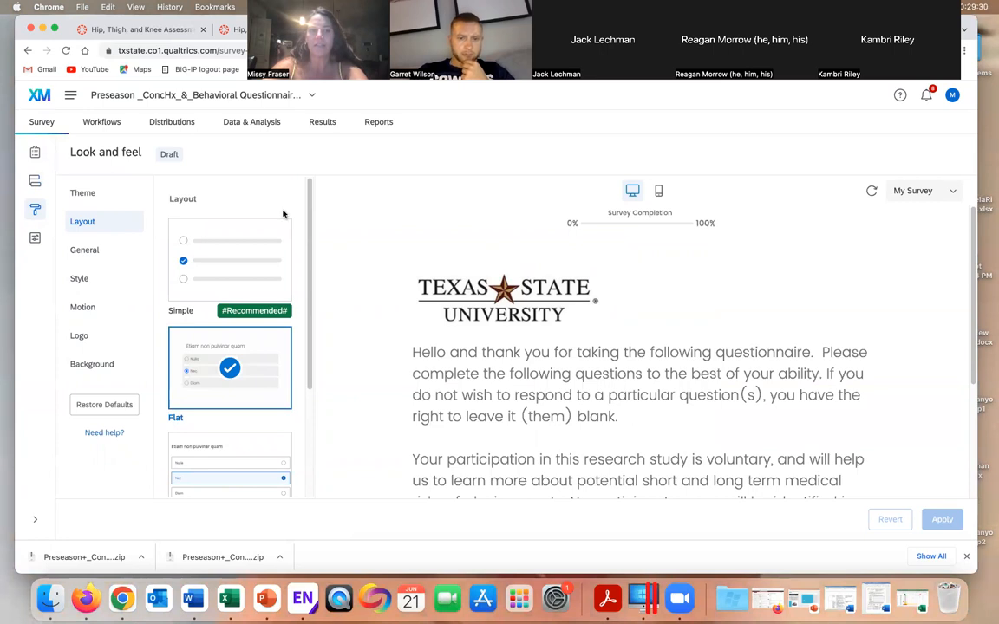
Advance the survey preview past the introduction and look through the personal information questions in the Flat layout
scroll(523, 391, down, 5)
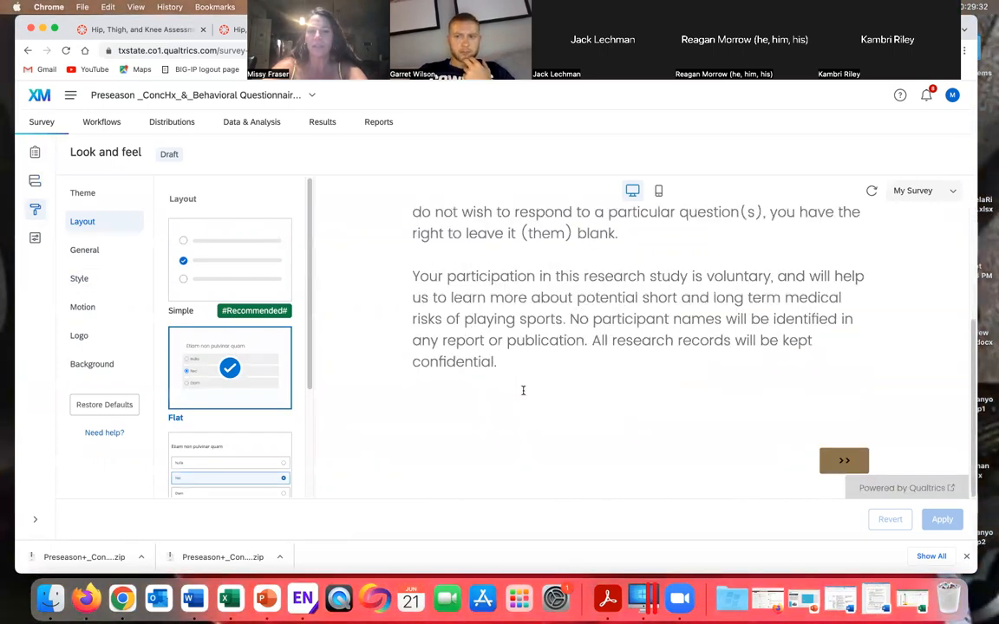
click(846, 460)
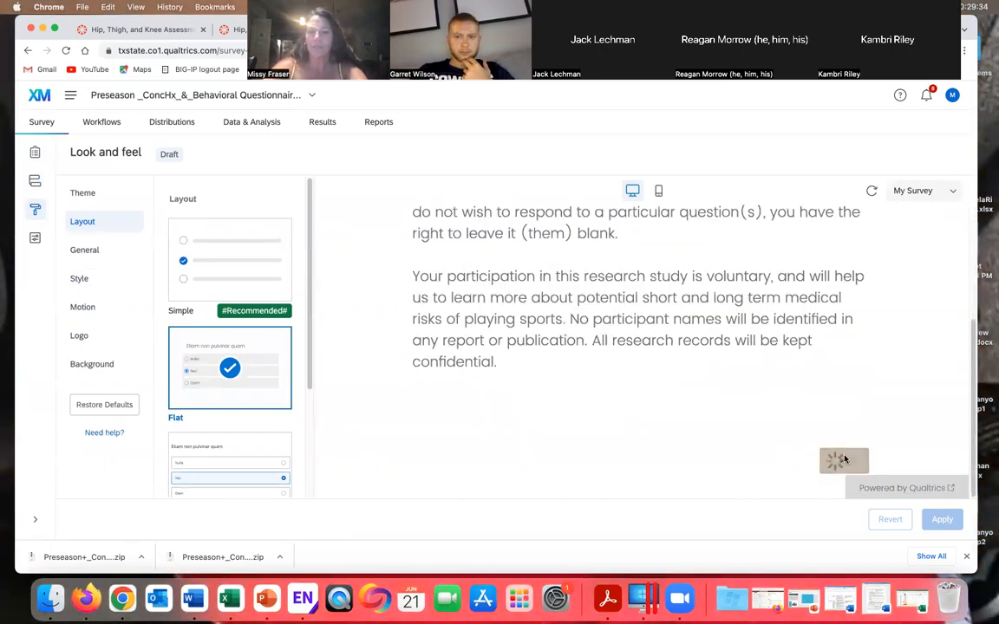
scroll(666, 394, down, 5)
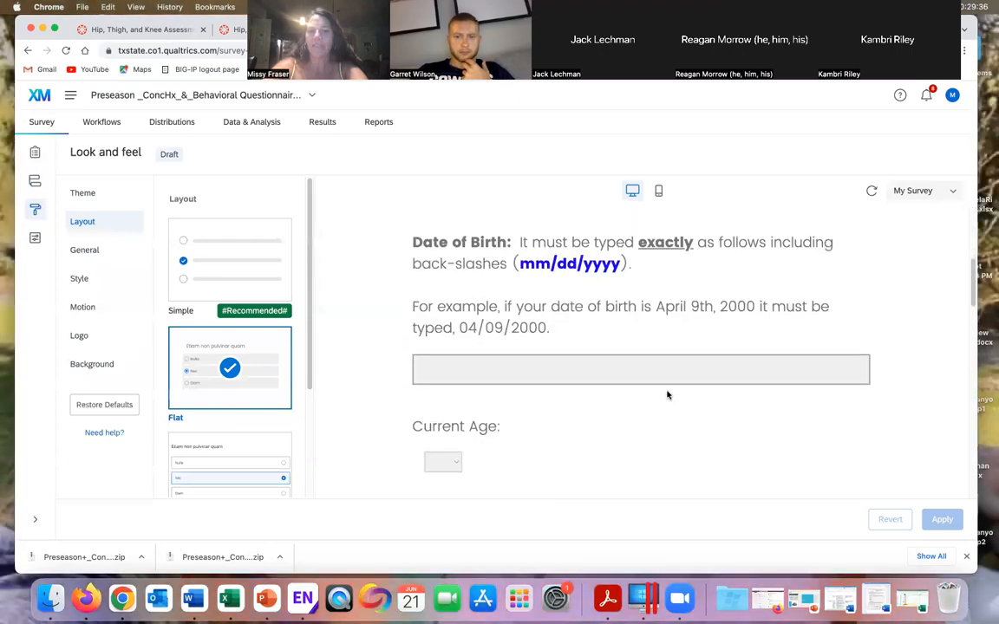
scroll(667, 394, down, 10)
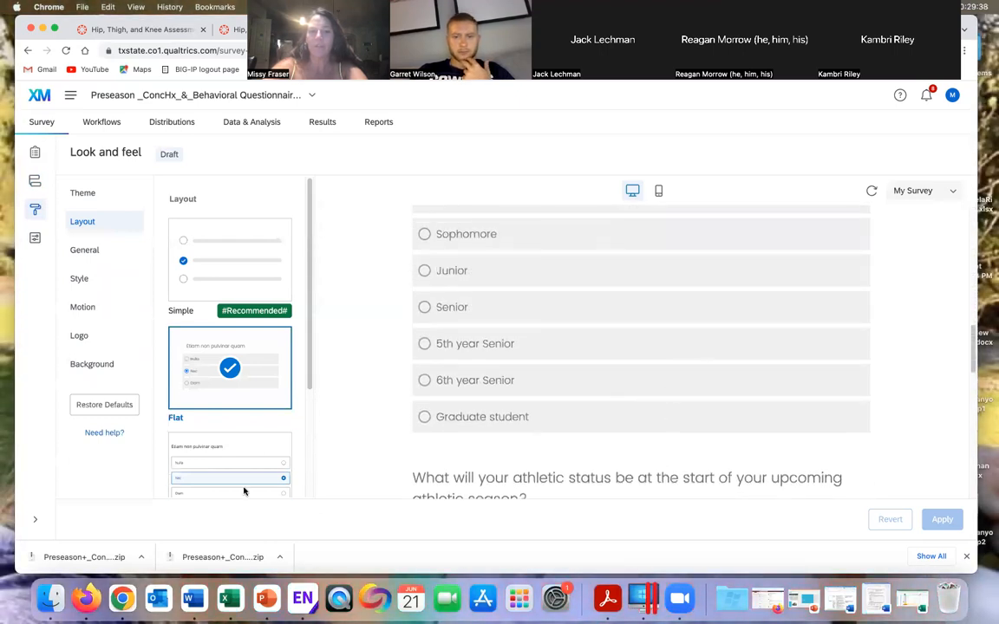
Select the Modern layout and preview how the personal information questions look in it
click(246, 451)
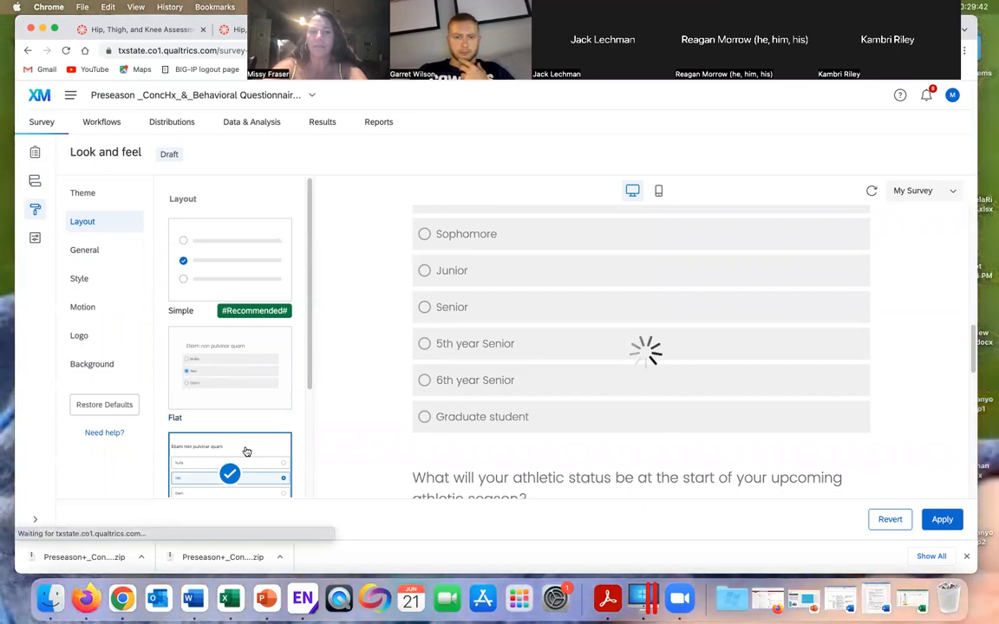
scroll(580, 398, down, 5)
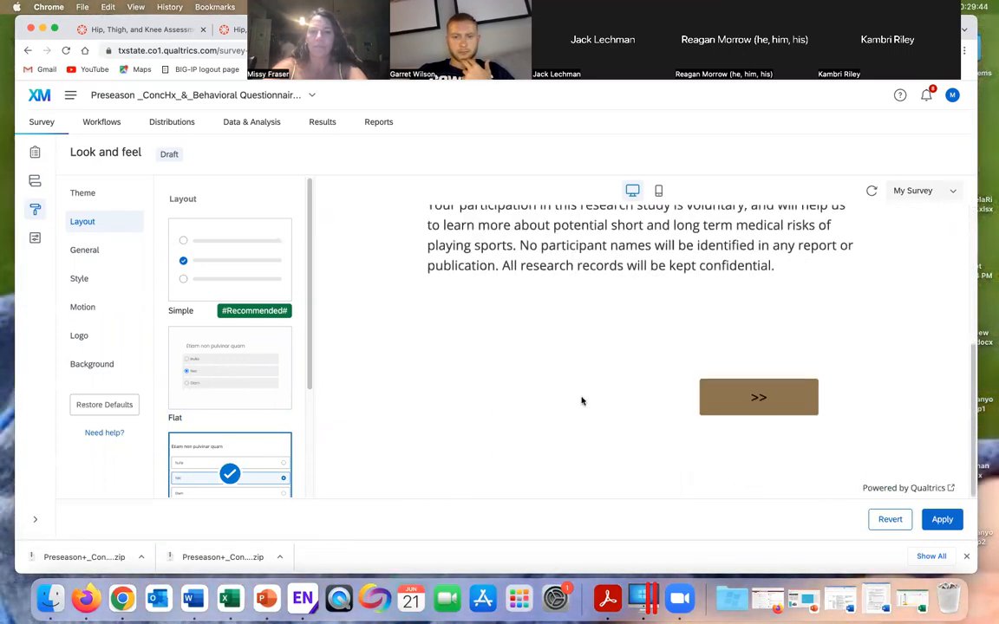
click(751, 399)
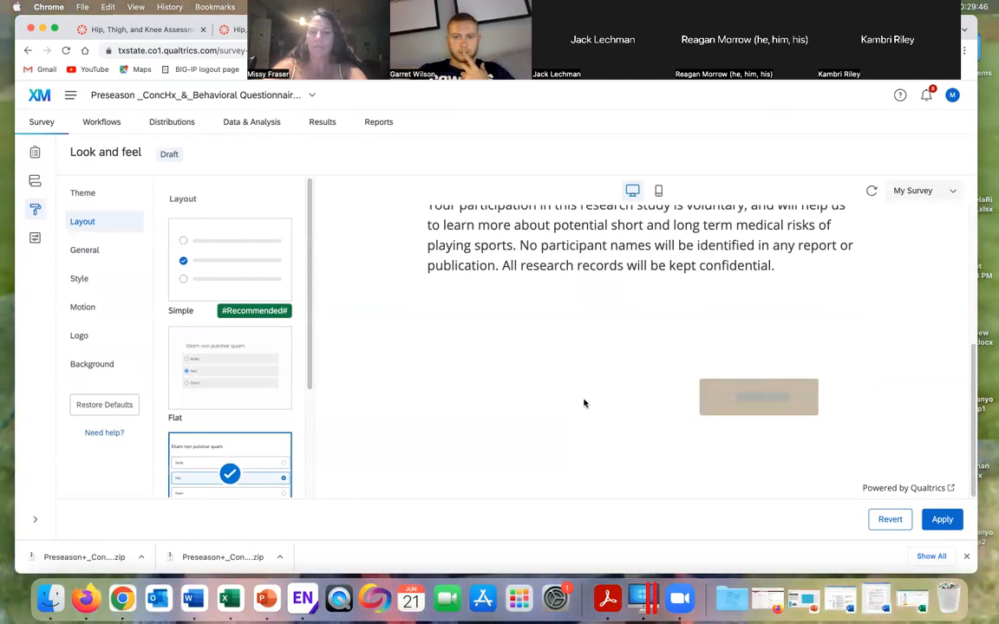
scroll(583, 401, down, 10)
scroll(584, 401, down, 10)
scroll(583, 403, up, 4)
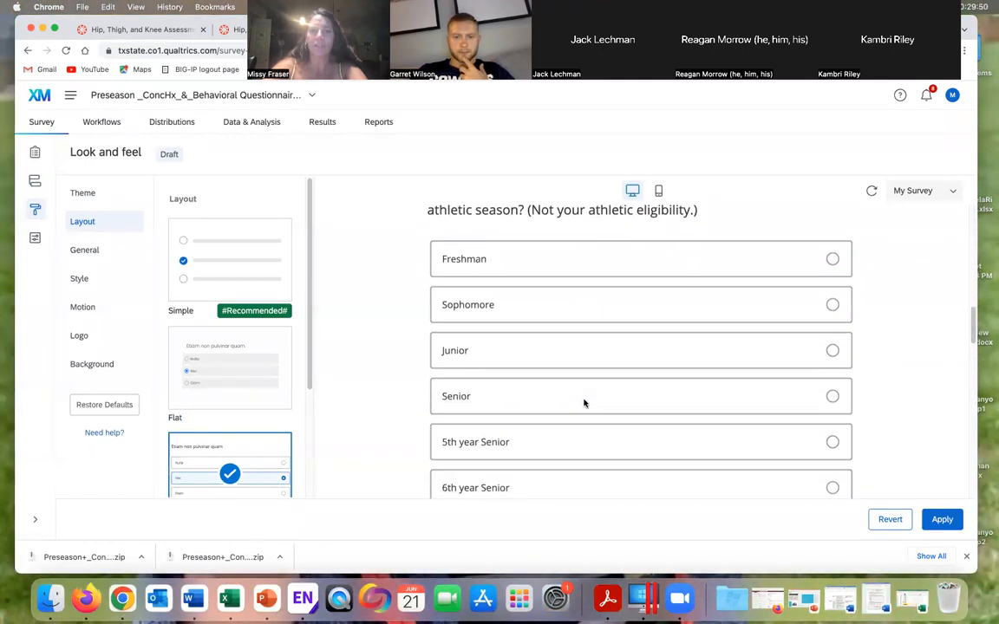
Look over the available layouts again and switch the survey's layout back to Flat
scroll(584, 404, down, 1)
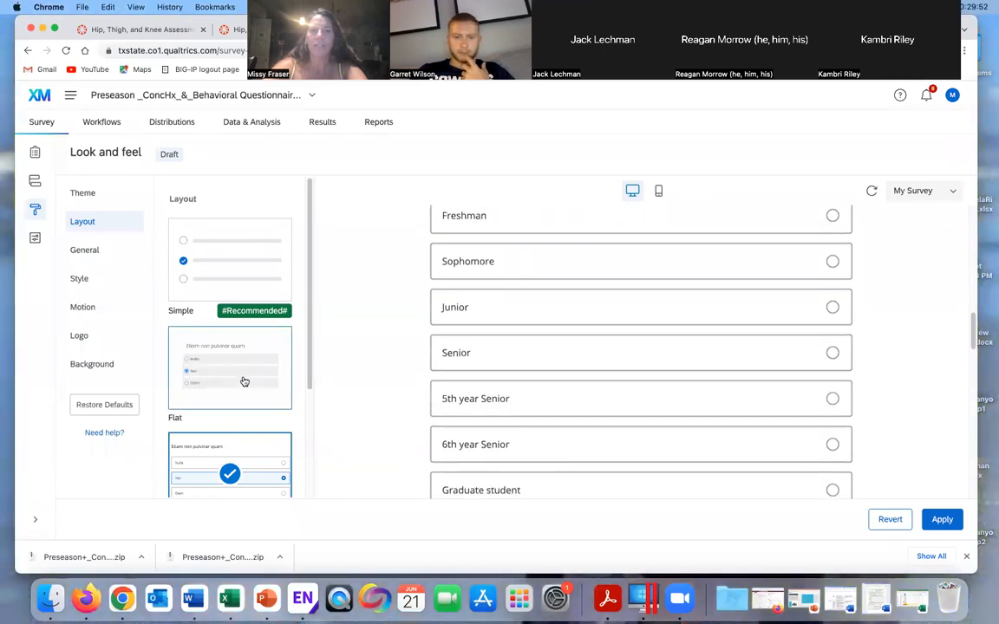
scroll(243, 385, down, 4)
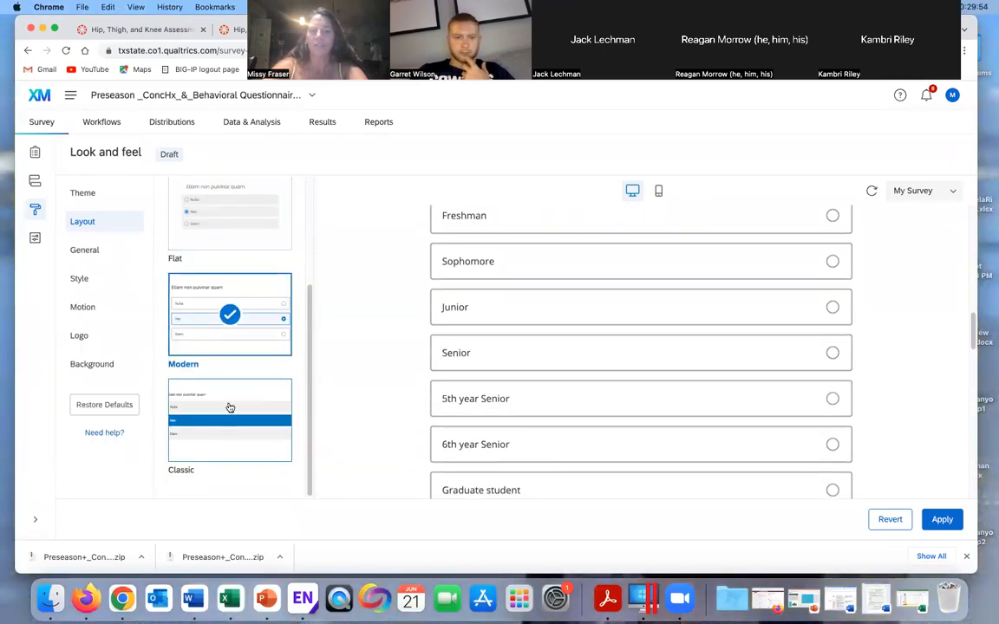
scroll(251, 352, up, 3)
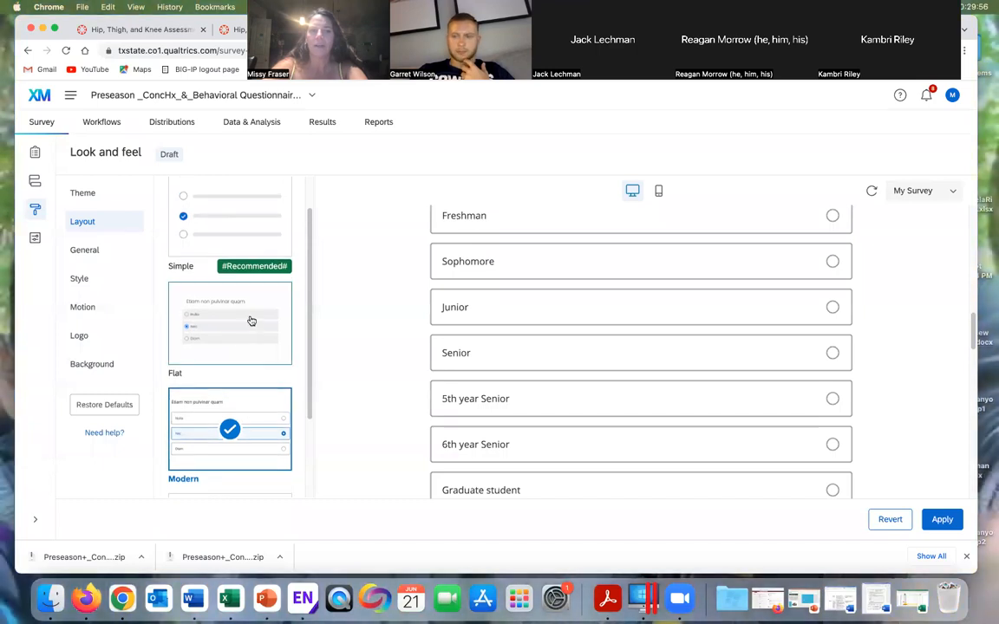
click(250, 321)
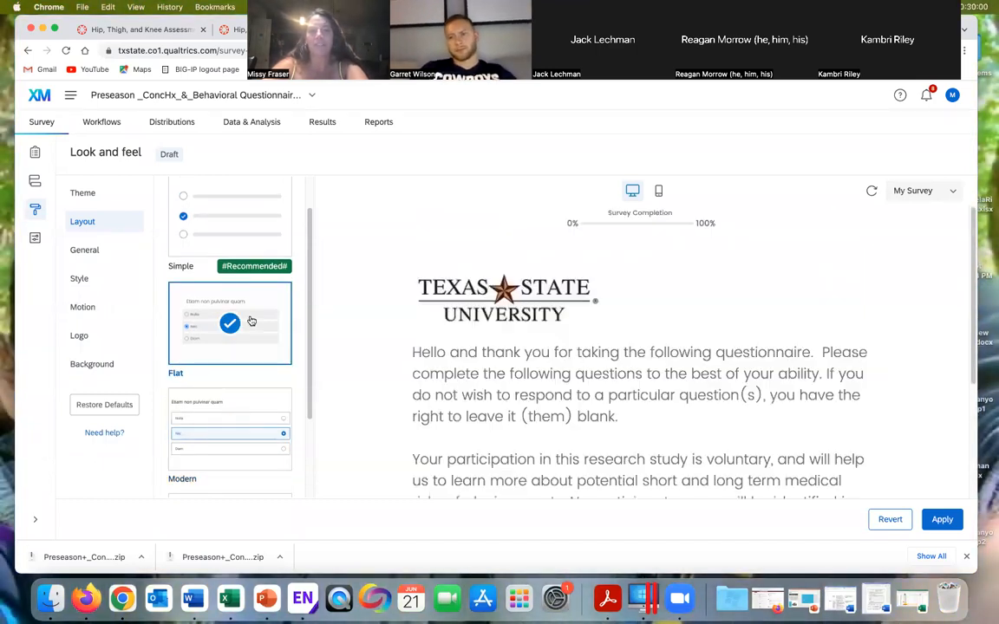
Review the next and previous button text, progress bar style and progress bar position options in the general look and feel settings
click(92, 250)
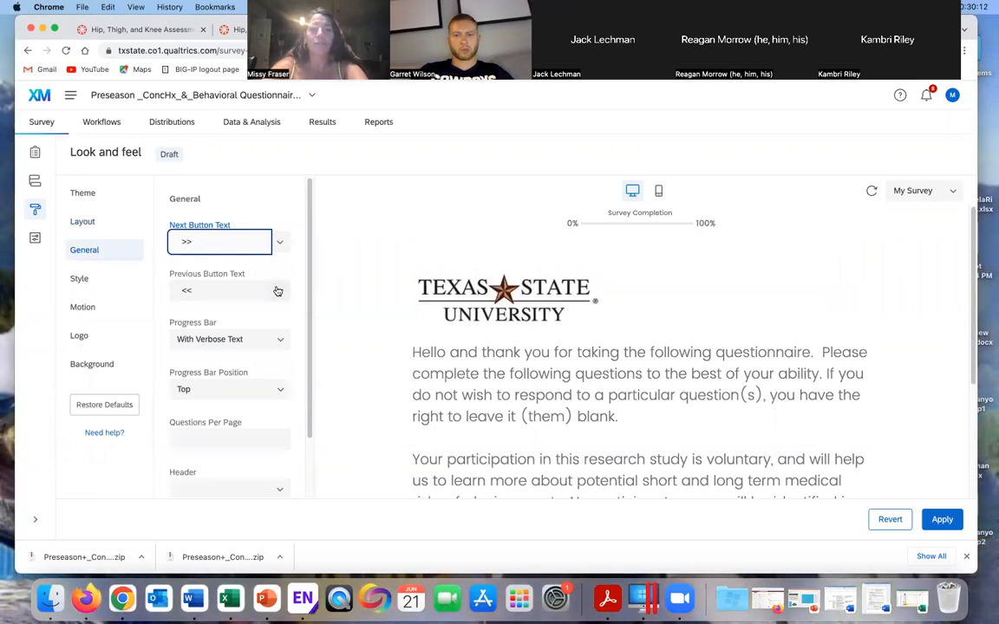
click(282, 291)
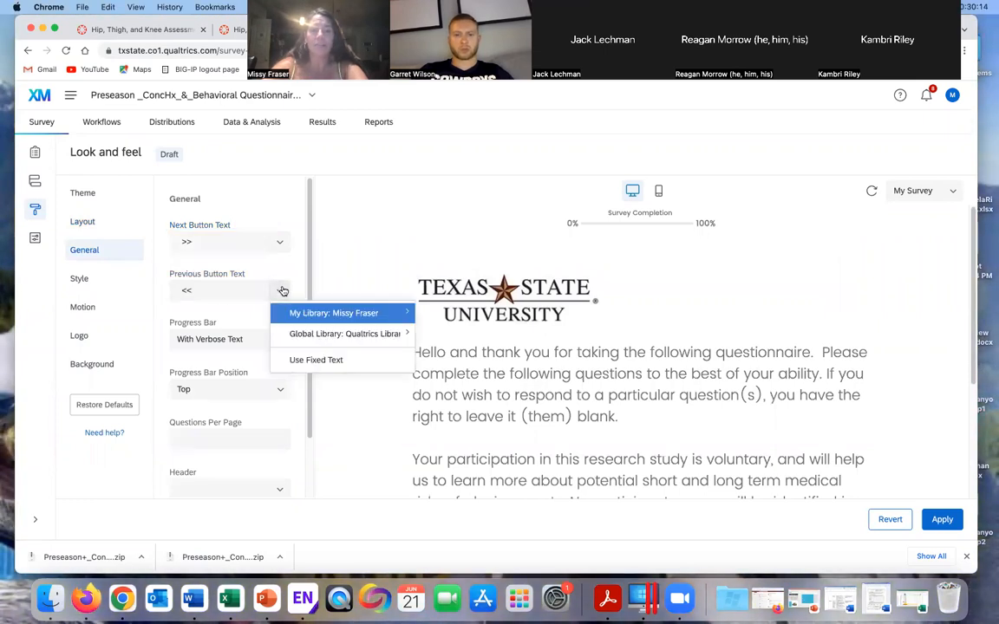
click(297, 270)
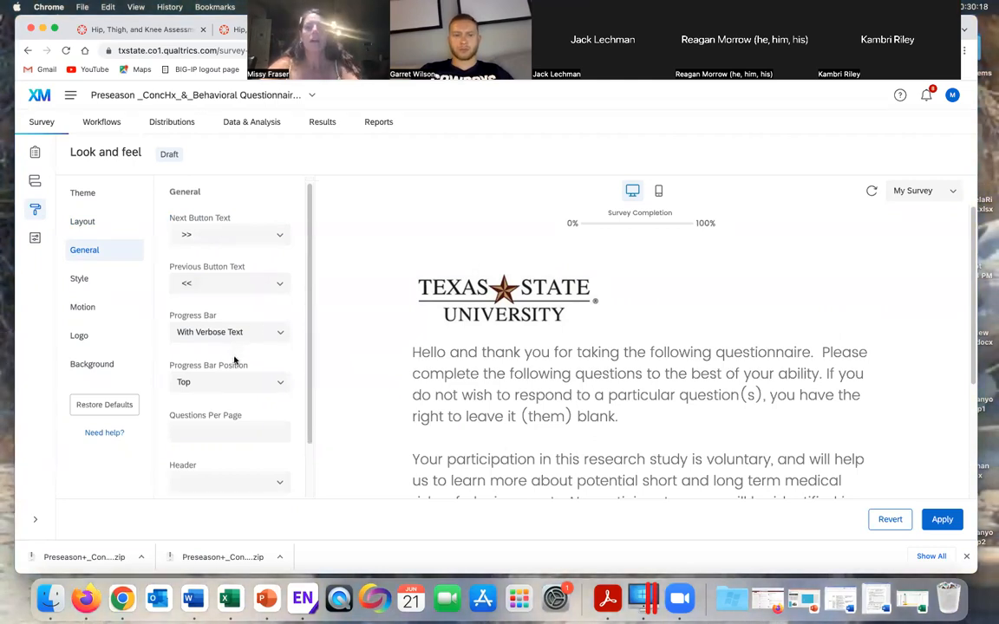
scroll(234, 361, down, 2)
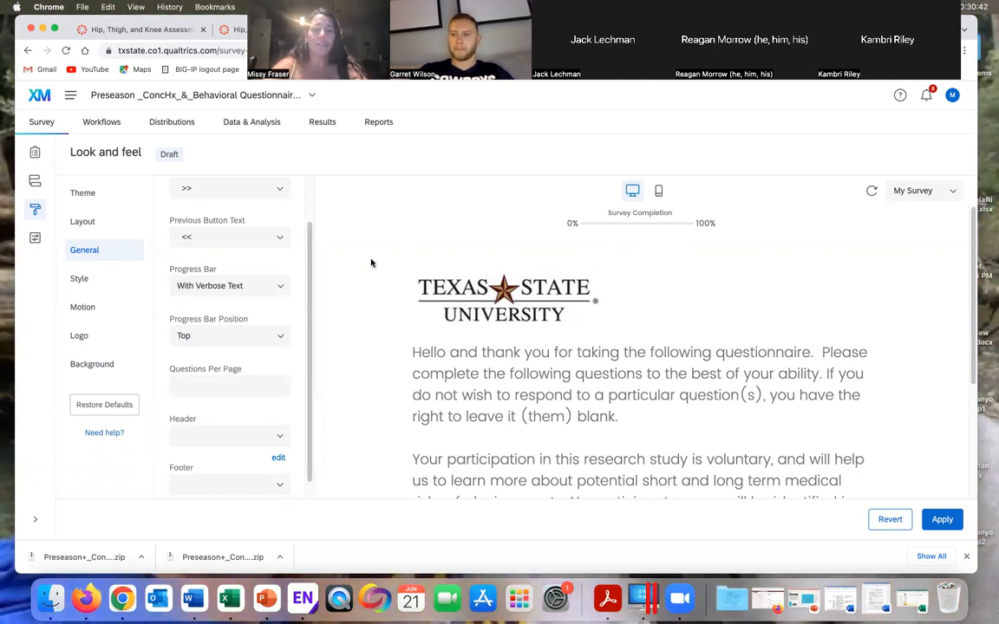
click(280, 291)
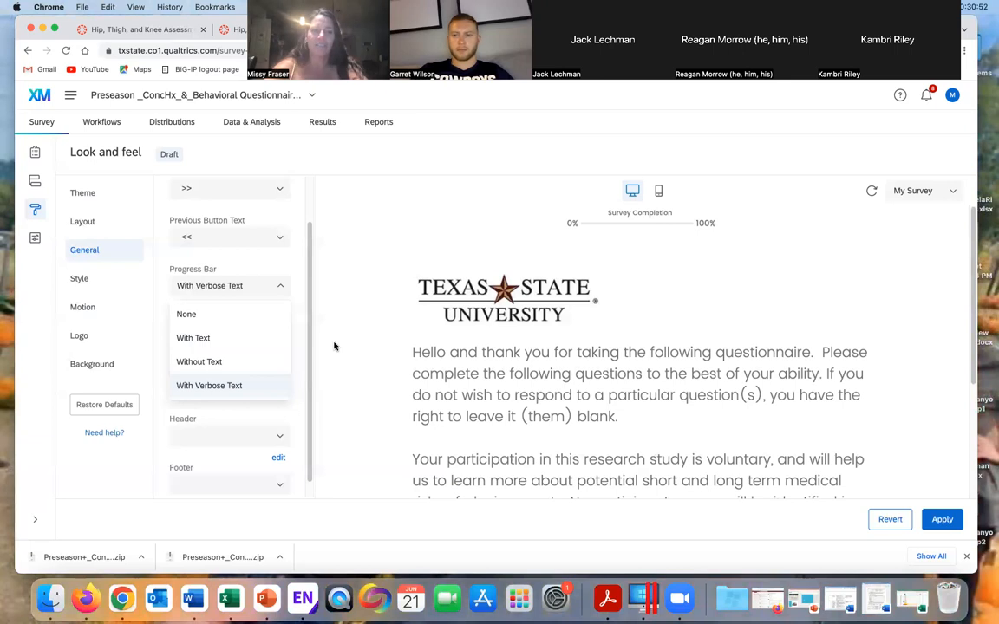
click(294, 256)
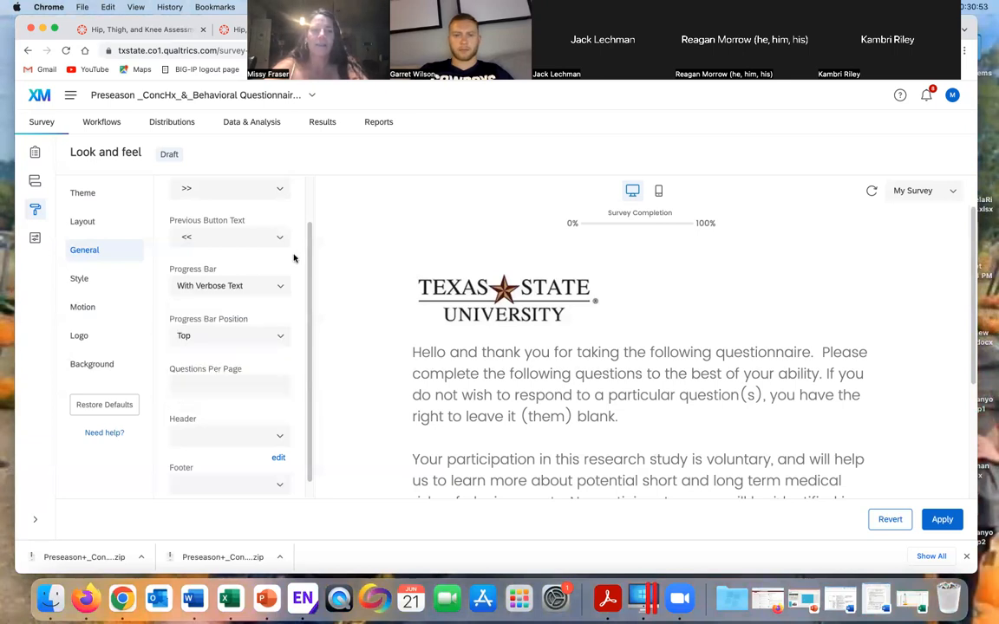
click(281, 339)
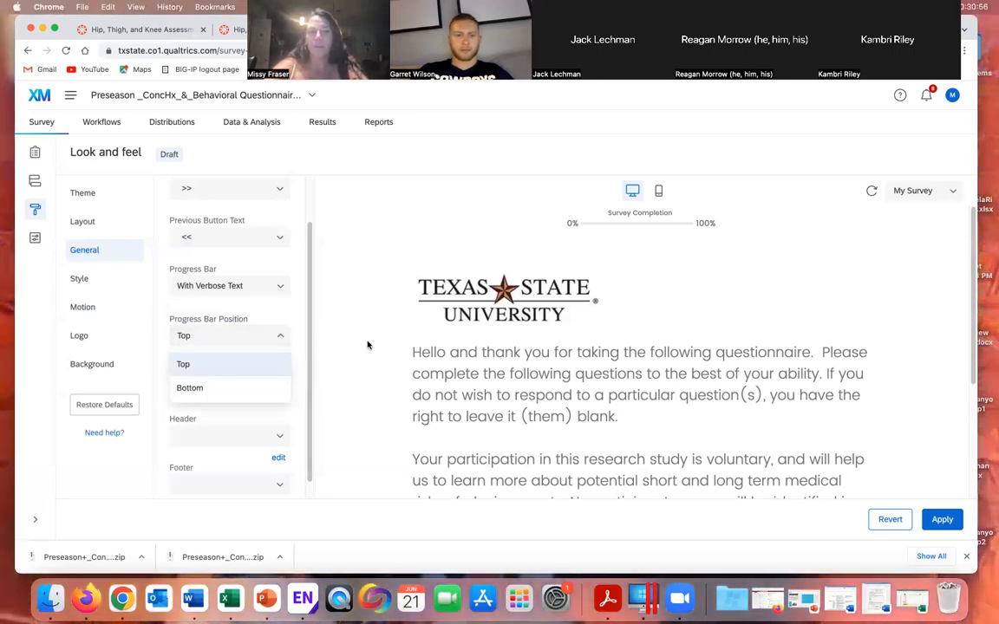
click(301, 400)
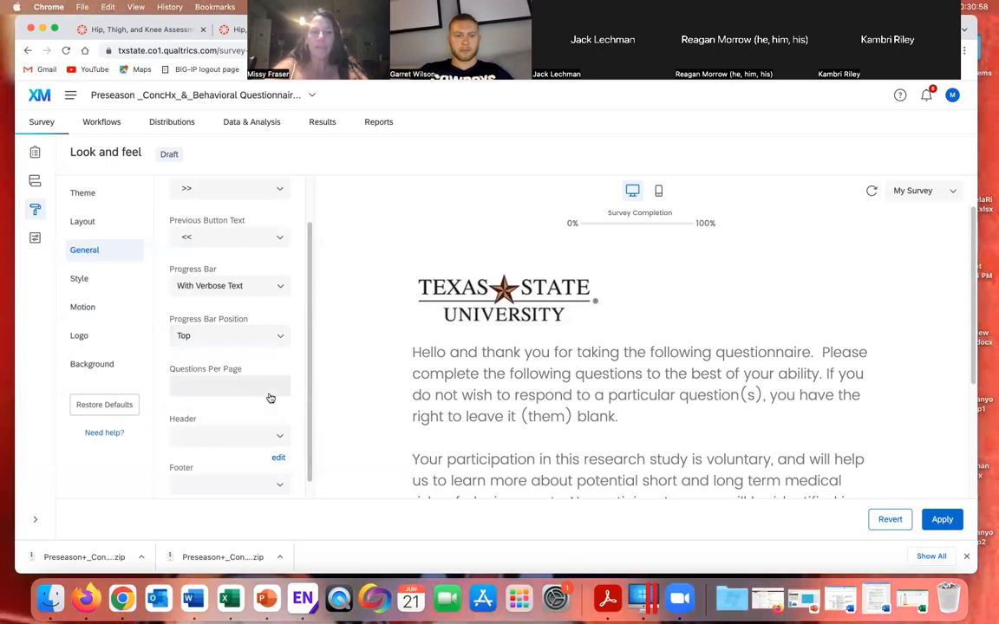
Check the questions per page, header and footer settings and the library message choices for the header
scroll(270, 398, down, 1)
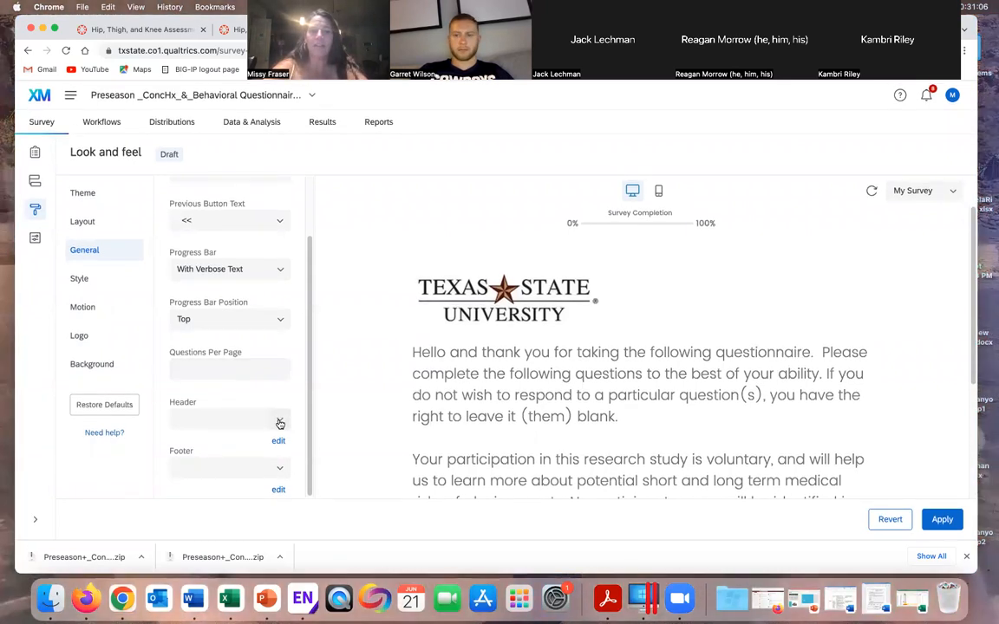
click(280, 422)
mouse_move(316, 445)
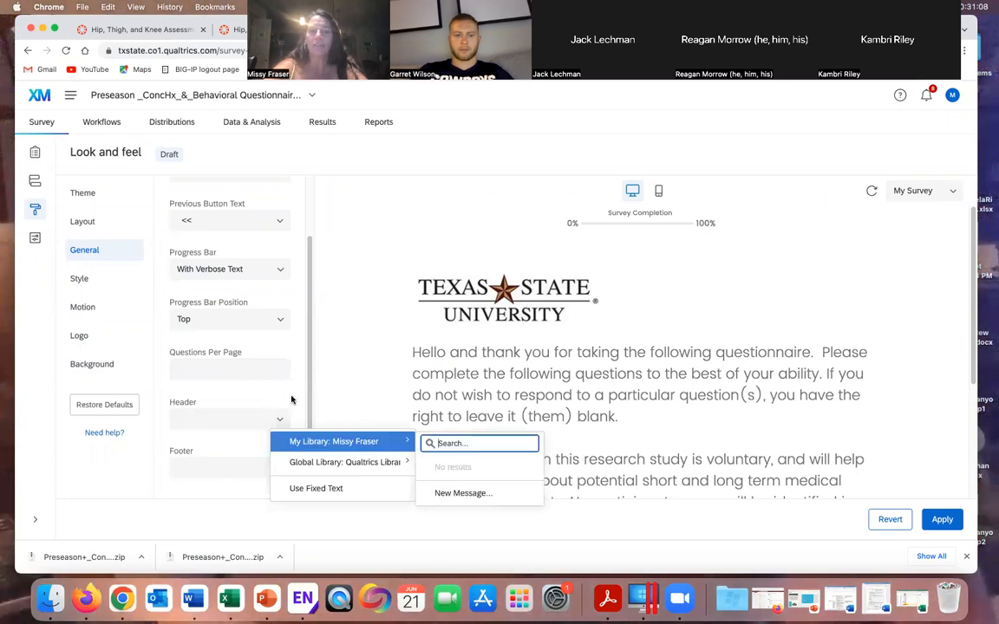
click(293, 399)
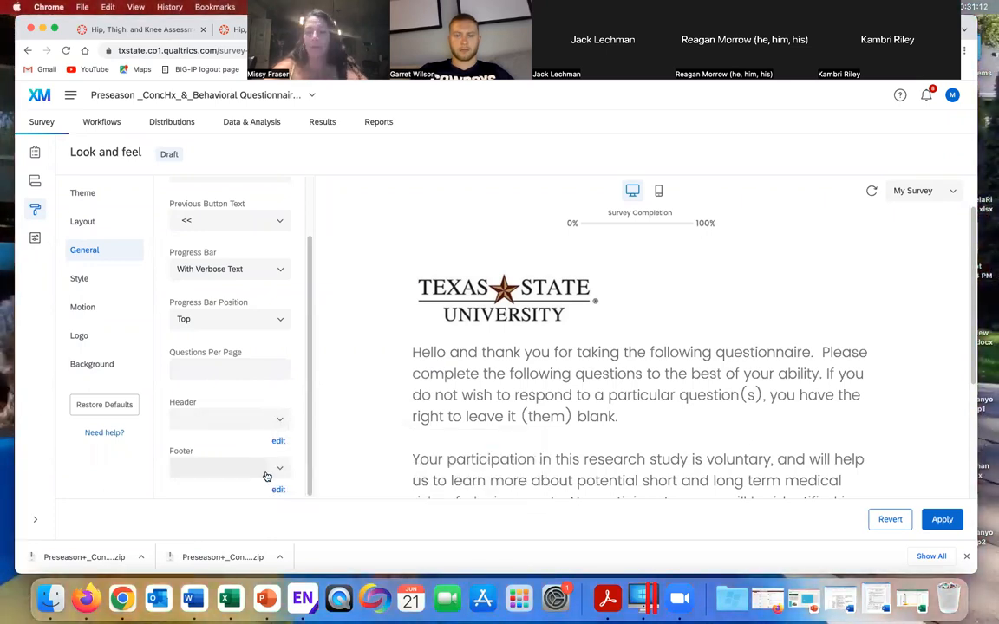
Review the survey's style settings, from the primary and secondary colors through font, contrast, spacing and text sizes to custom CSS
click(83, 279)
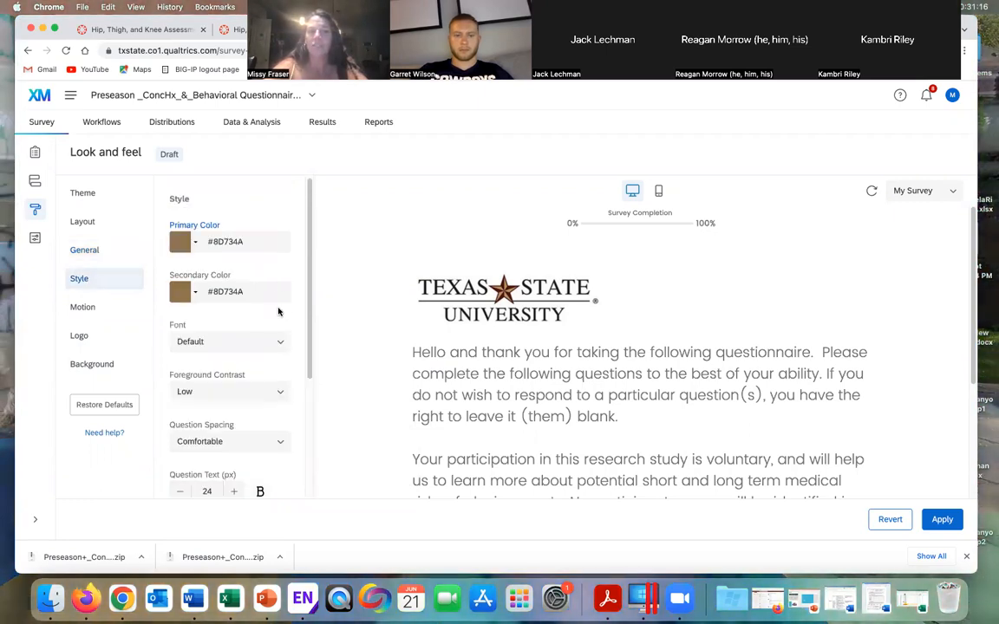
scroll(278, 312, down, 1)
scroll(278, 313, down, 4)
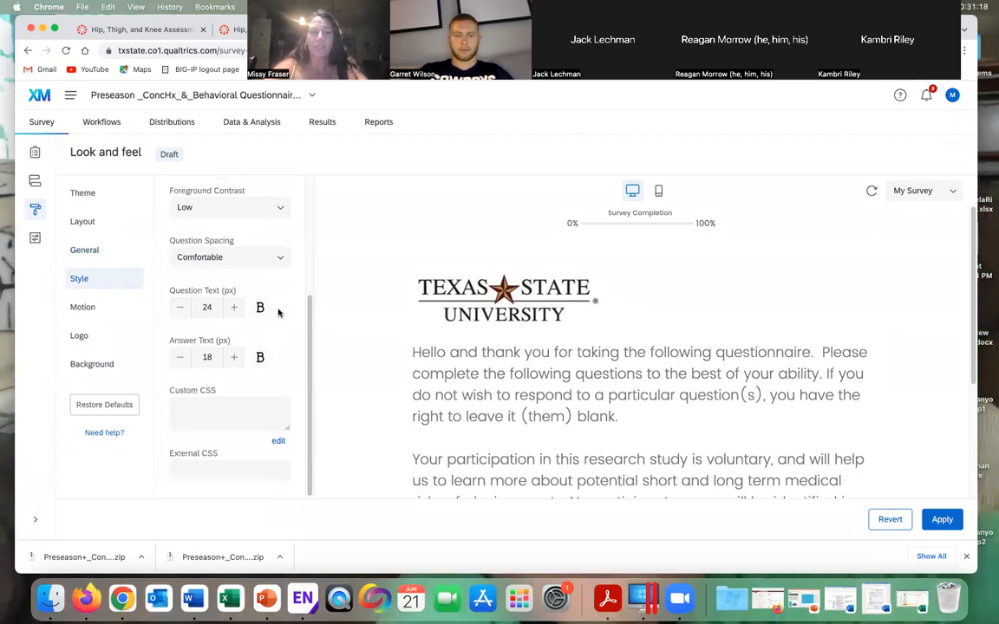
scroll(279, 312, up, 5)
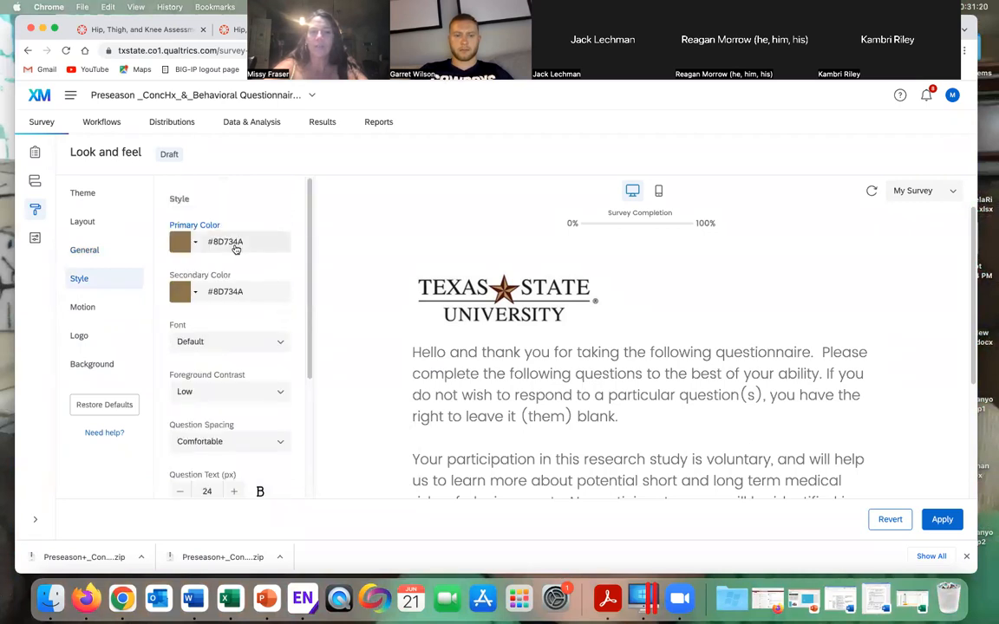
Review the page motion options, the logo image with its placement and size settings, and the background settings
click(97, 313)
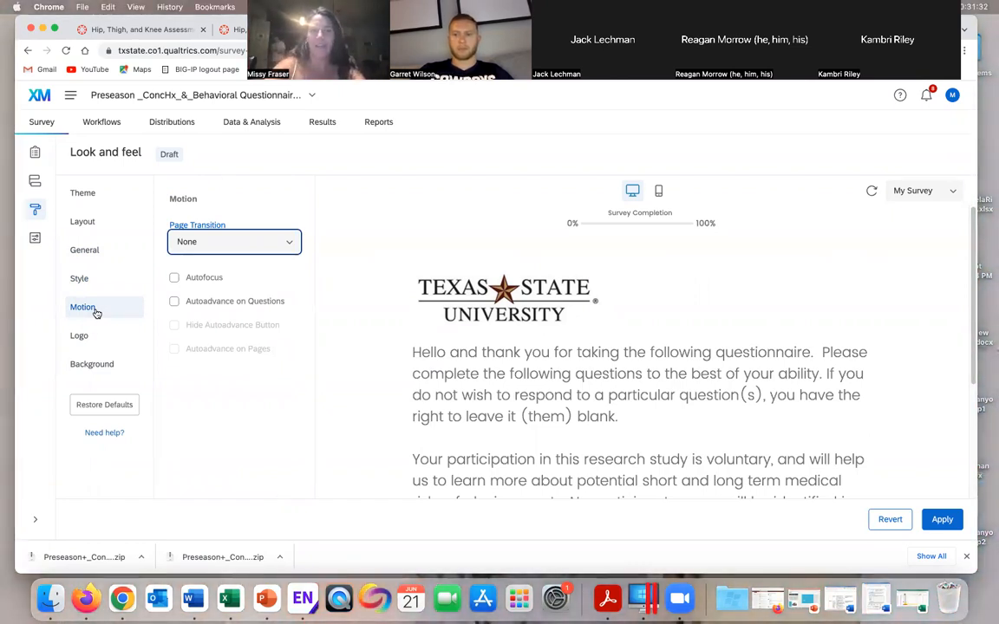
click(79, 335)
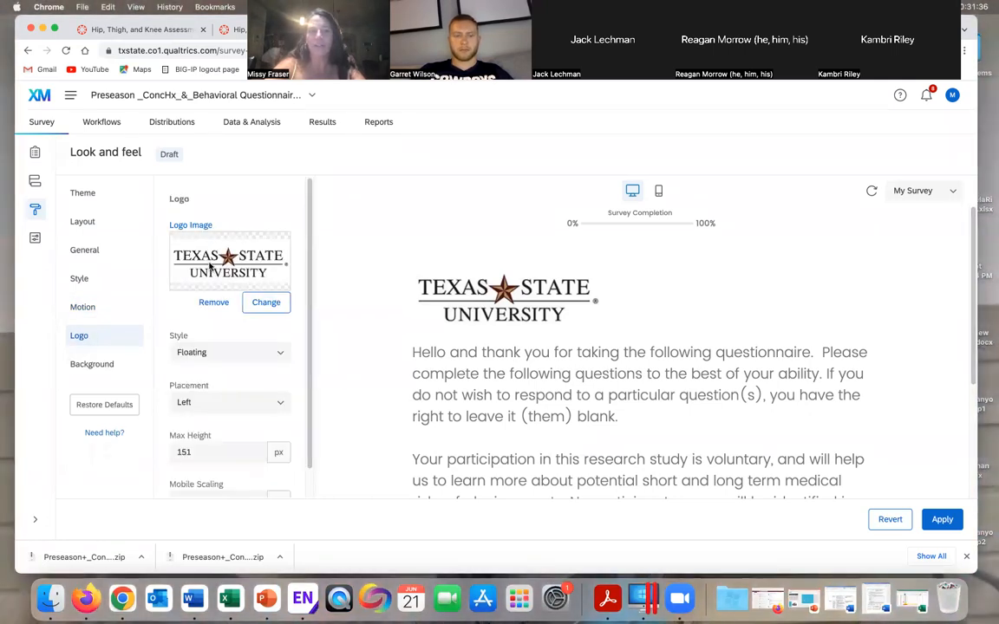
scroll(203, 299, down, 1)
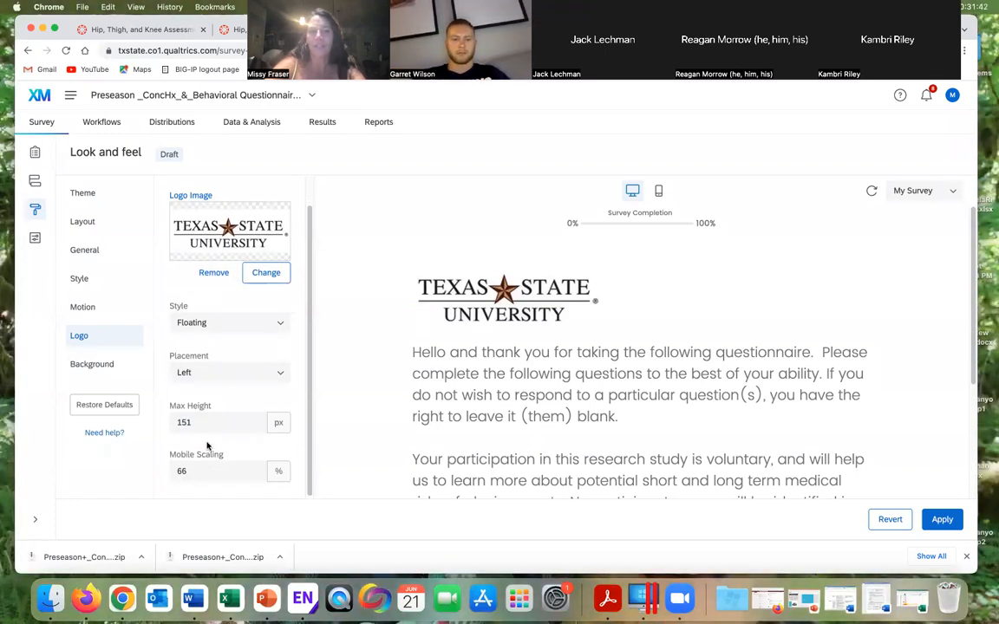
click(102, 365)
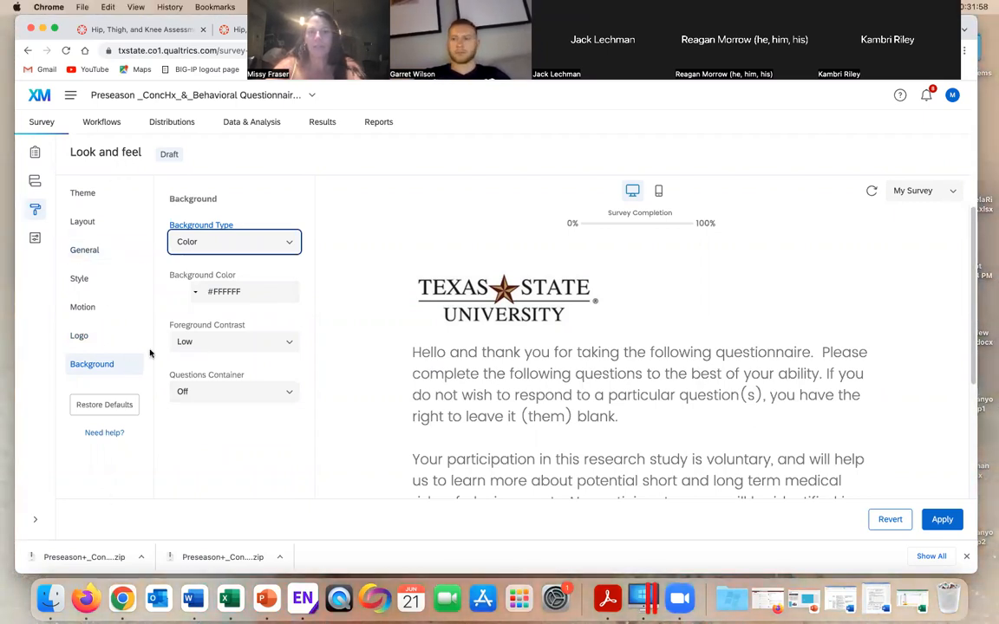
Leave look and feel for the survey options without saving the changes, and check the available survey languages
click(34, 239)
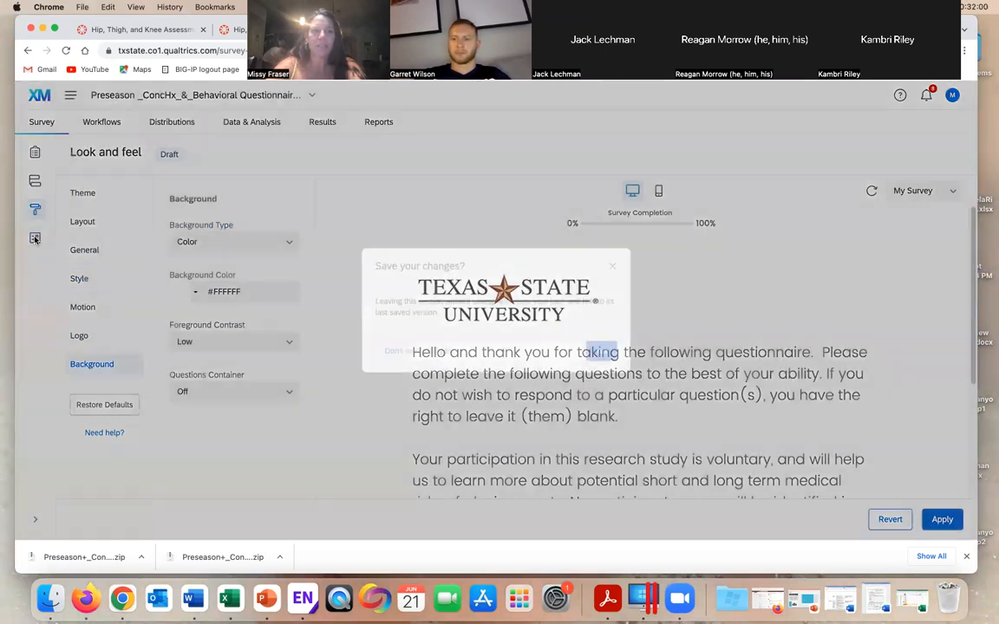
click(440, 360)
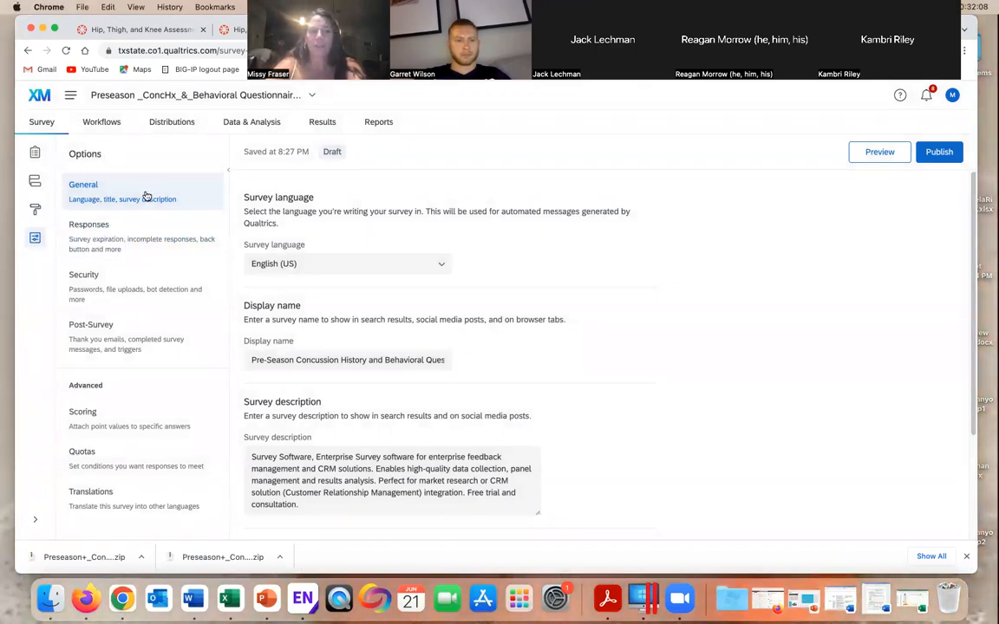
click(343, 267)
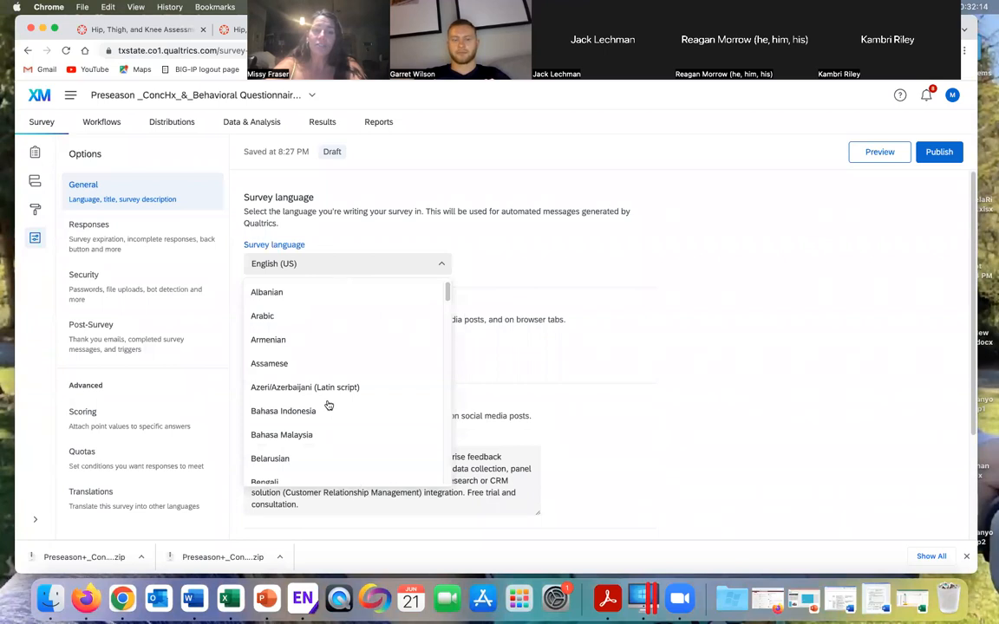
click(538, 278)
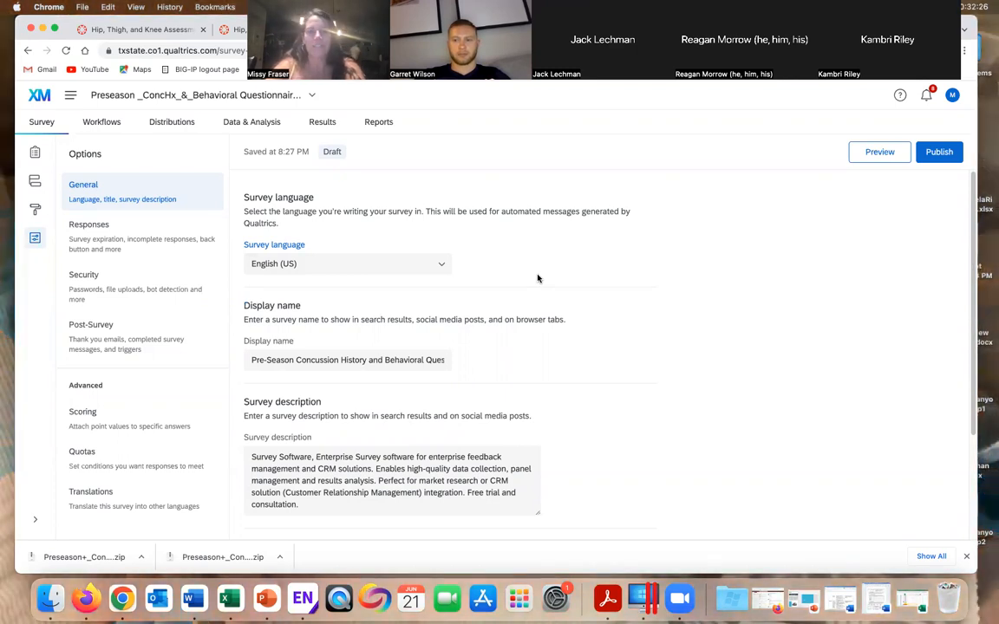
Review the display name, survey description, question numbers and expert review settings in the general survey options
scroll(537, 279, down, 1)
scroll(537, 279, down, 2)
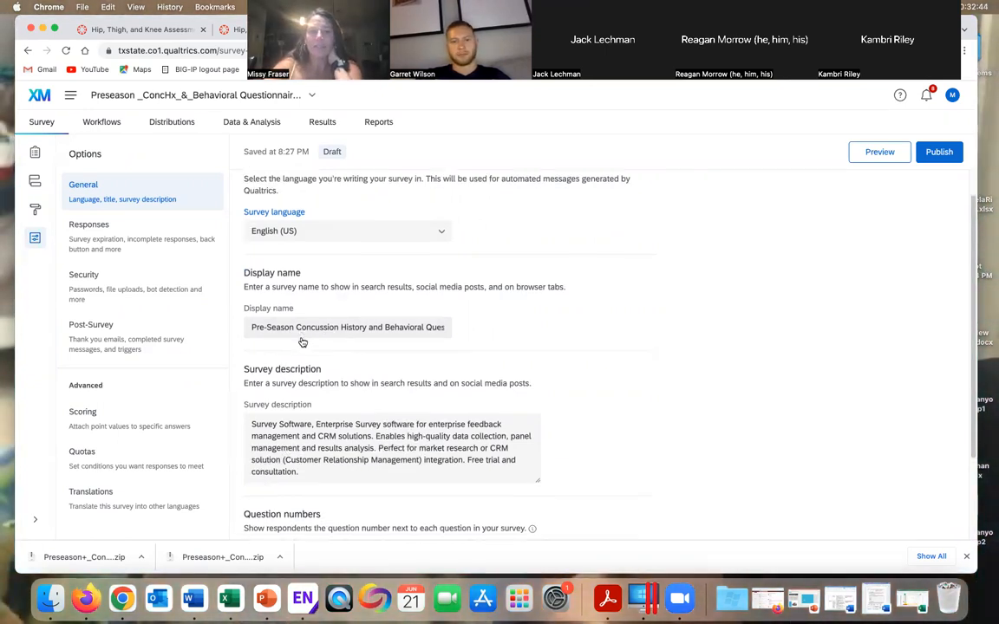
scroll(301, 343, down, 3)
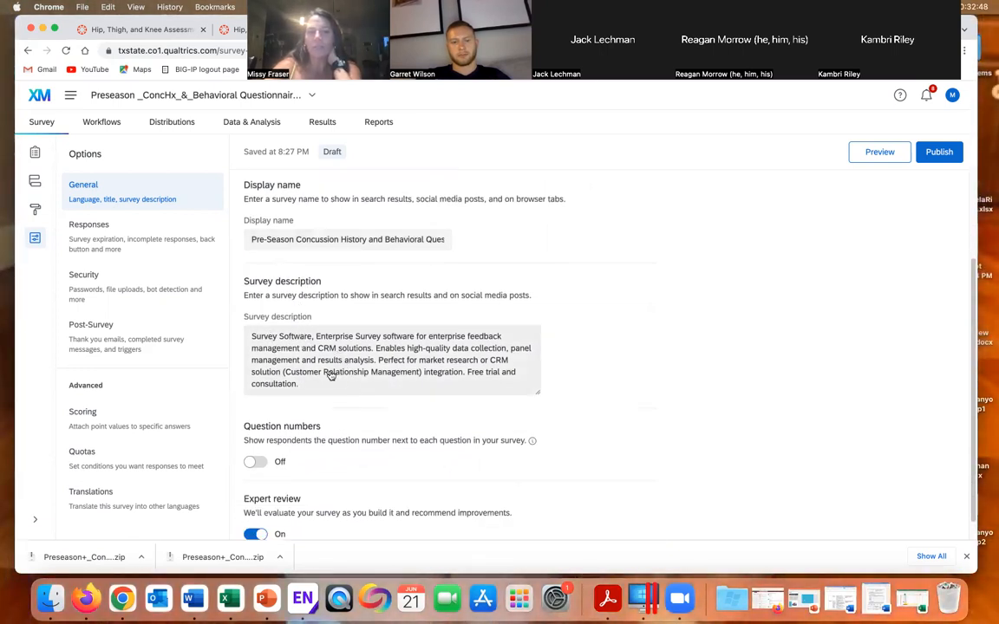
scroll(331, 375, down, 1)
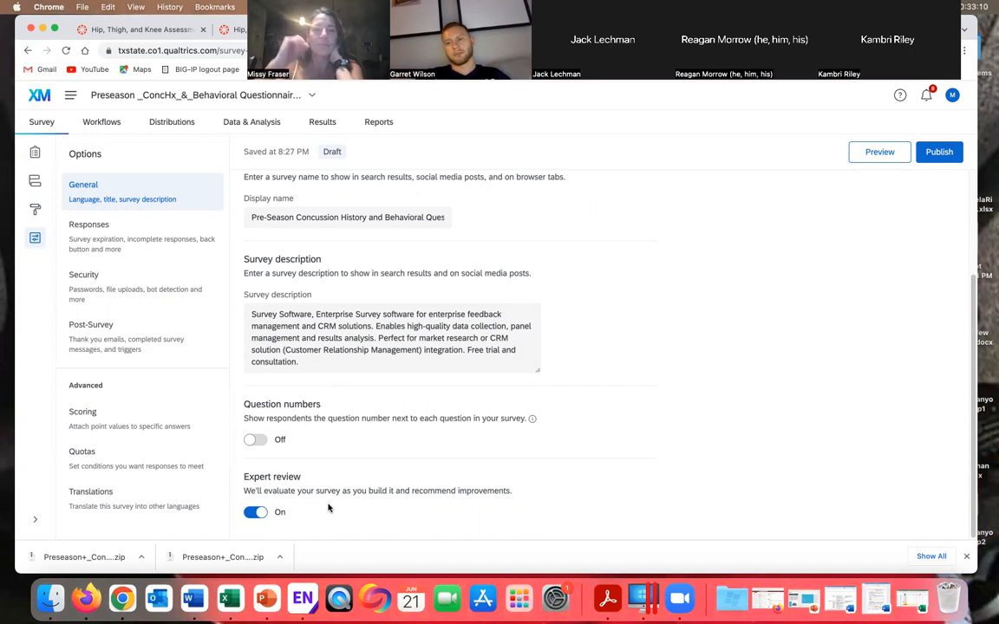
Review the response options, covering the back button, finishing later, error messages, incomplete responses, survey availability and inactive survey message
click(105, 235)
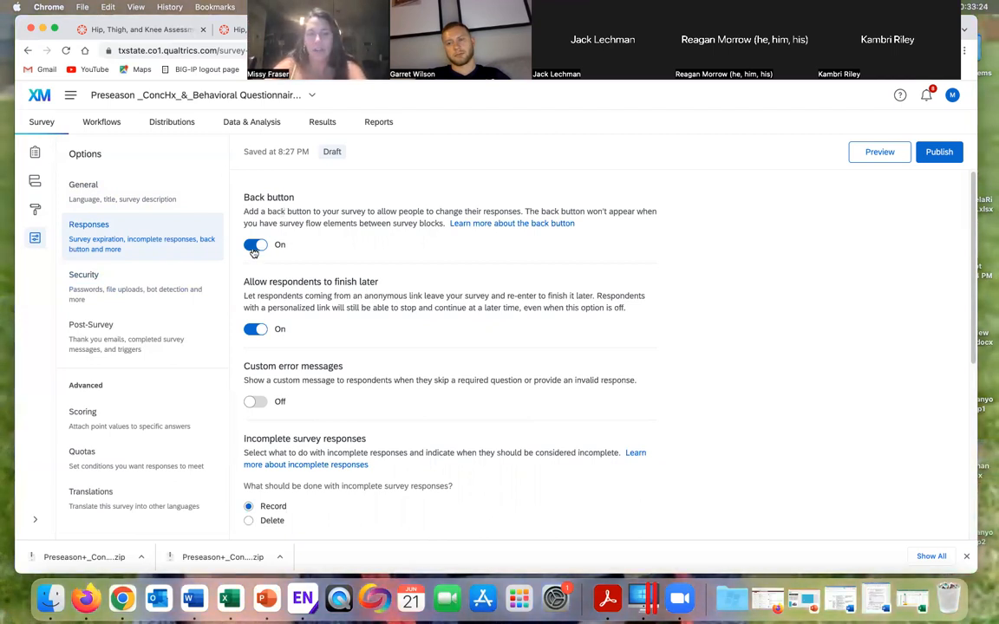
scroll(319, 292, down, 1)
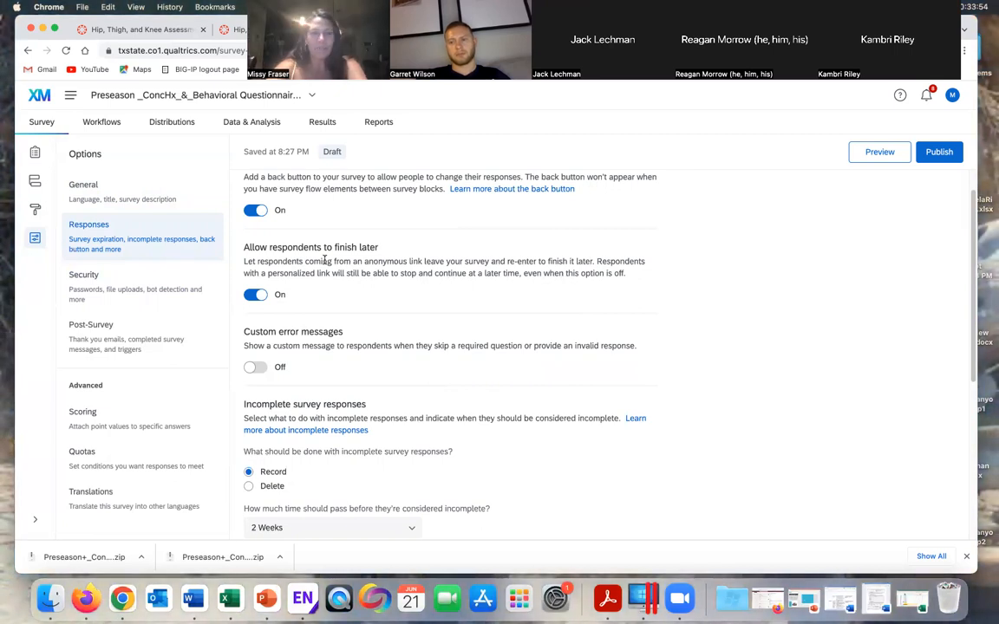
scroll(405, 322, down, 3)
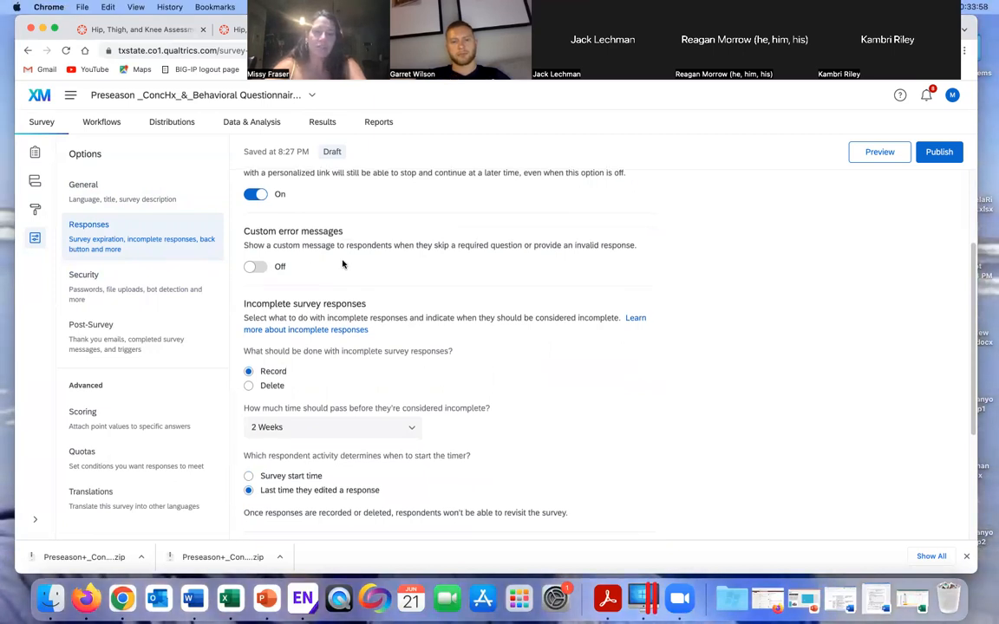
scroll(342, 265, down, 3)
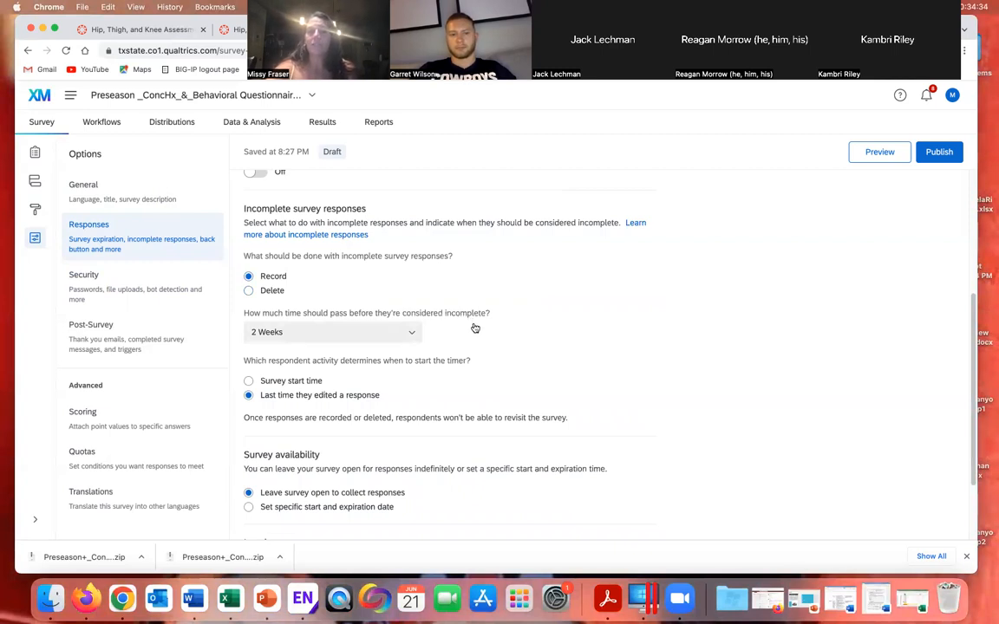
scroll(382, 247, up, 4)
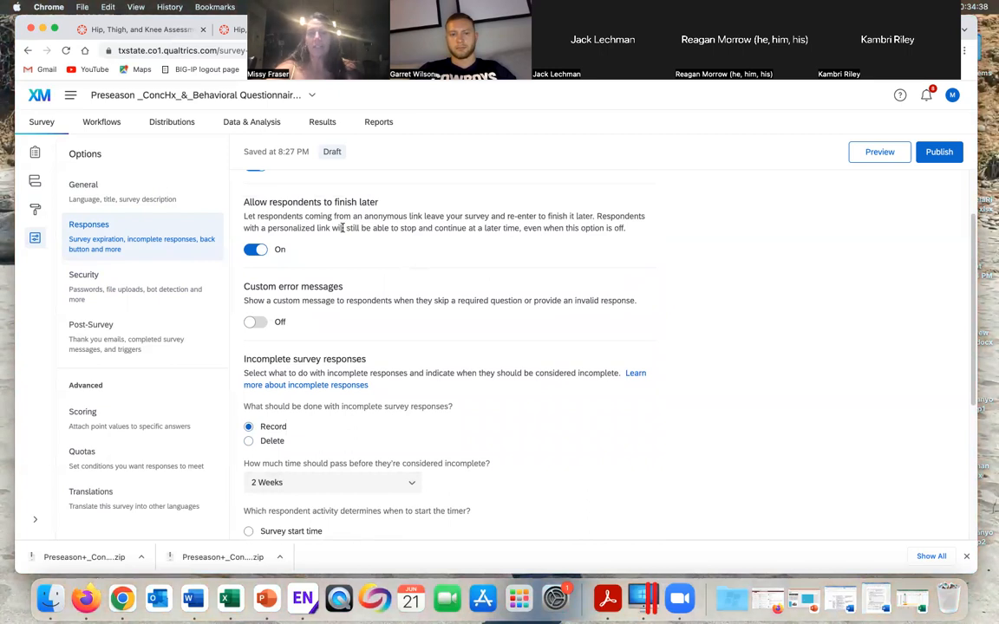
scroll(335, 249, down, 6)
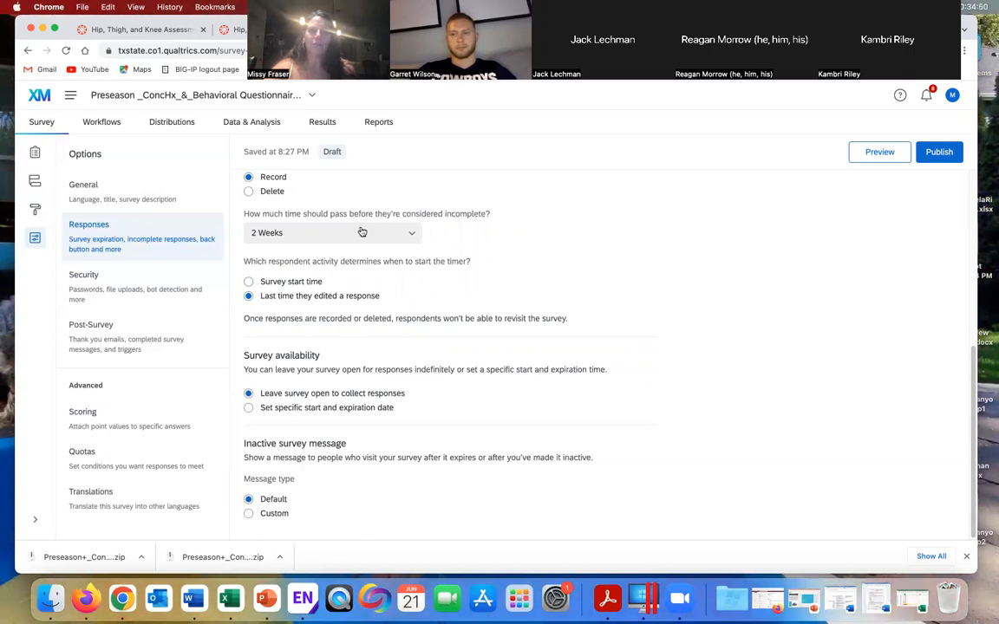
Review the available time limits for considering a response incomplete, from 1 hour to 1 year, without changing the setting
click(411, 232)
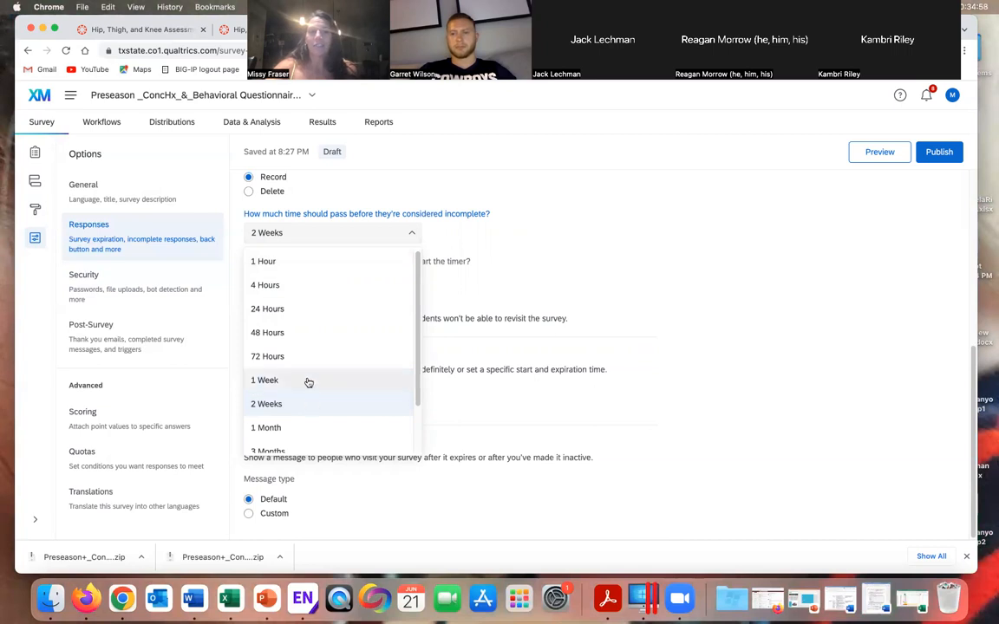
scroll(308, 382, down, 2)
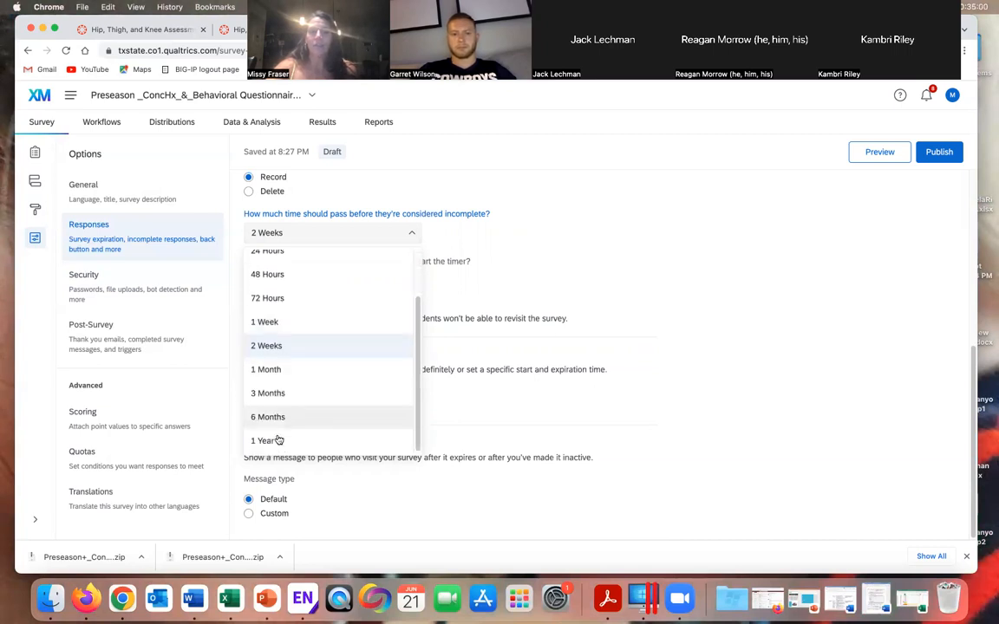
click(528, 243)
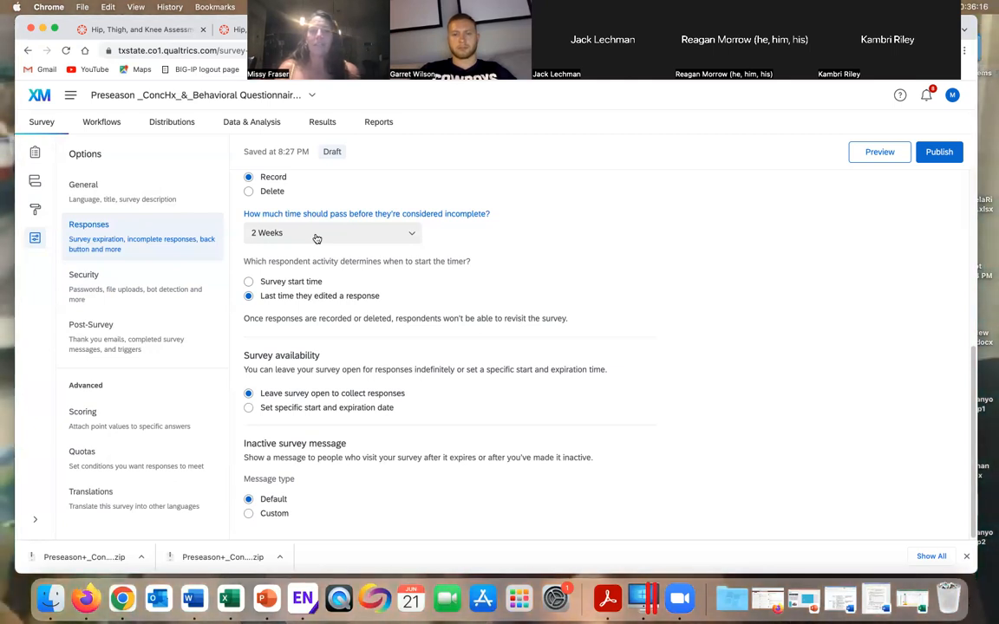
click(408, 233)
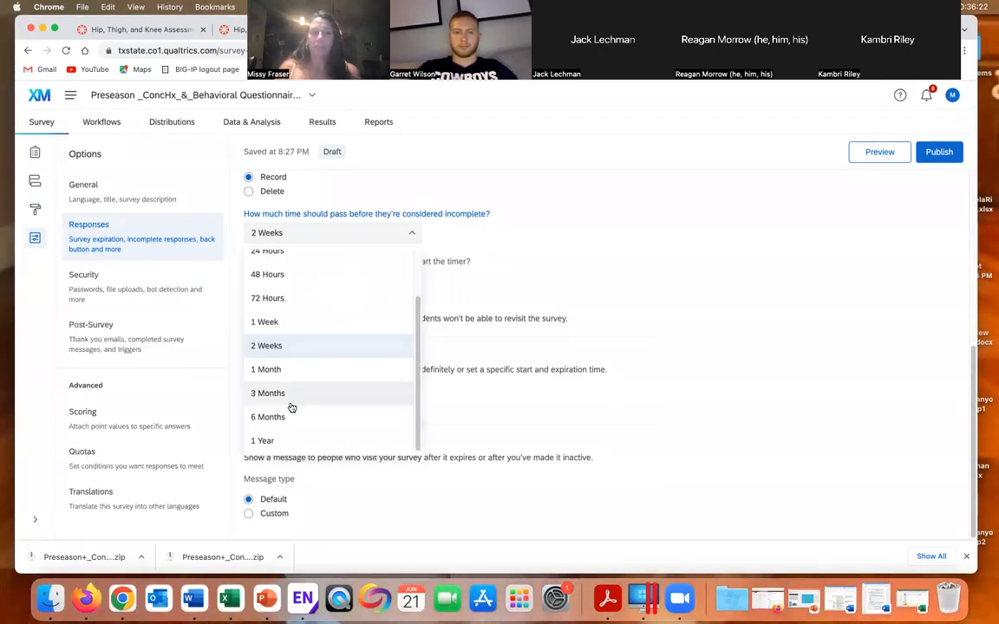
click(564, 266)
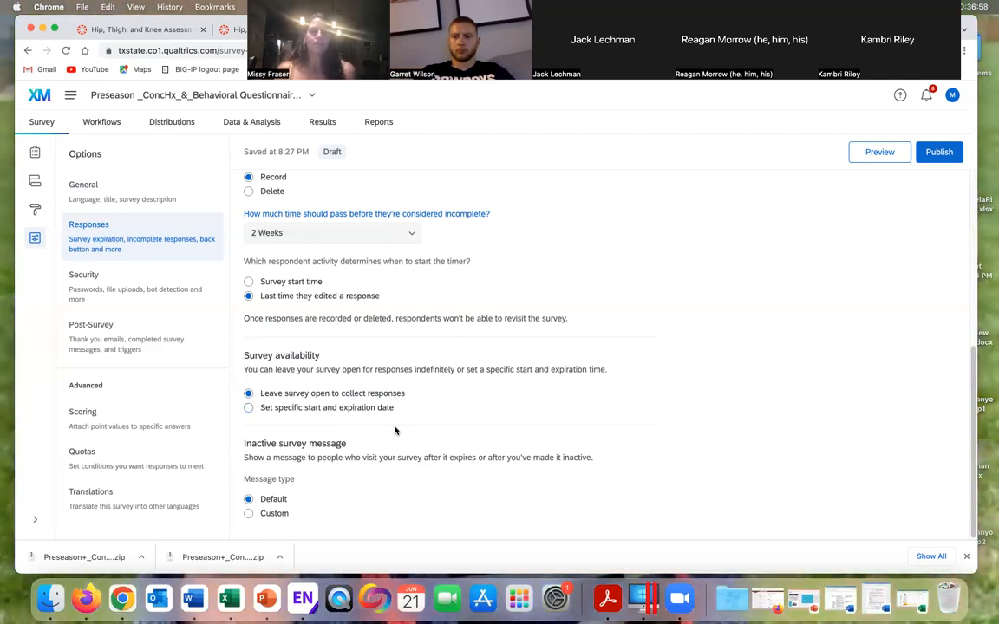
Review the security options, covering survey access, password protection, multiple submissions, bot detection, RelevantID, indexing, uploaded files access and anonymized responses
click(129, 292)
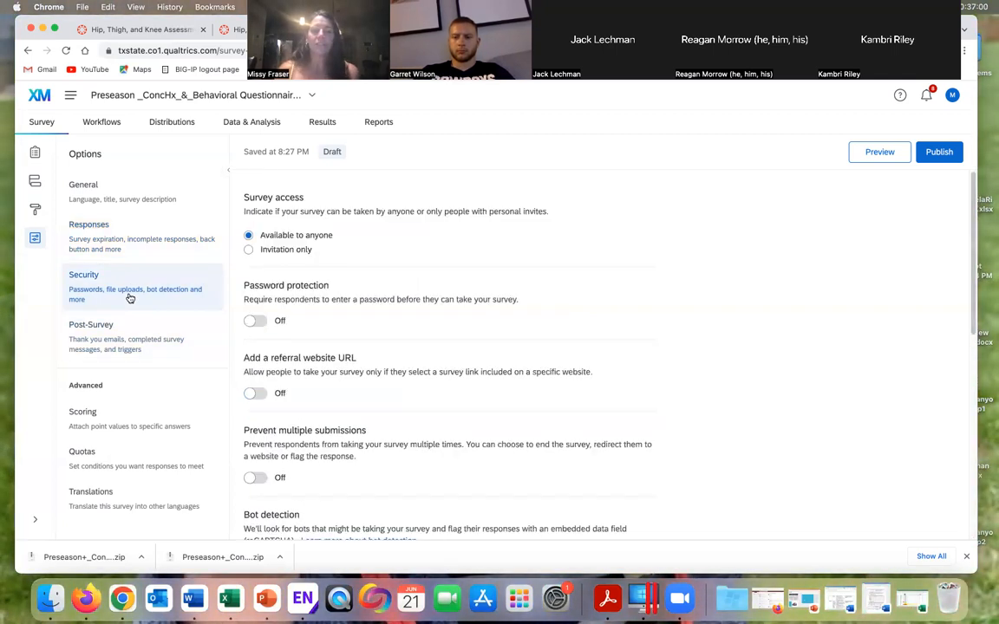
scroll(380, 349, down, 2)
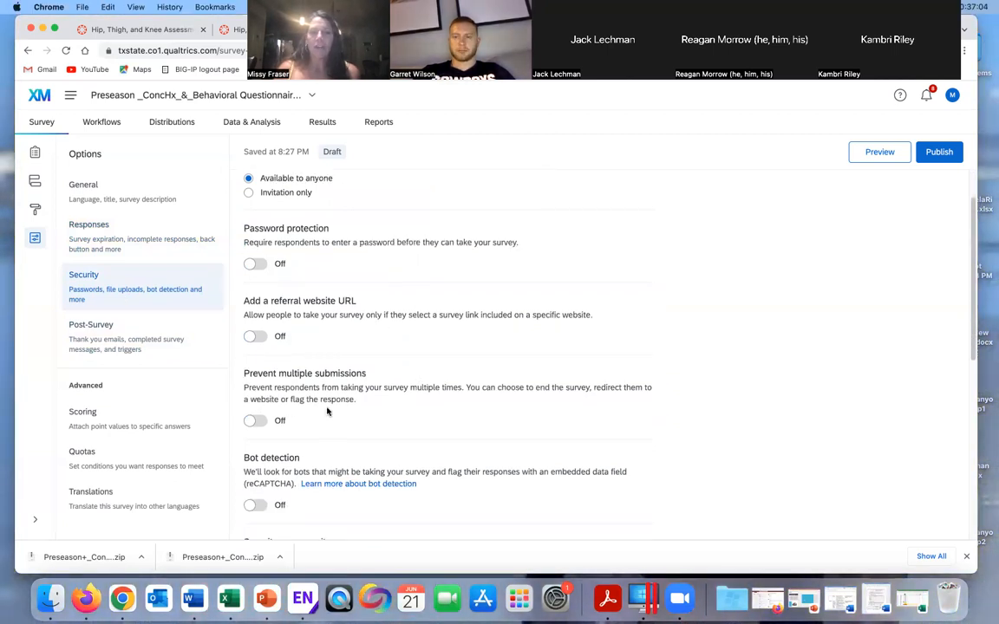
scroll(329, 403, down, 1)
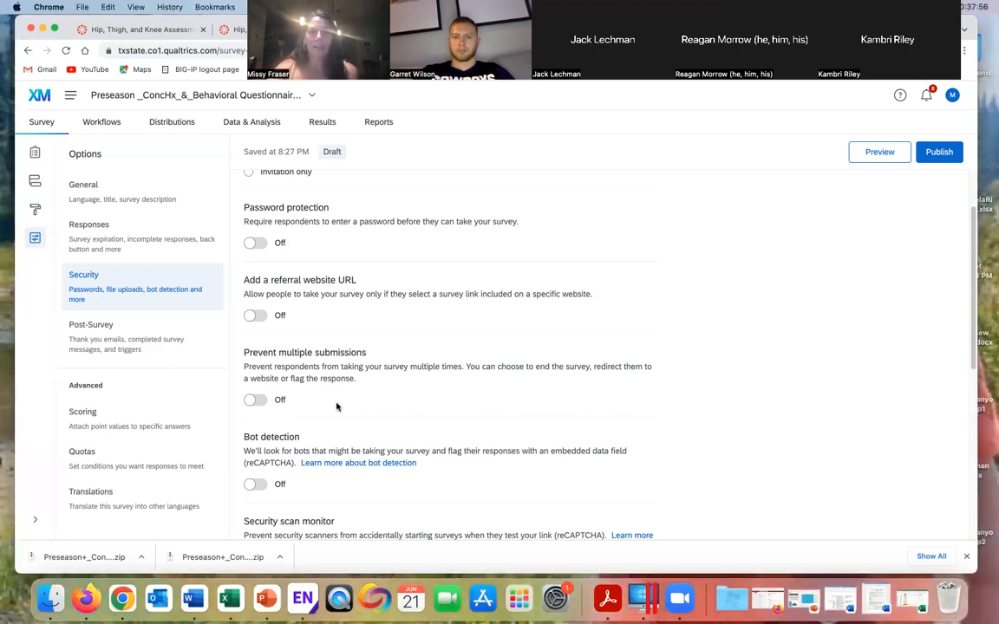
scroll(337, 406, down, 1)
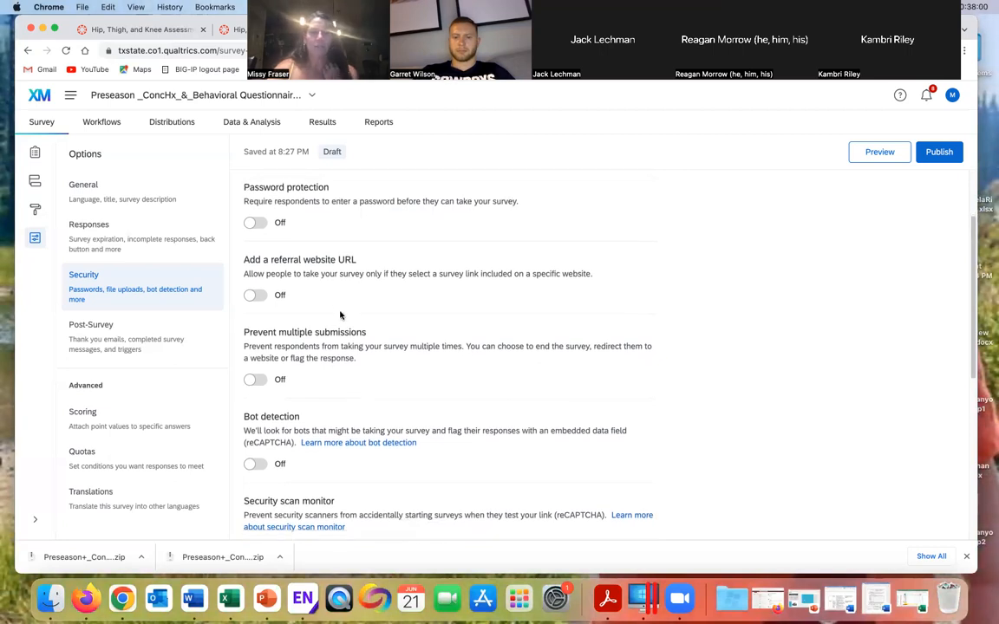
scroll(342, 320, down, 4)
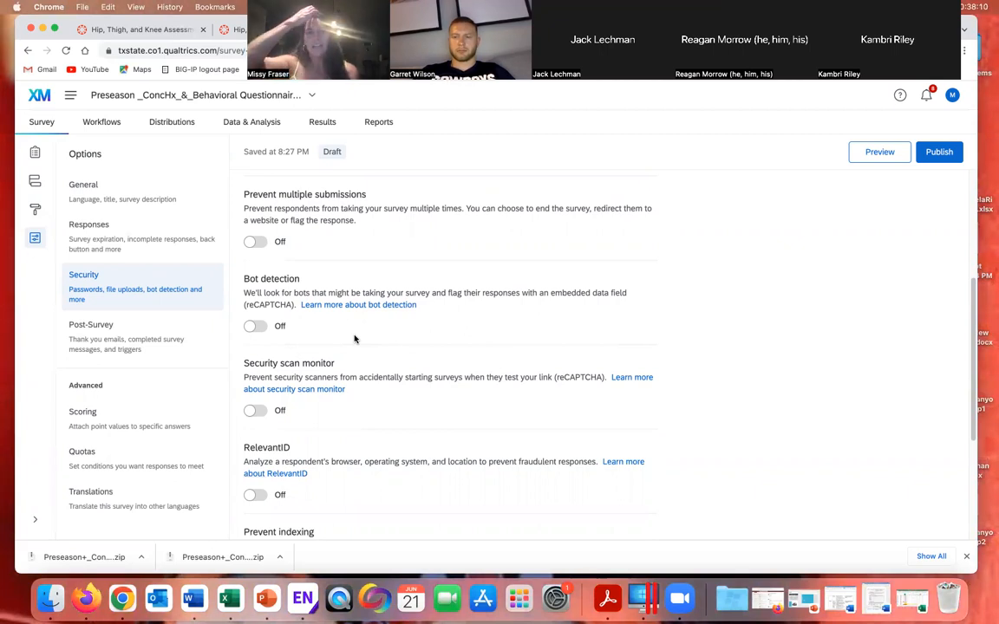
scroll(354, 338, down, 1)
scroll(354, 338, down, 3)
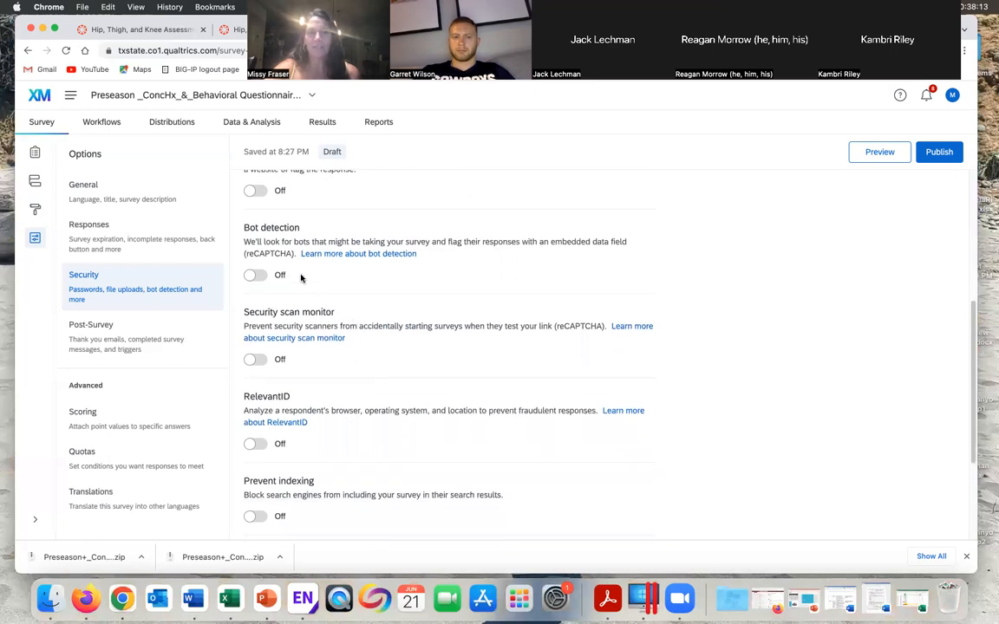
scroll(347, 377, down, 10)
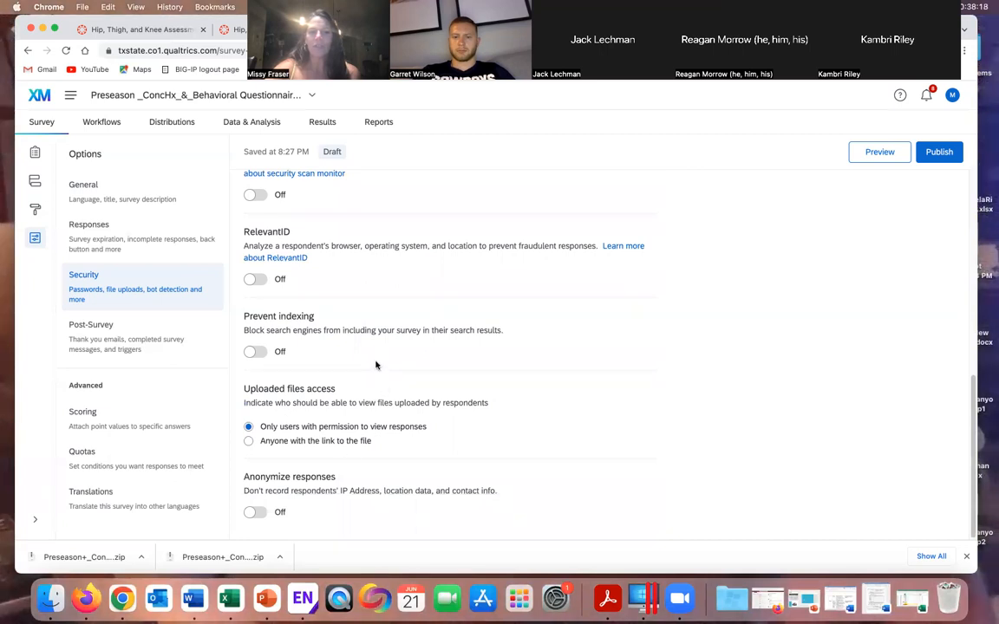
Review the post-survey options, including the thank you email message sources, the completed survey message, and the email, contact list and Salesforce triggers
click(128, 343)
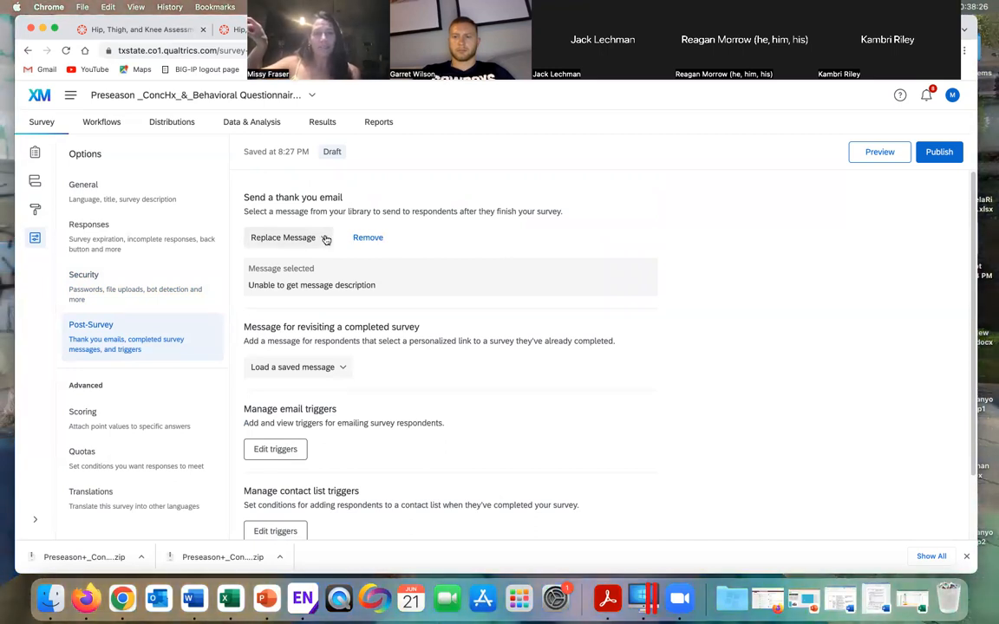
click(325, 240)
mouse_move(364, 267)
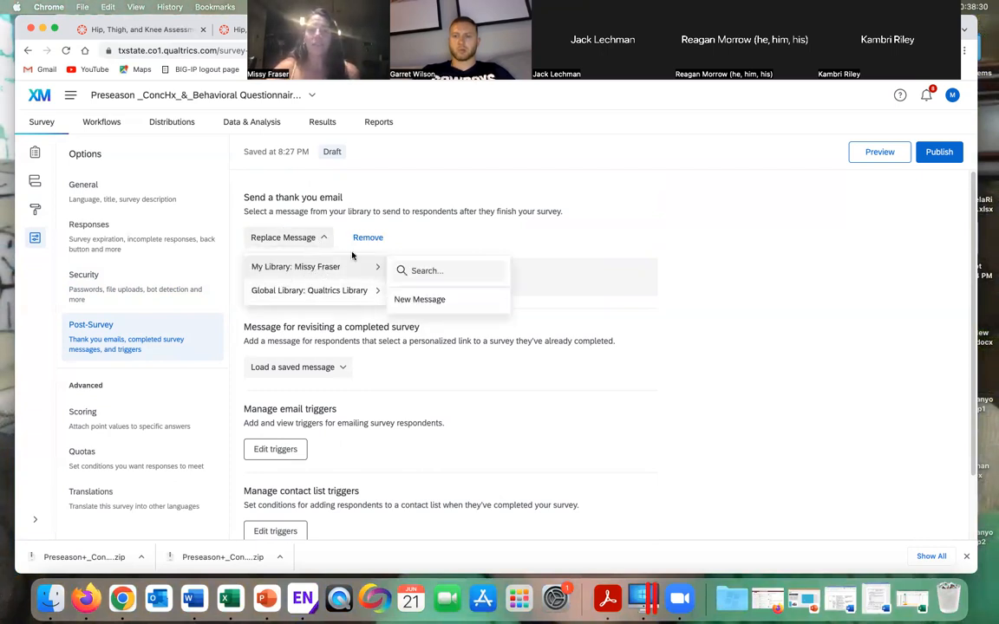
click(442, 234)
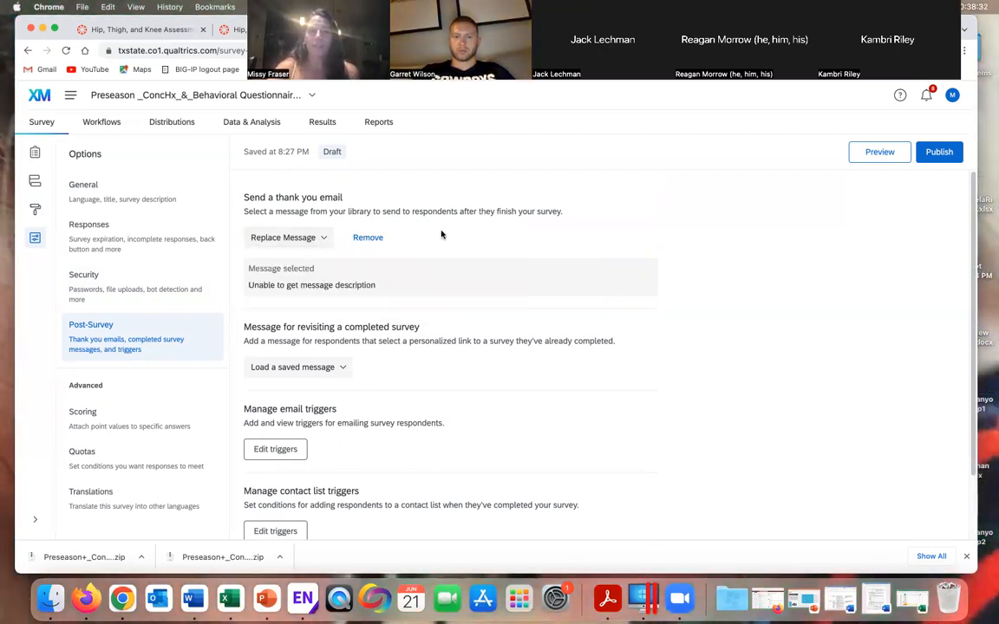
scroll(422, 331, down, 1)
scroll(422, 331, down, 3)
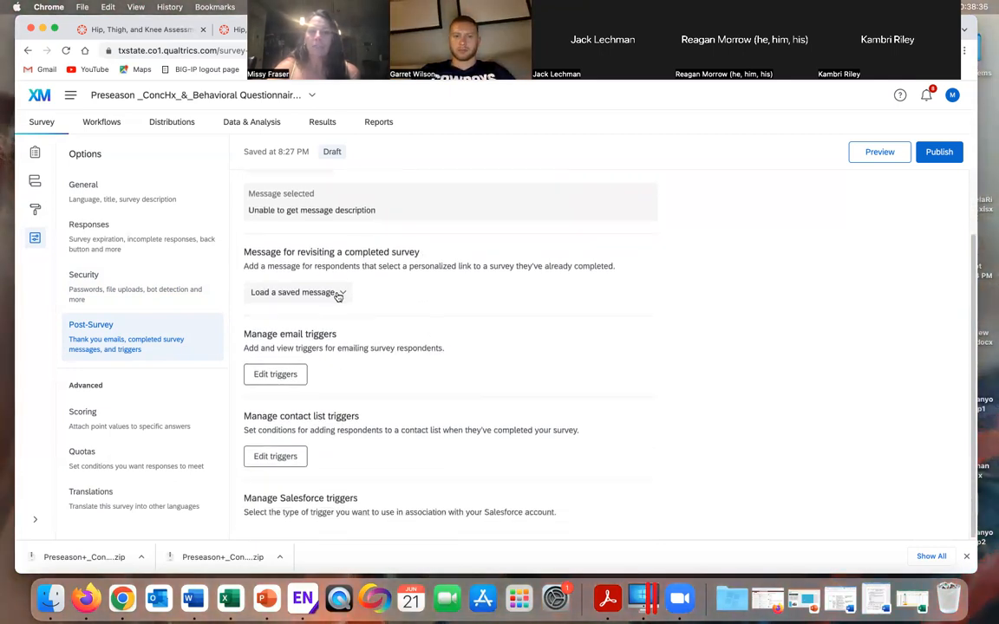
scroll(375, 417, down, 1)
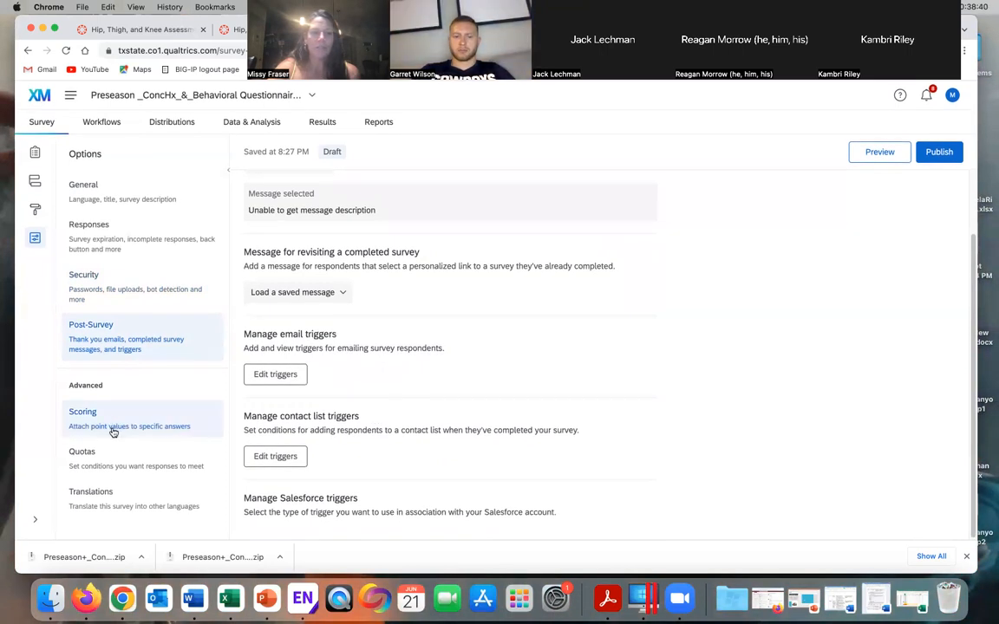
scroll(130, 381, up, 2)
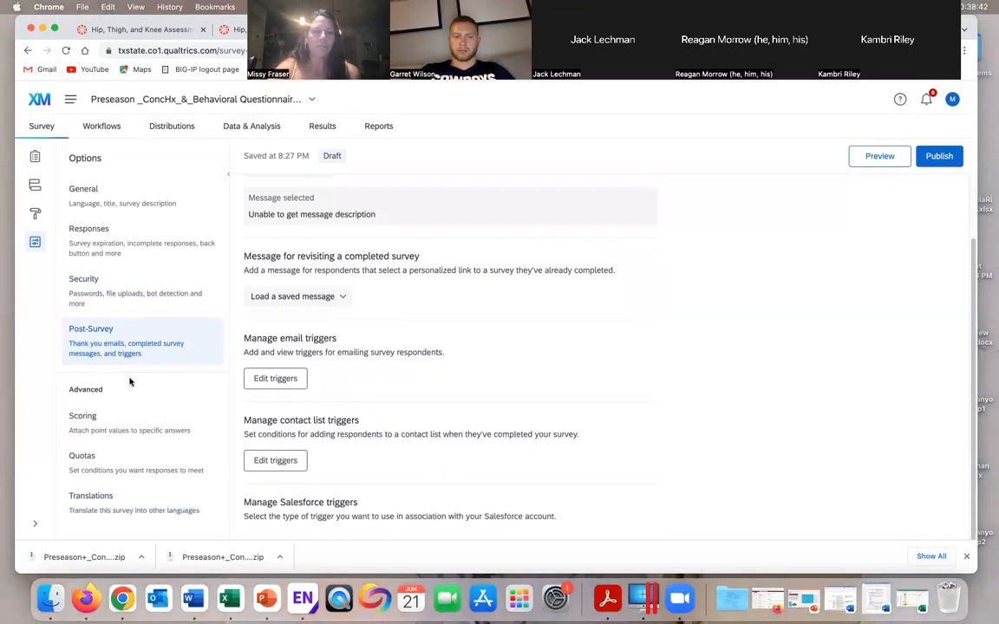
Minimize the browser and enlarge the exported preseason questionnaire CSV workbook in Excel to full screen
click(42, 29)
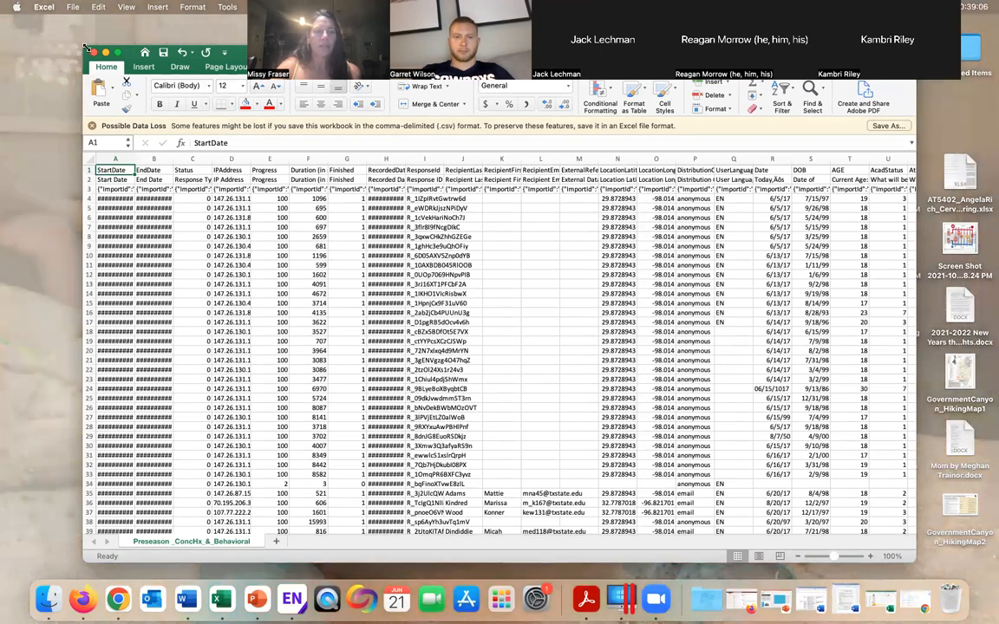
drag(84, 47, 23, 21)
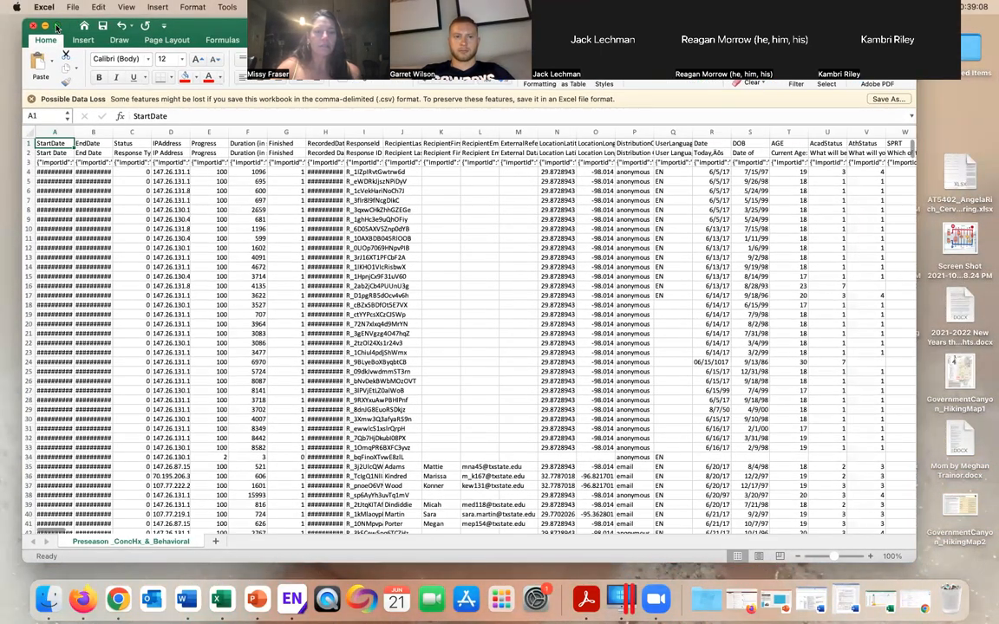
click(57, 27)
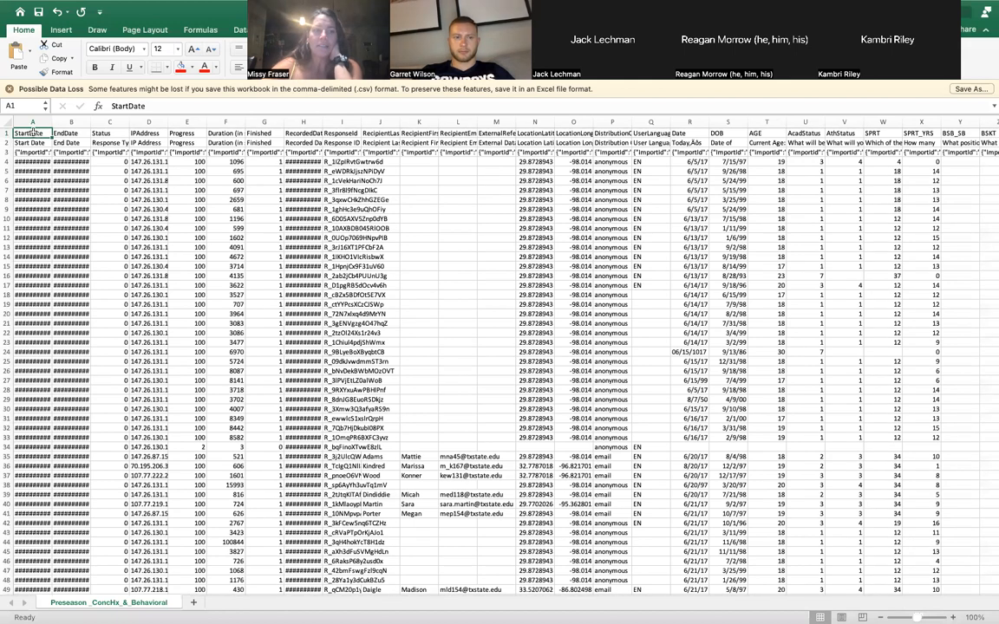
Examine the response metadata columns in the export, from start and end dates to response ID, and check the duration recorded in row 34
click(66, 132)
click(114, 132)
click(147, 132)
click(184, 132)
click(222, 132)
click(225, 142)
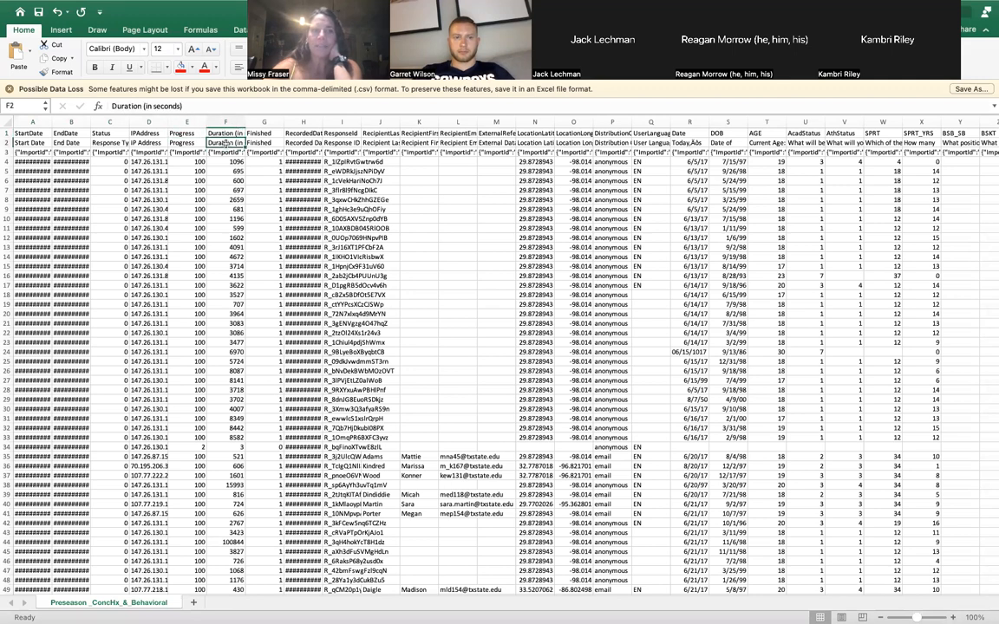
click(181, 143)
click(317, 135)
click(351, 143)
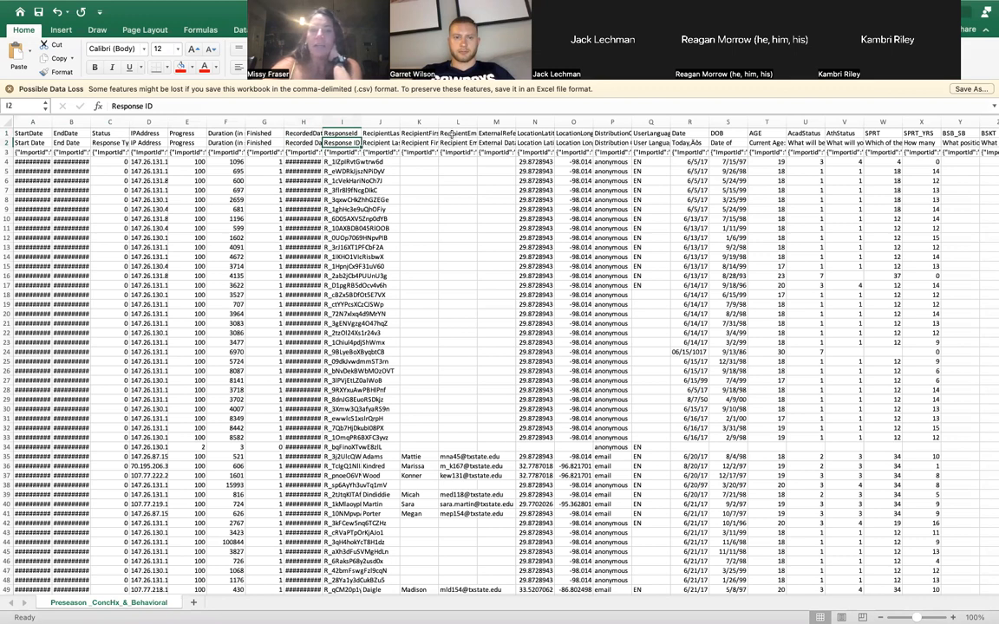
click(215, 132)
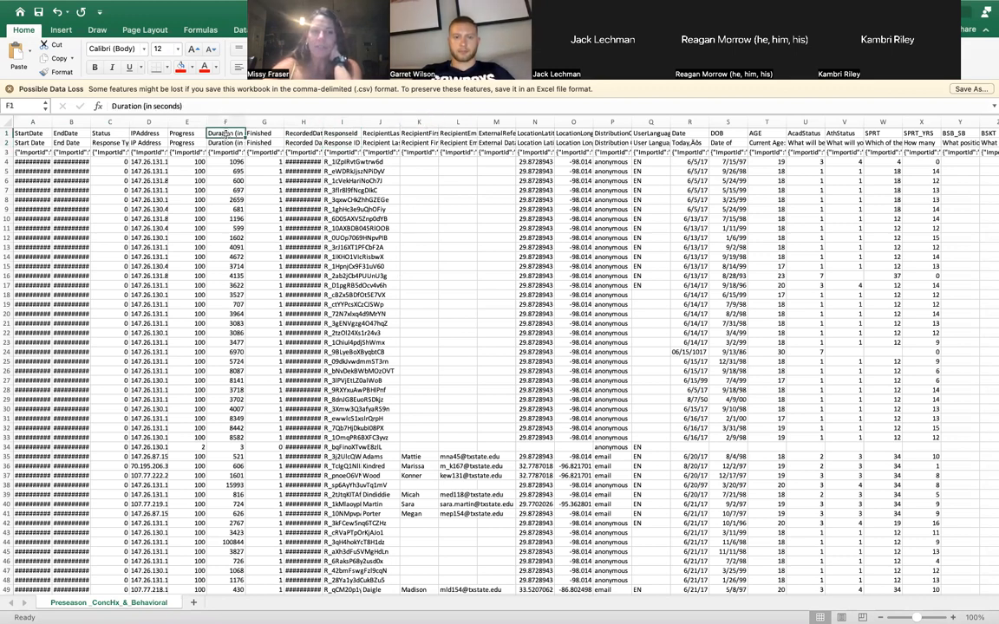
click(226, 447)
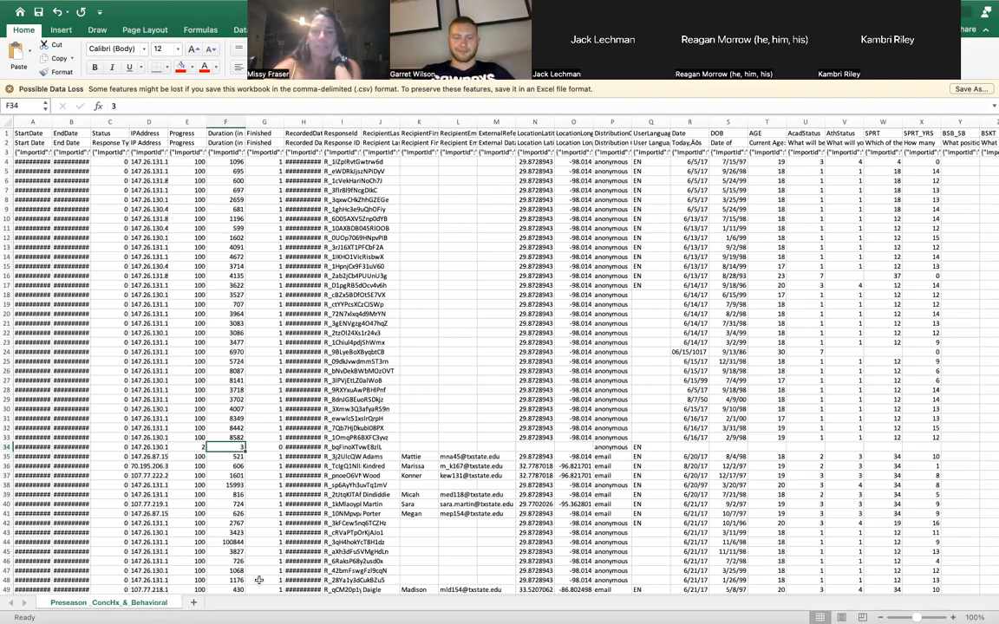
Examine how the AGE and AcadStatus variable names relate to the full question text in the second header row
scroll(443, 466, right, 10)
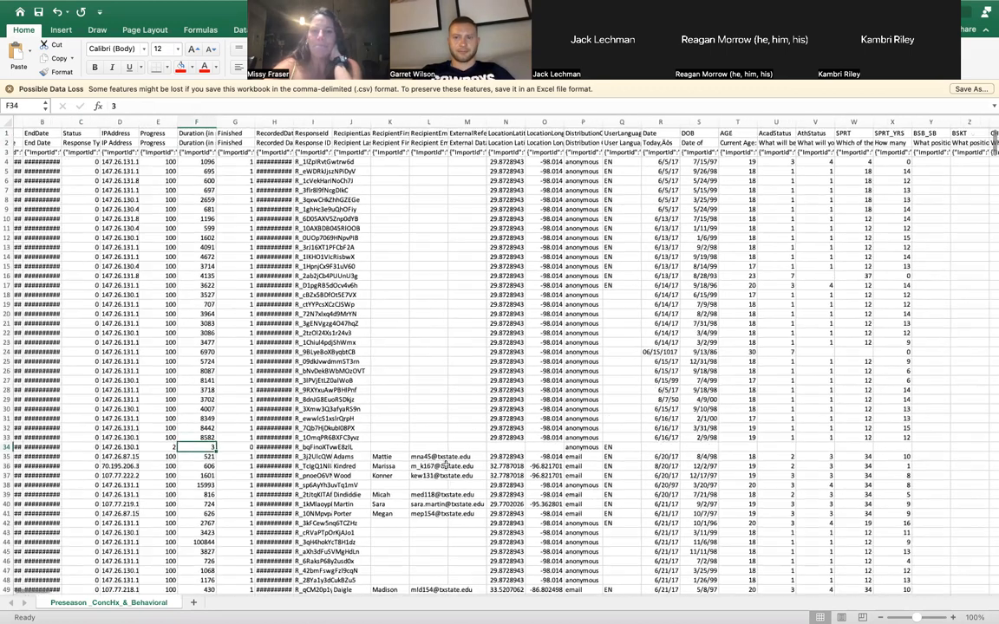
scroll(443, 465, right, 2)
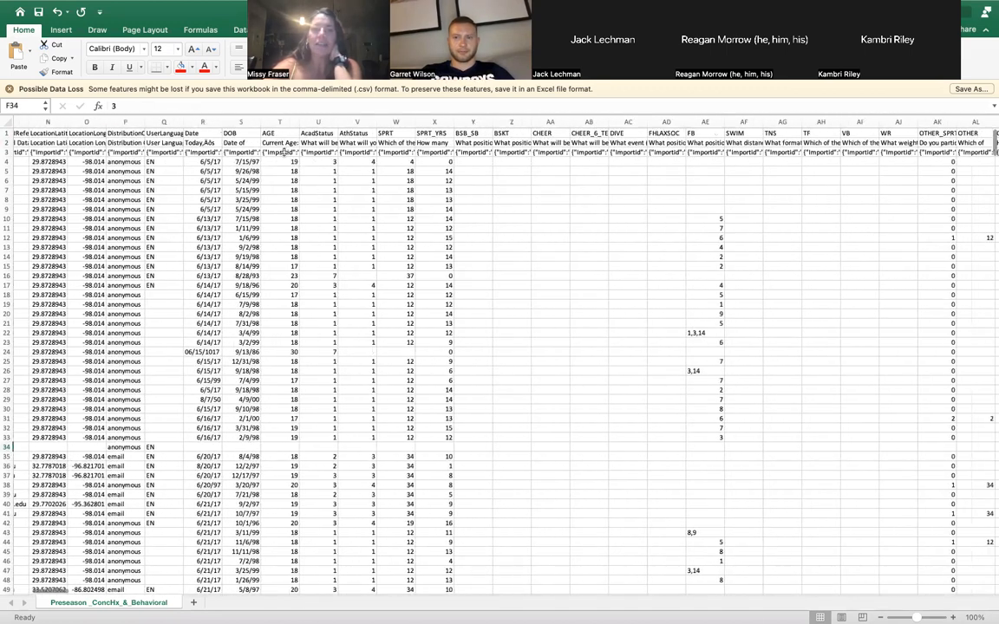
click(281, 131)
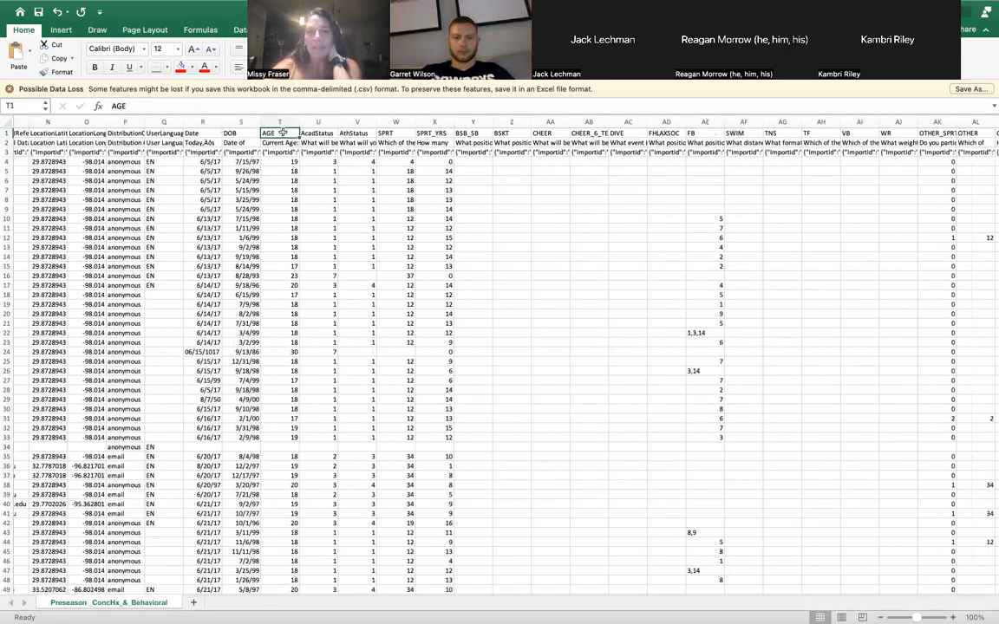
click(282, 144)
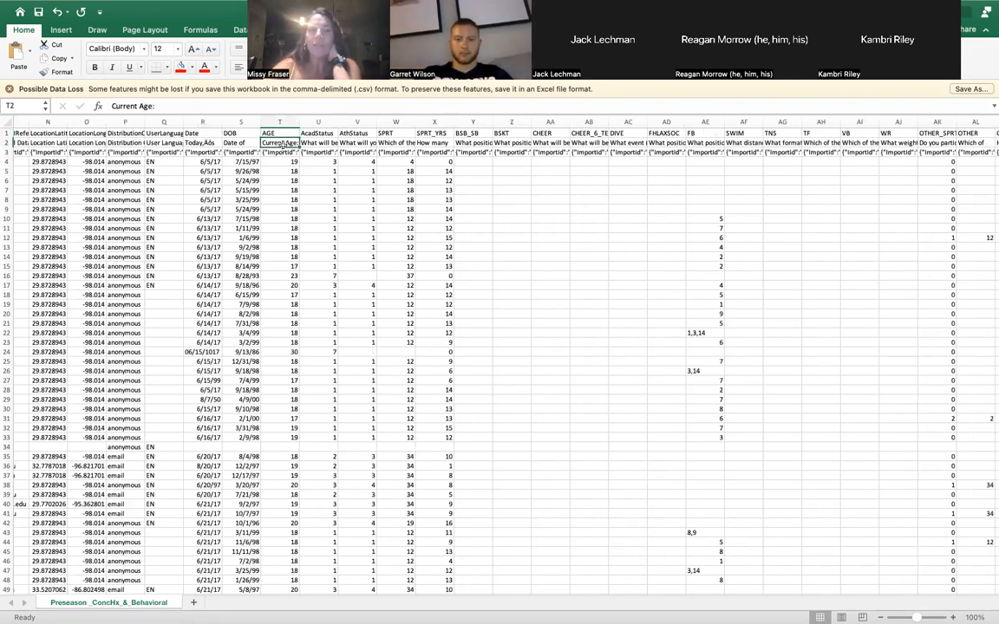
click(250, 108)
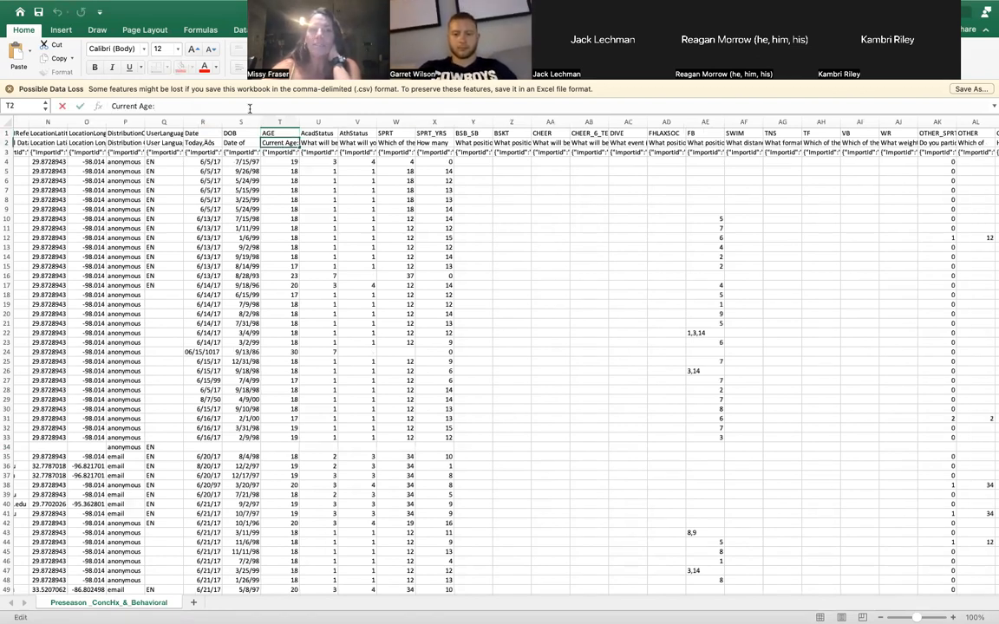
click(323, 144)
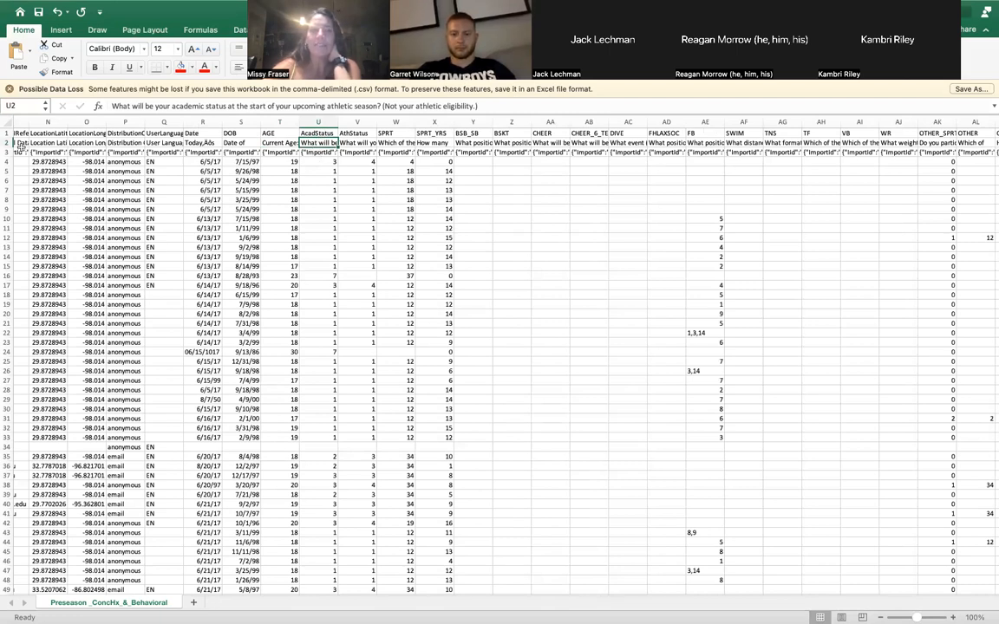
Highlight header rows 2 and 3, and examine the multiple-answer entry in row 22 of the FB column
drag(7, 143, 8, 149)
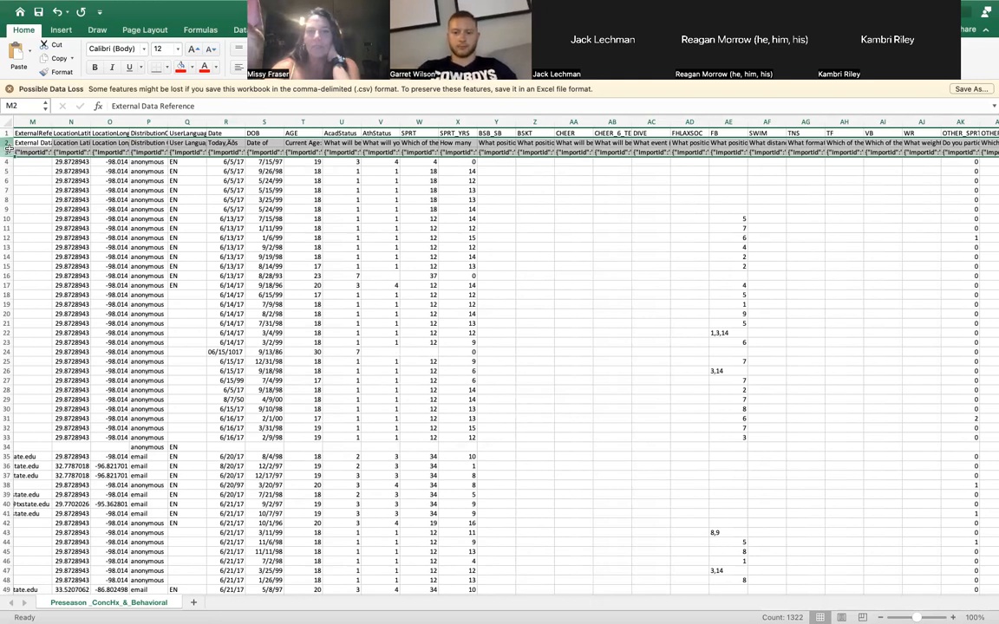
click(814, 351)
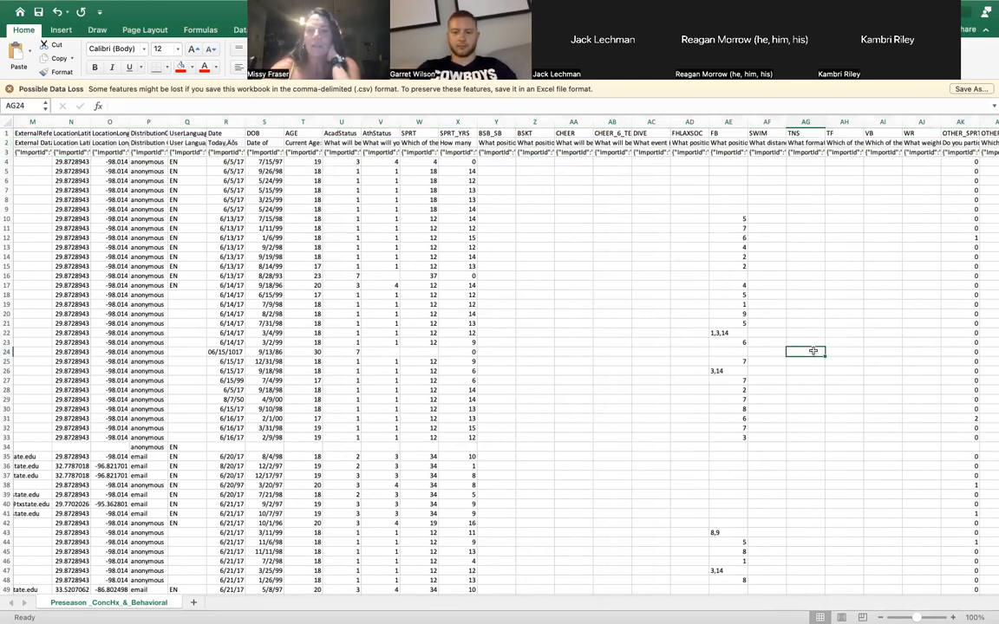
click(733, 333)
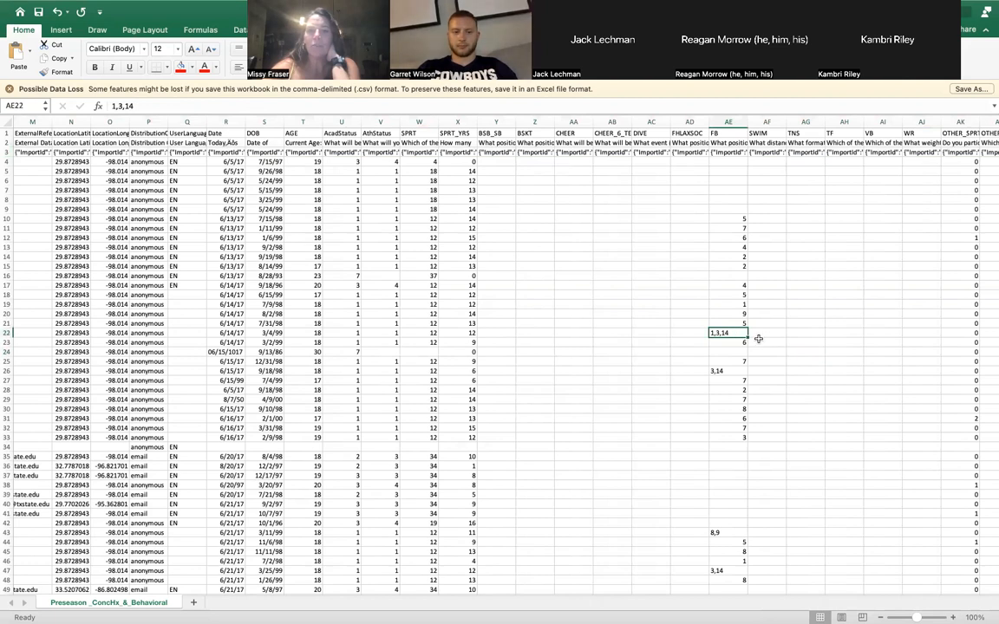
scroll(738, 348, right, 1)
scroll(738, 348, right, 2)
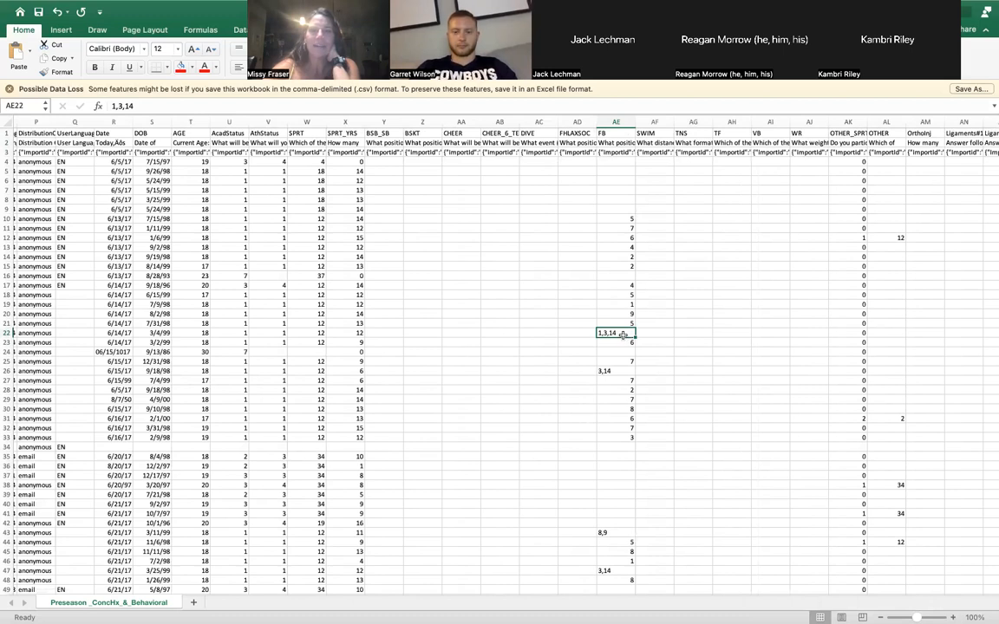
Examine the sport position and orthopedic injury columns of the export down through its response rows
scroll(623, 335, right, 2)
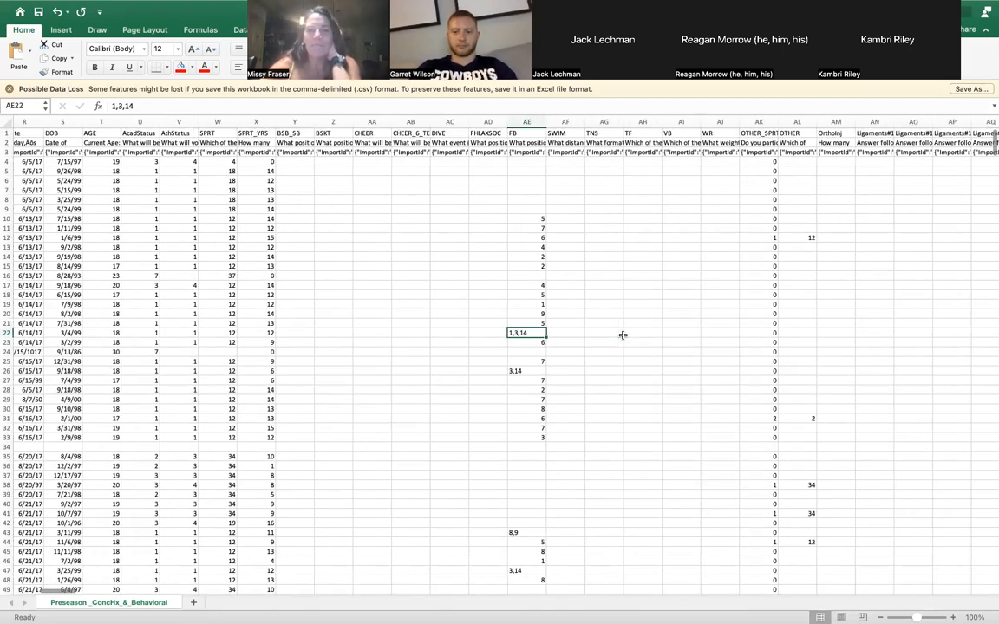
scroll(623, 335, right, 2)
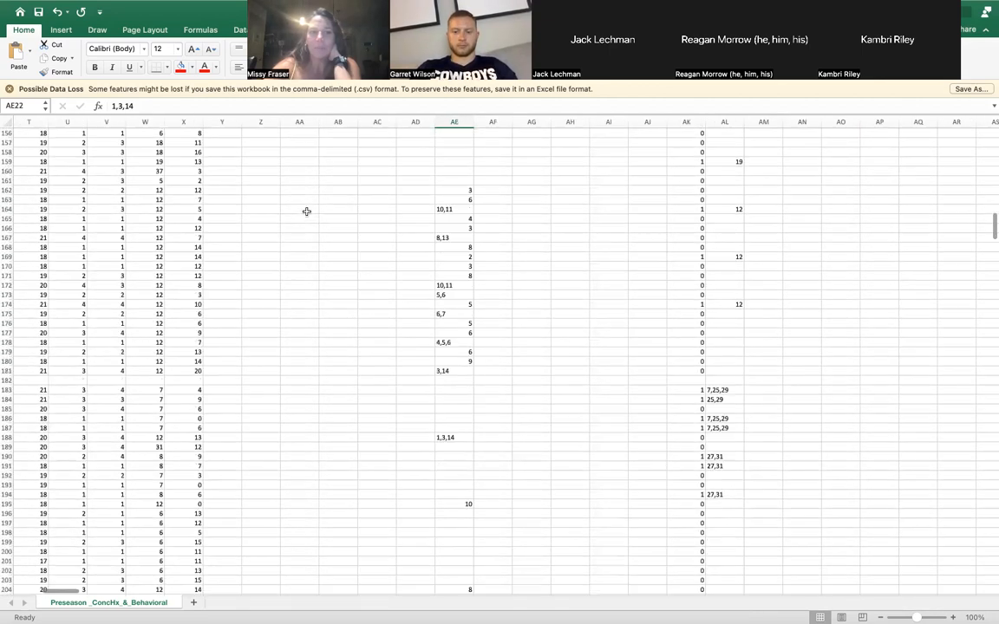
scroll(307, 211, down, 17)
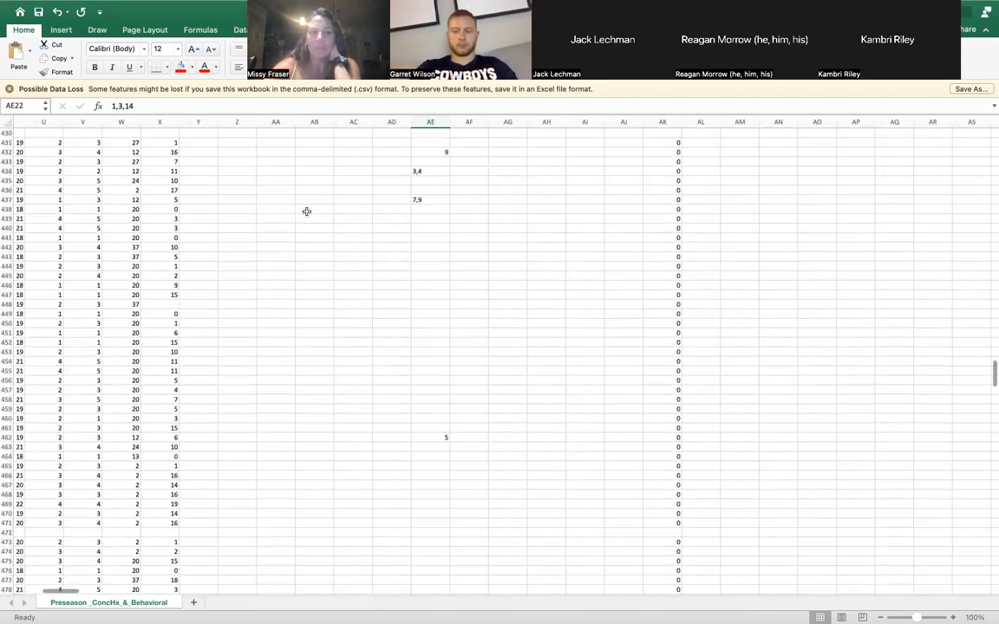
scroll(305, 214, up, 20)
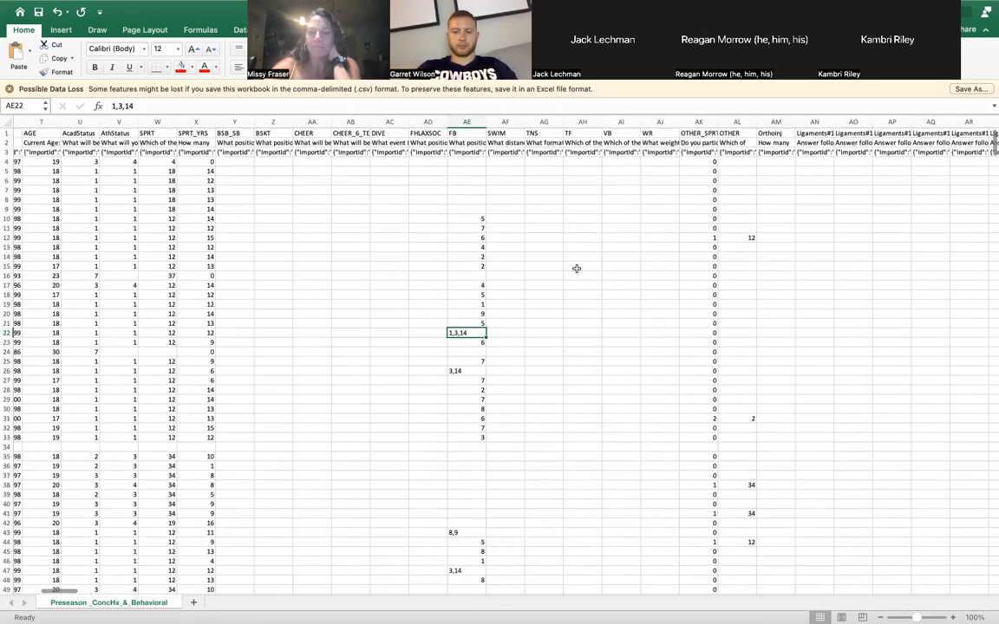
scroll(576, 269, right, 3)
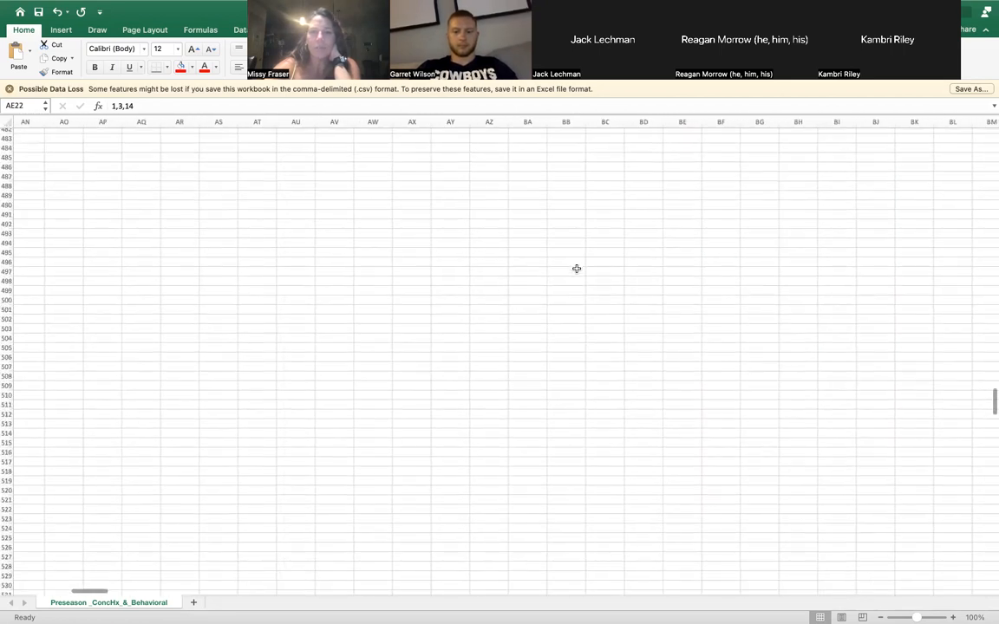
scroll(575, 269, down, 10)
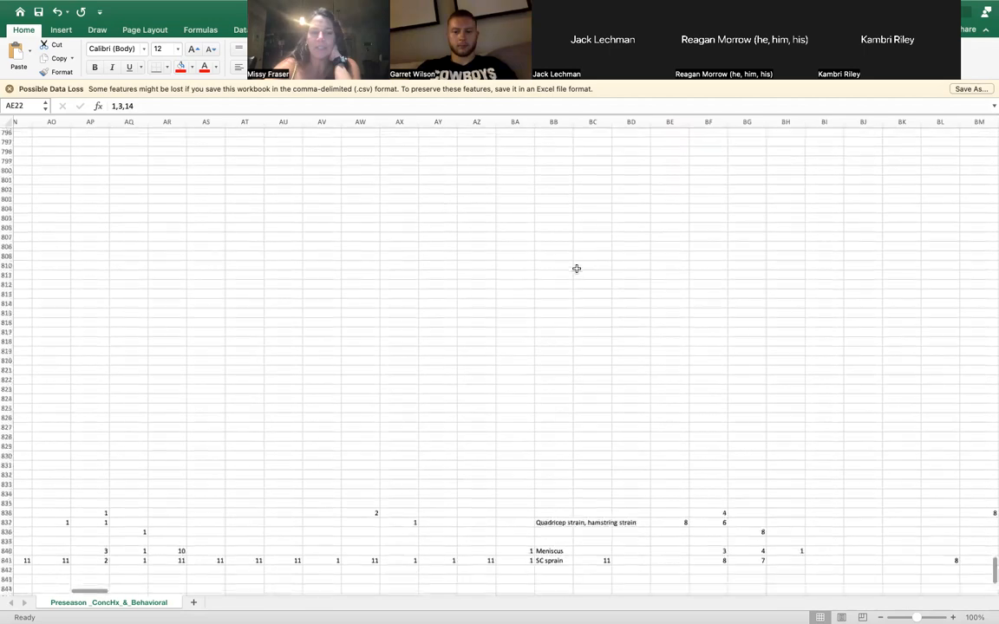
scroll(576, 269, down, 1)
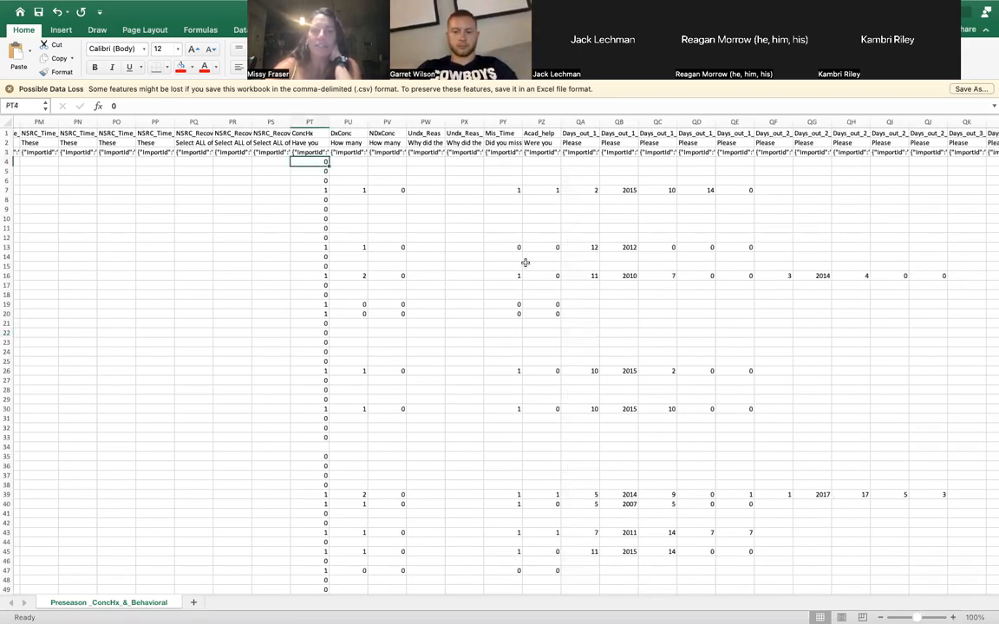
Examine the ConcHx concussion history and Days_out columns, and highlight the empty row 4 cells from RN to RX
scroll(526, 263, right, 10)
scroll(526, 263, right, 15)
scroll(706, 245, right, 15)
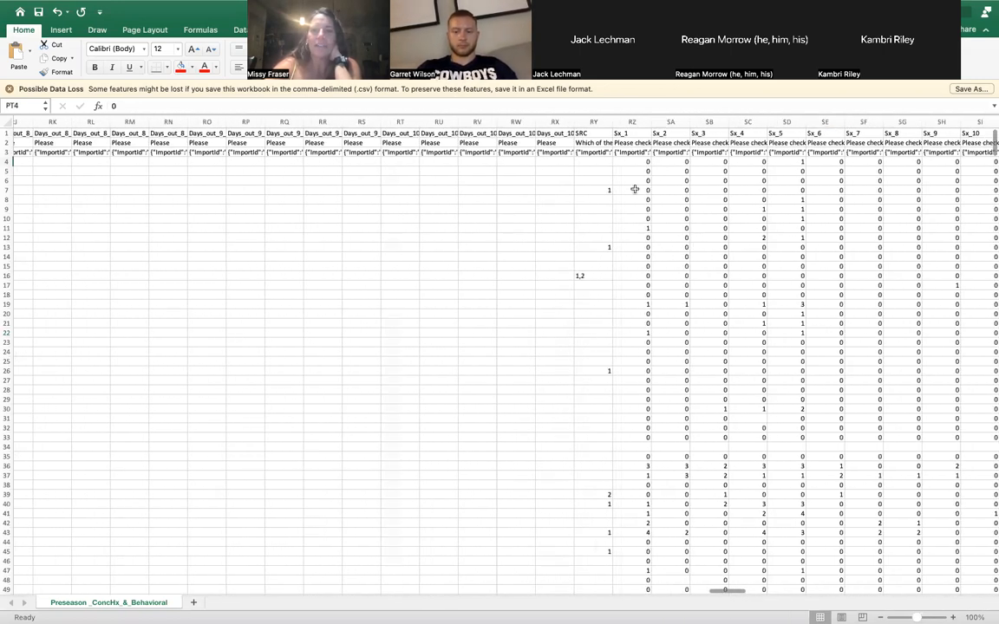
mouse_move(557, 162)
mouse_down()
mouse_move(169, 182)
mouse_move(156, 176)
mouse_move(163, 158)
mouse_up()
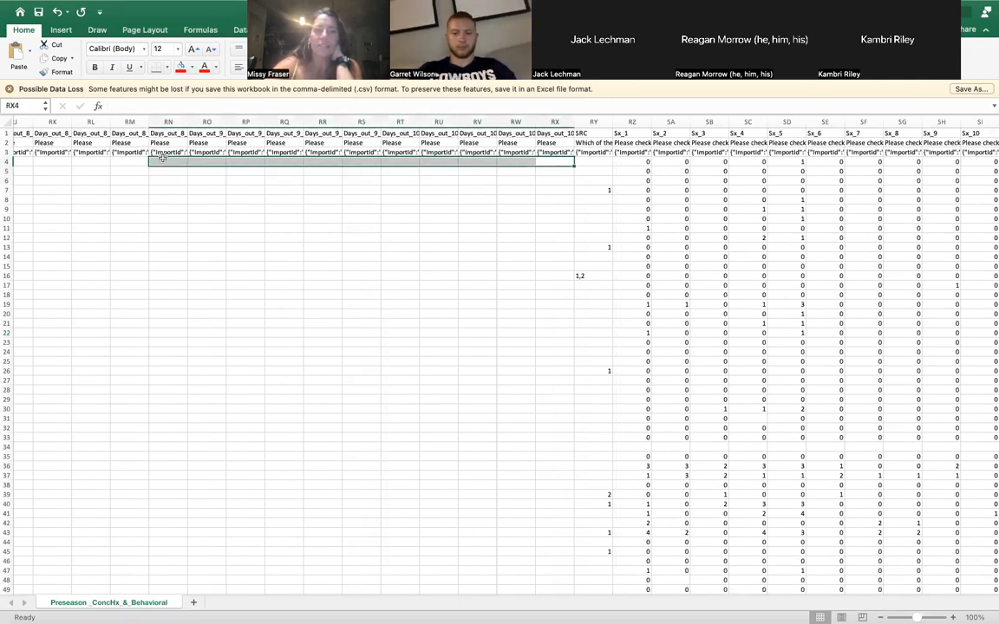
scroll(234, 256, left, 20)
scroll(235, 256, left, 15)
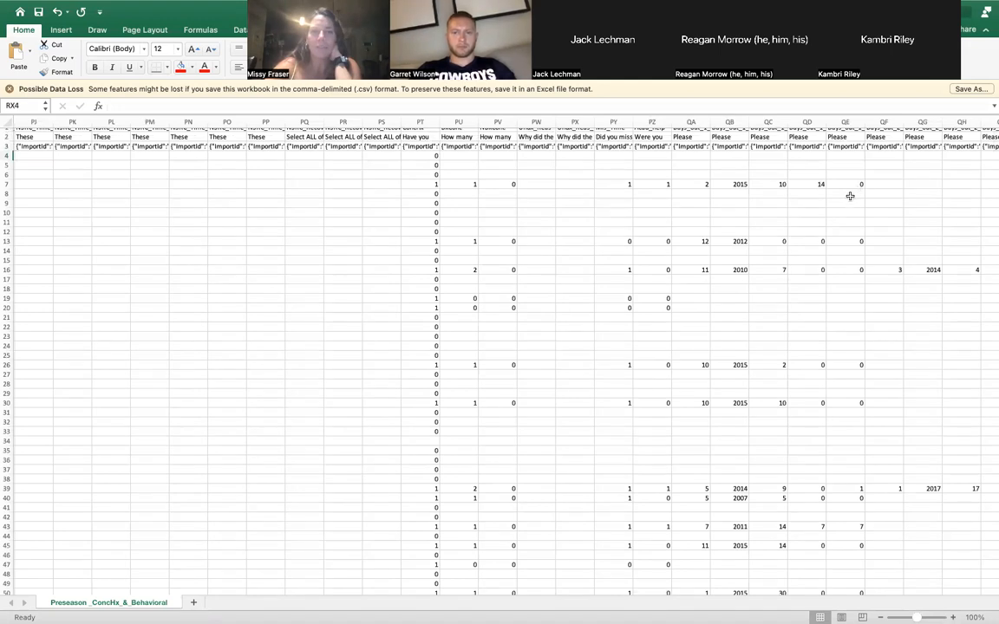
scroll(850, 196, right, 12)
scroll(850, 196, right, 20)
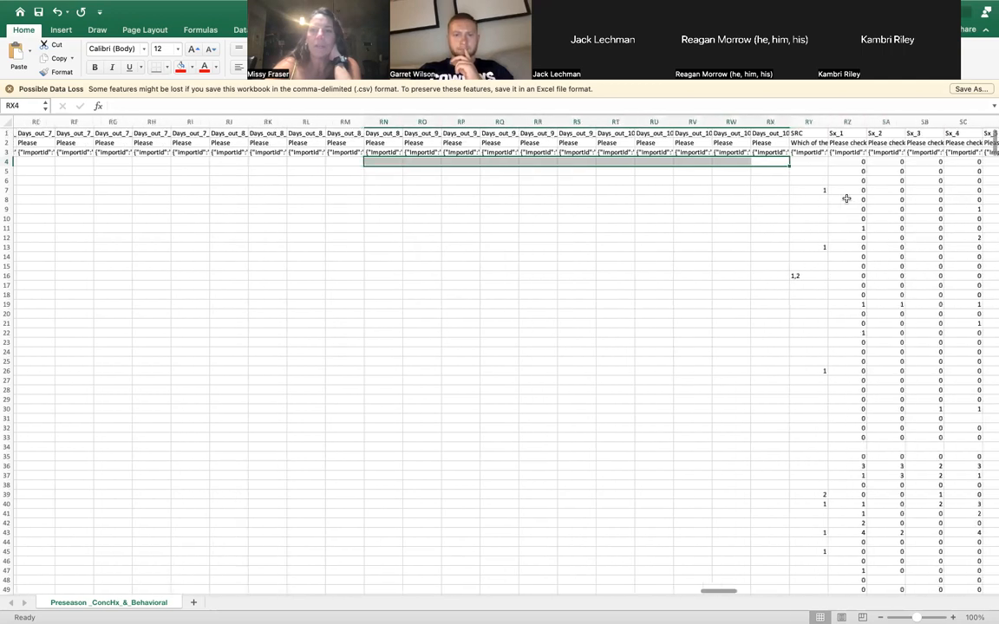
Examine the Sx_1 to Sx_24 symptom columns and highlight the blank row 34 cells from SL to ST
scroll(846, 199, right, 12)
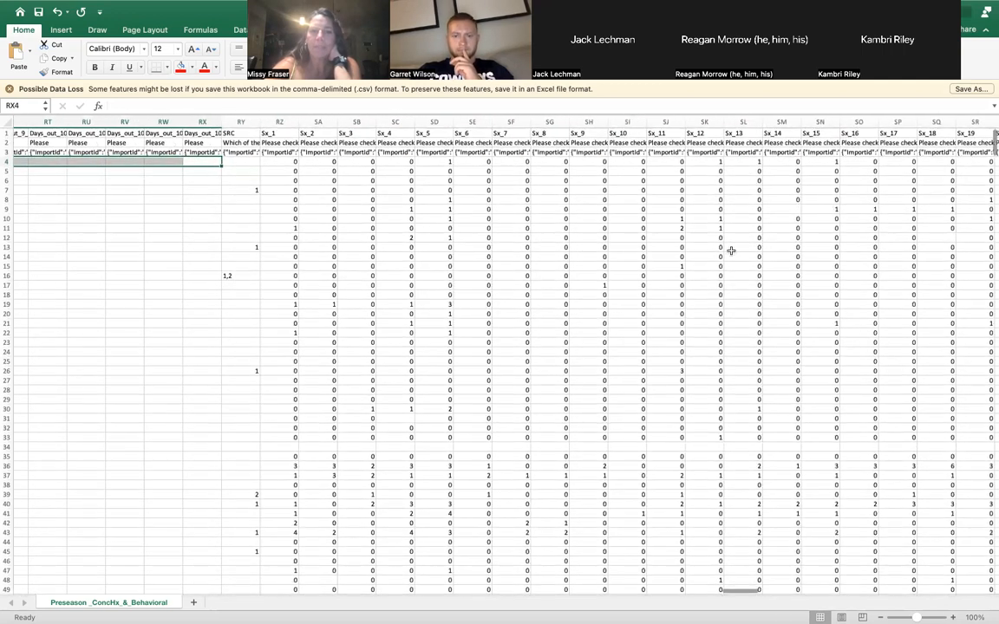
scroll(508, 267, right, 5)
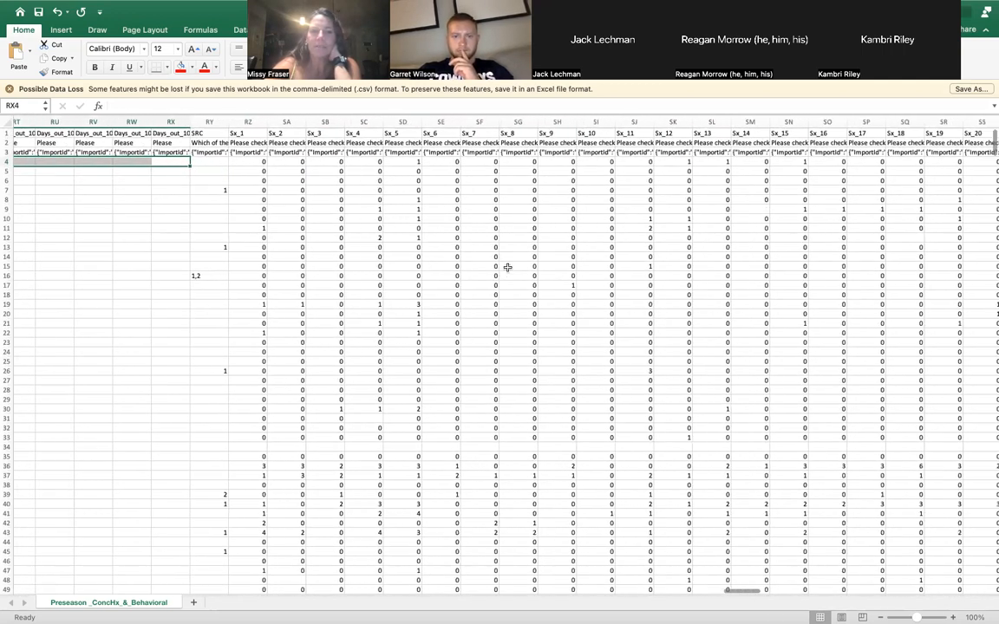
scroll(470, 330, right, 3)
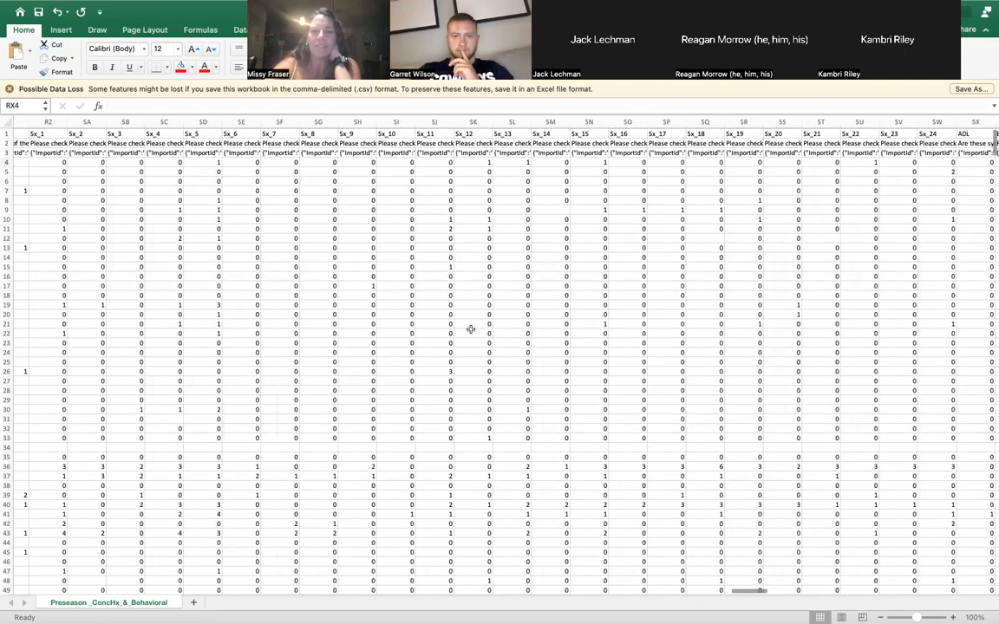
scroll(470, 329, right, 3)
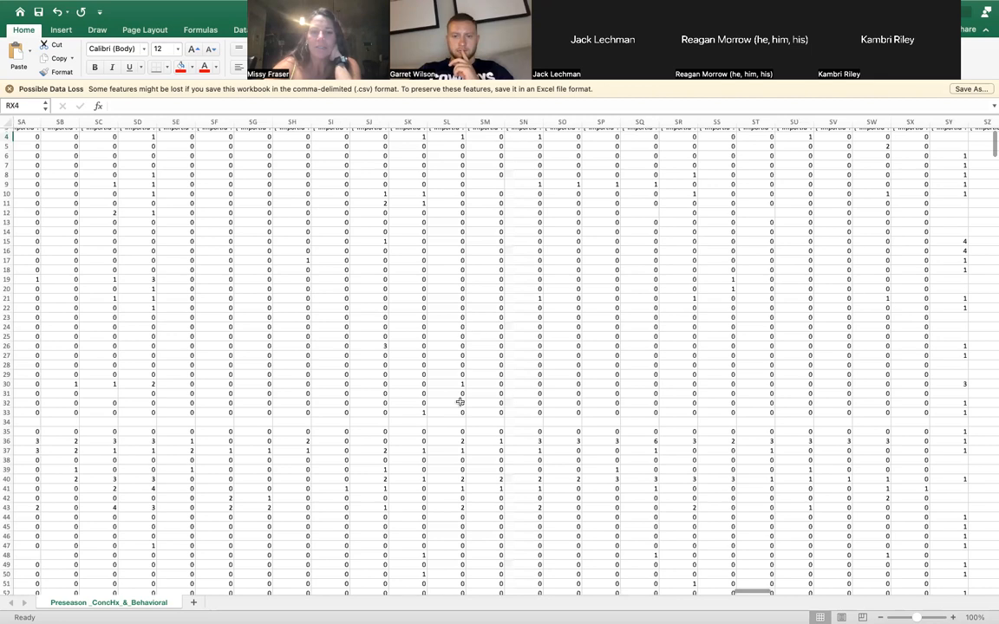
drag(428, 424, 736, 417)
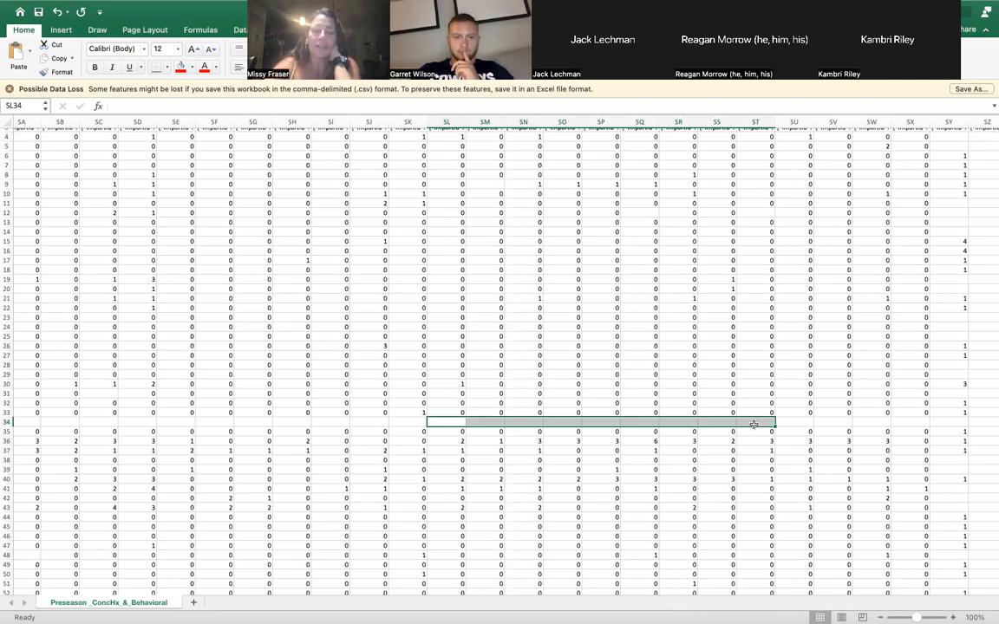
scroll(753, 425, up, 2)
scroll(754, 425, right, 8)
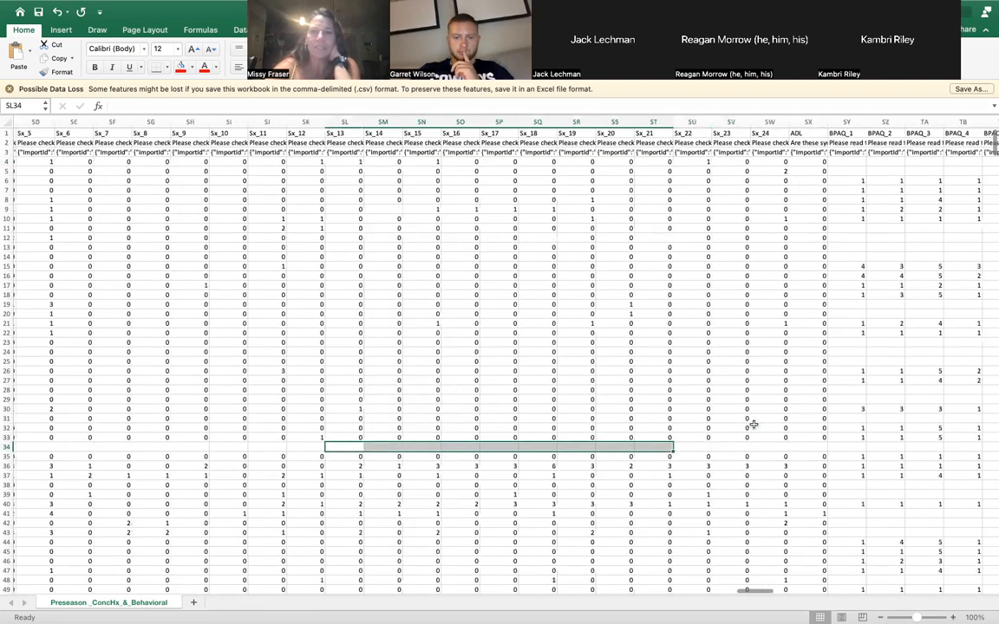
Examine the BPAQ item columns following the ADL column for answered and blank respondent rows
scroll(753, 424, right, 2)
scroll(754, 424, right, 15)
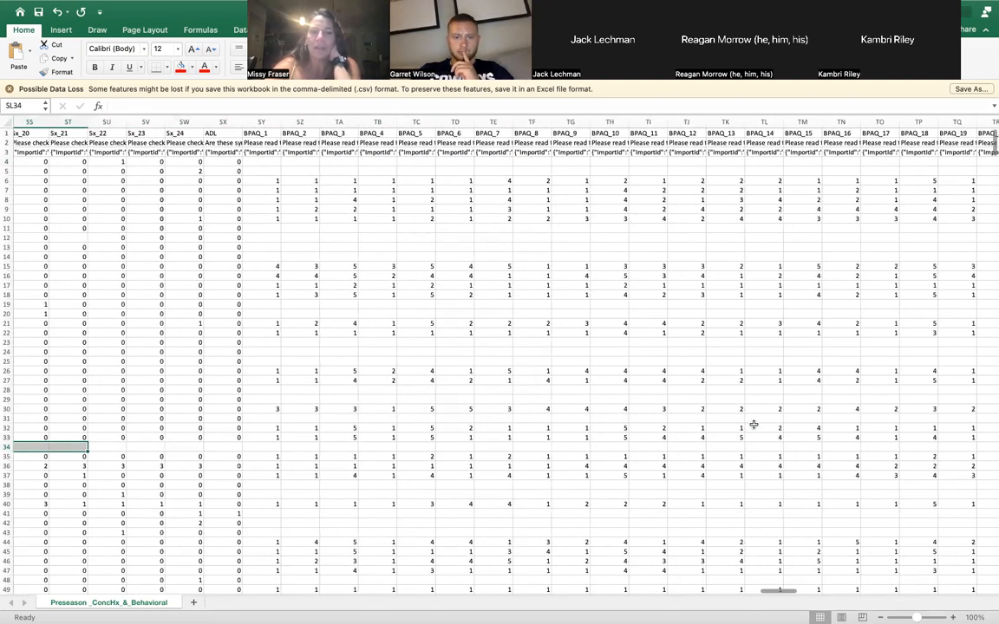
scroll(754, 424, left, 9)
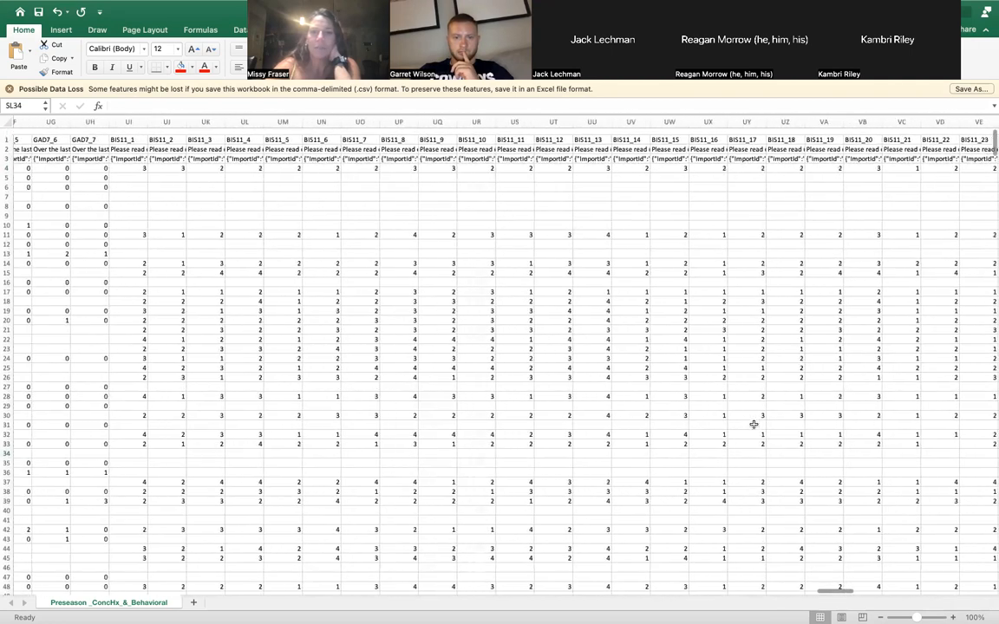
scroll(753, 424, down, 2)
scroll(754, 424, left, 13)
scroll(753, 424, up, 1)
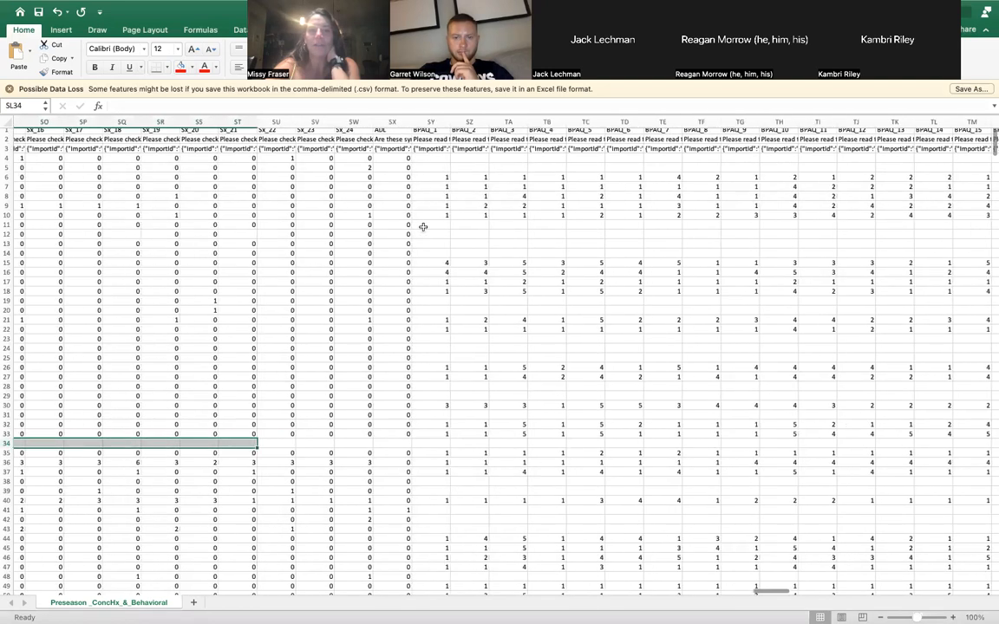
scroll(575, 289, right, 4)
scroll(575, 289, right, 1)
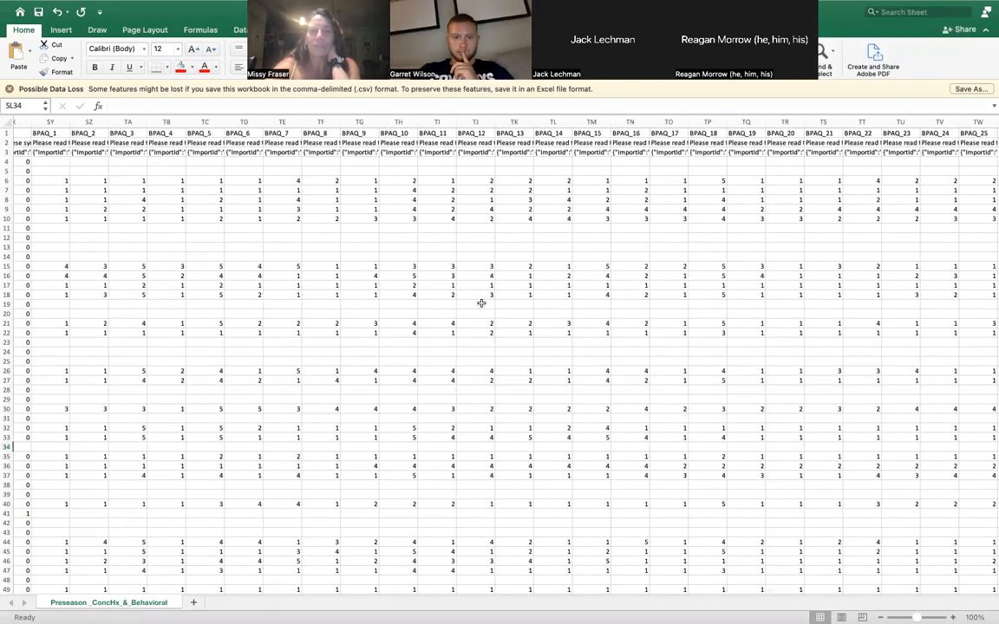
scroll(479, 302, left, 2)
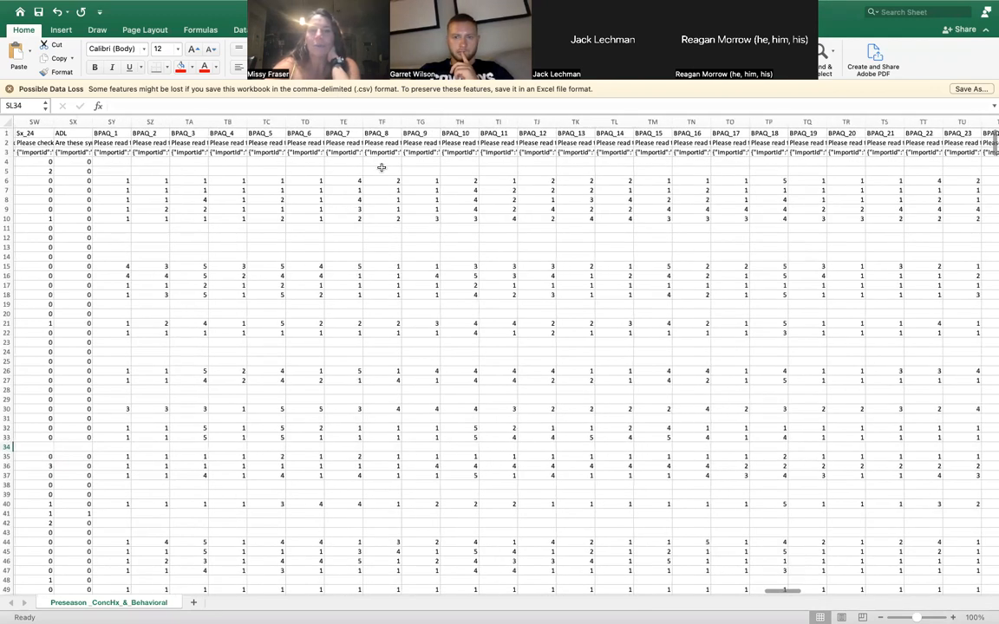
Compare the answered and blank rows across the GAD7, BIS11, PHQ9, SWLS and PANAS scale columns
scroll(376, 164, right, 10)
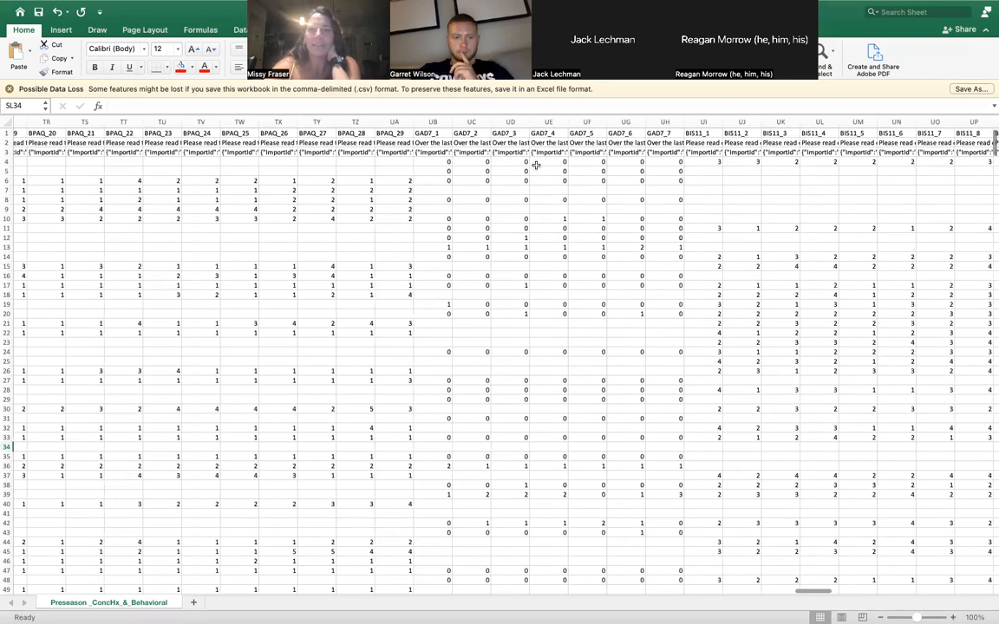
scroll(525, 166, right, 5)
scroll(531, 164, right, 15)
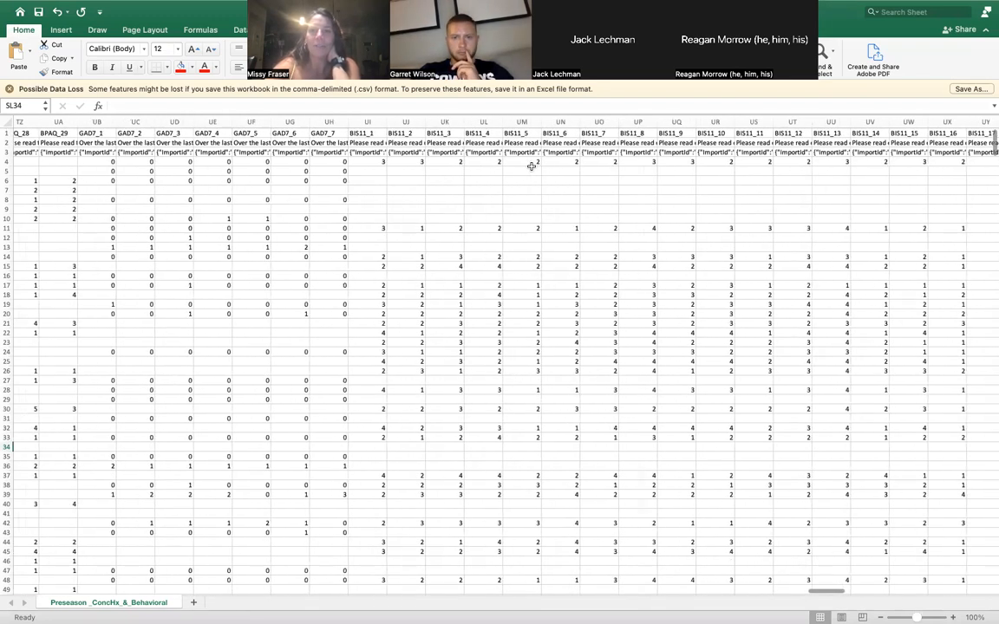
scroll(531, 165, right, 6)
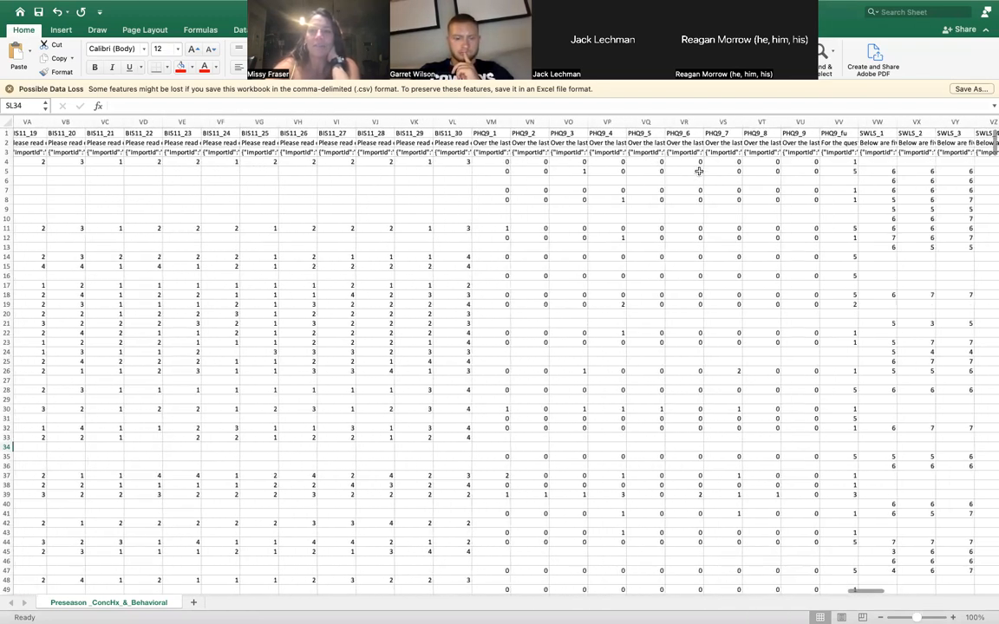
scroll(665, 165, right, 1)
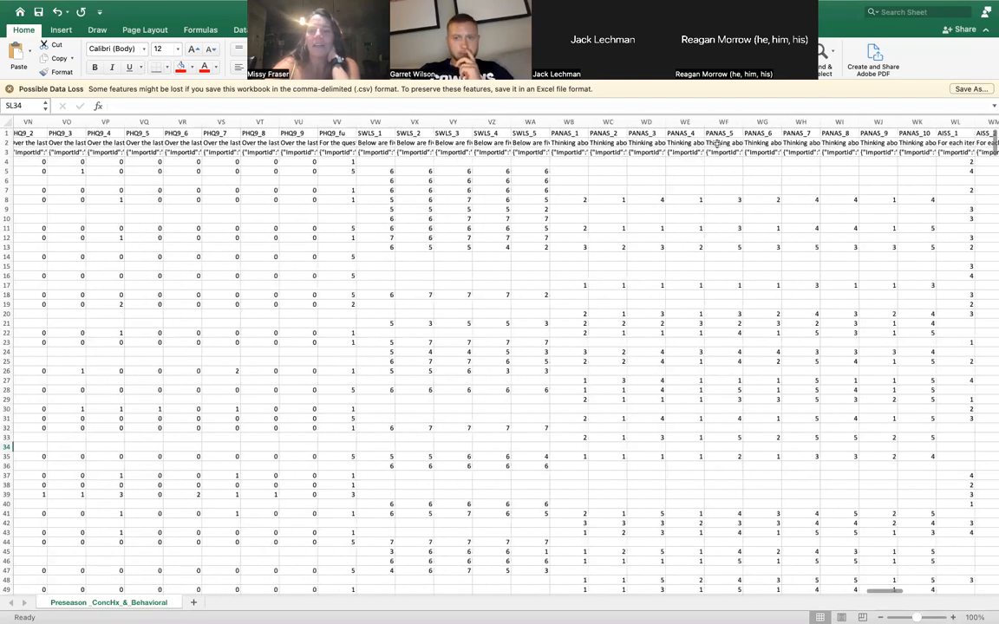
scroll(772, 130, right, 1)
scroll(861, 153, right, 4)
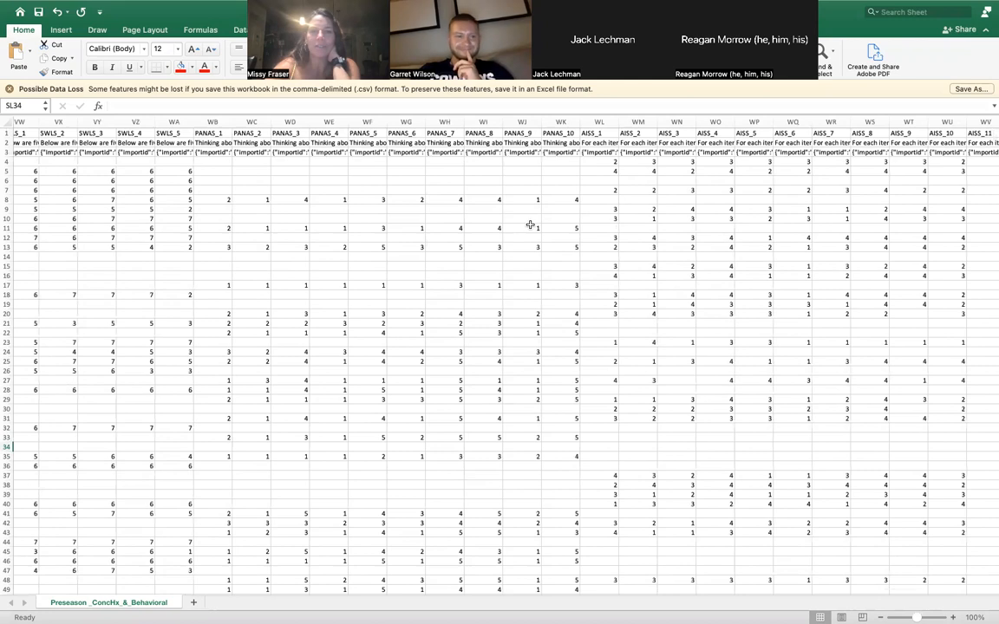
scroll(371, 289, left, 3)
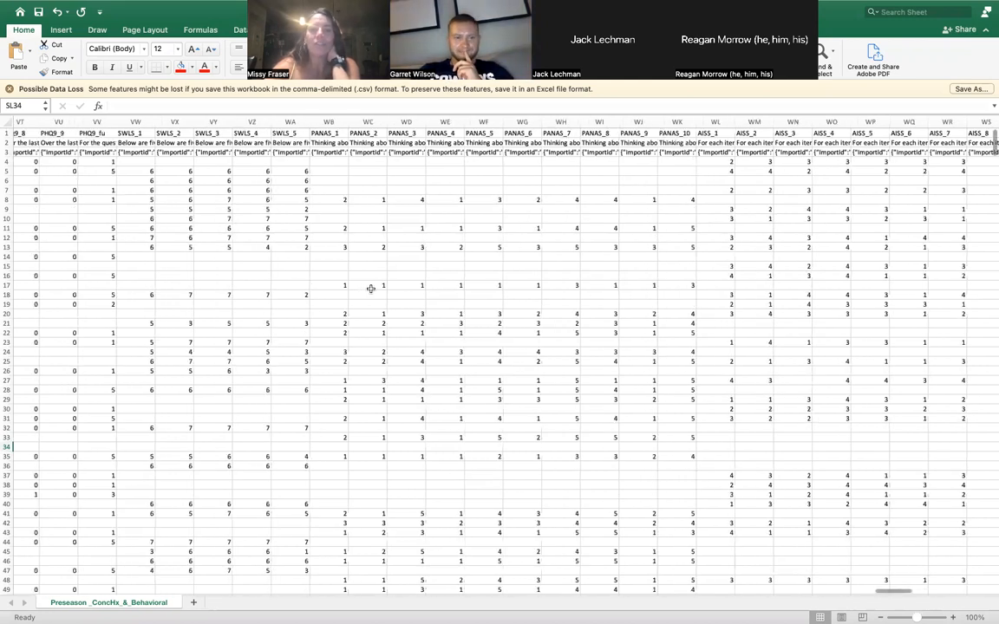
scroll(374, 289, right, 1)
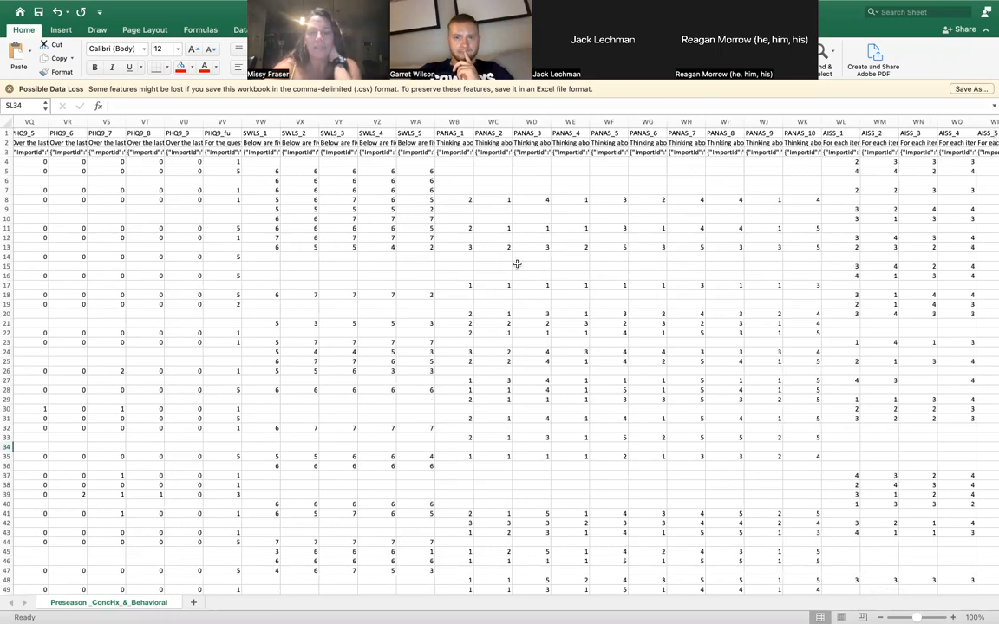
Examine the AISS, LOT and PSS4 scale columns through to the participant contact, study number and score columns
scroll(528, 258, right, 15)
scroll(517, 264, right, 5)
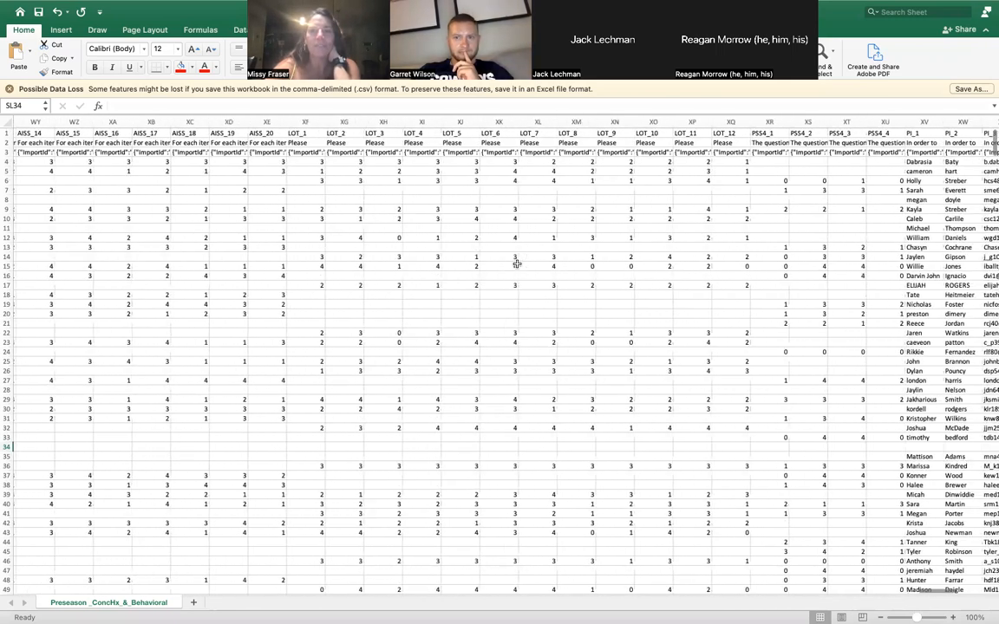
scroll(517, 263, left, 4)
scroll(516, 264, left, 1)
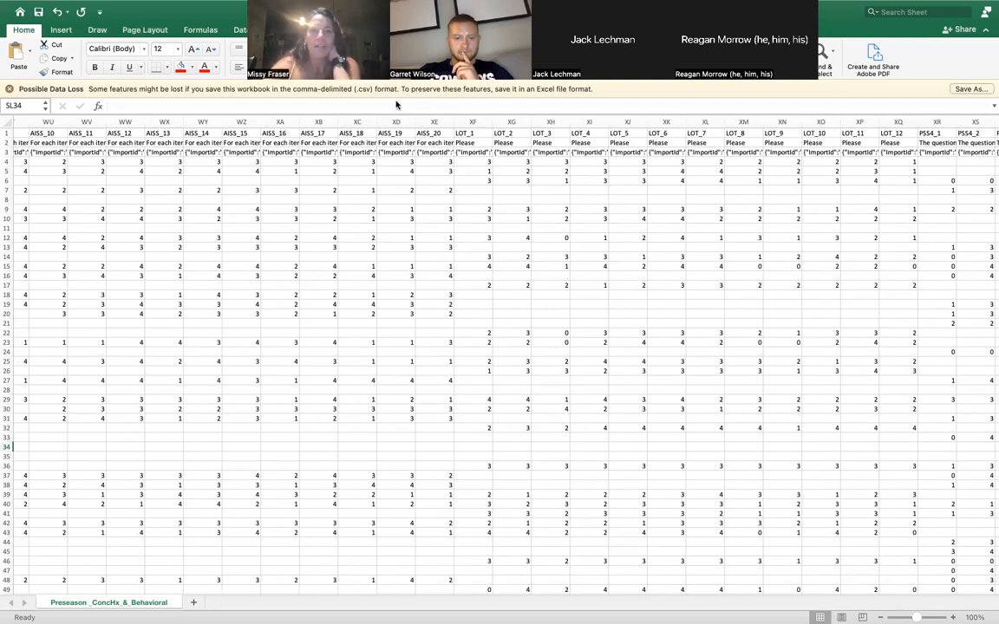
scroll(462, 358, right, 5)
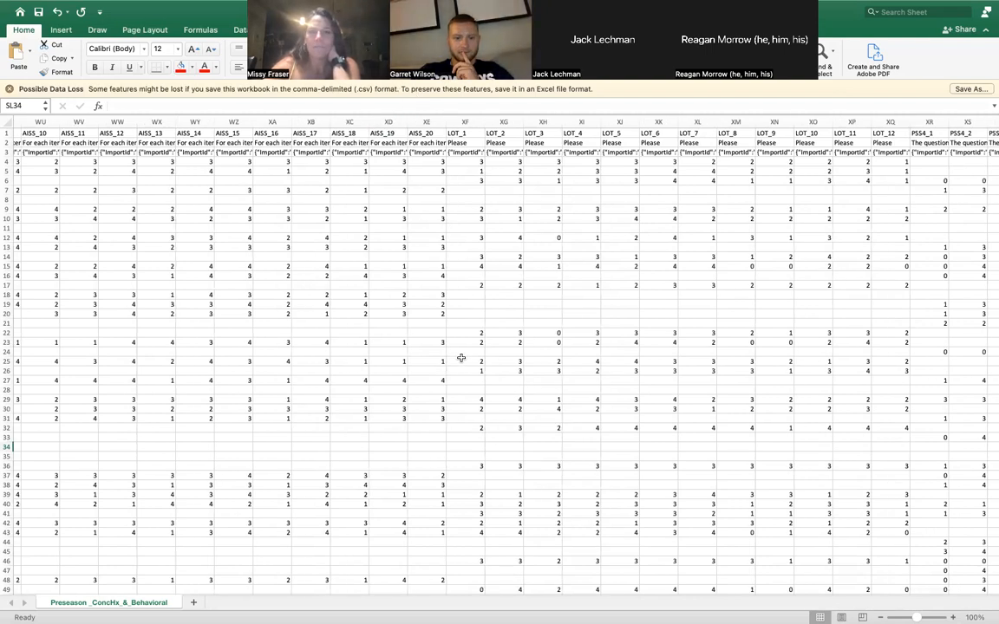
scroll(461, 358, left, 15)
scroll(461, 361, right, 7)
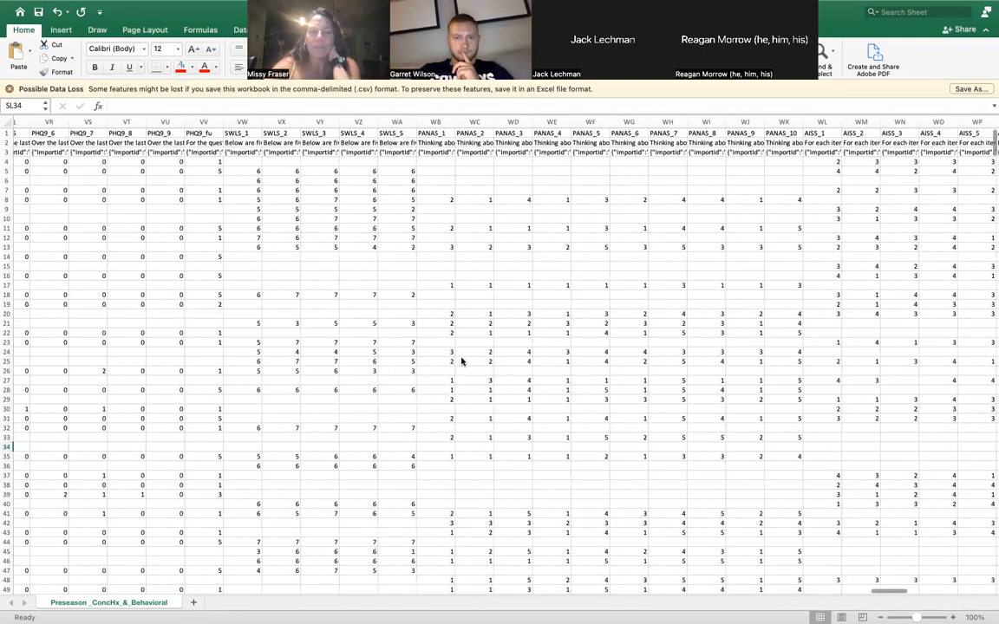
scroll(461, 361, right, 14)
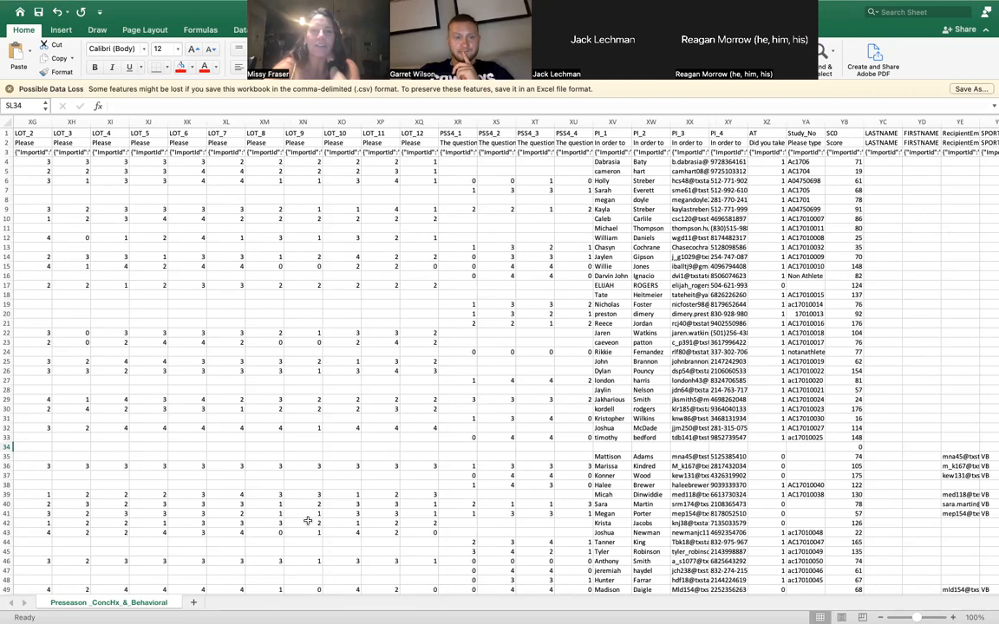
Return to the Dislocate and Jt_Surgery injury columns in the earlier part of the export
scroll(307, 520, left, 20)
scroll(307, 520, left, 20)
scroll(307, 520, left, 2)
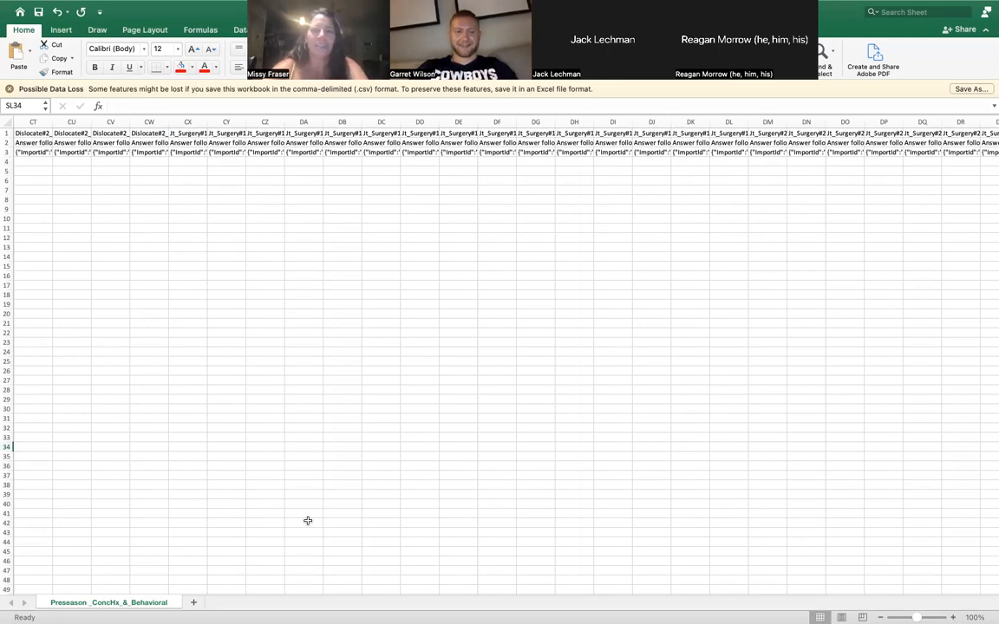
Review the numeric-coded export from its StartDate column through the respondent, academic status and sport columns
scroll(308, 521, left, 20)
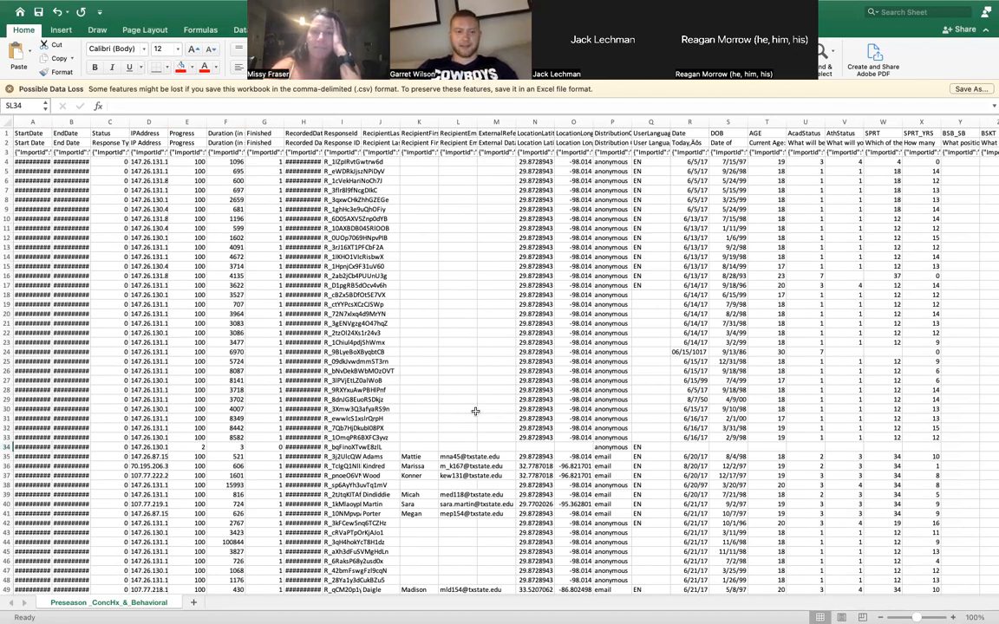
scroll(475, 411, right, 15)
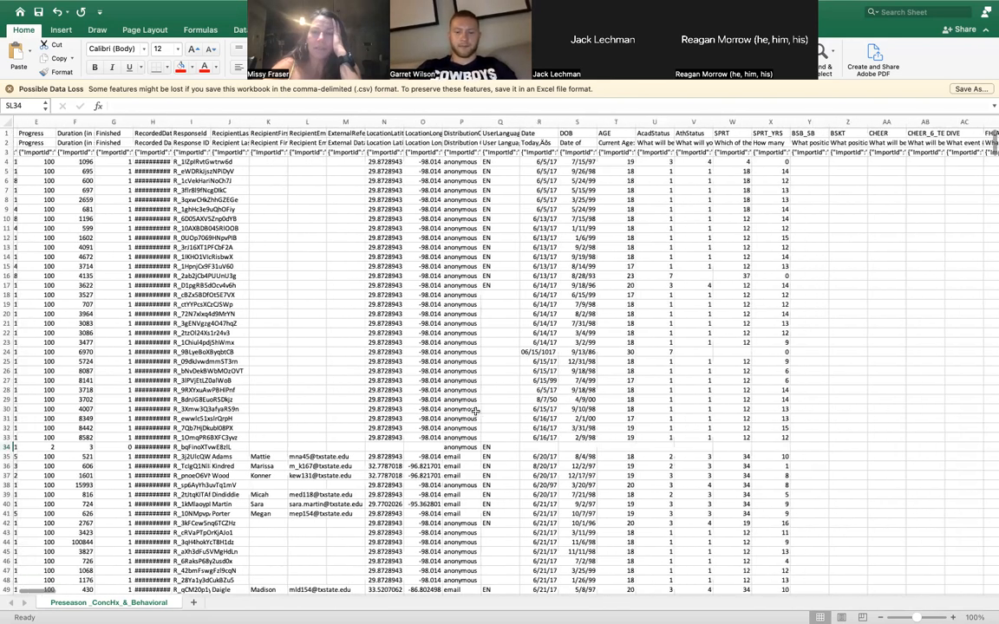
scroll(475, 408, right, 1)
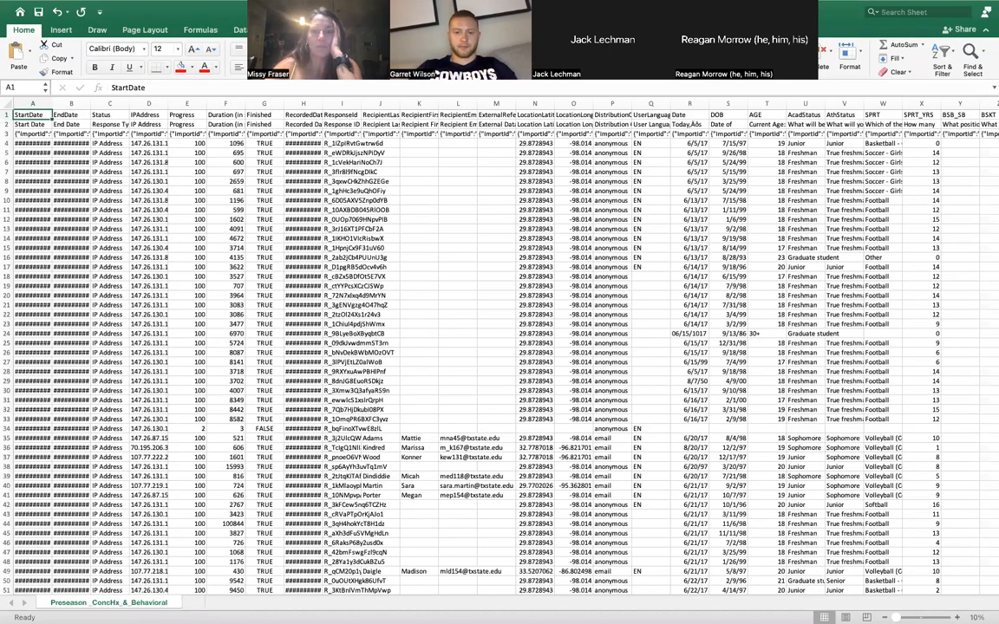
Examine the answer-text version of the export across the status, SPRT, FB position and OTHER sport columns, then return to its first column
scroll(685, 374, right, 10)
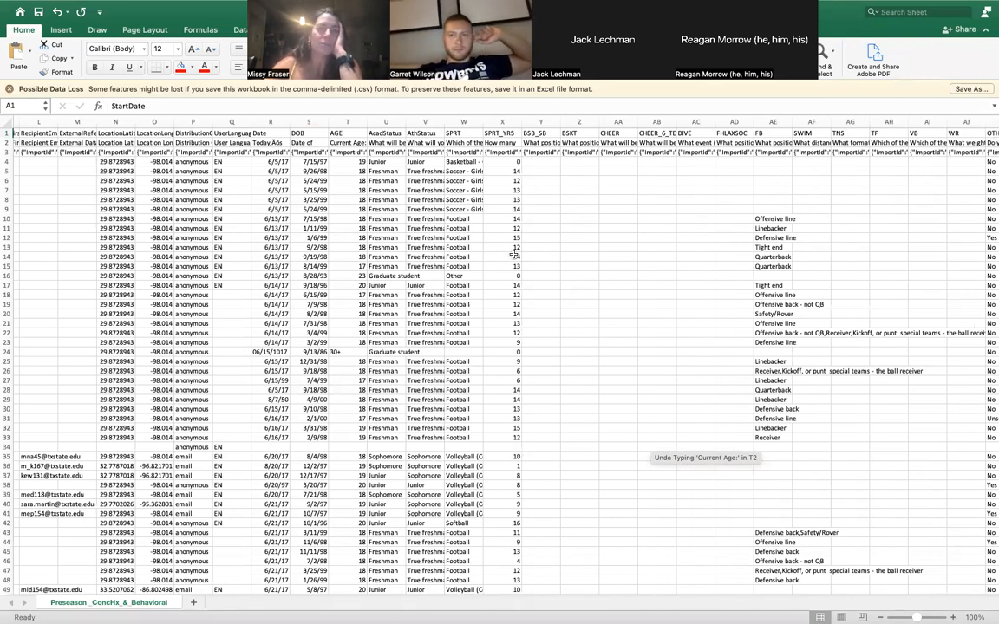
scroll(514, 252, right, 10)
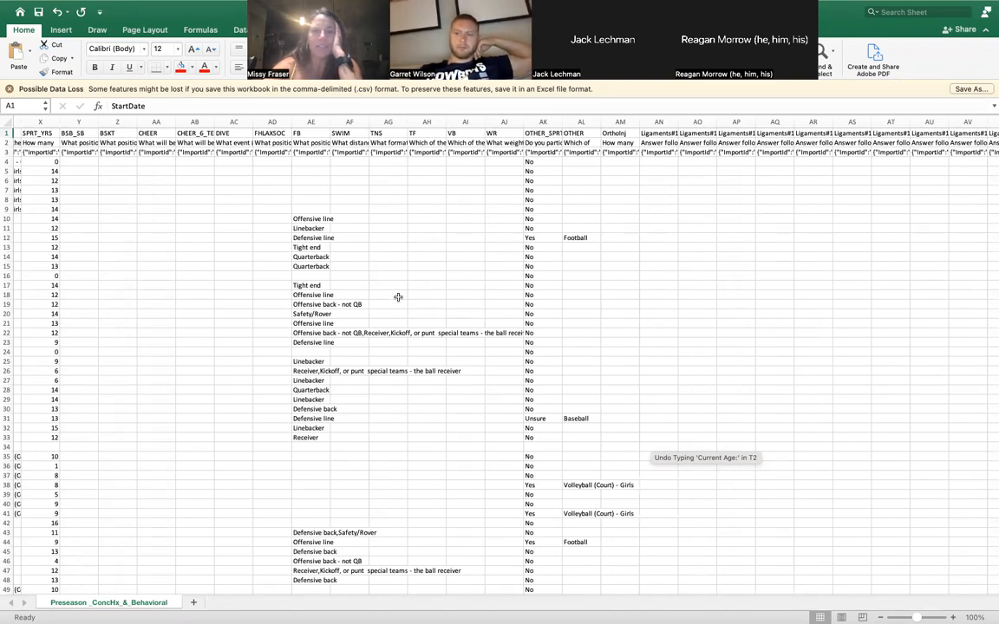
scroll(398, 298, right, 5)
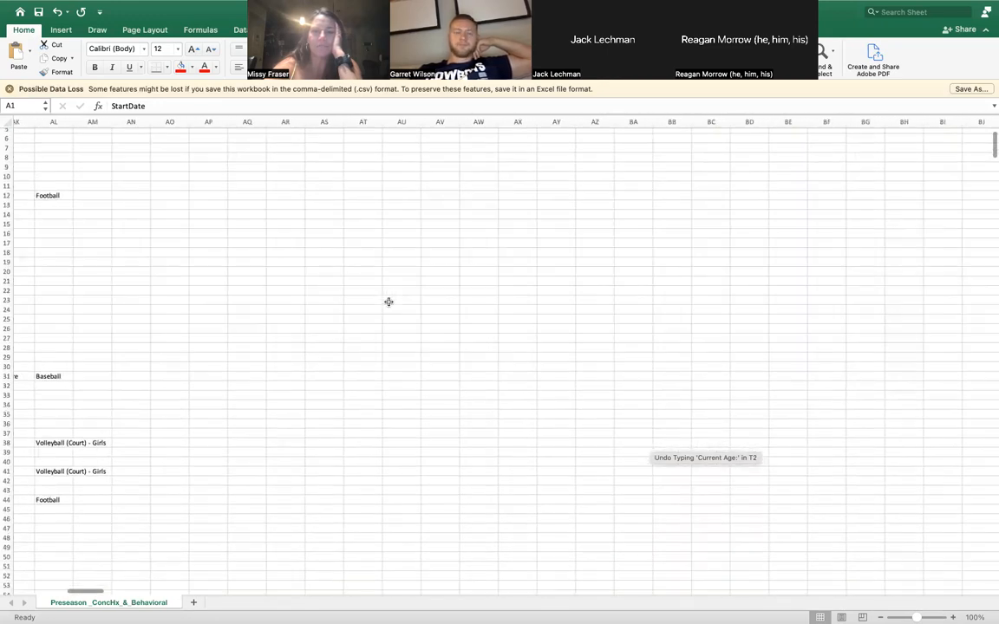
scroll(388, 301, left, 15)
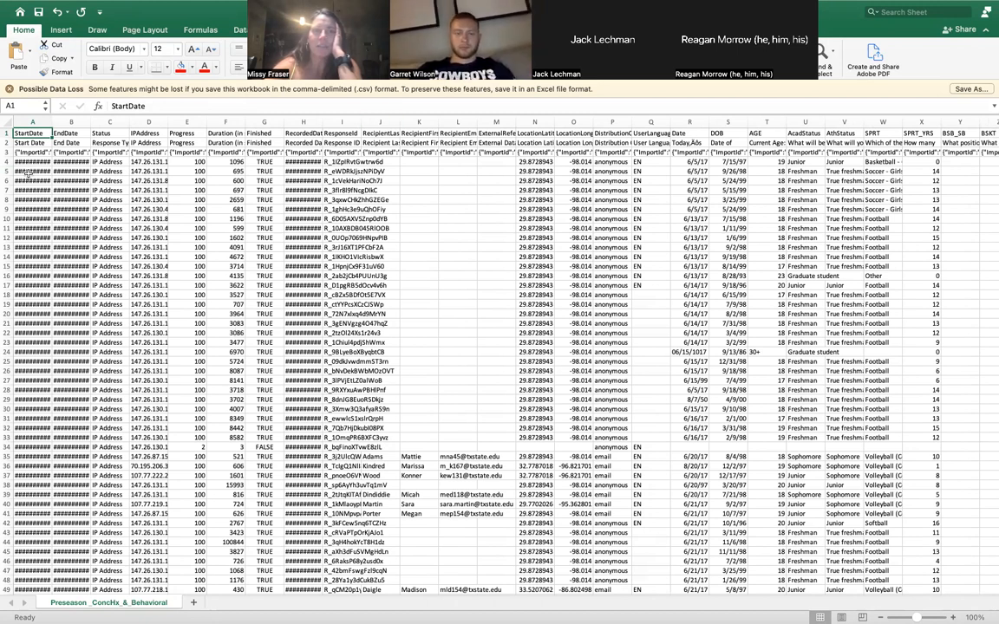
Close the numeric-coded questionnaire CSV without saving its changes
mouse_move(3, 7)
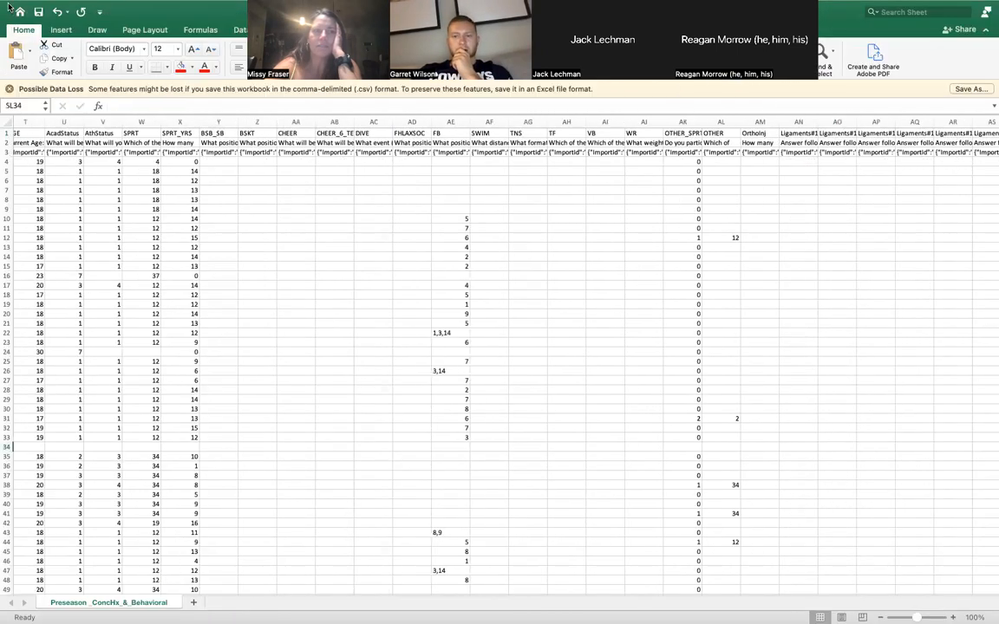
mouse_move(3, 6)
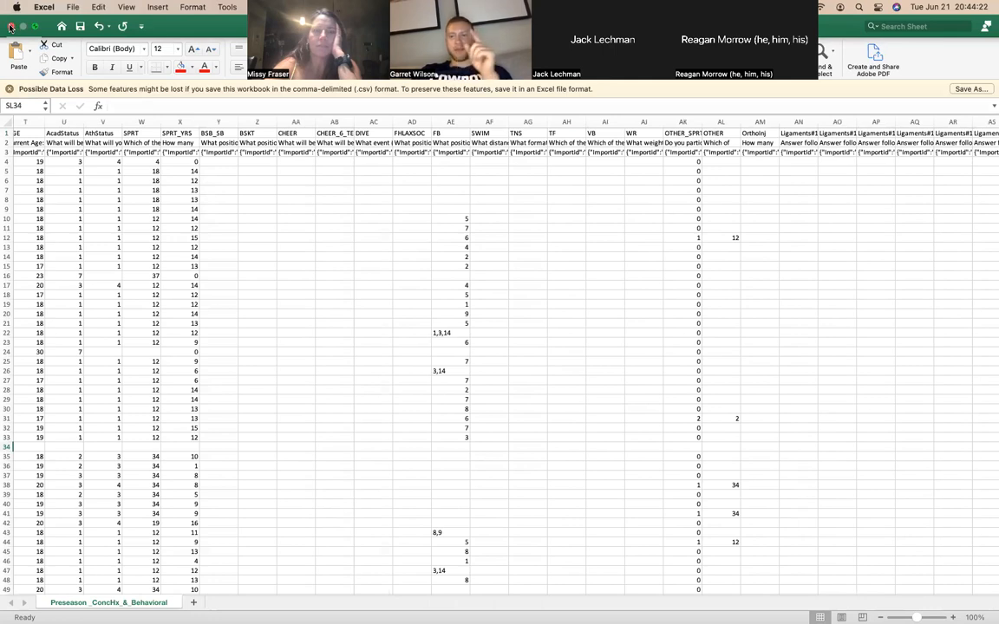
click(11, 27)
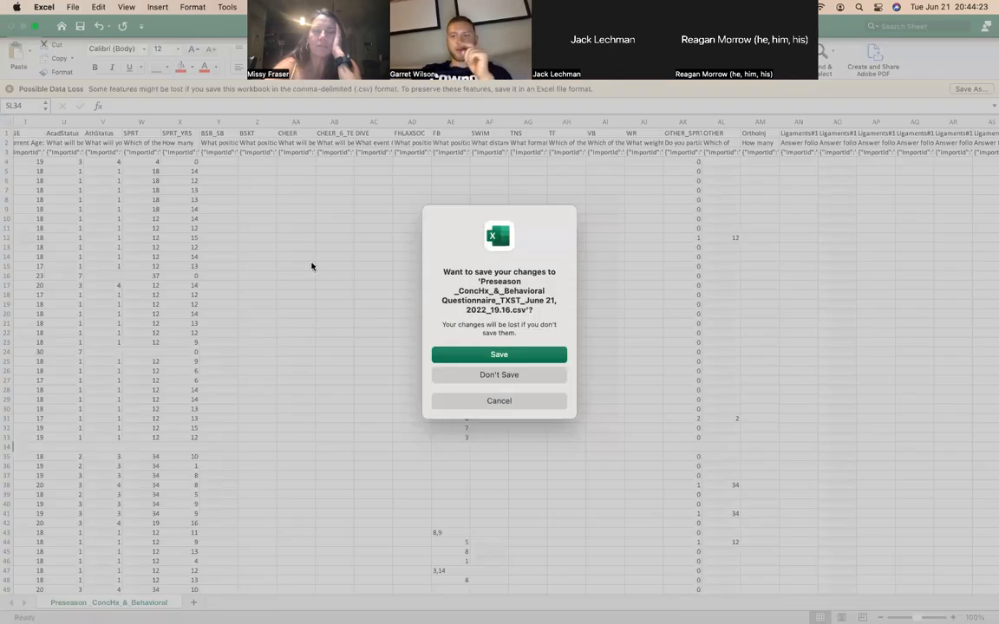
click(500, 375)
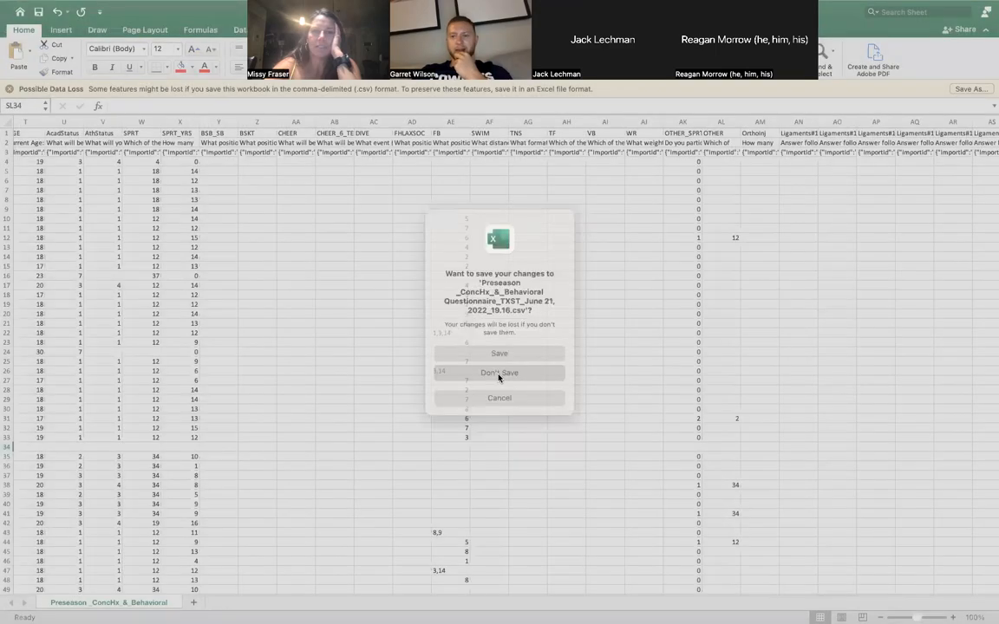